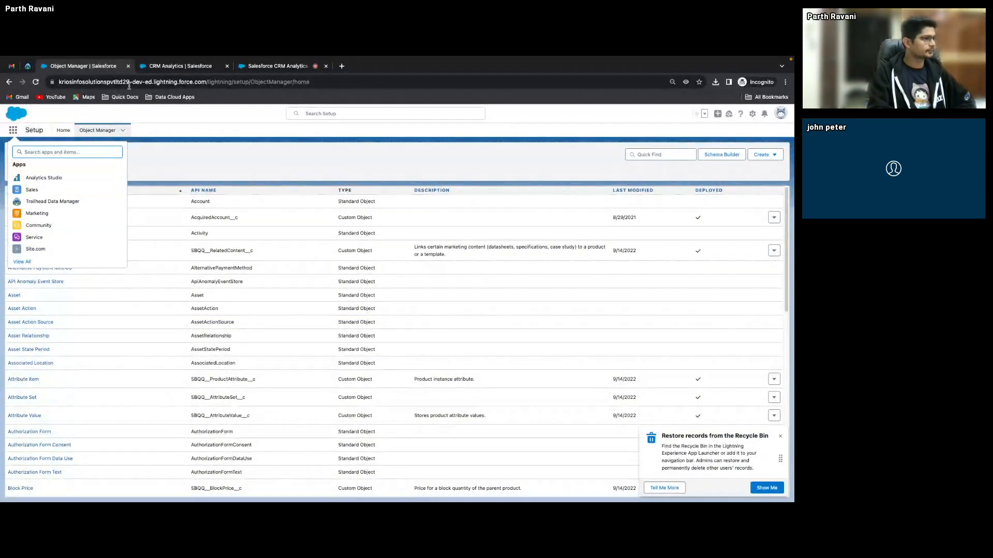
Close the existing CRM Analytics browser tab and reopen Analytics Studio at its Browse page.
left_click(227, 66)
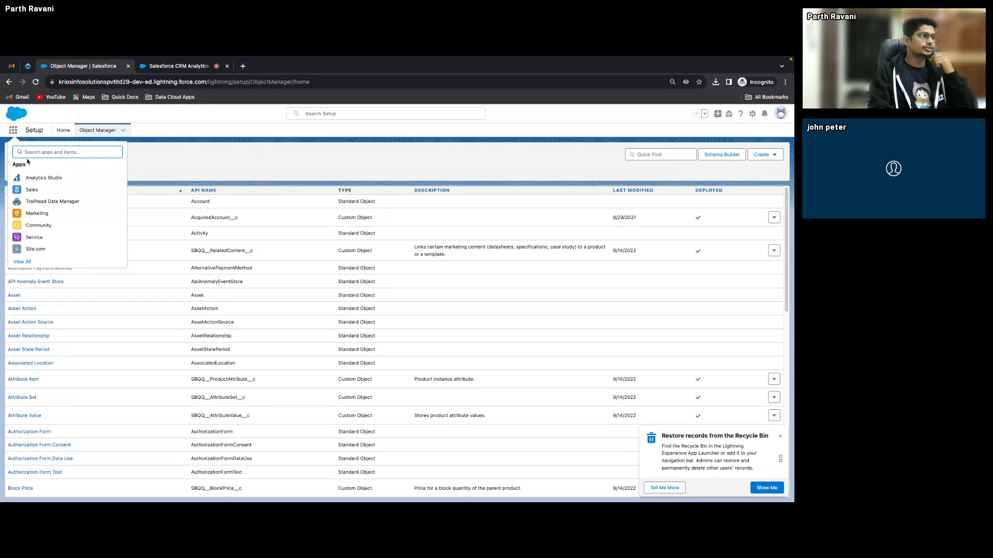
left_click(36, 178)
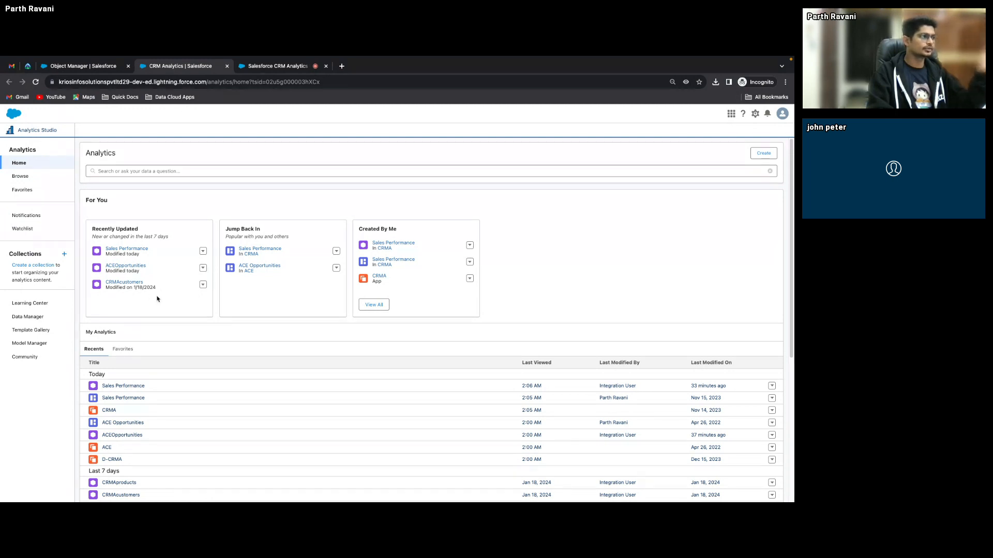
left_click(34, 176)
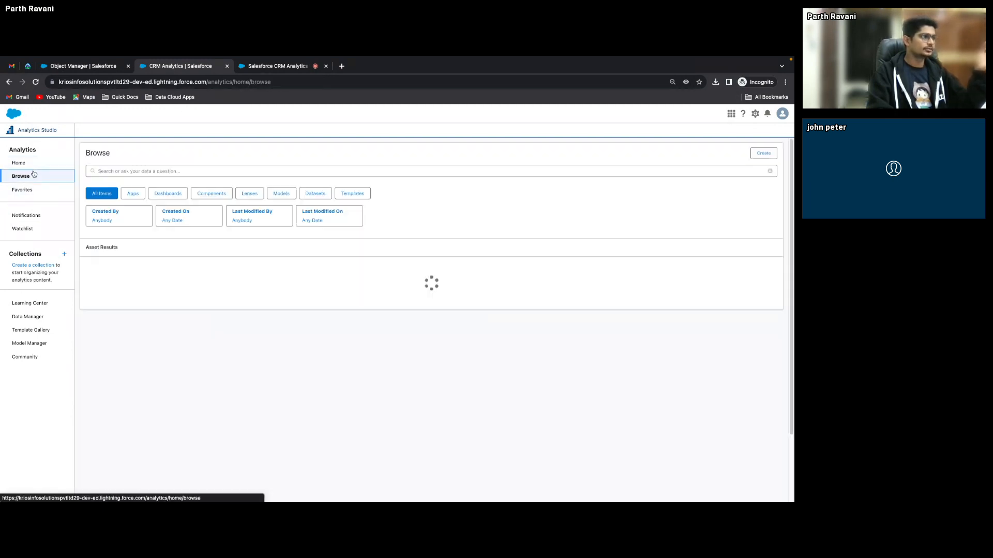
Browse the analytics assets by type: apps, dashboards, components, lenses, models and datasets.
left_click(133, 193)
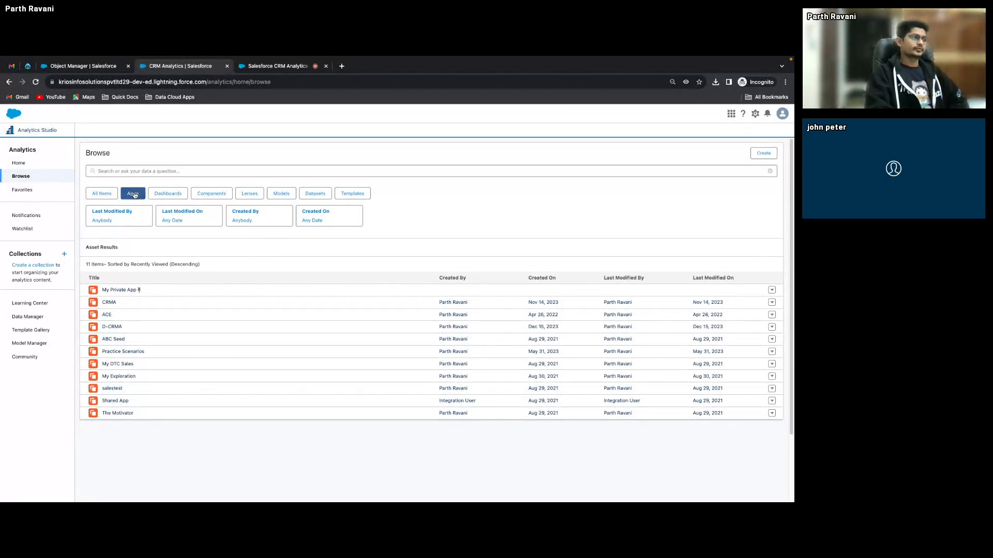
left_click(175, 194)
left_click(210, 194)
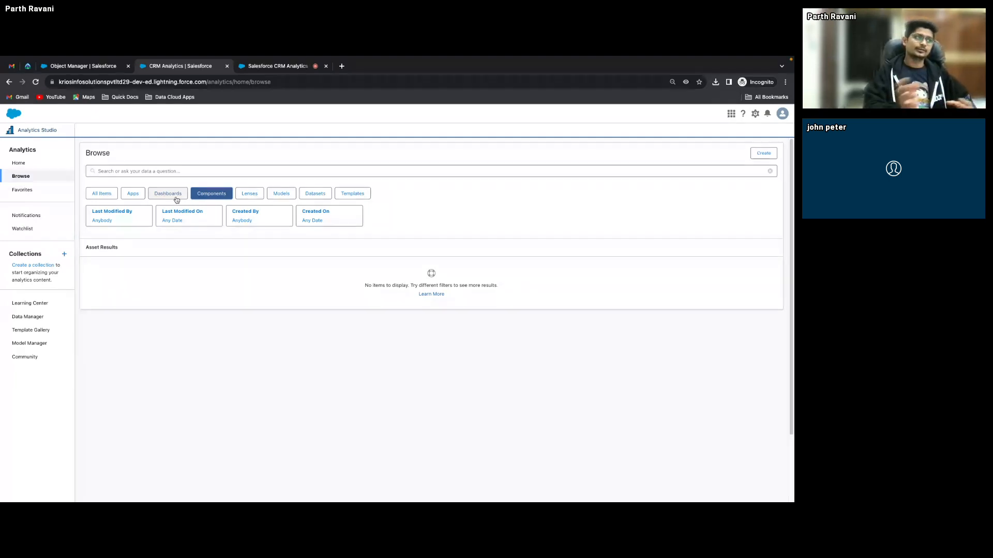
left_click(254, 193)
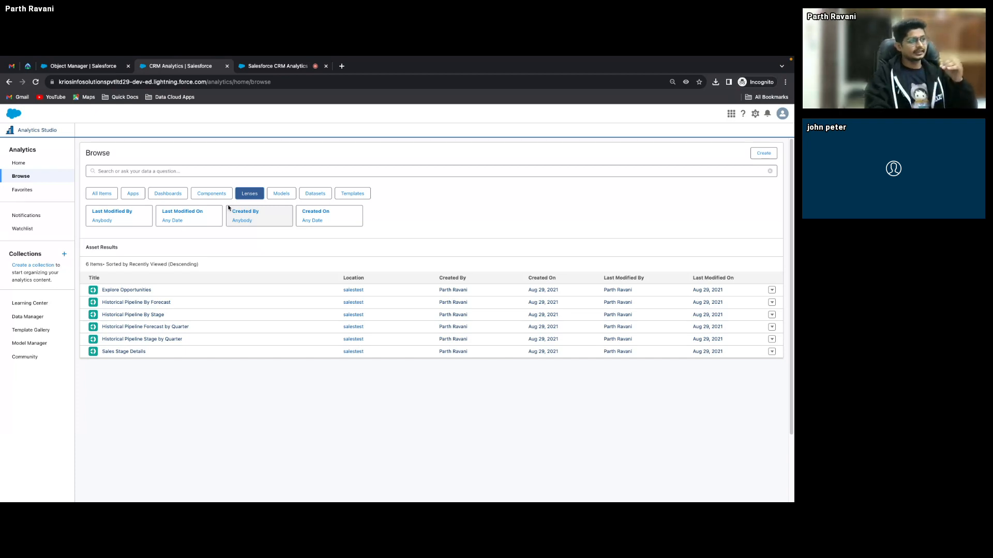
left_click(276, 193)
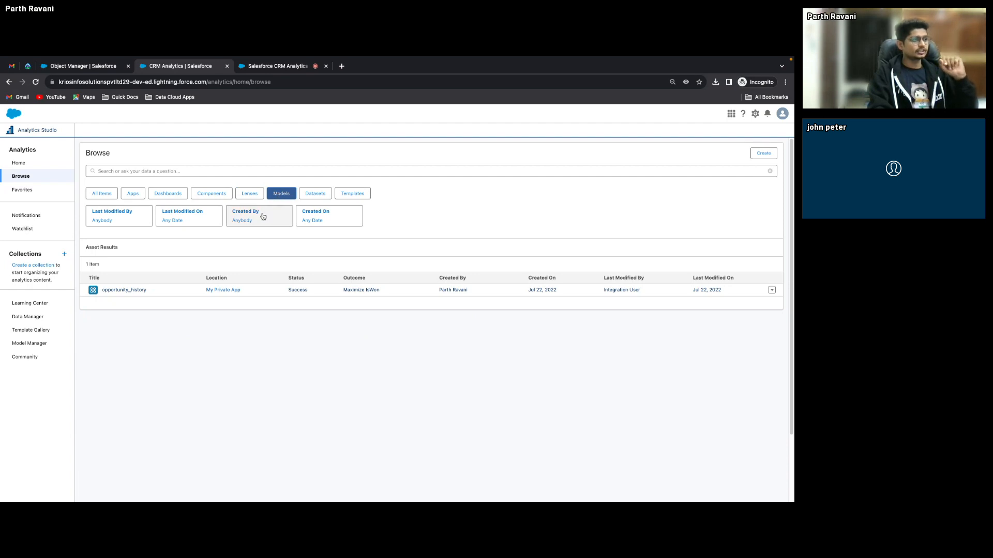
left_click(311, 194)
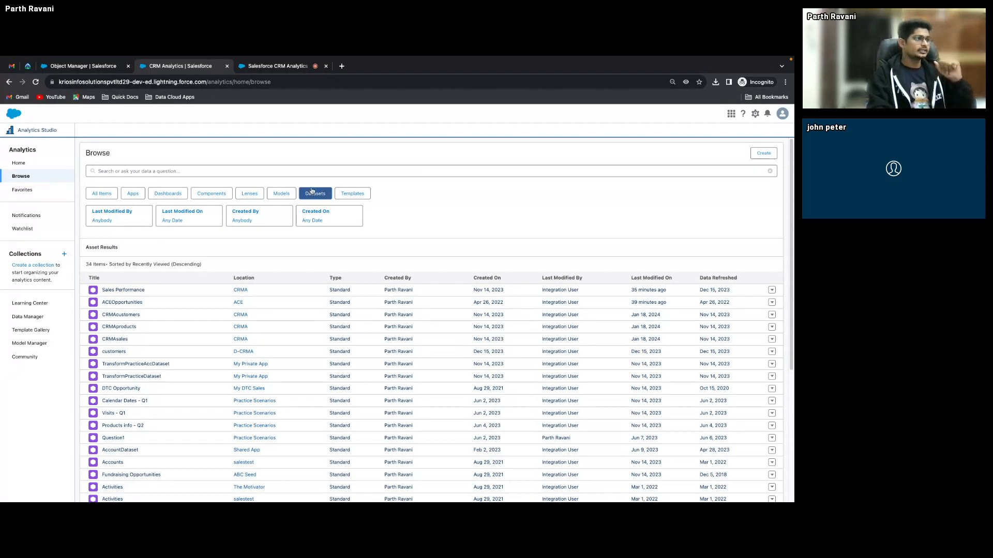
Start a new dataset to review the available data source options, and close the dialog without choosing one.
left_click(759, 156)
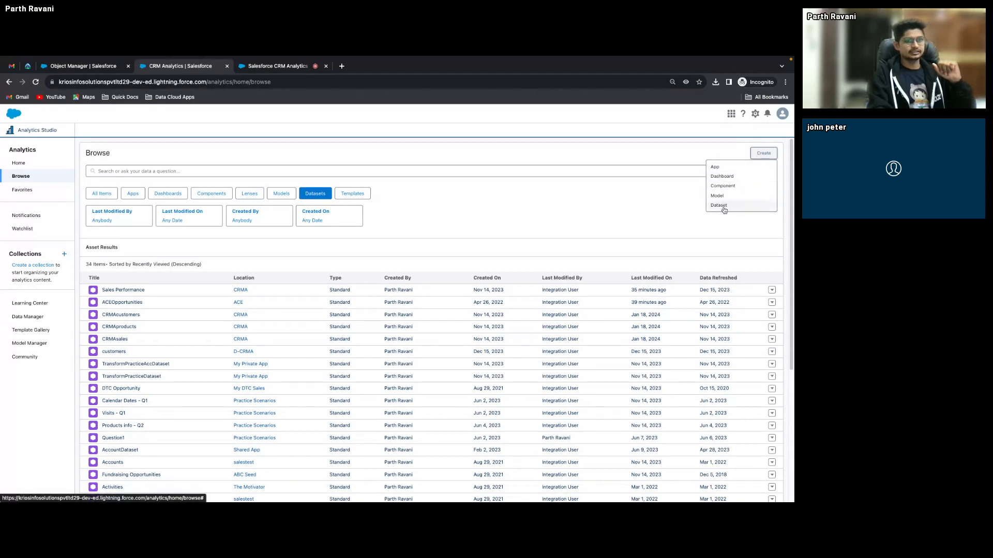
left_click(739, 204)
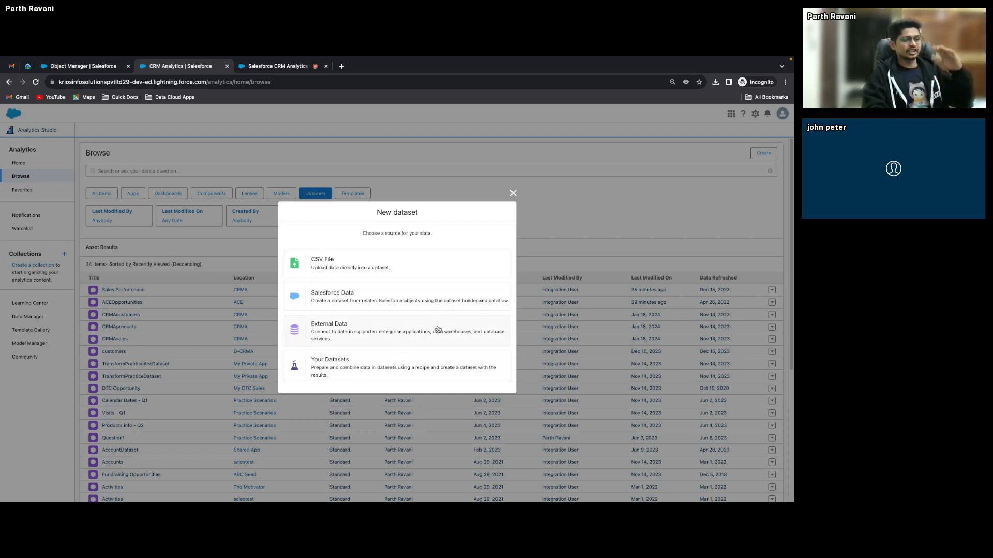
left_click(514, 193)
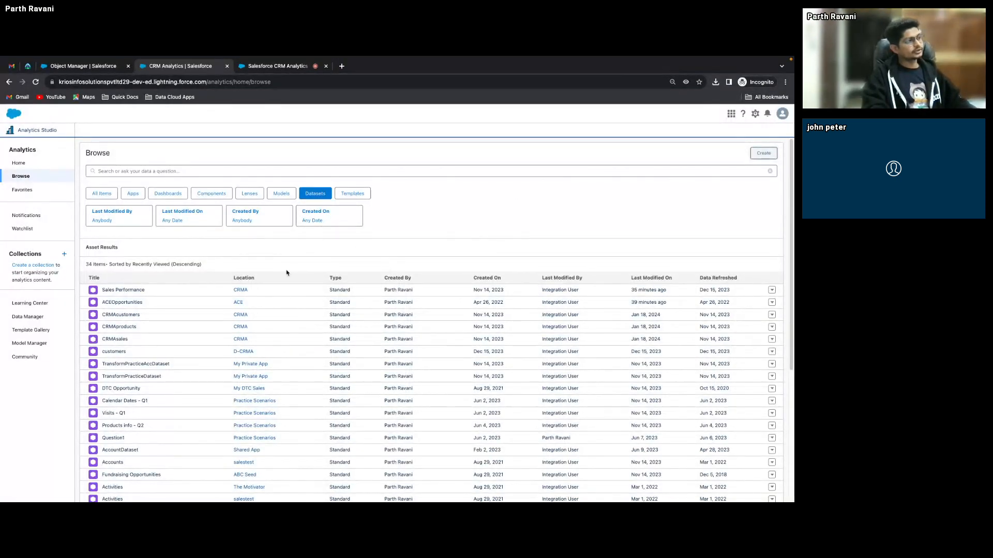
Show the apps list, start a new app and review the available app templates.
left_click(137, 195)
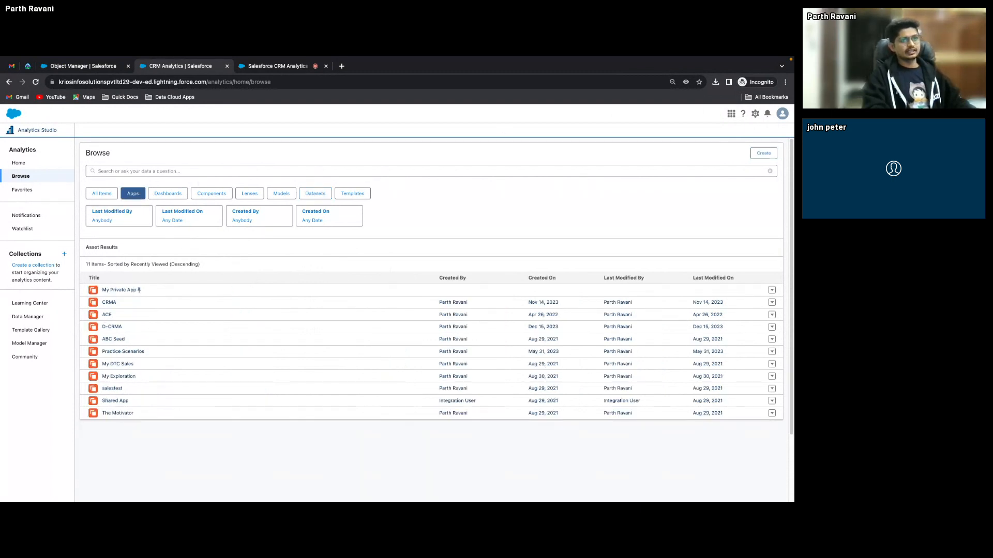
left_click(769, 158)
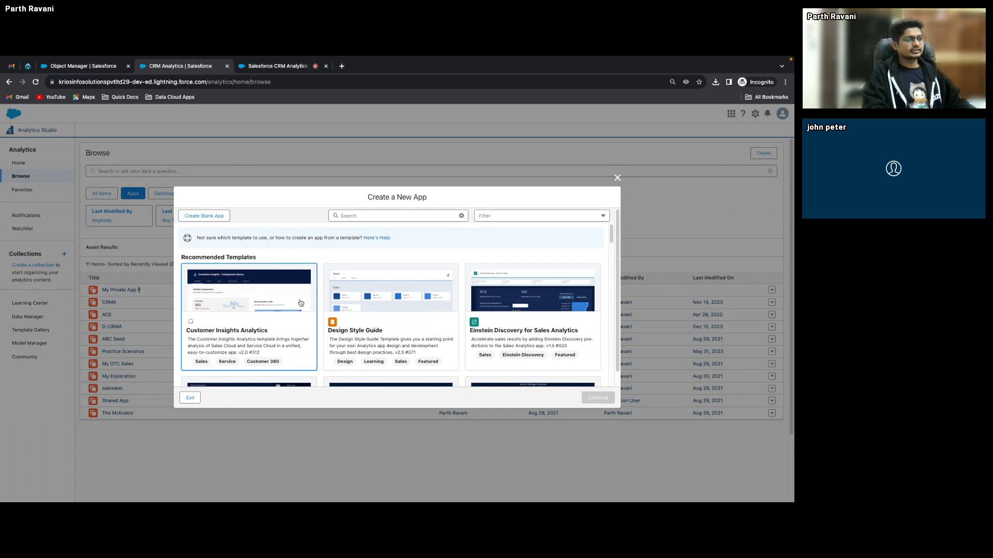
scroll(284, 304, "down", 2)
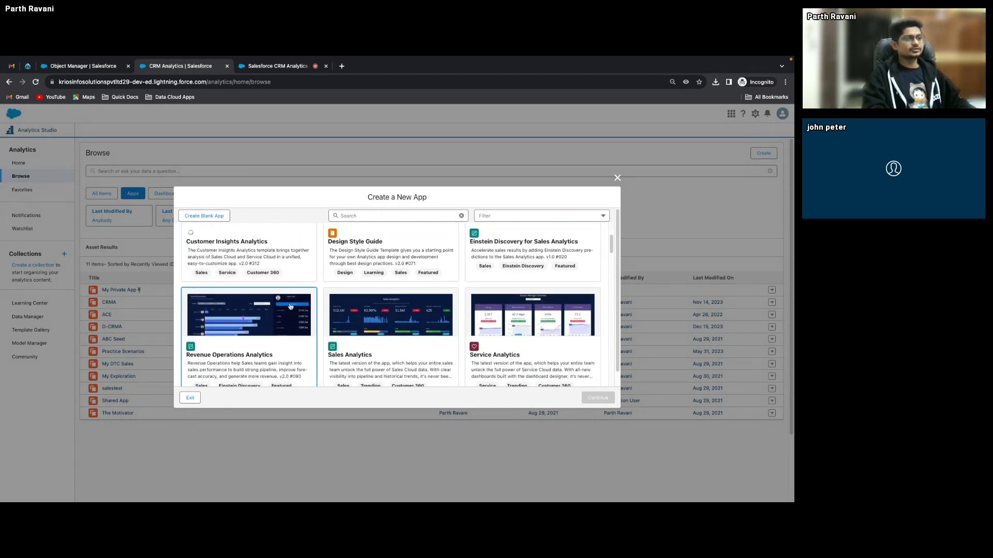
scroll(290, 310, "down", 1)
scroll(291, 311, "down", 1)
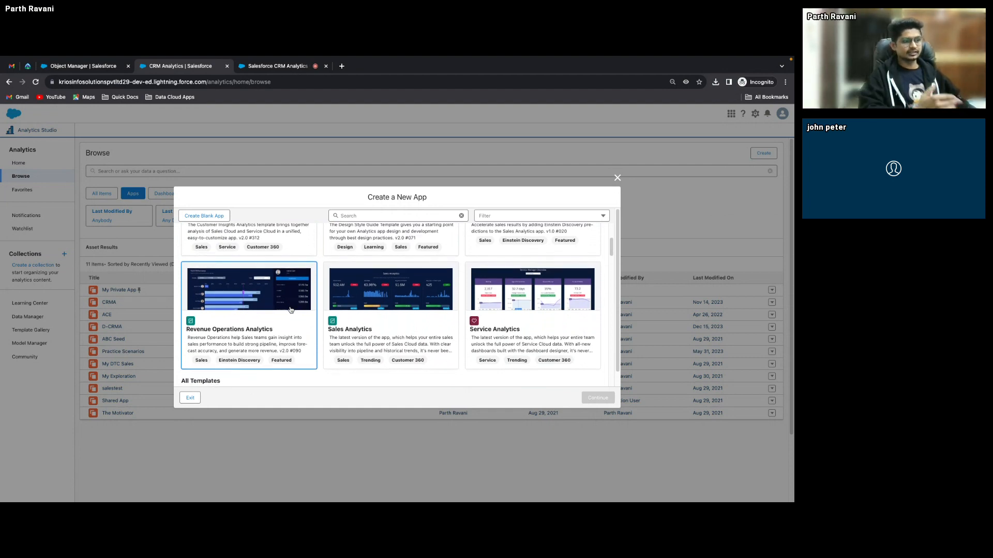
scroll(290, 310, "down", 2)
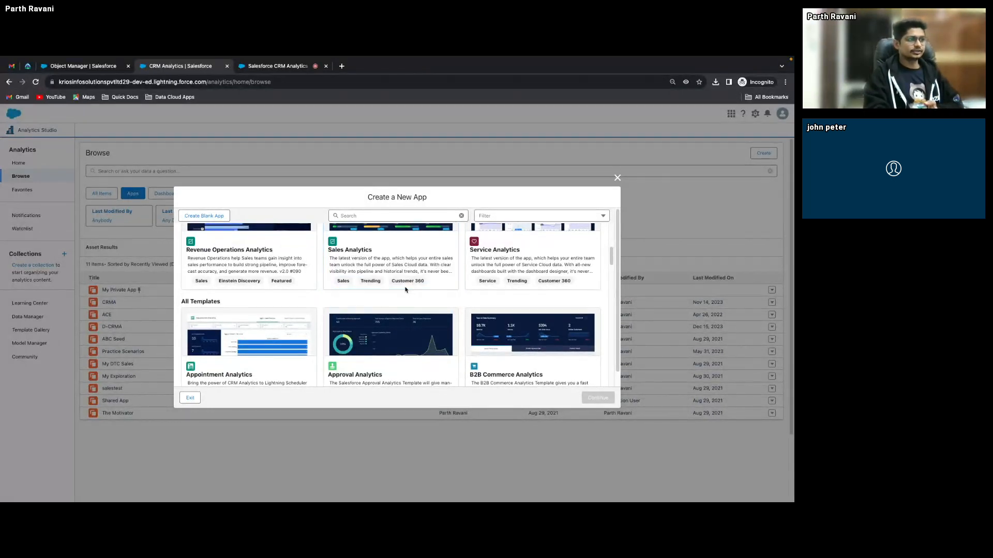
scroll(381, 263, "down", 1)
scroll(381, 263, "up", 3)
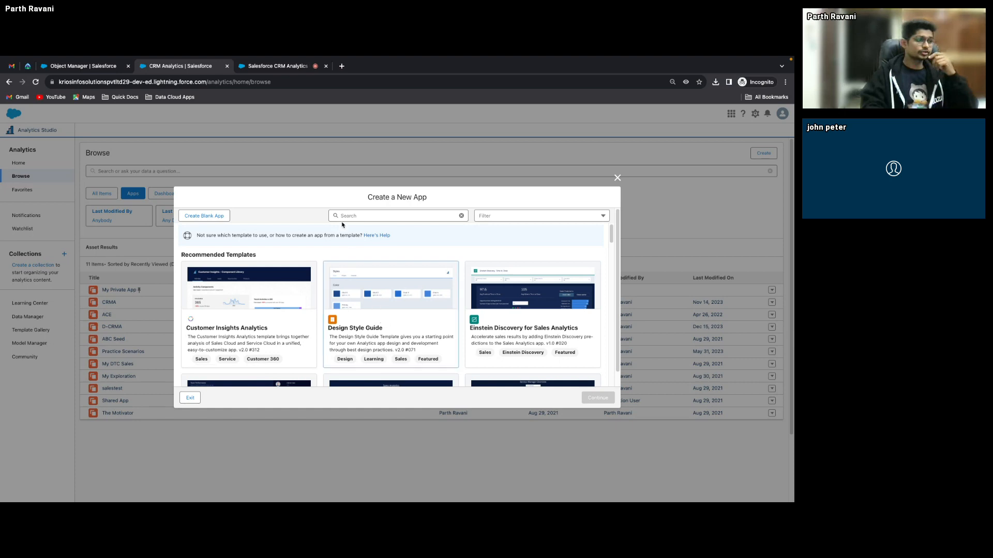
Create a blank app named SalesPerformance.
left_click(219, 221)
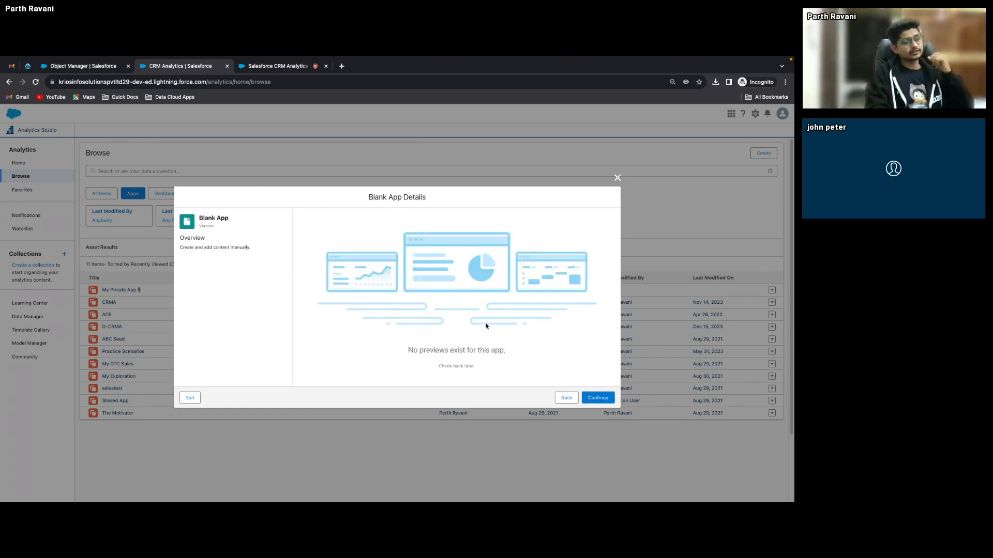
left_click(599, 399)
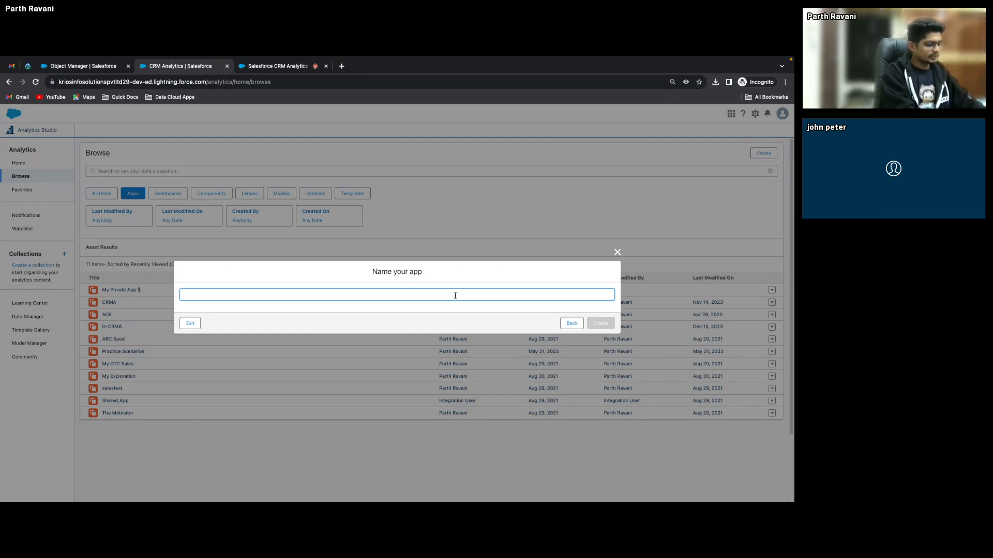
type("SAle")
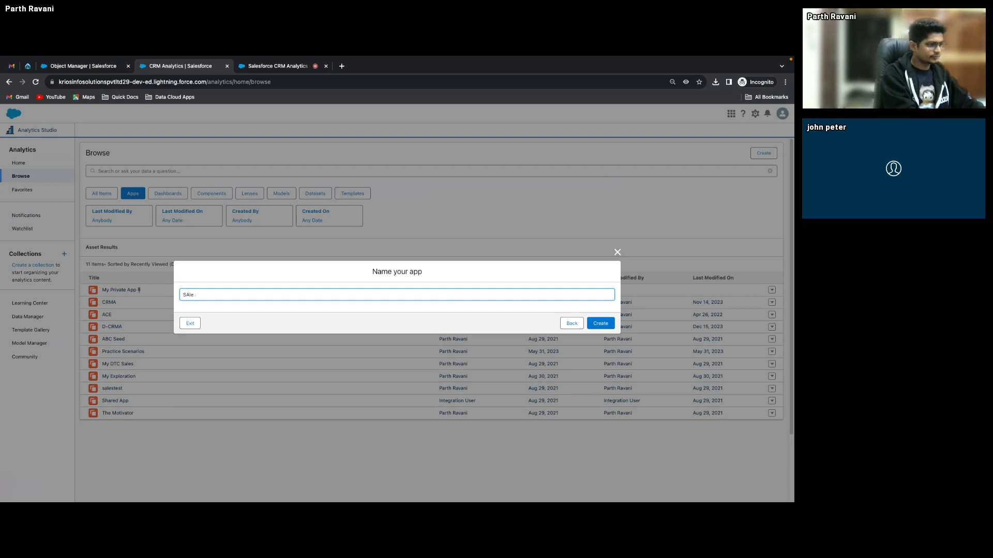
type("s")
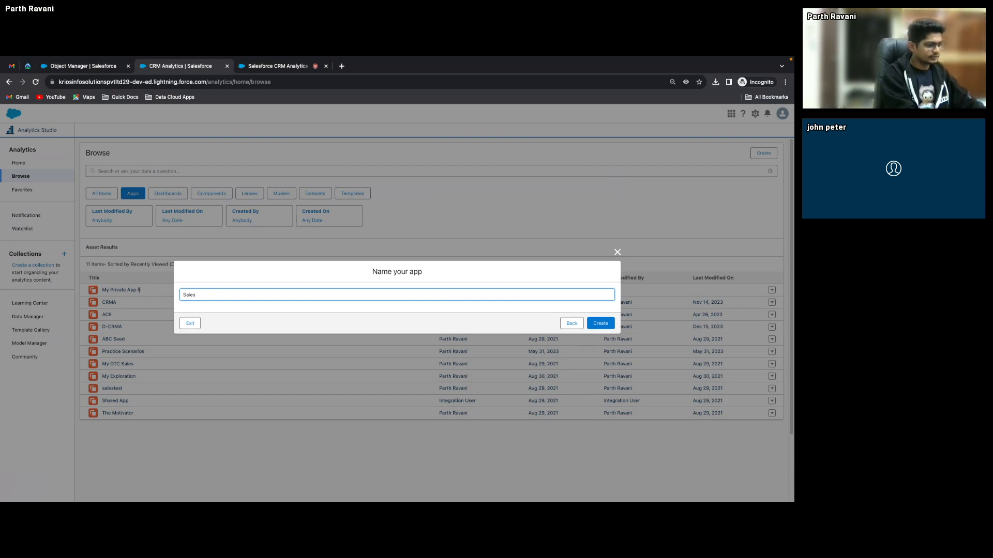
type("lesPerformance")
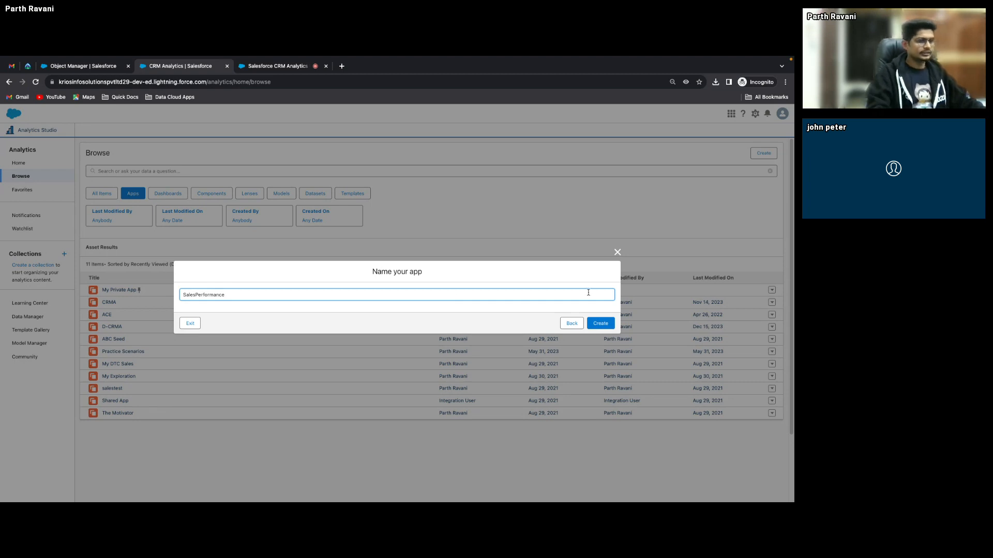
left_click(604, 328)
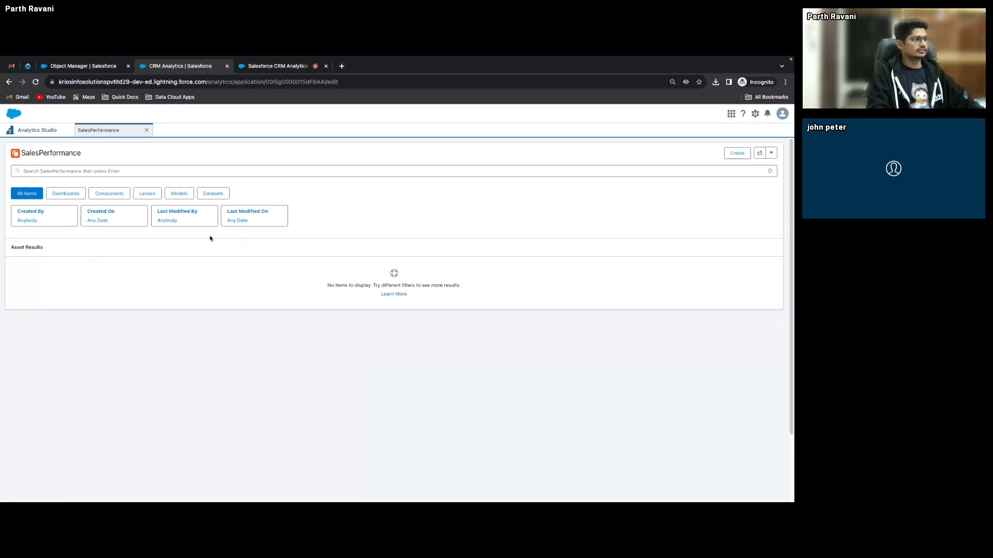
Check each asset category of the SalesPerformance app, from dashboards to datasets, and return to all items.
left_click(65, 193)
left_click(125, 195)
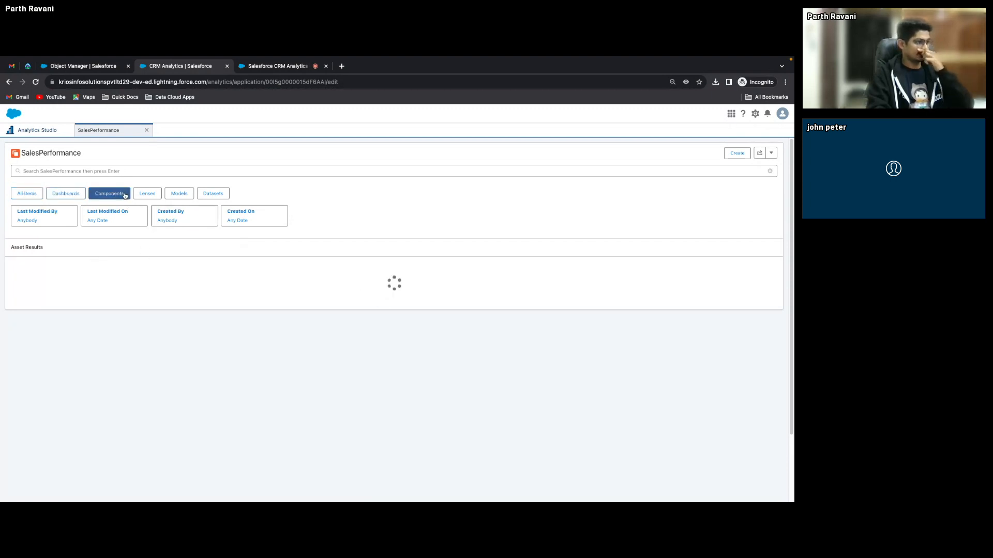
left_click(147, 193)
left_click(181, 194)
left_click(211, 194)
left_click(180, 194)
left_click(147, 194)
left_click(109, 194)
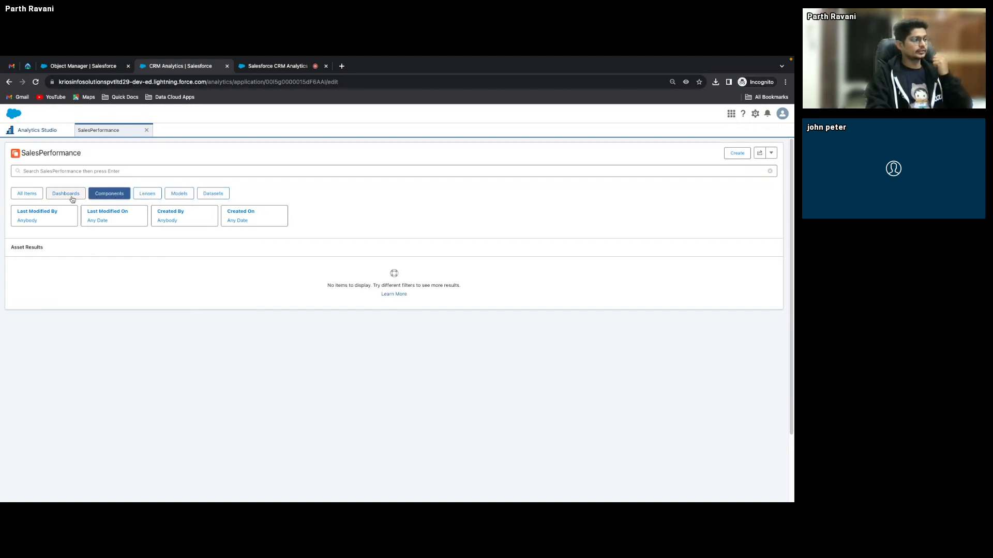
left_click(70, 195)
left_click(30, 195)
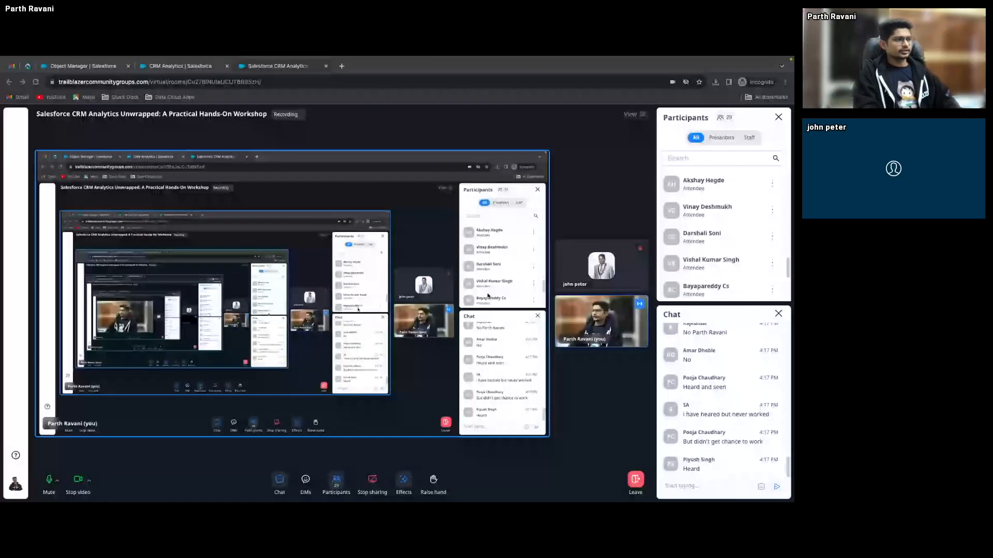
Return to the CRM Analytics tab, go back to the Analytics Studio home area and open the Data Manager.
left_click(202, 67)
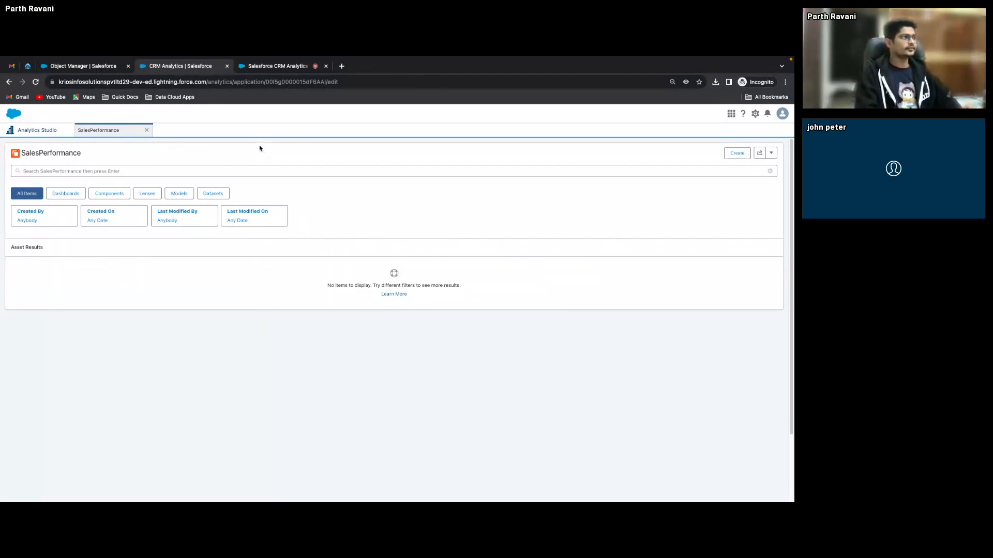
left_click(39, 131)
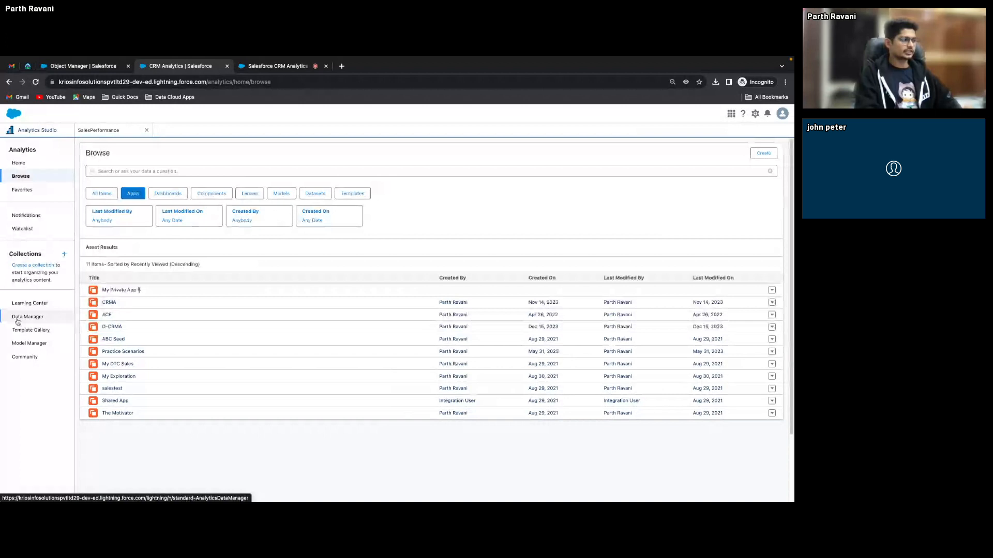
left_click(757, 113)
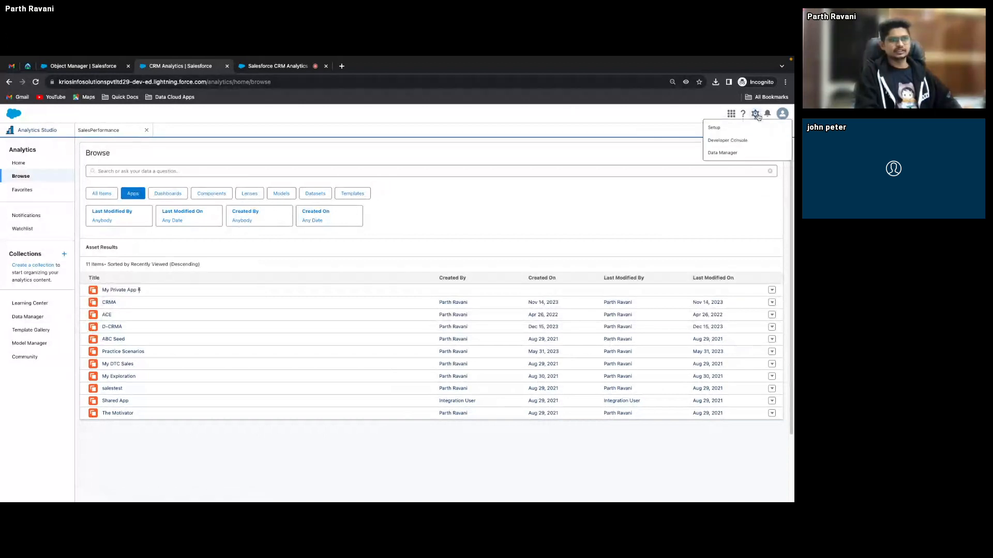
left_click(738, 153)
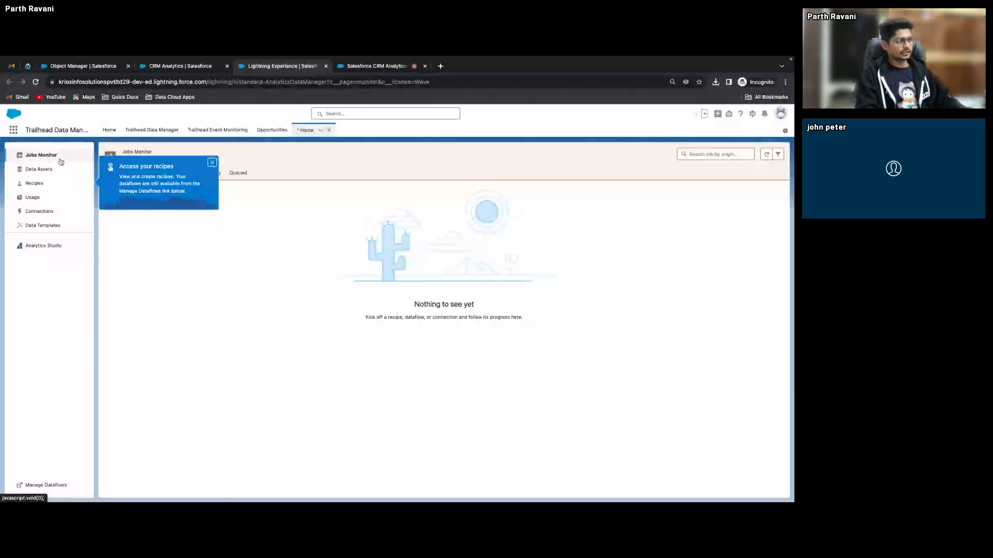
Look through the Data Manager's data assets, recipes, usage and connections pages.
left_click(41, 169)
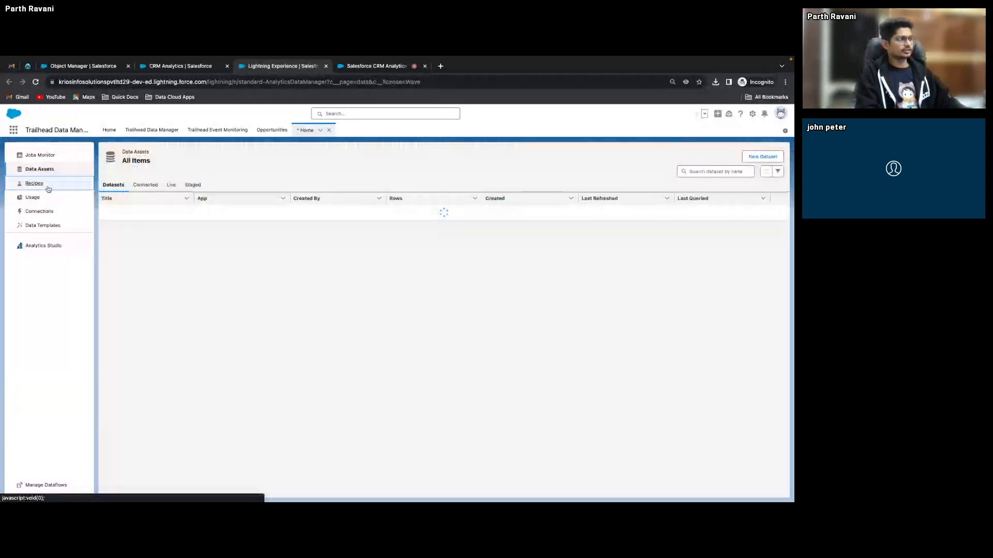
left_click(48, 188)
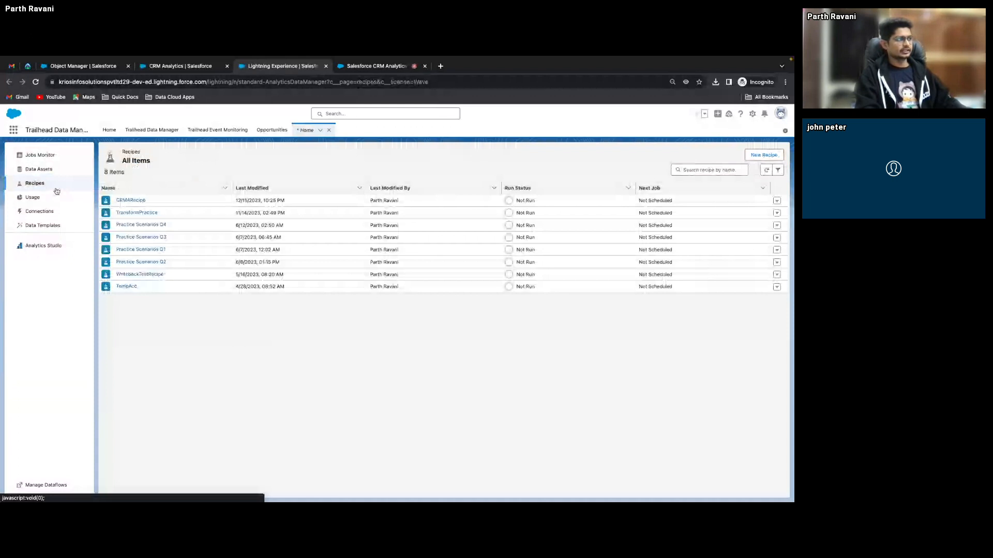
left_click(57, 197)
left_click(60, 211)
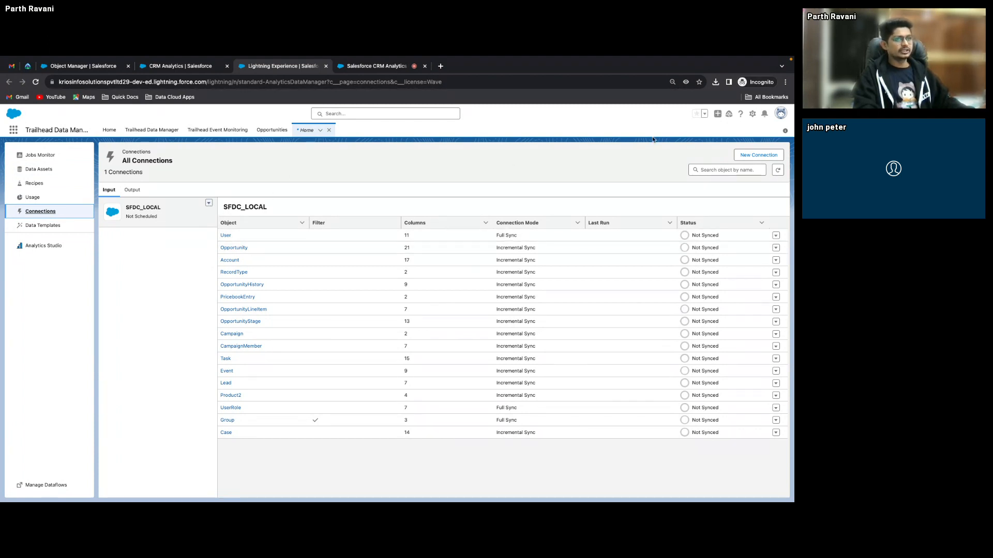
Start a new connection, look through the available connectors and choose the Amazon RDS MySQL Connector.
left_click(764, 156)
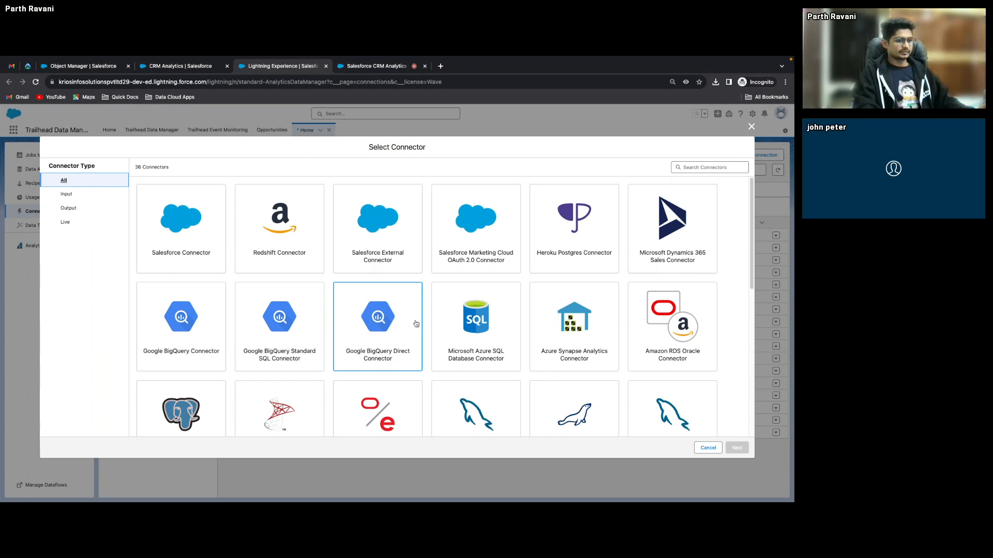
scroll(748, 276, "down", 2)
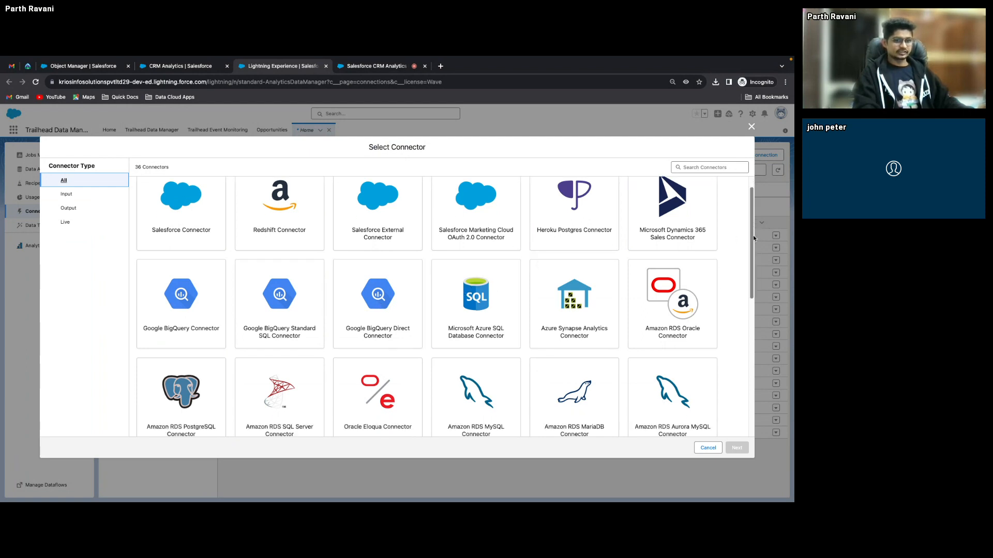
scroll(747, 276, "down", 1)
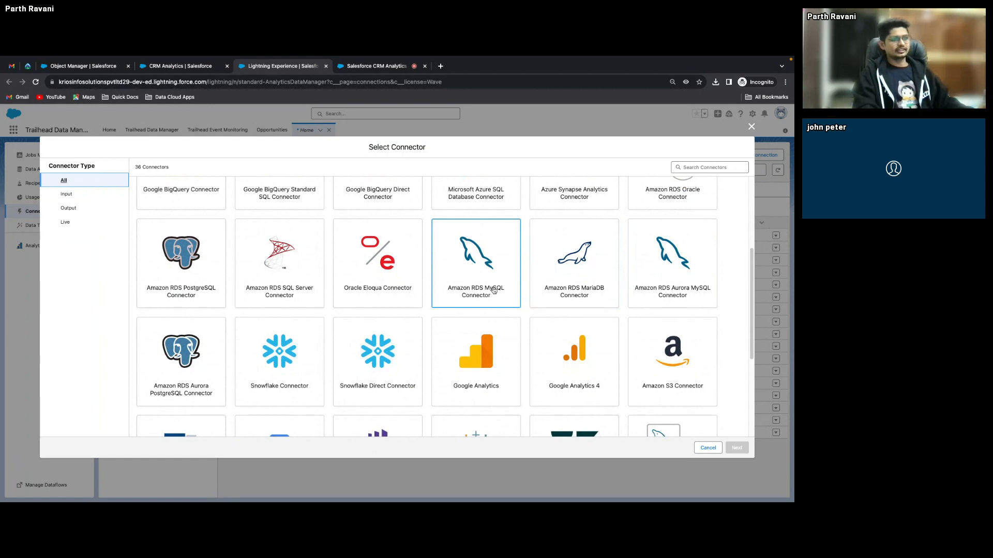
left_click(482, 271)
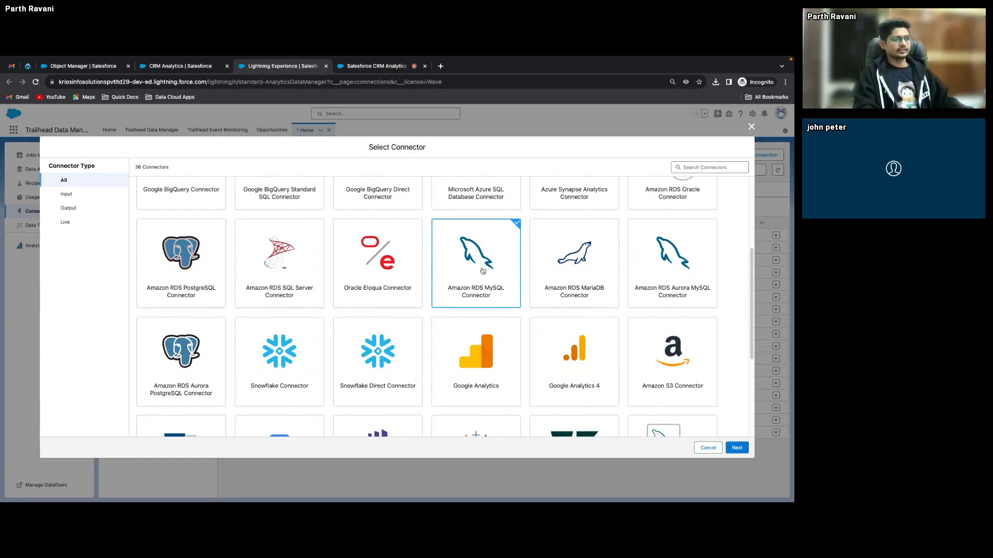
left_click(737, 448)
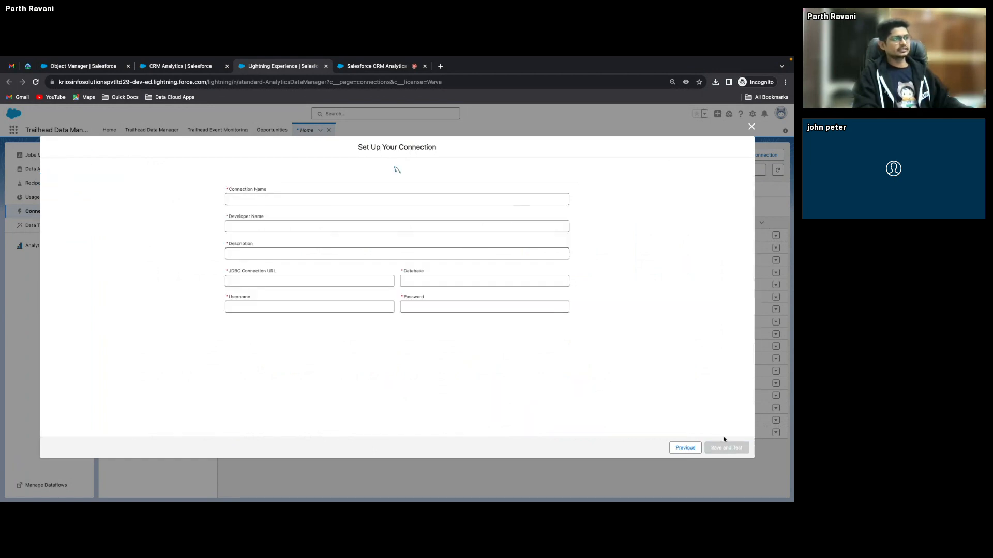
Go through the required fields of the MySQL connection setup, from connection name to password, and close it without saving.
left_click(300, 200)
left_click(305, 231)
left_click(305, 261)
left_click(304, 291)
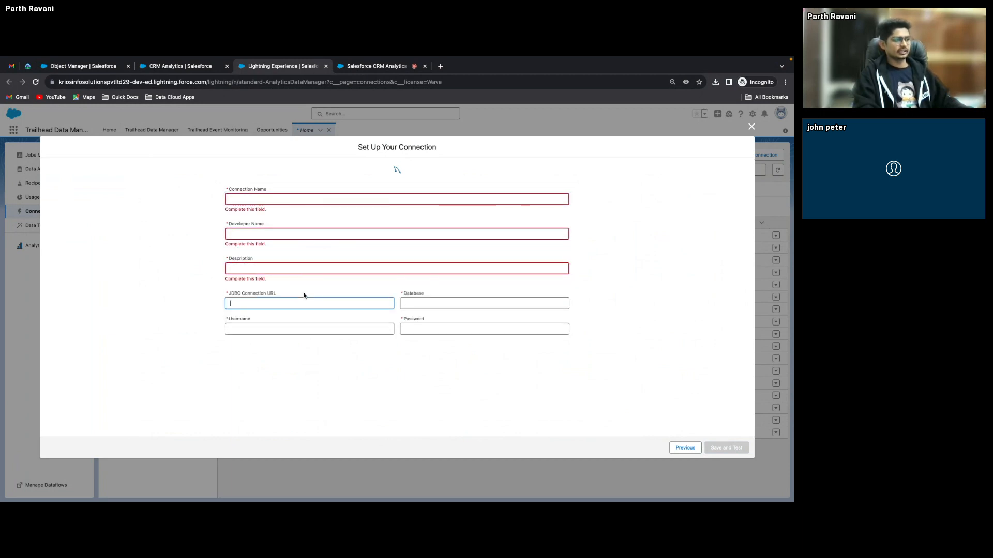
left_click(451, 305)
left_click(334, 338)
left_click(437, 336)
left_click(346, 304)
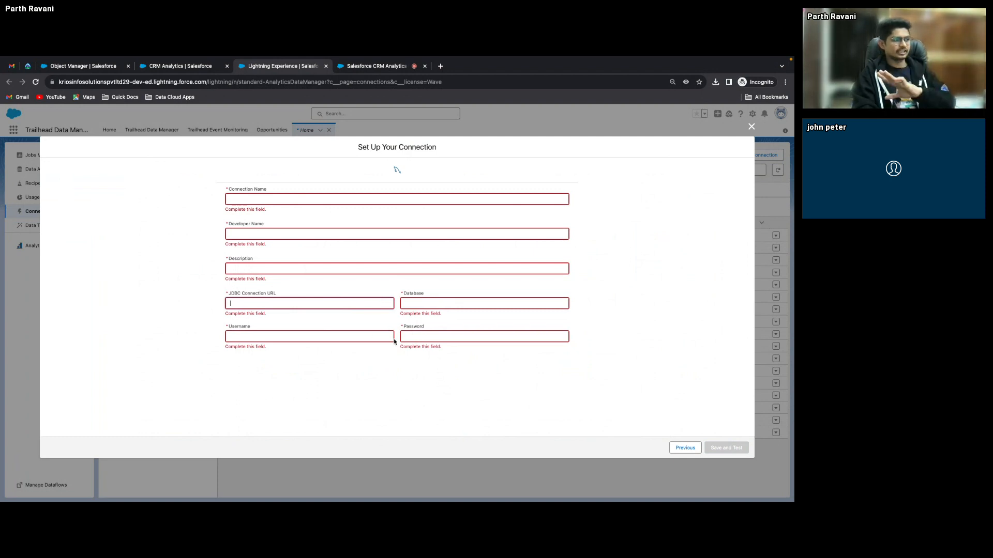
left_click(323, 198)
left_click(321, 235)
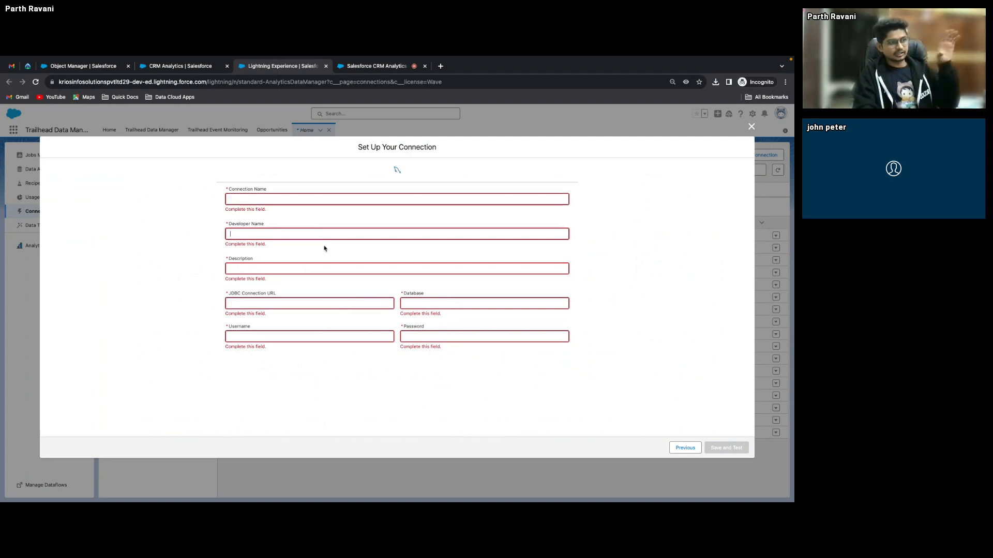
left_click(242, 198)
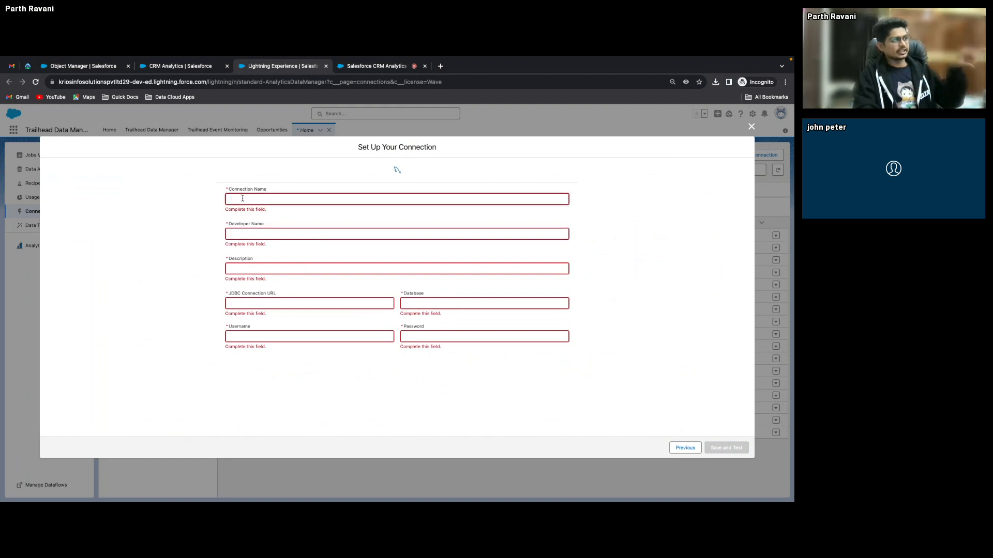
left_click(268, 235)
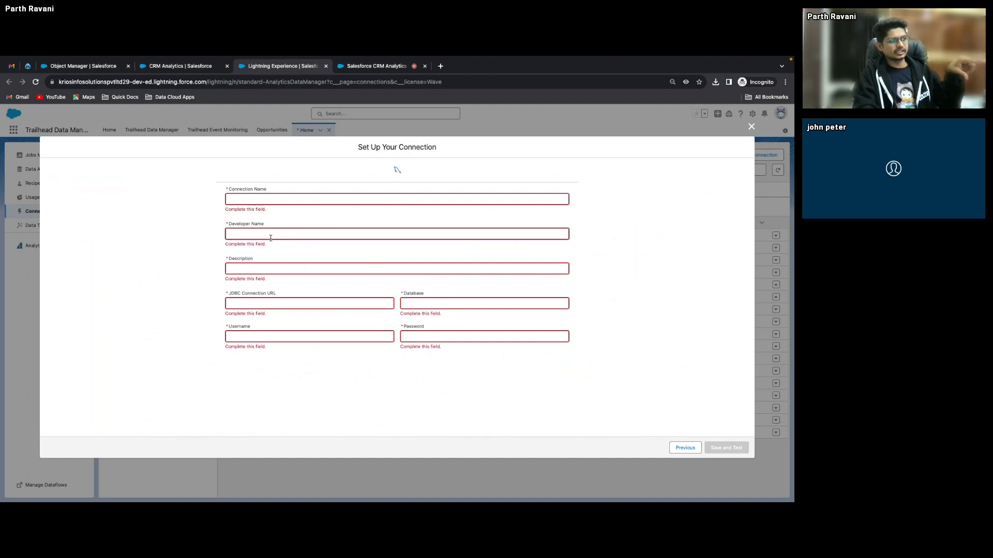
left_click(283, 266)
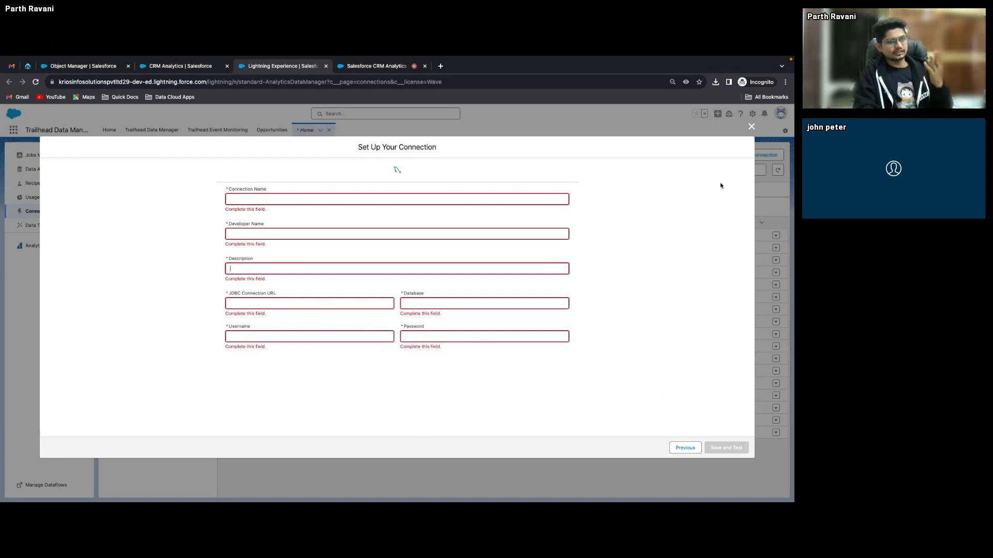
left_click(752, 126)
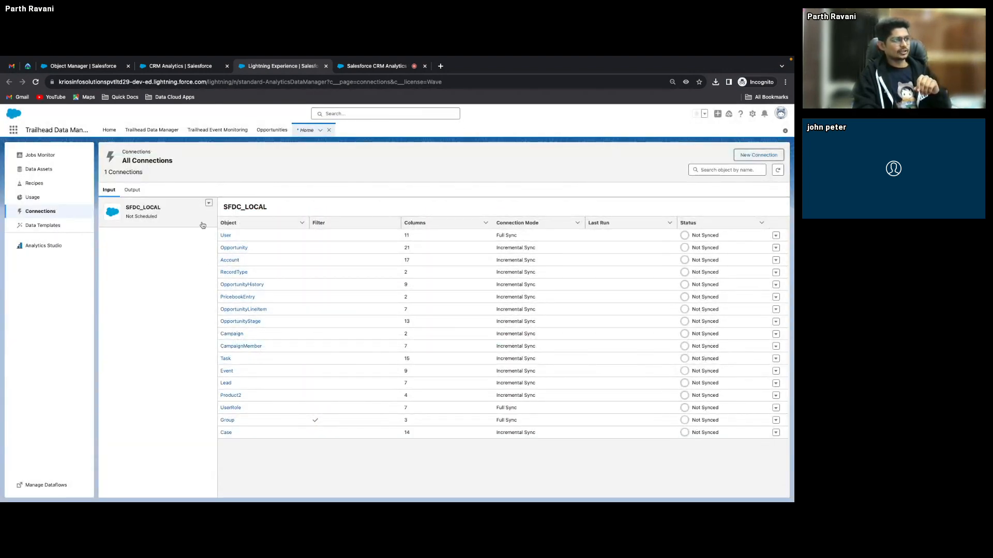
Look through the objects that can be connected to SFDC_LOCAL and leave the object list without saving.
left_click(209, 204)
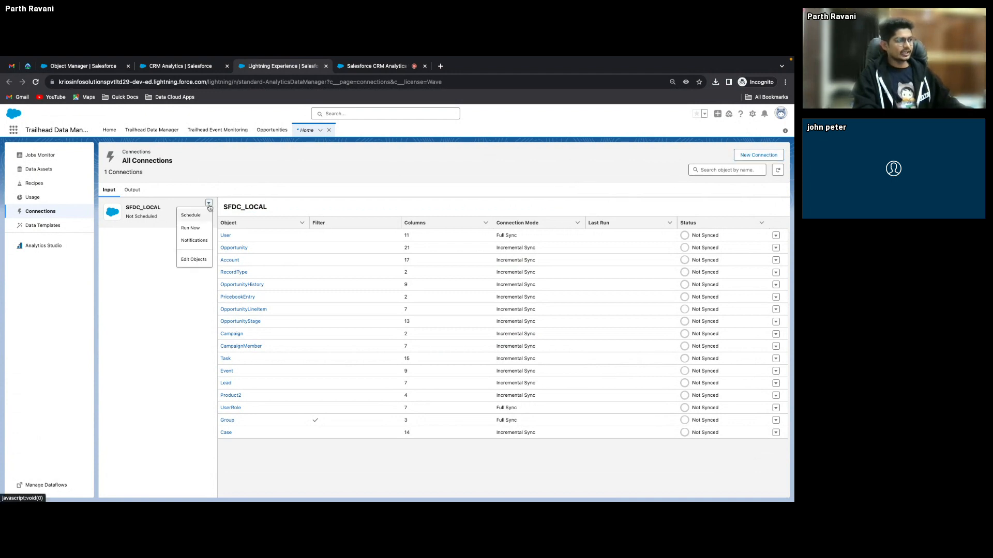
left_click(194, 259)
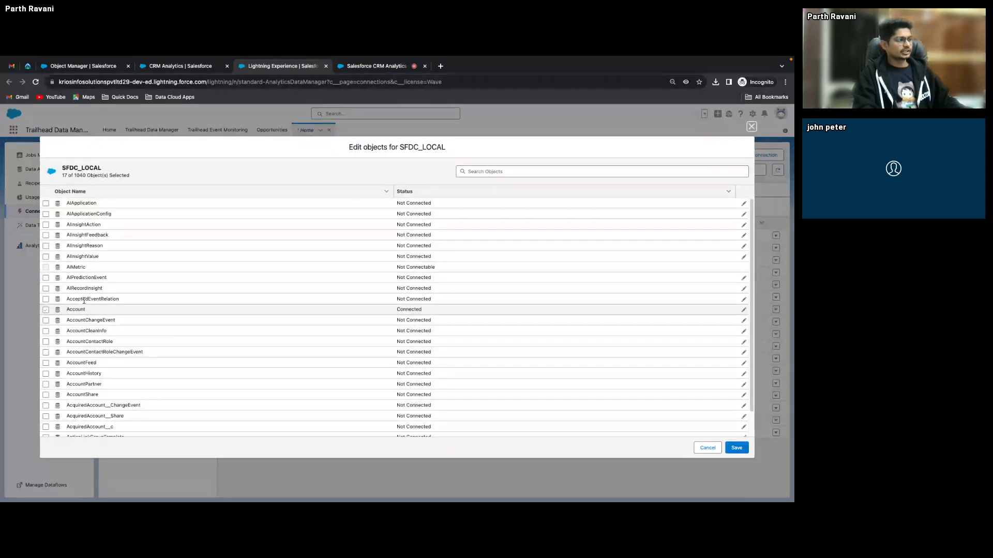
scroll(102, 262, "down", 1)
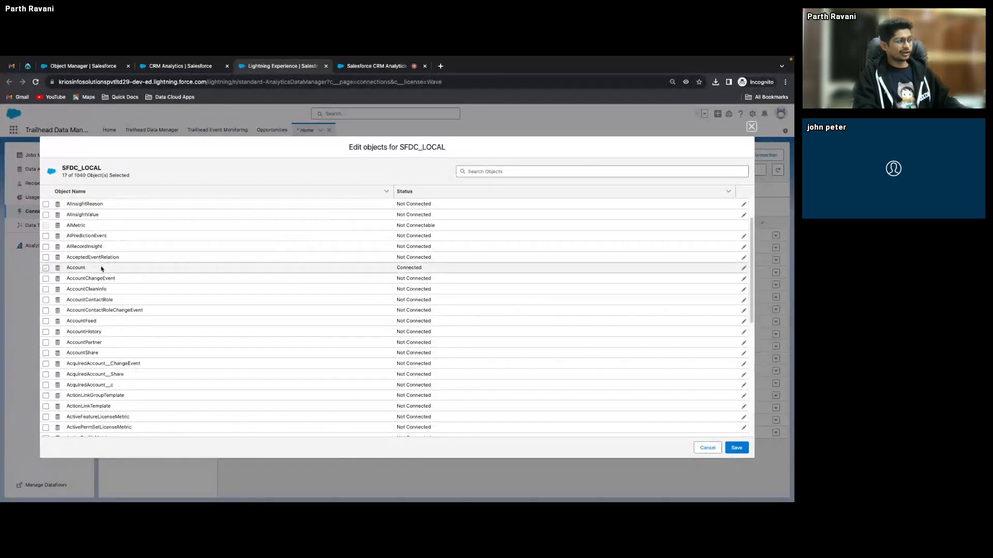
scroll(92, 282, "down", 3)
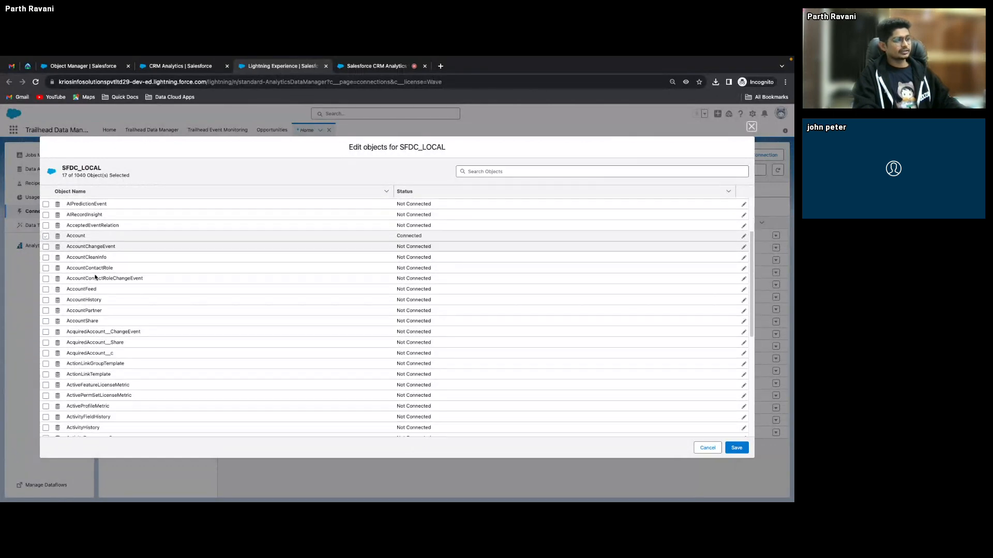
scroll(95, 276, "down", 10)
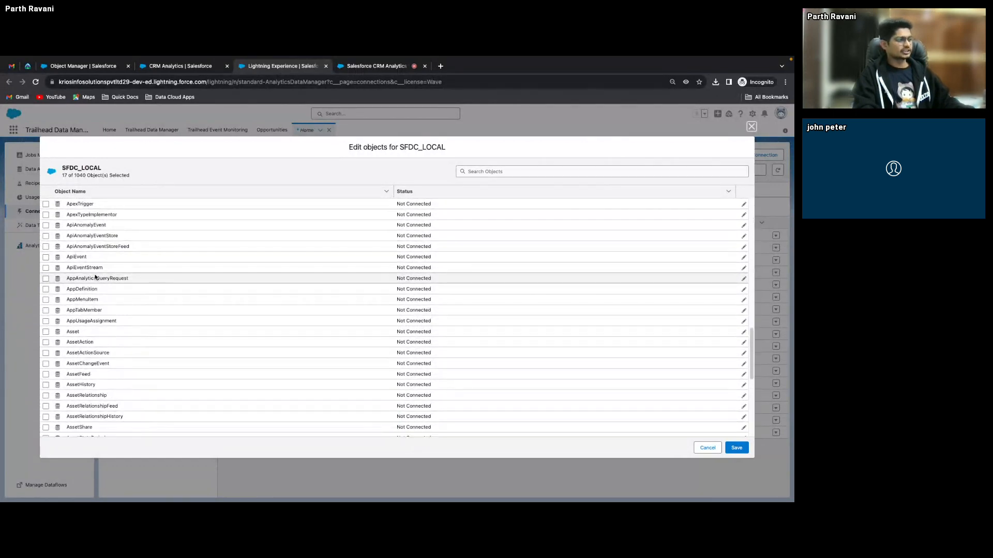
scroll(95, 276, "down", 5)
scroll(95, 277, "down", 5)
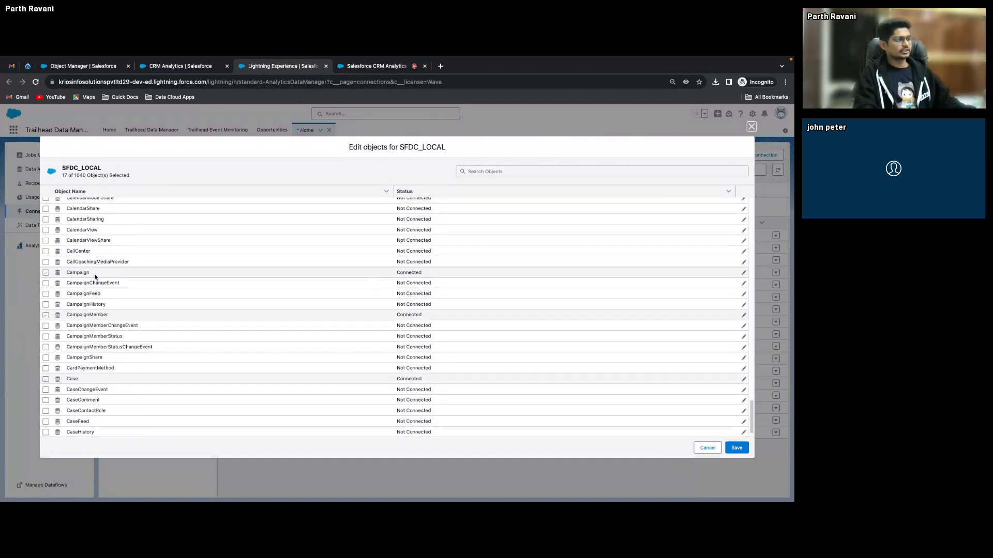
scroll(94, 277, "down", 5)
scroll(79, 286, "up", 5)
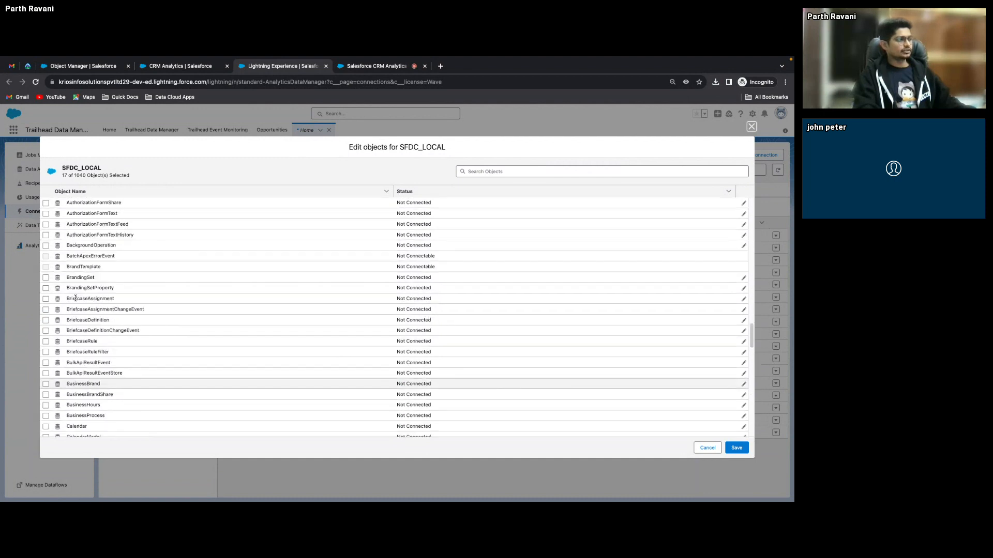
left_click(708, 448)
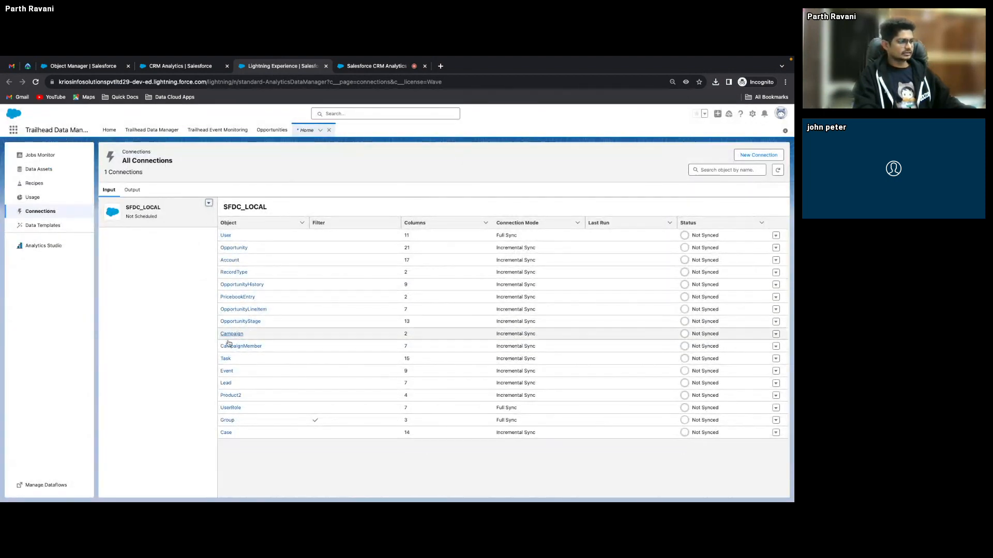
Review the Task object's columns without saving, and check the connection modes of the User and Opportunity objects.
left_click(226, 361)
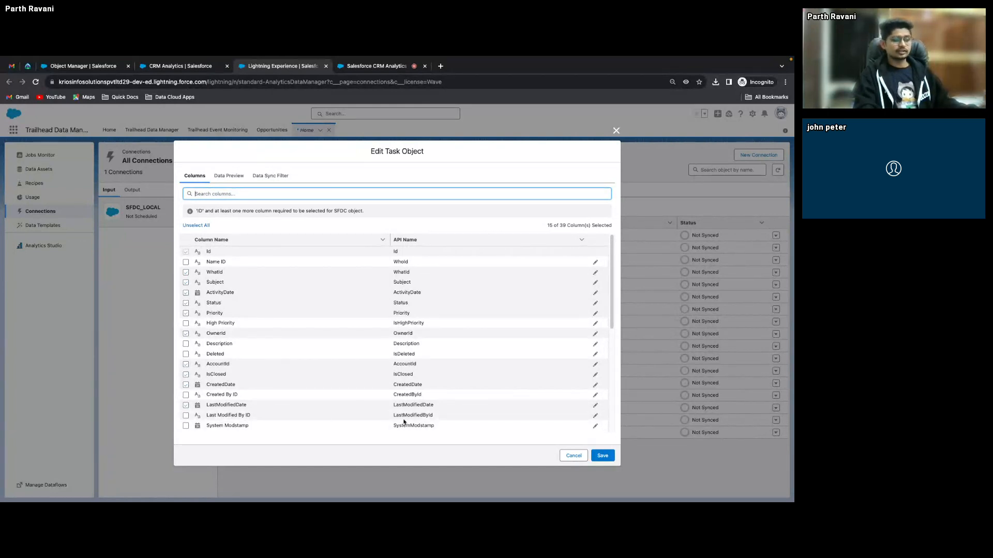
left_click(580, 457)
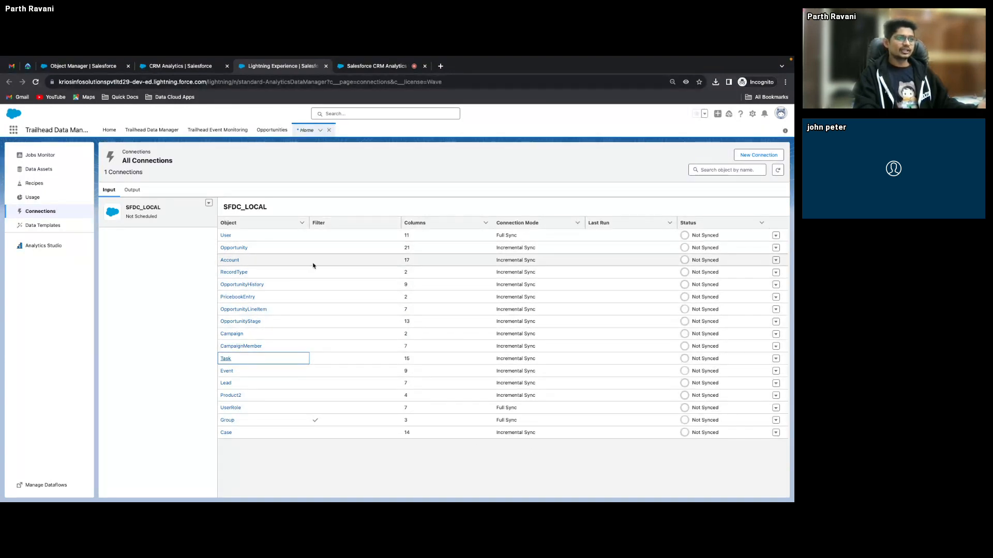
triple_click(508, 236)
triple_click(510, 246)
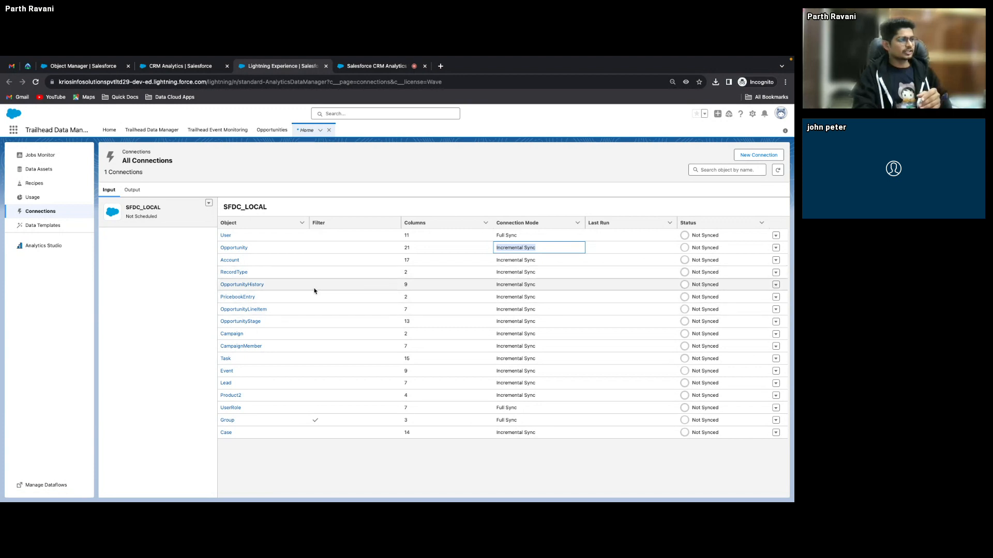
left_click(409, 248)
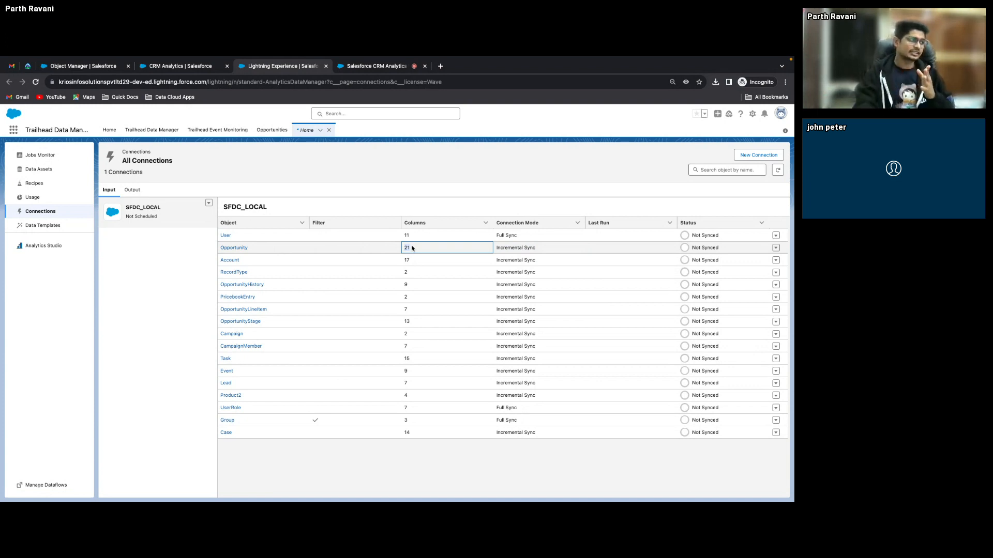
Check the data usage overview and open the Account object's columns in the SFDC_LOCAL connection.
left_click(32, 197)
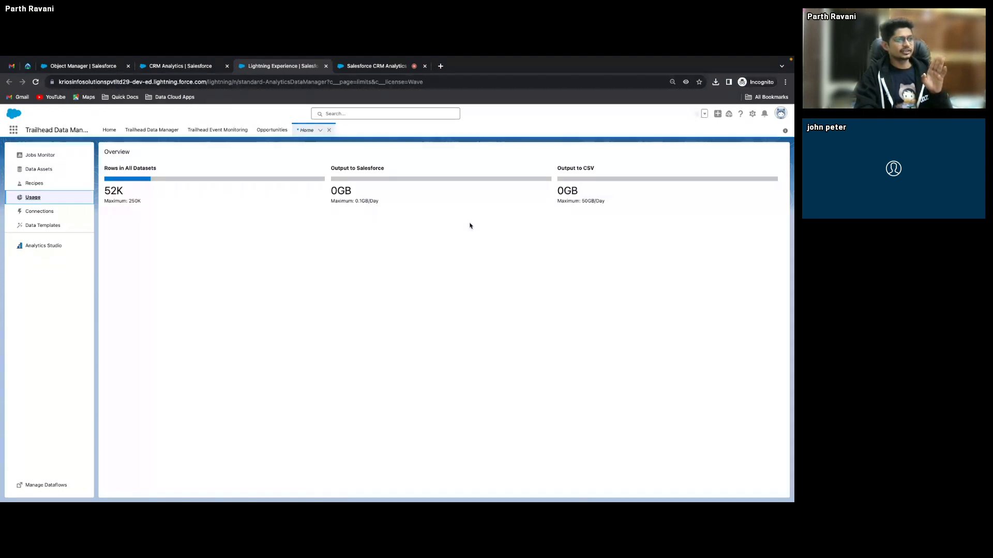
left_click(45, 212)
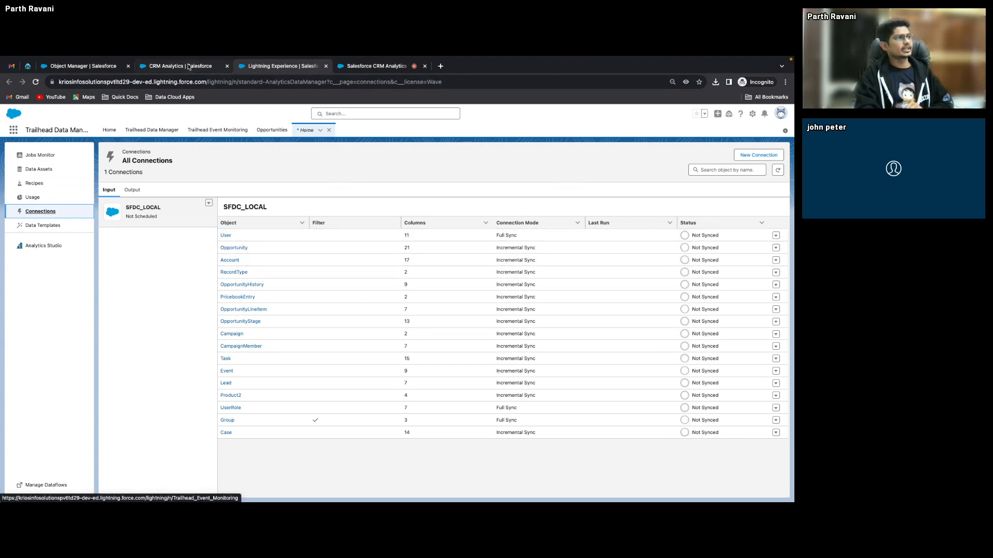
left_click(236, 261)
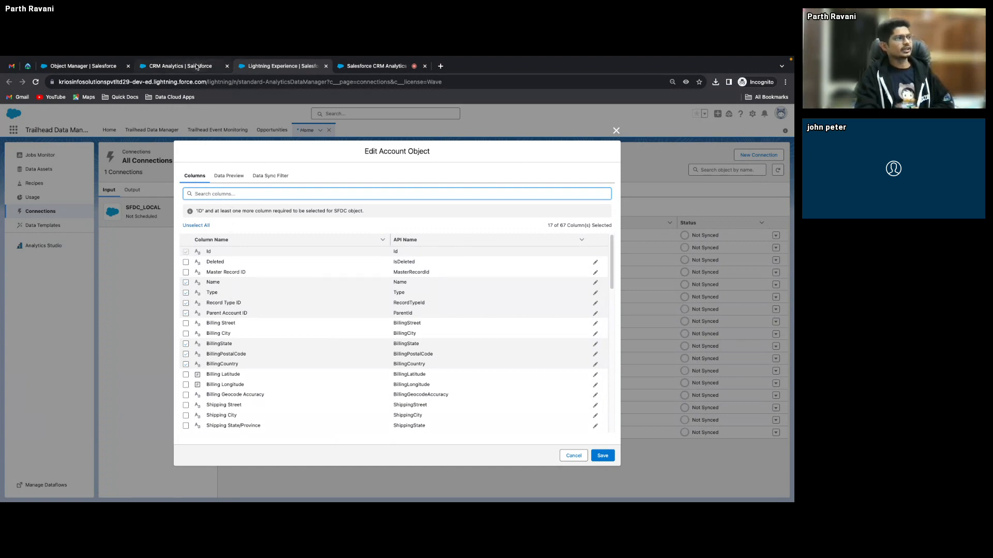
Switch to Object Manager and examine the field-level security of the Account object's Active field.
left_click(196, 67)
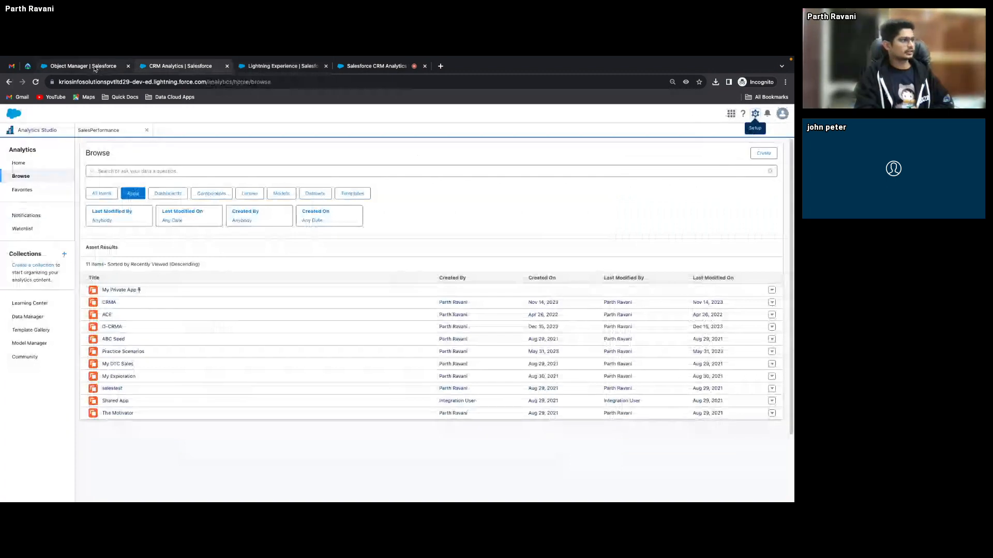
left_click(95, 67)
left_click(21, 200)
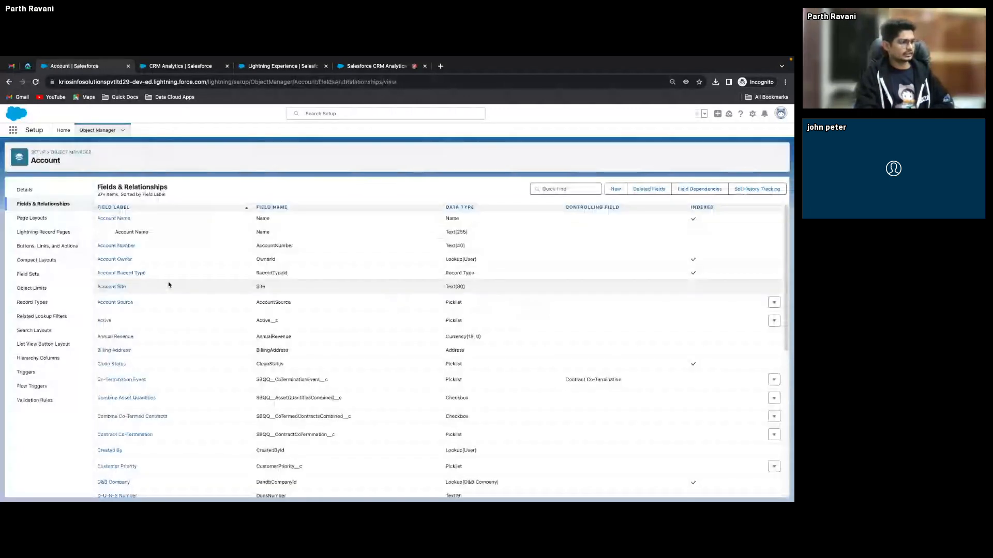
left_click(104, 321)
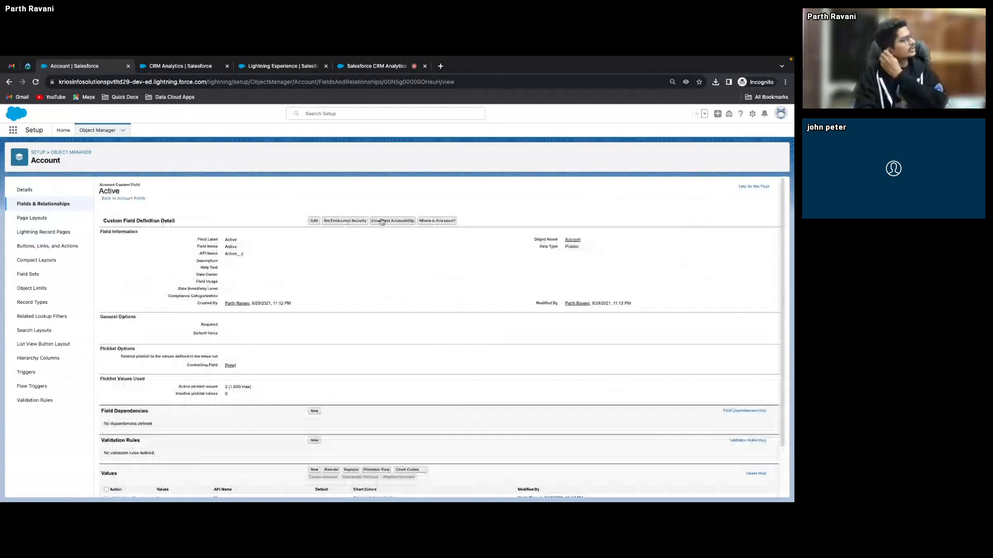
left_click(356, 222)
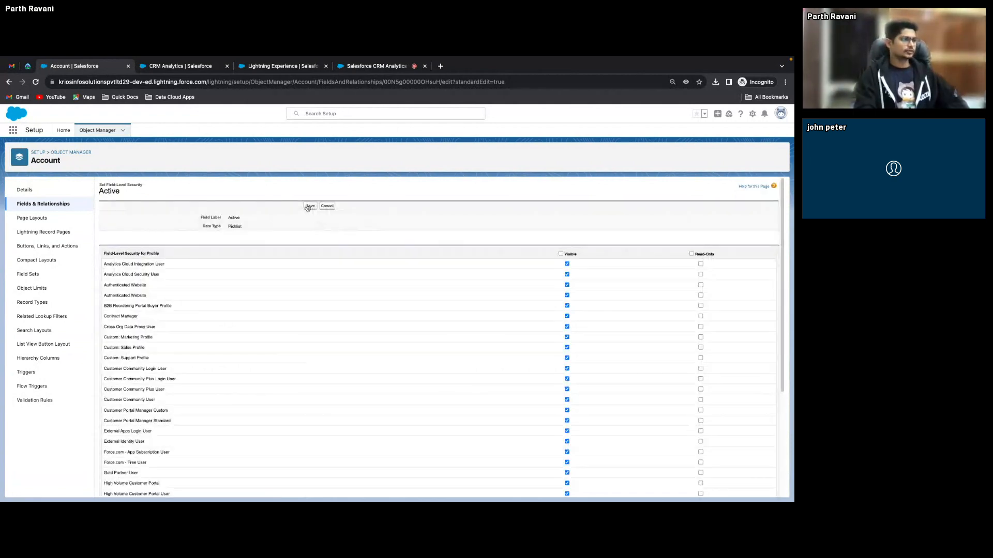
double_click(113, 191)
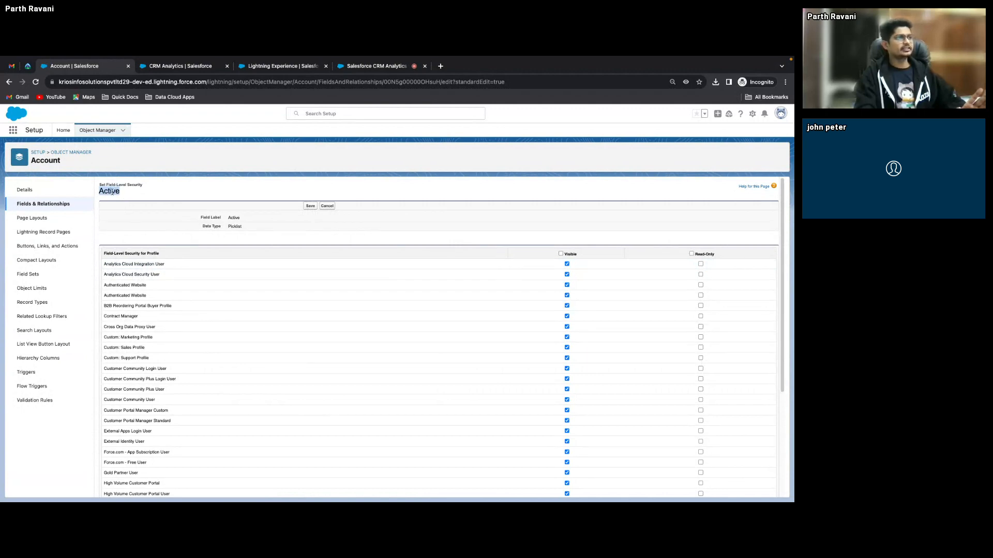
Return to the Account object's columns in the Data Manager and search them for "ac".
left_click(181, 66)
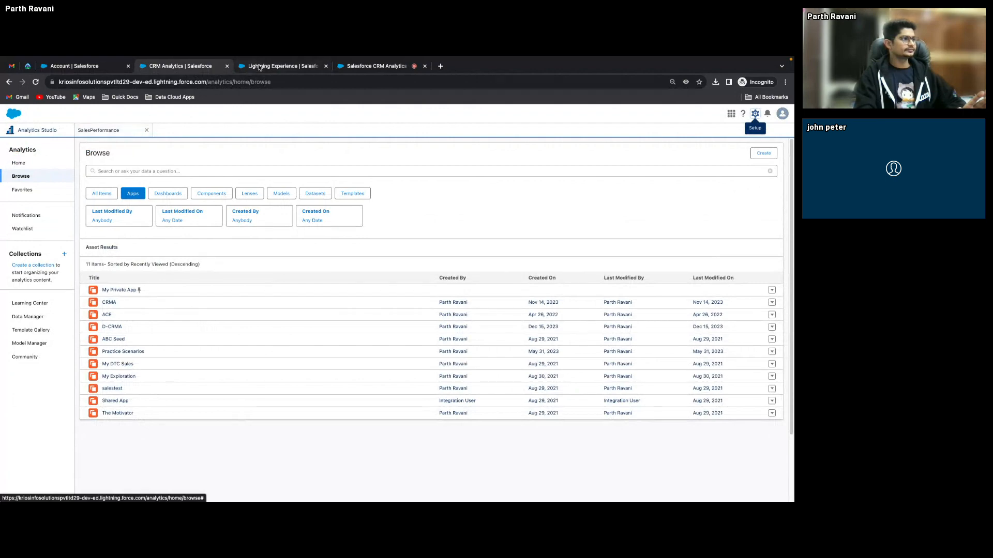
left_click(265, 66)
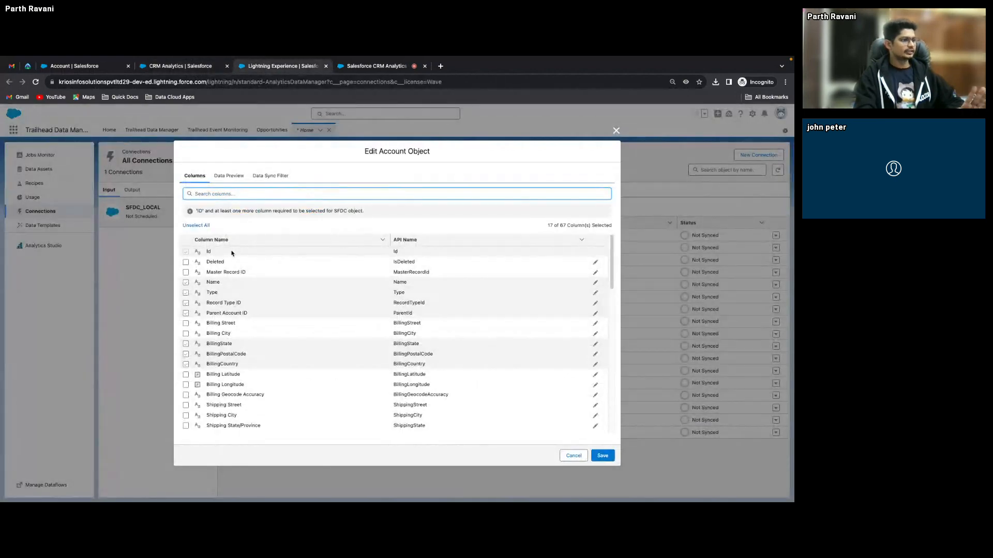
type("ac")
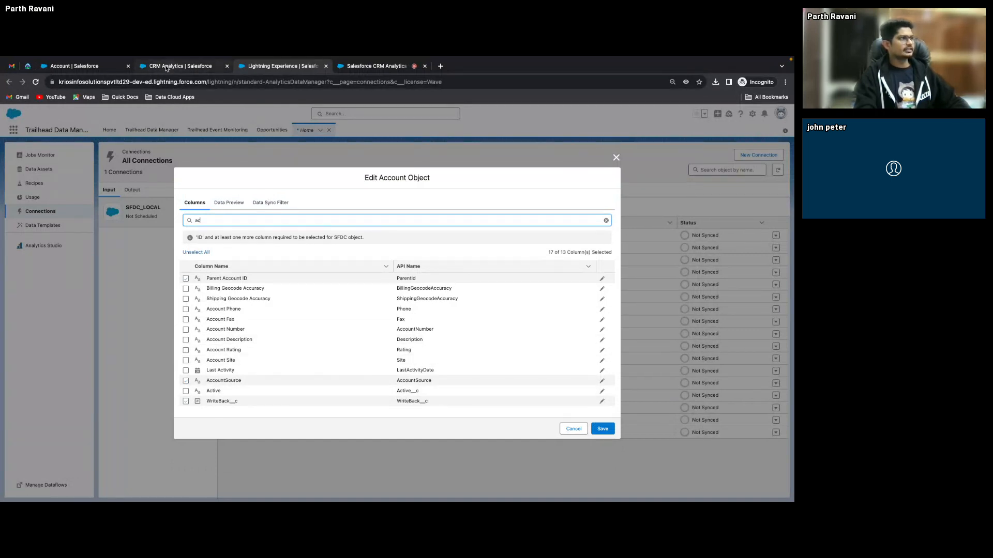
Clear the Account Active field's visibility for the Analytics Cloud Integration User and Analytics Cloud Security User profiles in Object Manager.
left_click(96, 72)
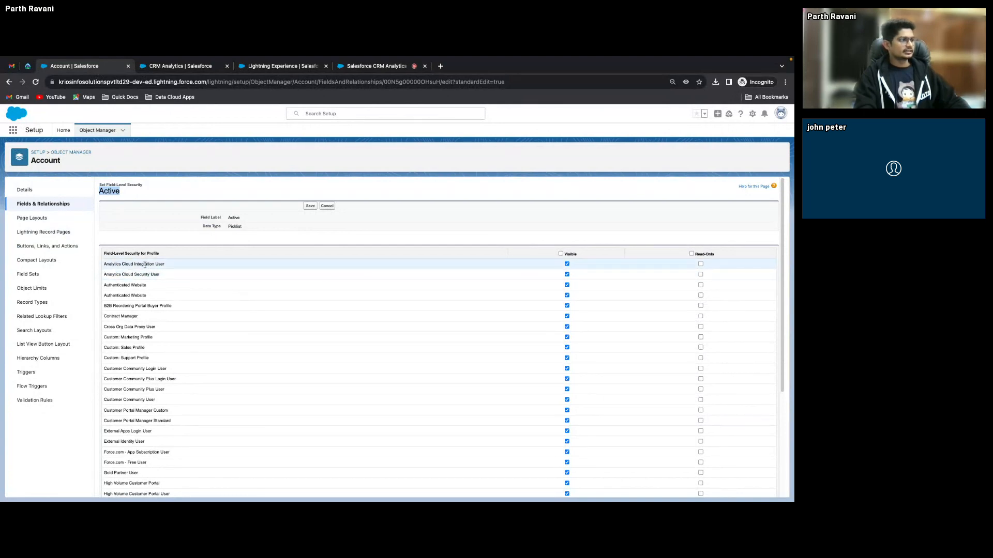
triple_click(117, 264)
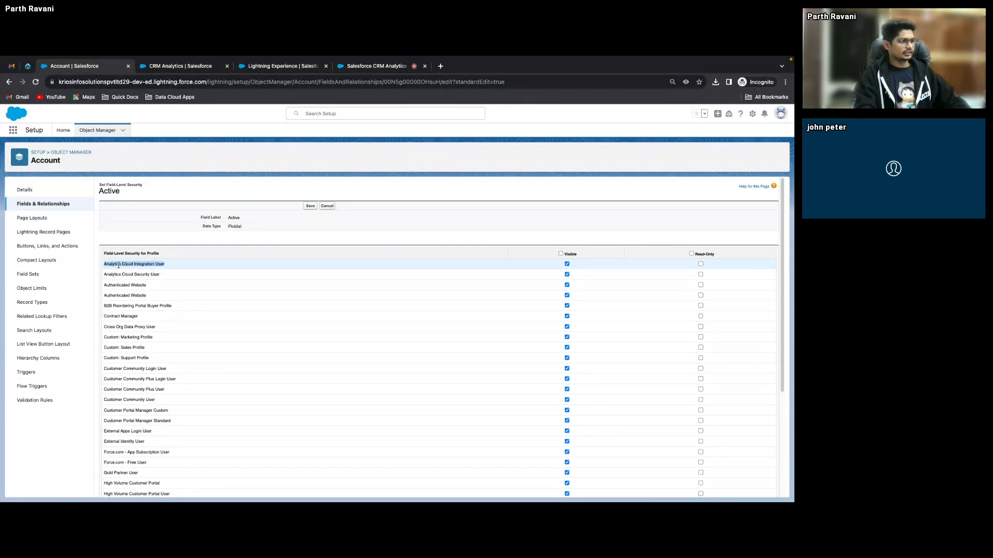
left_click(567, 264)
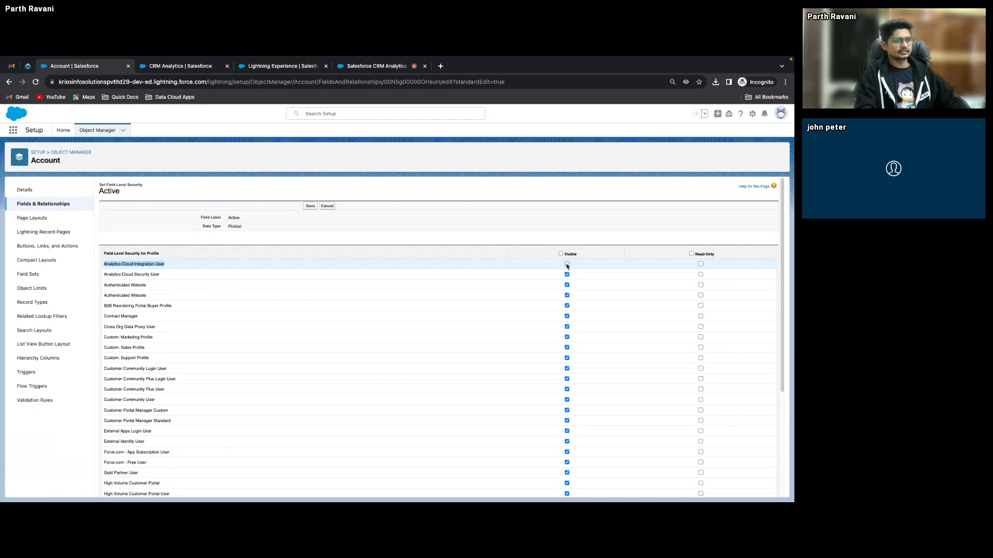
left_click(567, 275)
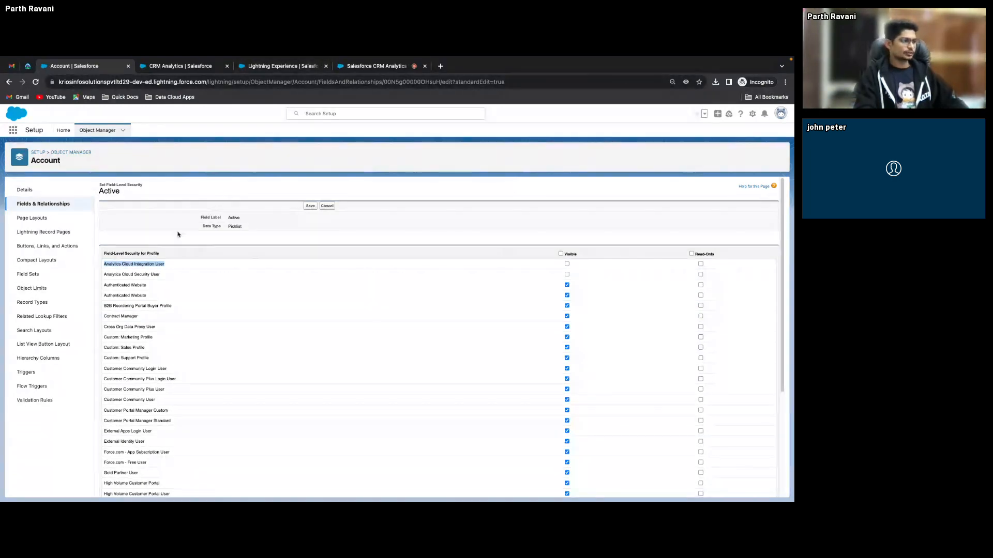
Restore the Active field's visibility for the Analytics Cloud Integration User and Analytics Cloud Security User profiles.
triple_click(159, 275)
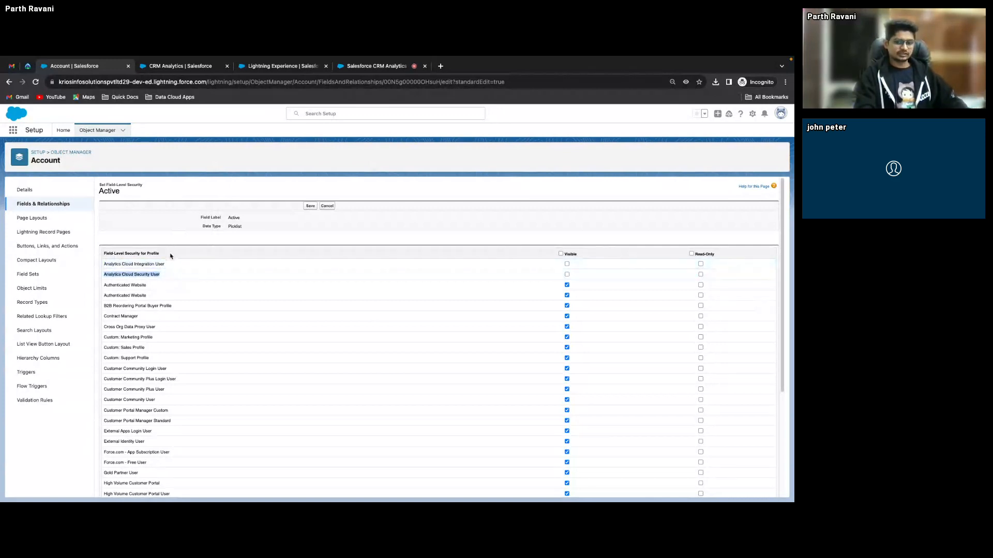
triple_click(151, 266)
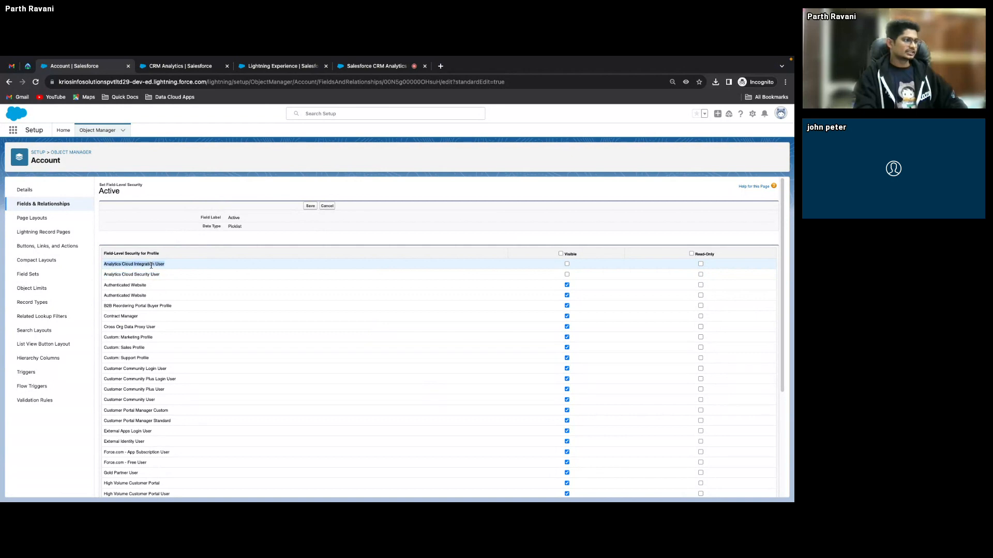
left_click(151, 266)
double_click(151, 265)
triple_click(149, 276)
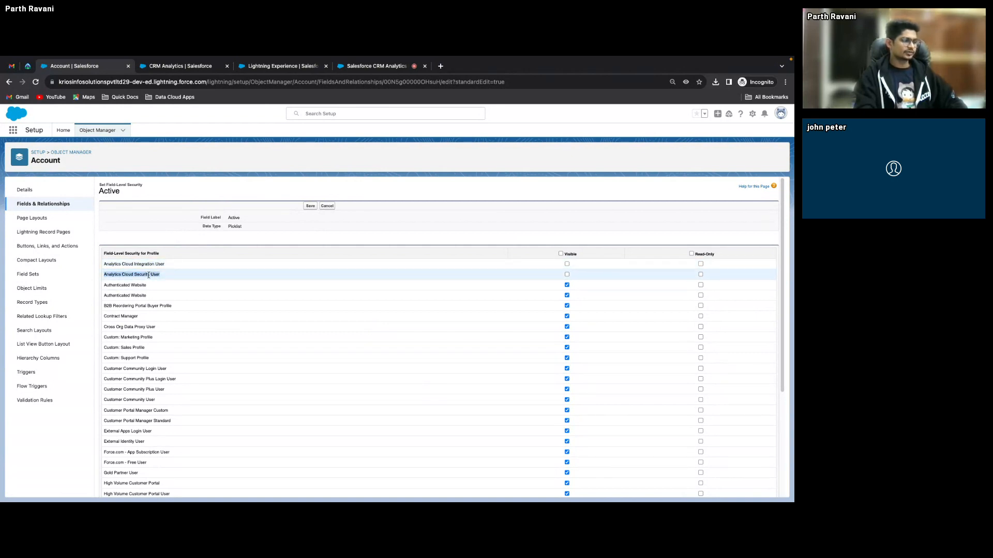
triple_click(161, 264)
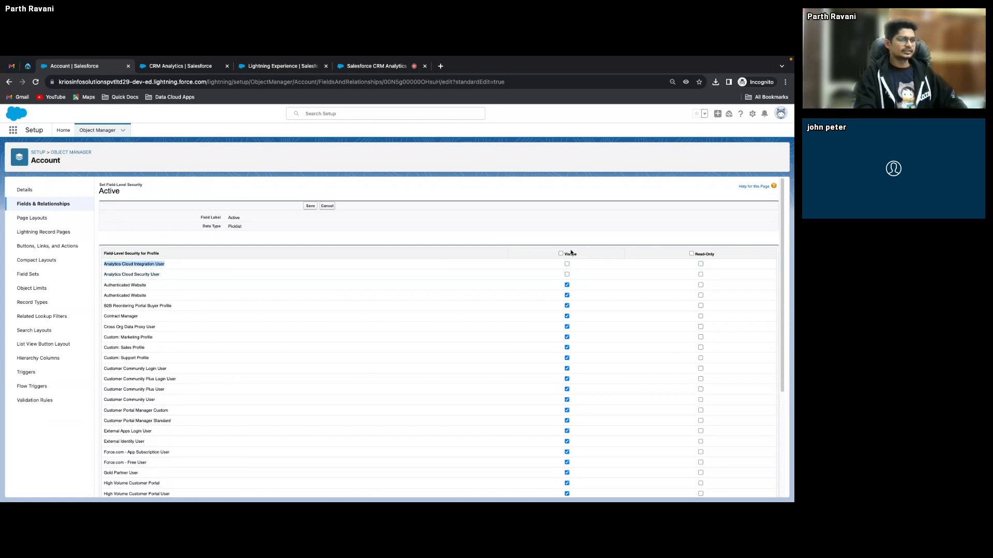
left_click(567, 263)
Compare the Account object's columns in the Data Manager with the Active field's security for the Analytics Cloud Security User profile.
left_click(287, 67)
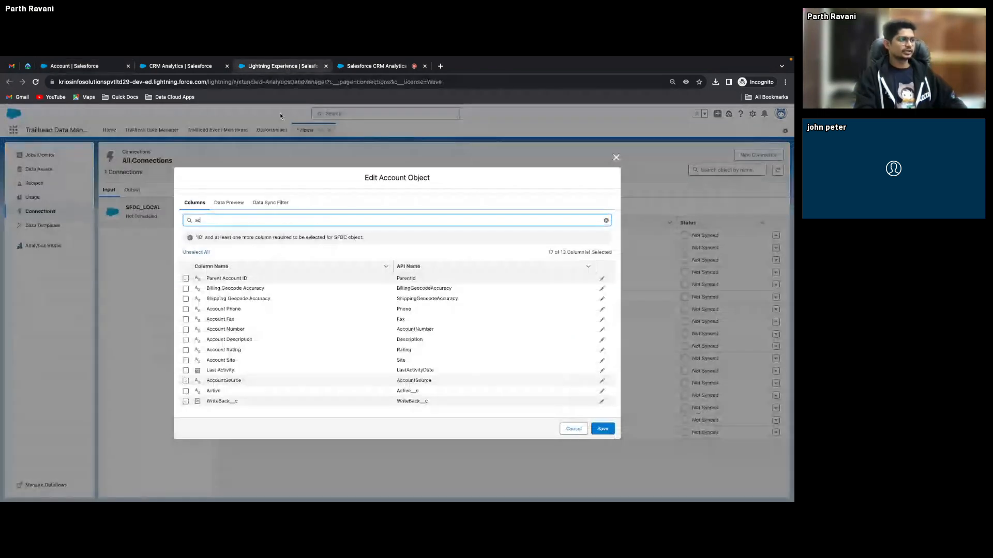
left_click(72, 67)
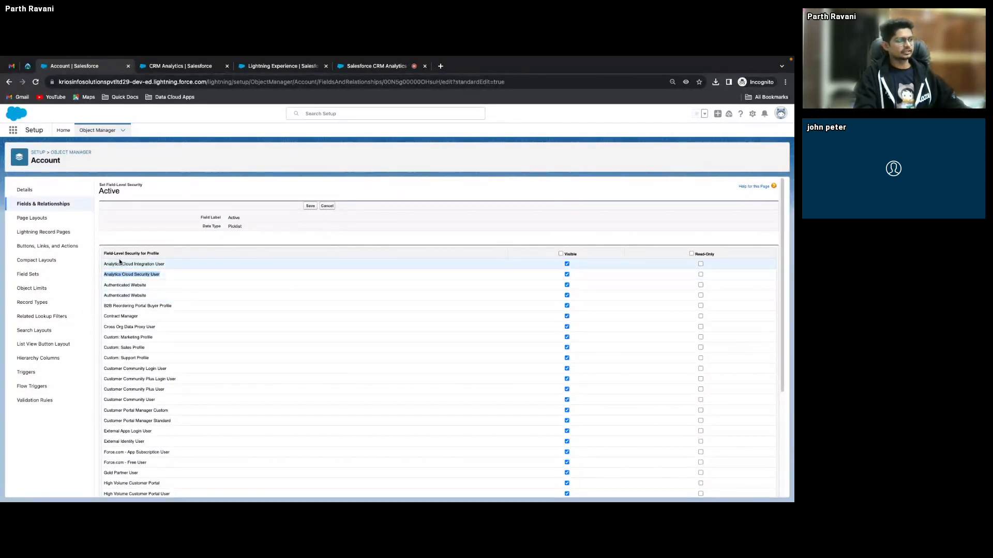
triple_click(126, 275)
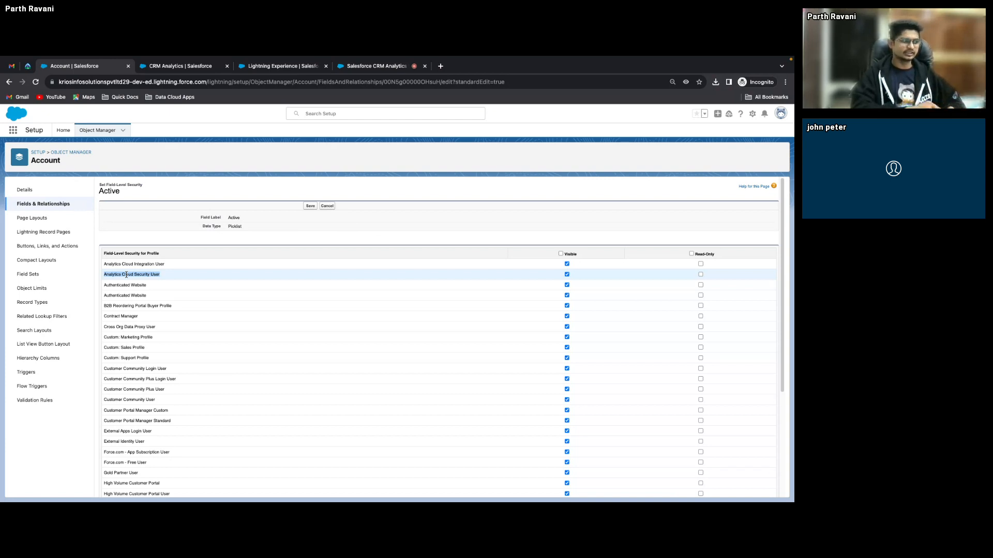
left_click(127, 275)
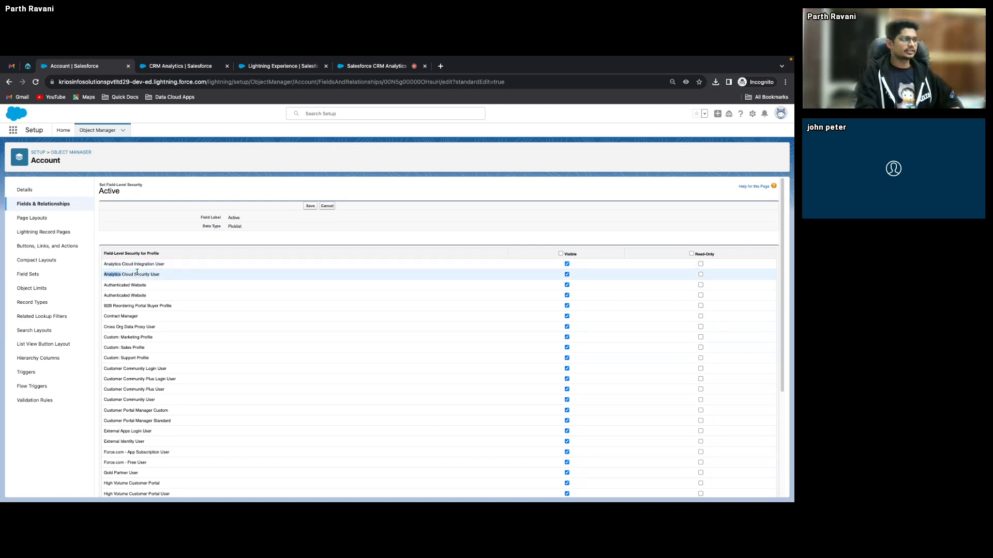
Return to the Data Manager and close the Account object's column editor without saving.
left_click(197, 66)
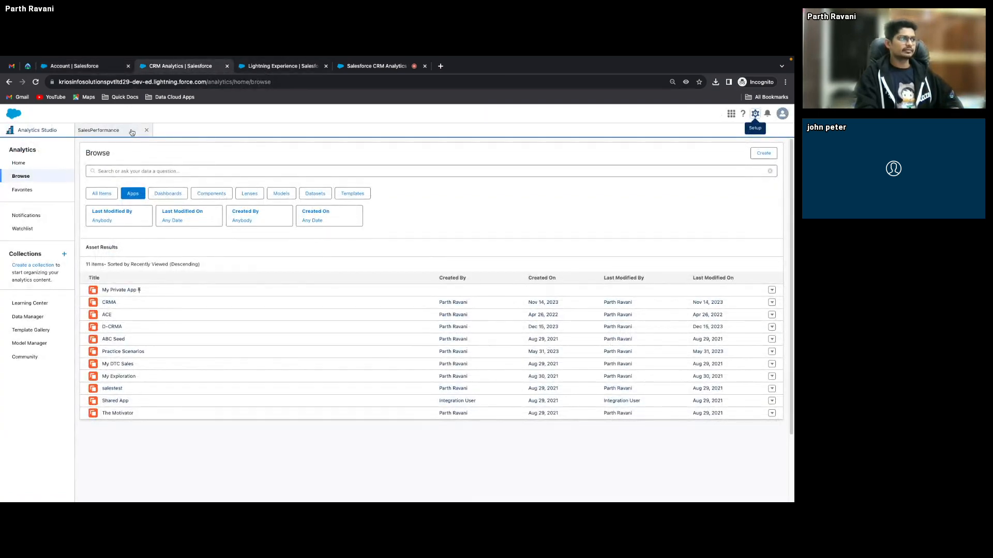
left_click(288, 66)
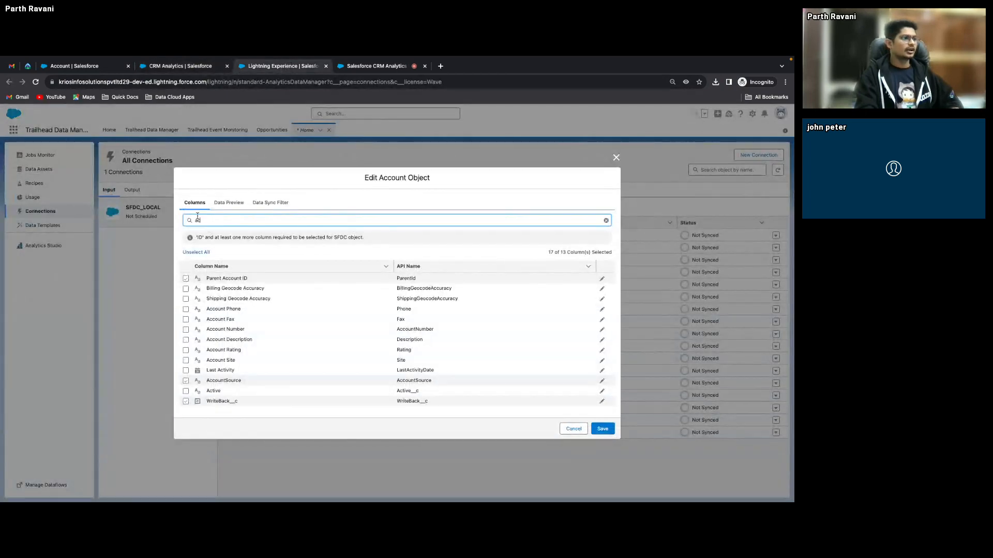
left_click(464, 155)
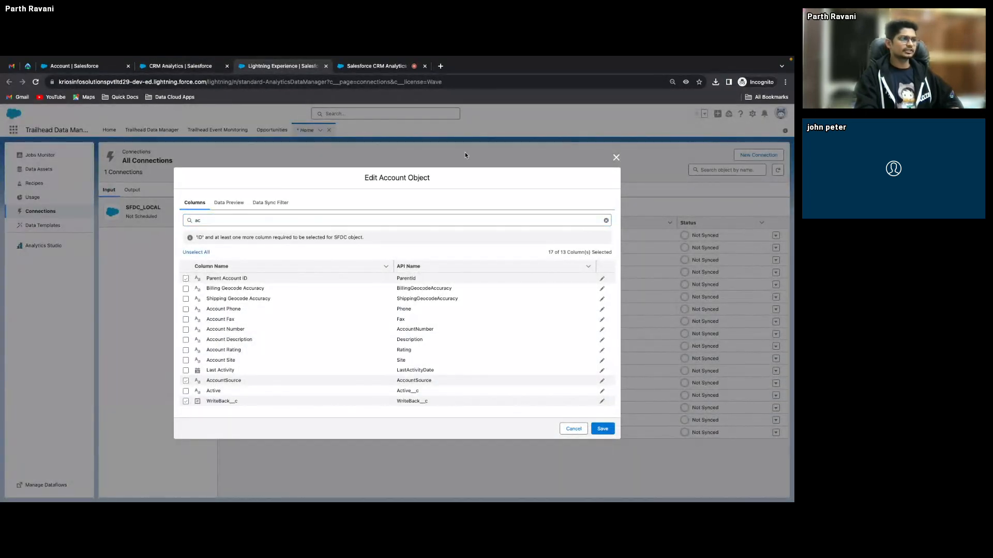
left_click(616, 157)
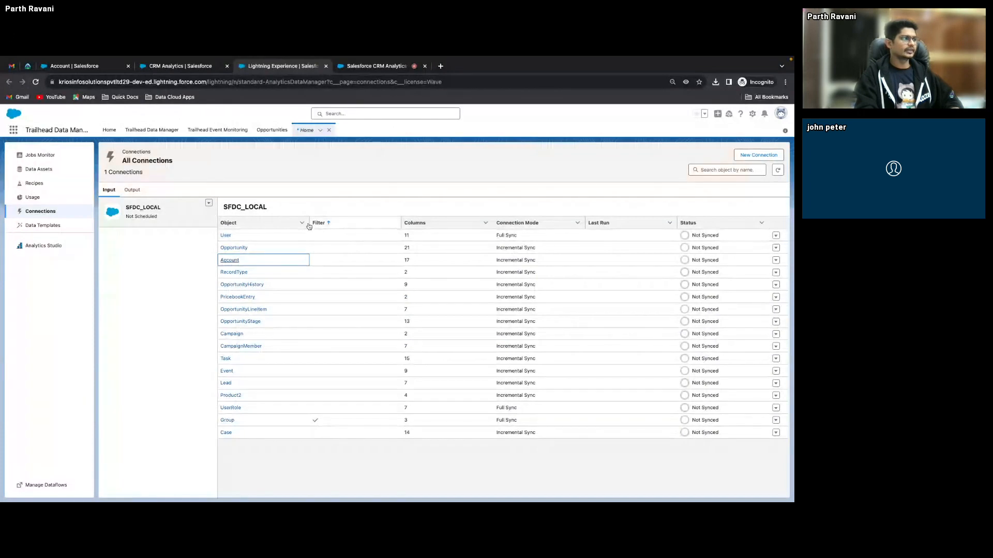
View the Data Manager's recipe list and show how the Data Manager is reached from Analytics Studio.
left_click(44, 185)
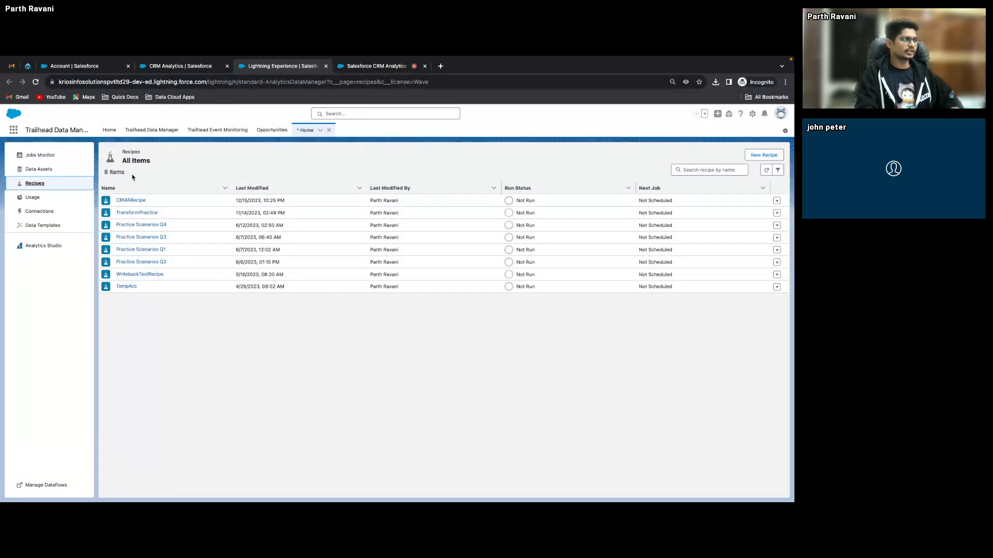
left_click(177, 67)
left_click(37, 130)
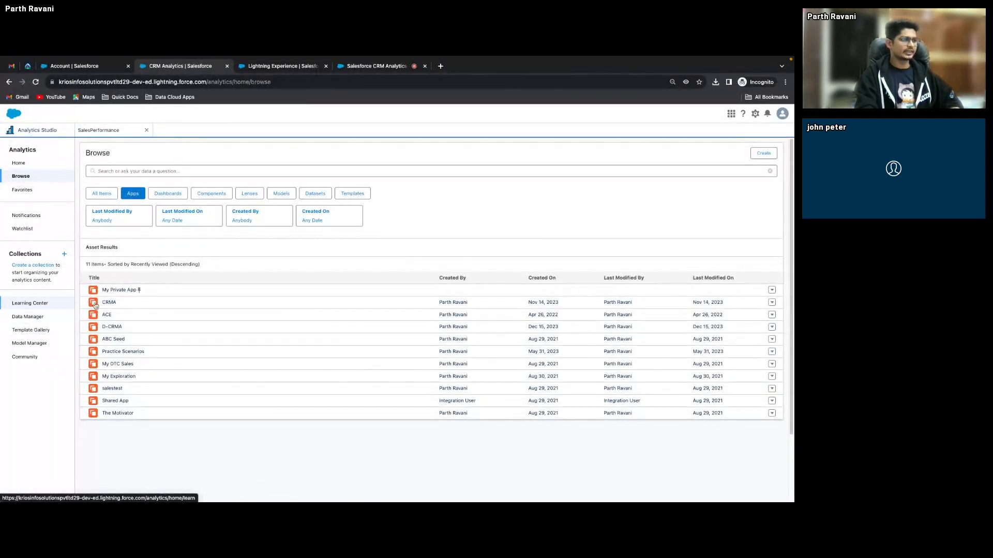
left_click(755, 113)
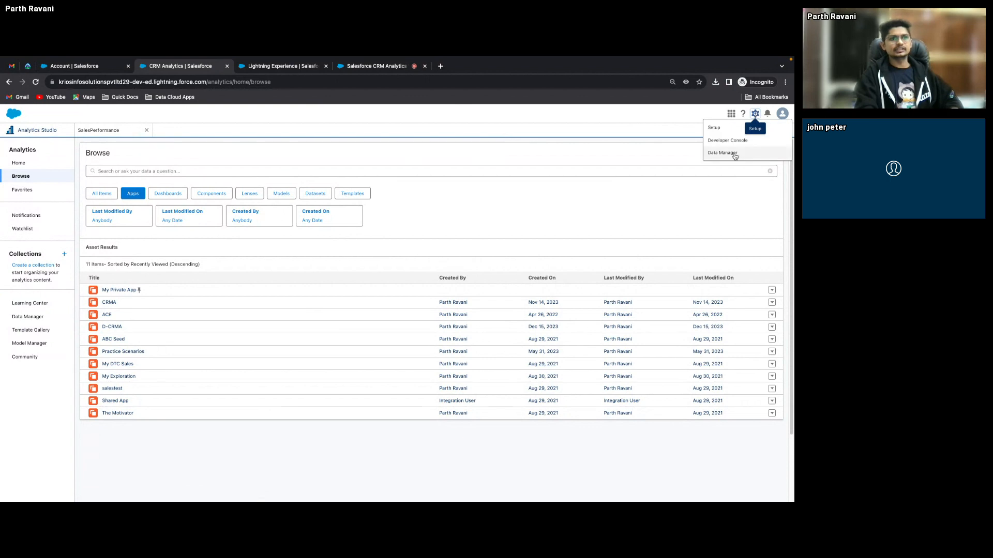
left_click(733, 156)
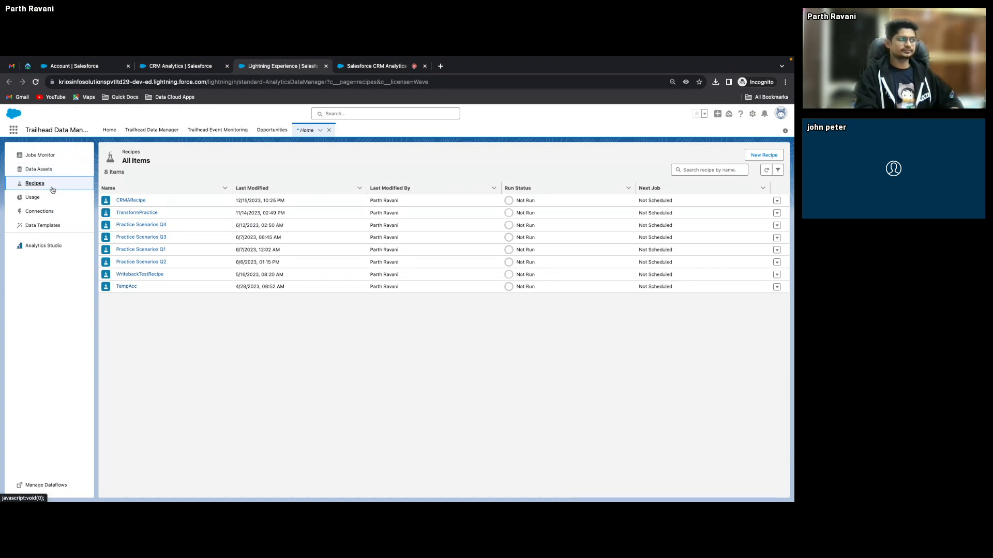
Create a new recipe and open its input data selection.
left_click(770, 156)
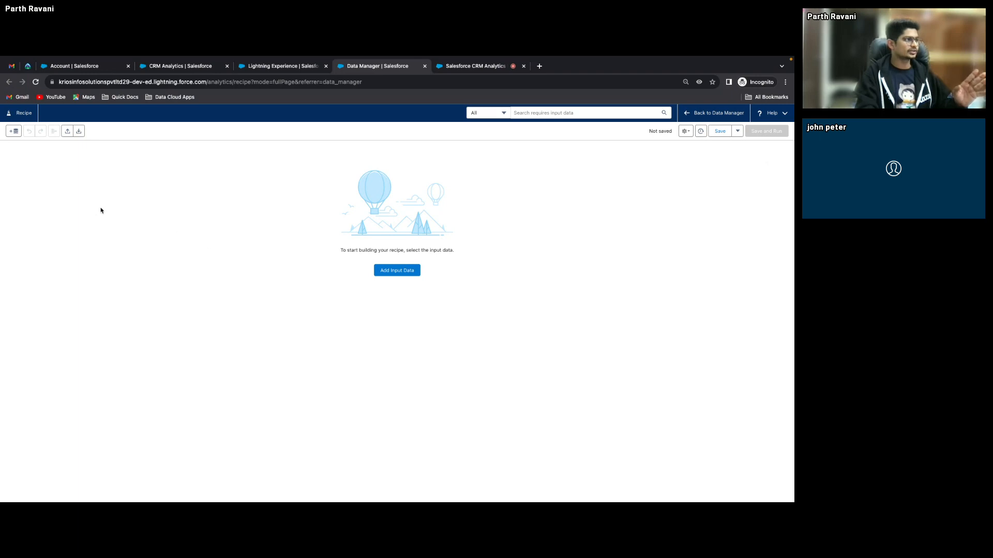
left_click(14, 132)
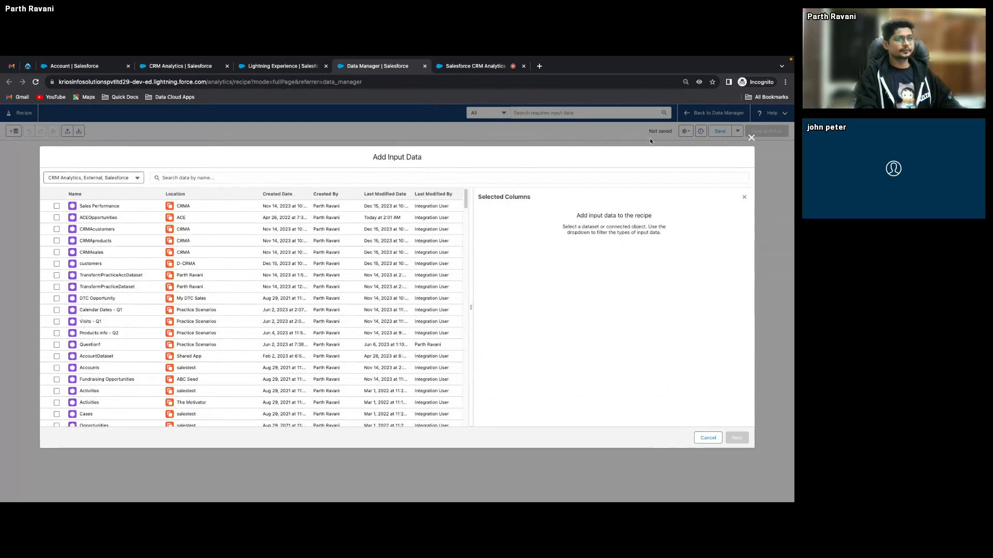
left_click(751, 137)
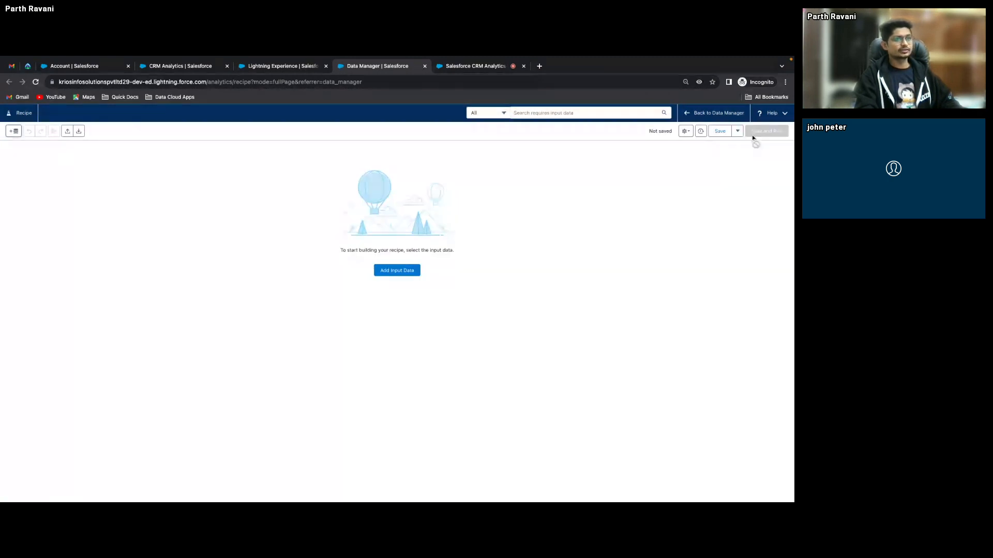
left_click(16, 133)
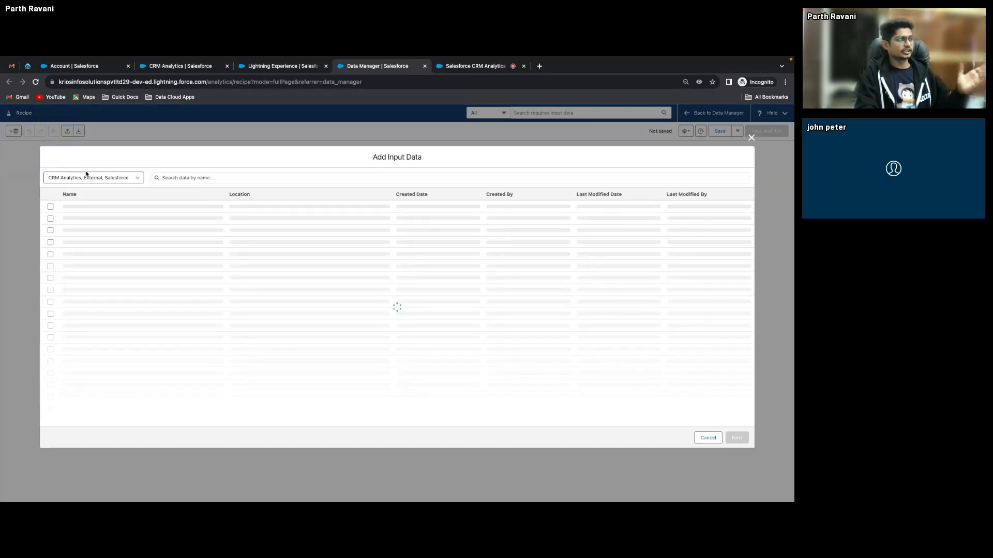
Exclude External Connected Objects from the data types listed as recipe input.
left_click(127, 178)
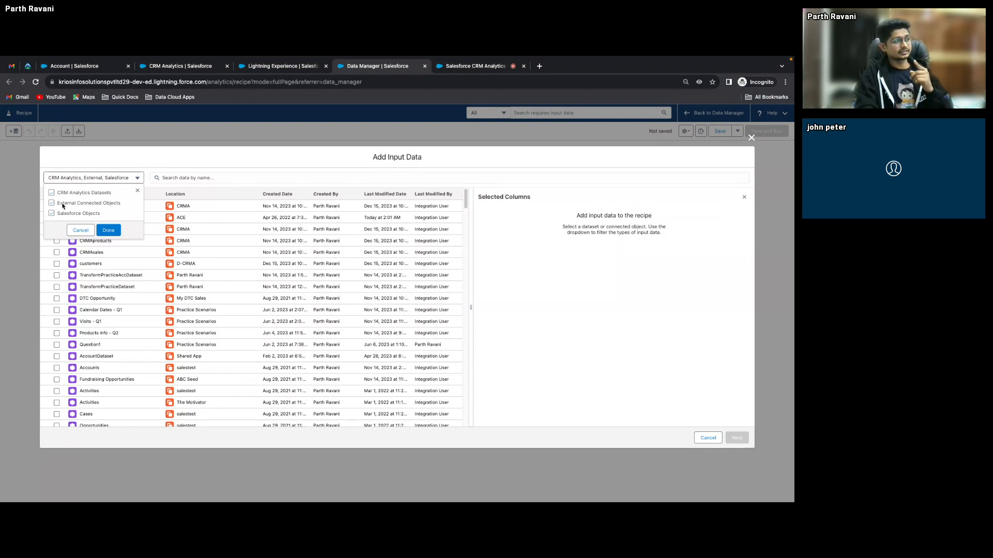
left_click(62, 205)
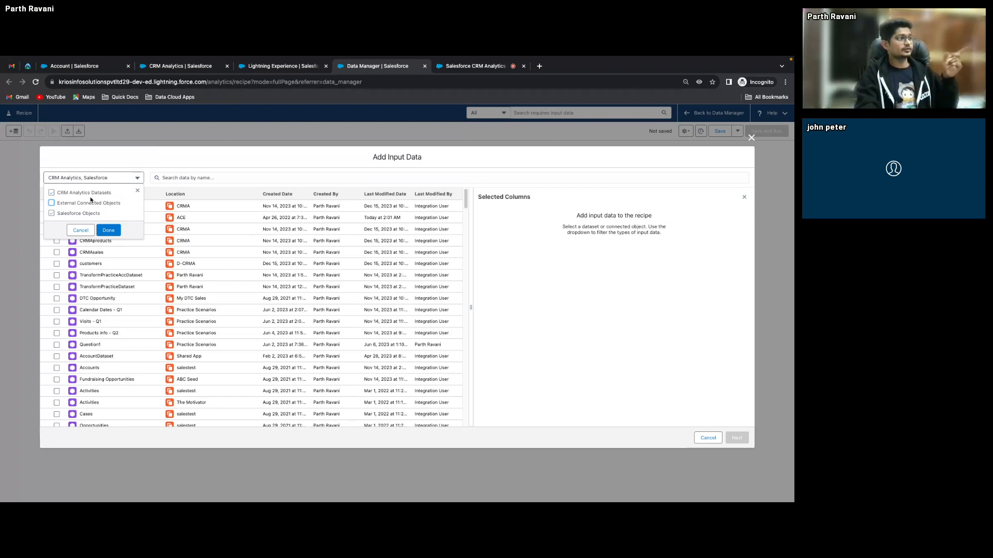
left_click(110, 231)
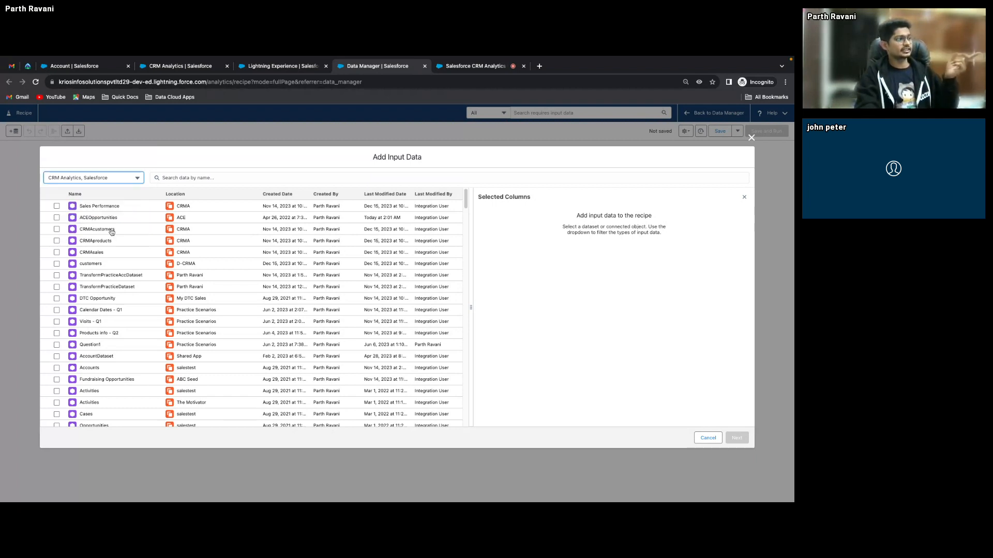
Exclude Salesforce Objects from the input data types, leaving only CRM Analytics Datasets.
left_click(113, 178)
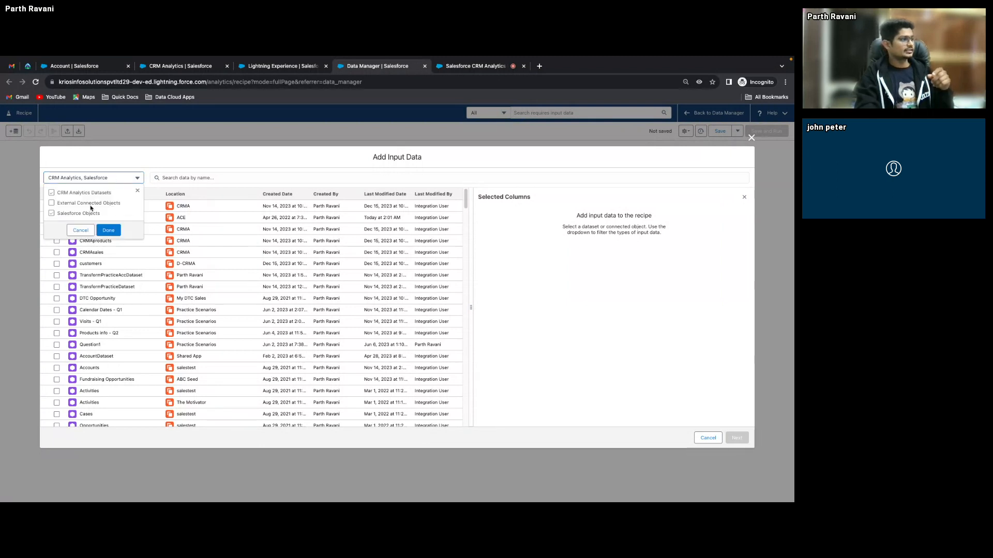
left_click(77, 214)
left_click(109, 230)
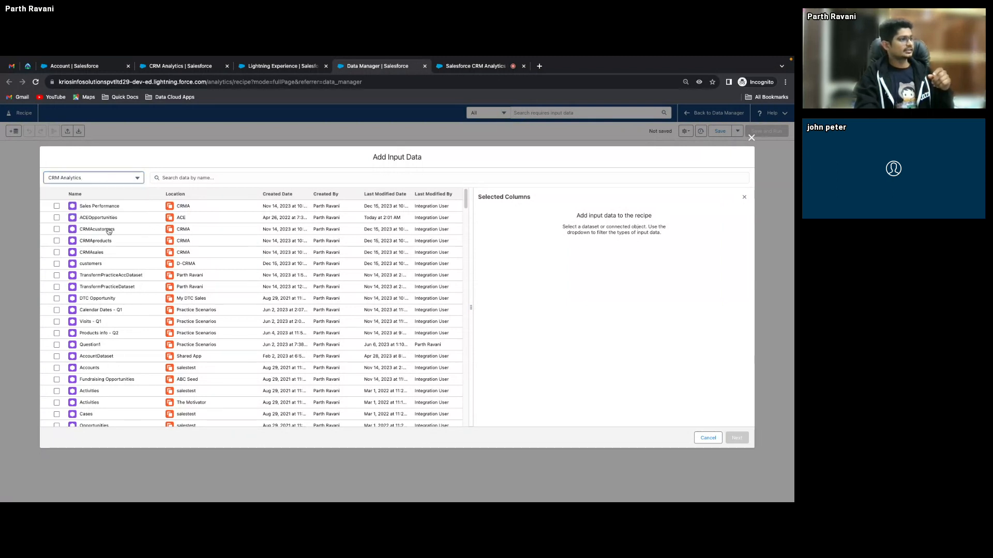
left_click(104, 179)
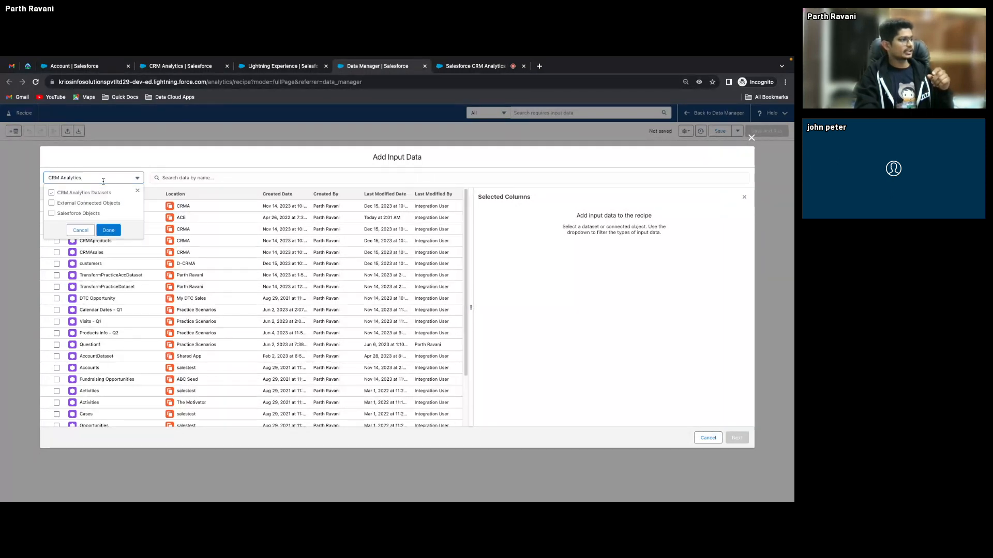
left_click(217, 178)
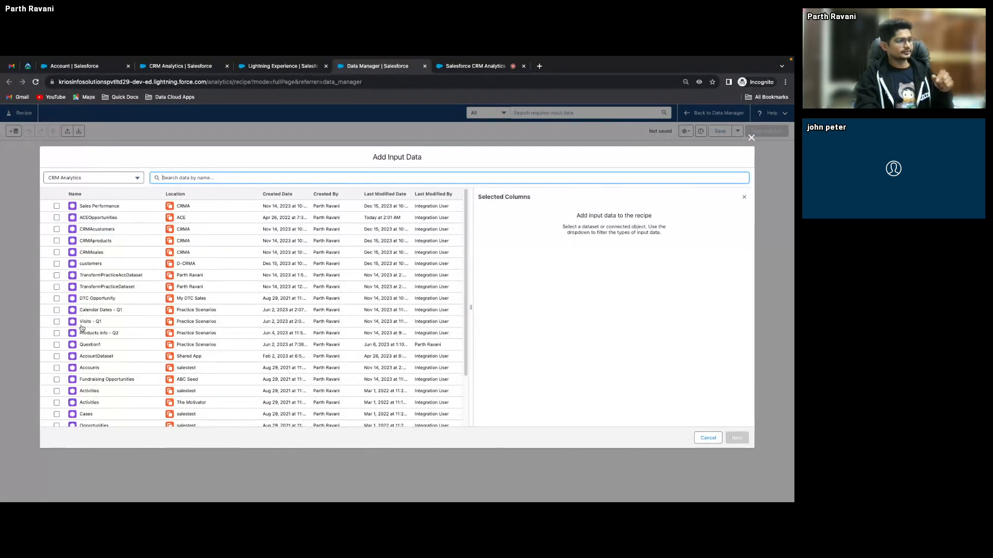
Filter the input data to Salesforce Objects only and select the Account and Opportunity objects from SFDC_LOCAL.
left_click(115, 177)
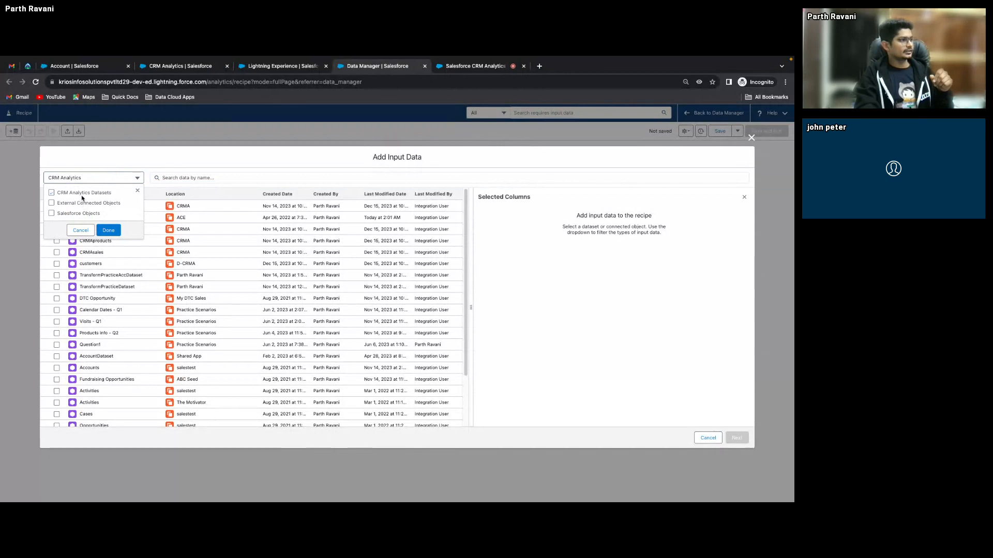
left_click(51, 193)
left_click(51, 213)
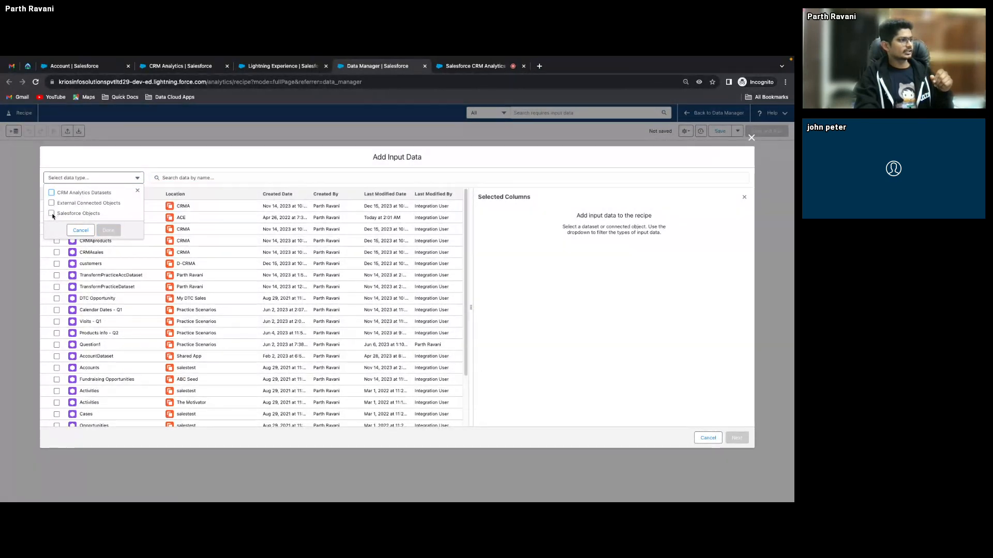
left_click(108, 230)
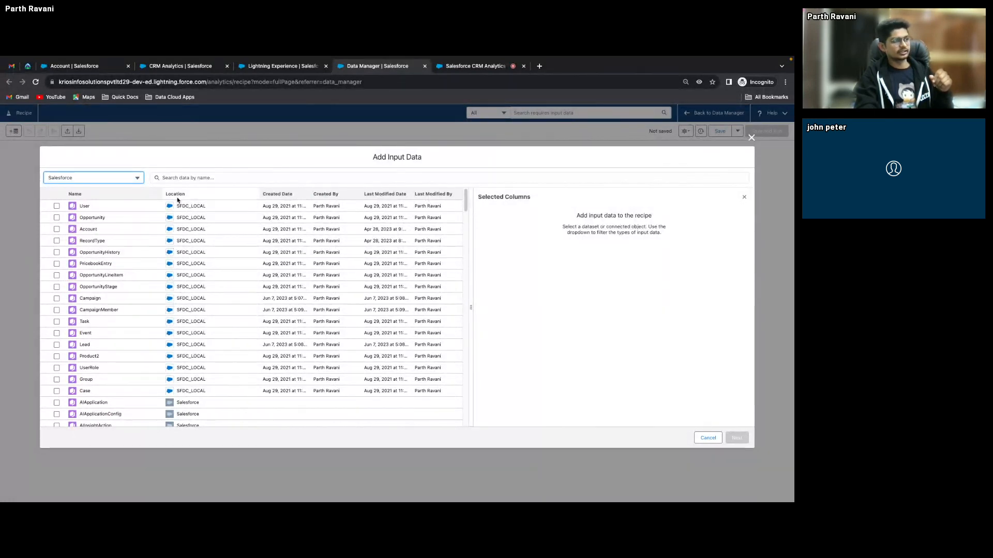
left_click(56, 229)
left_click(56, 218)
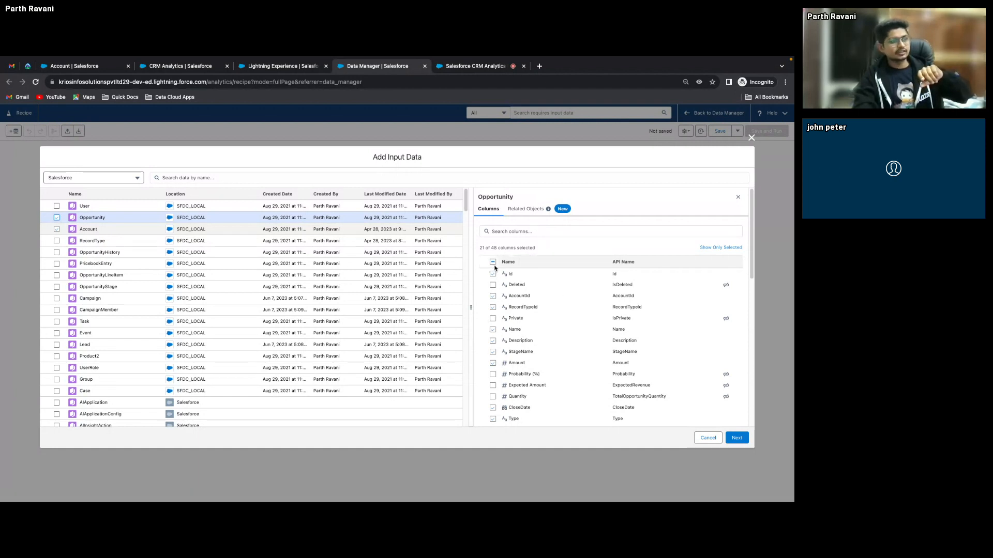
Reset the Opportunity column selection and include only Name, Description, Amount, CloseDate and Type.
left_click(492, 262)
left_click(493, 262)
left_click(492, 330)
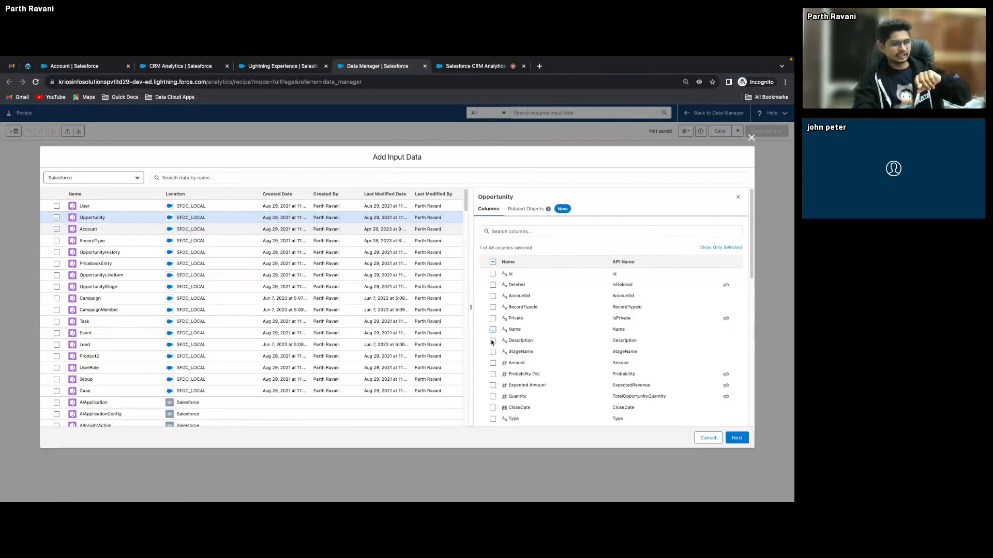
left_click(492, 341)
left_click(493, 363)
left_click(493, 408)
left_click(493, 418)
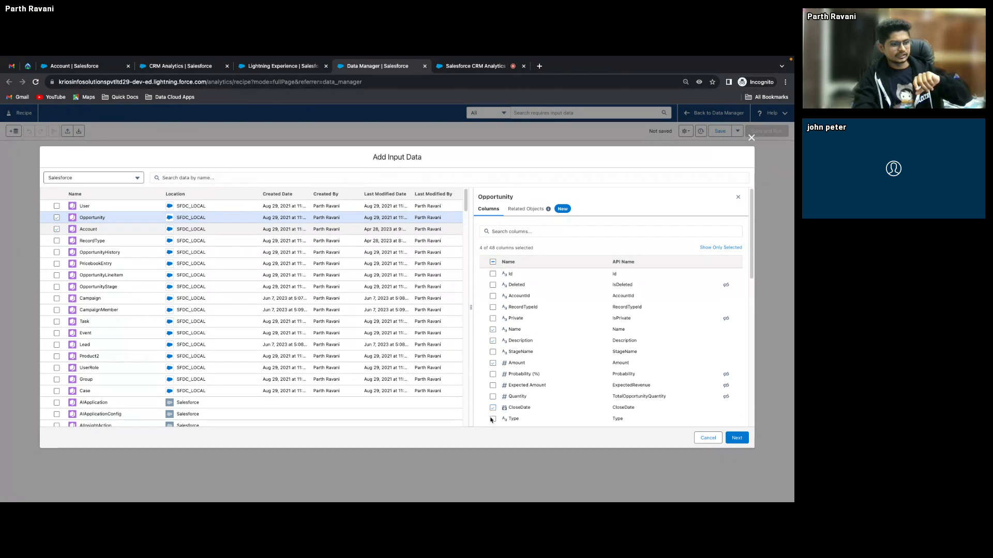
Search the Opportunity columns for "acc" and include AccountId.
left_click(522, 229)
type("acc")
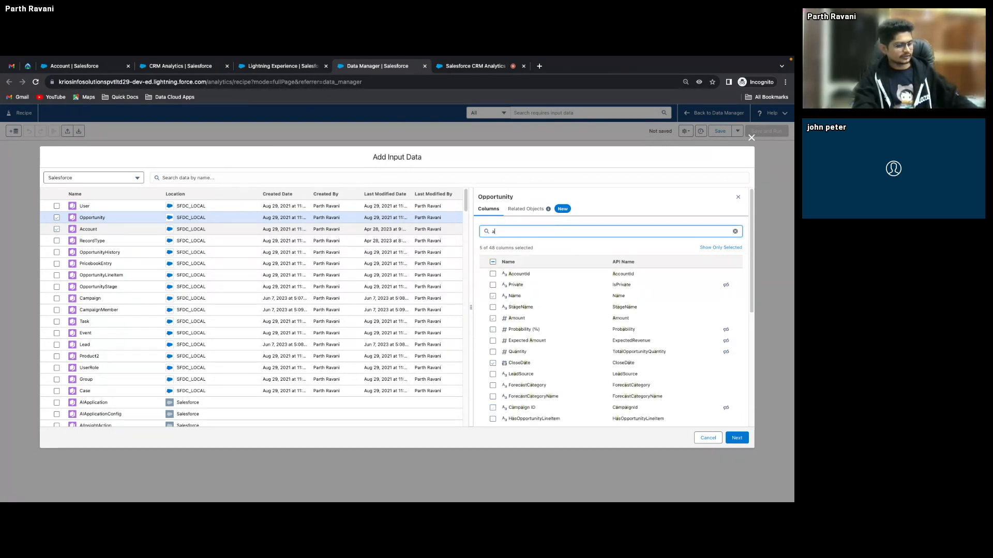
left_click(492, 274)
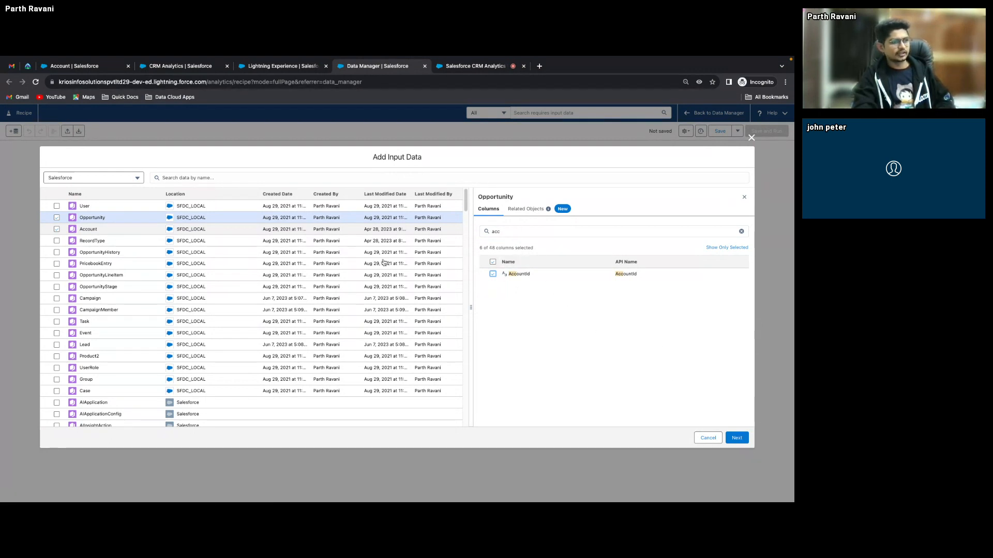
Switch to the Account object's columns, clear the column search and deselect every column.
left_click(144, 233)
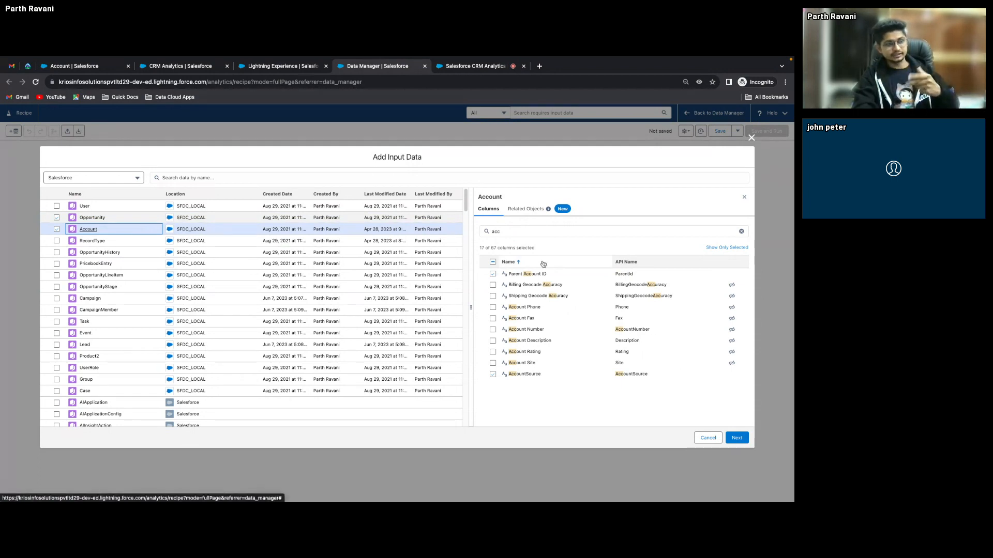
left_click(493, 262)
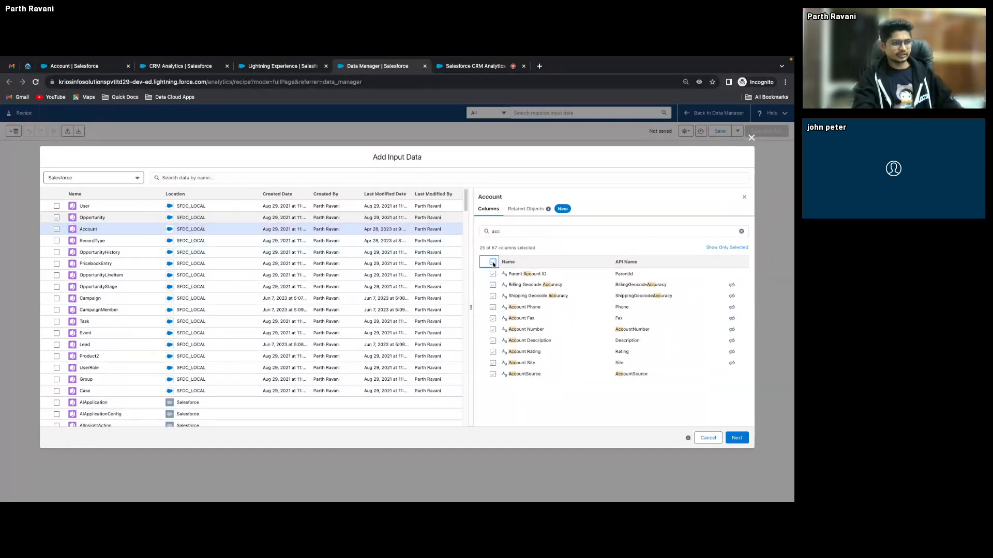
left_click_drag(502, 232, 230, 263)
key("BackSpace")
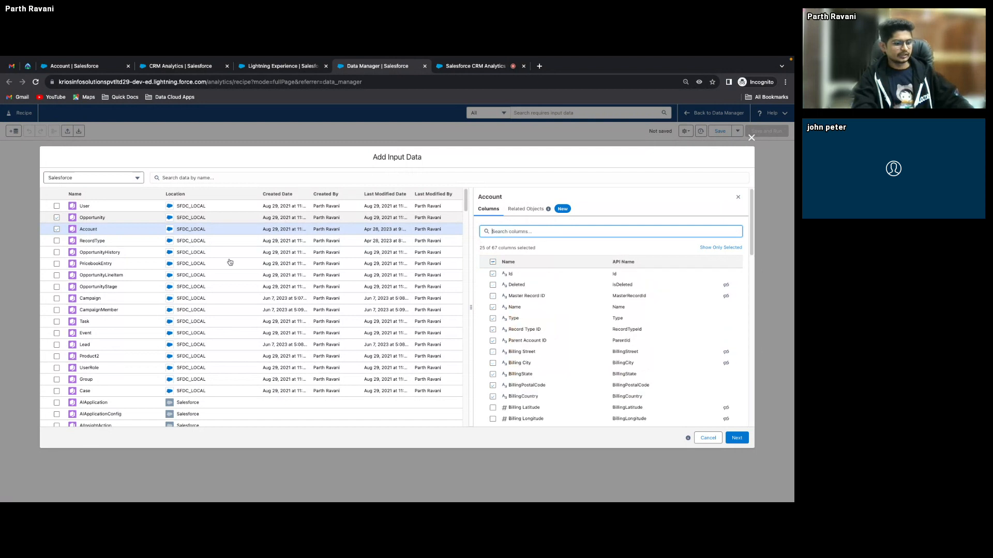
left_click(492, 263)
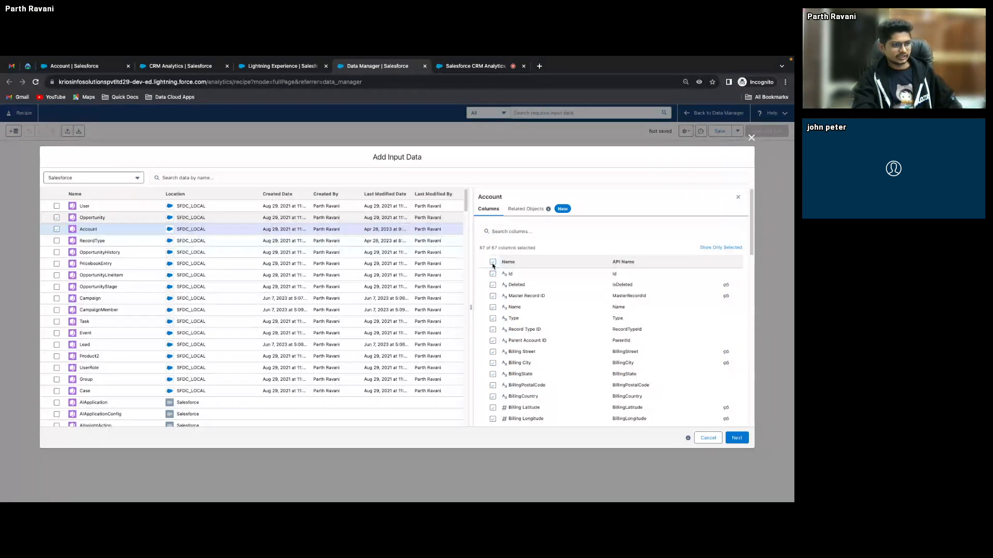
left_click(492, 262)
Include the Account columns Id, Name, Type, Billing City and BillingState, and add both objects to the recipe.
left_click(492, 274)
left_click(493, 307)
left_click(493, 363)
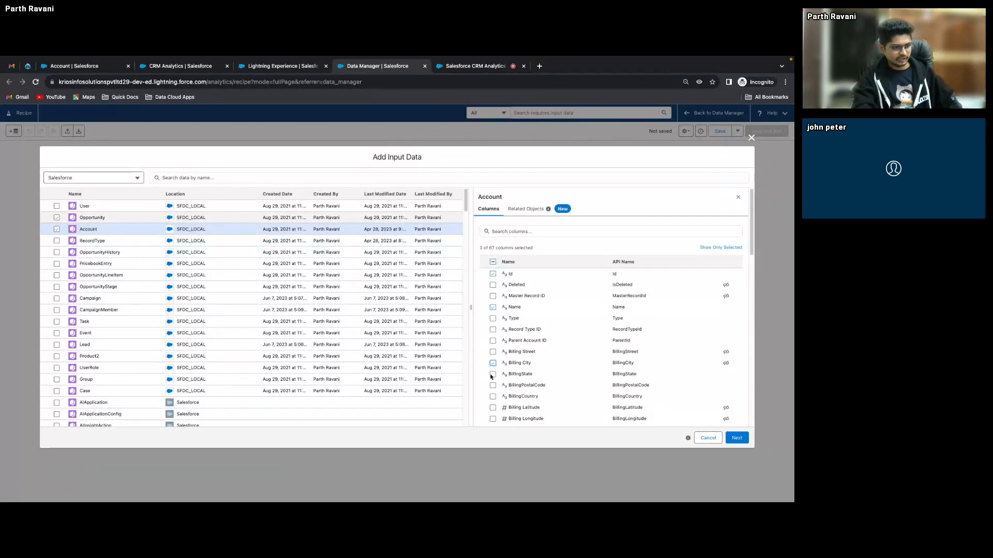
left_click(493, 376)
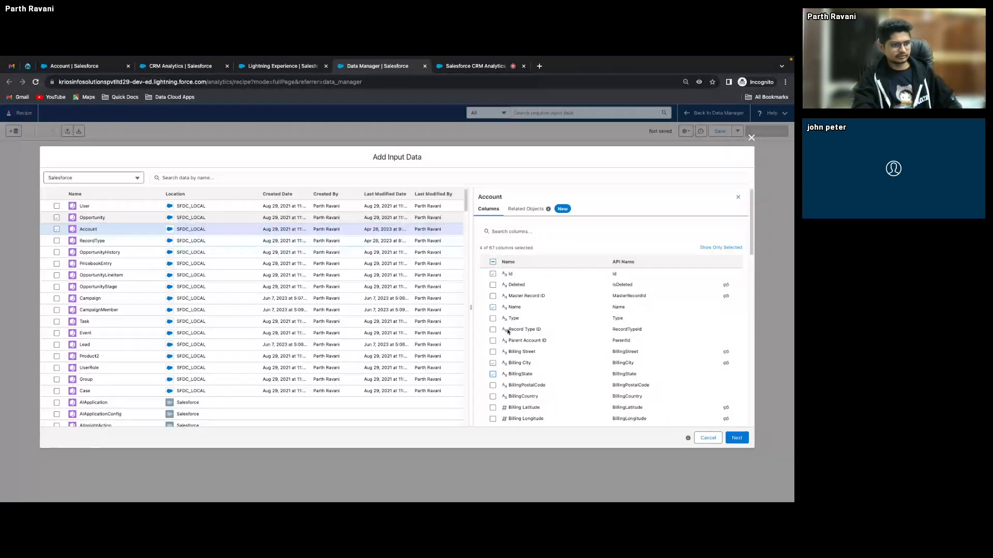
left_click(492, 319)
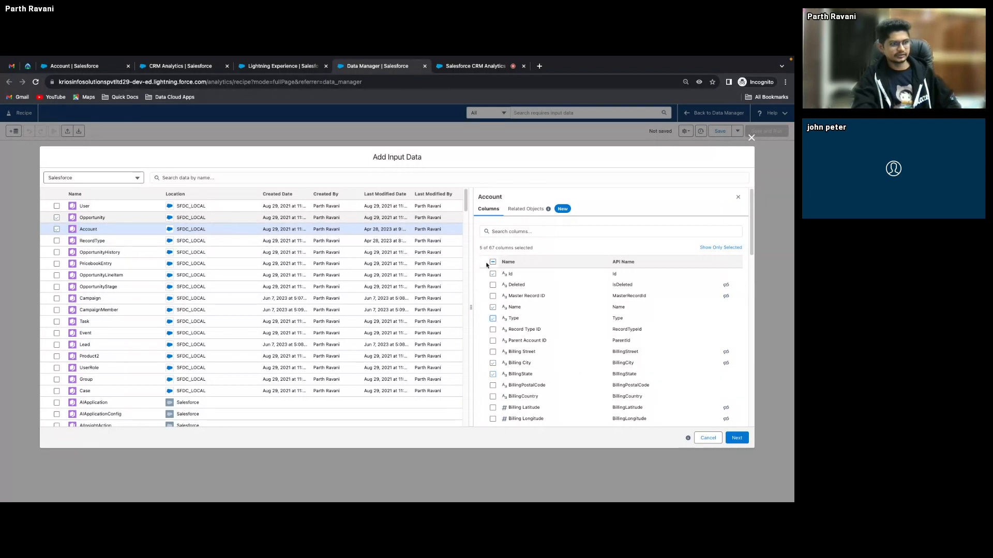
left_click(737, 438)
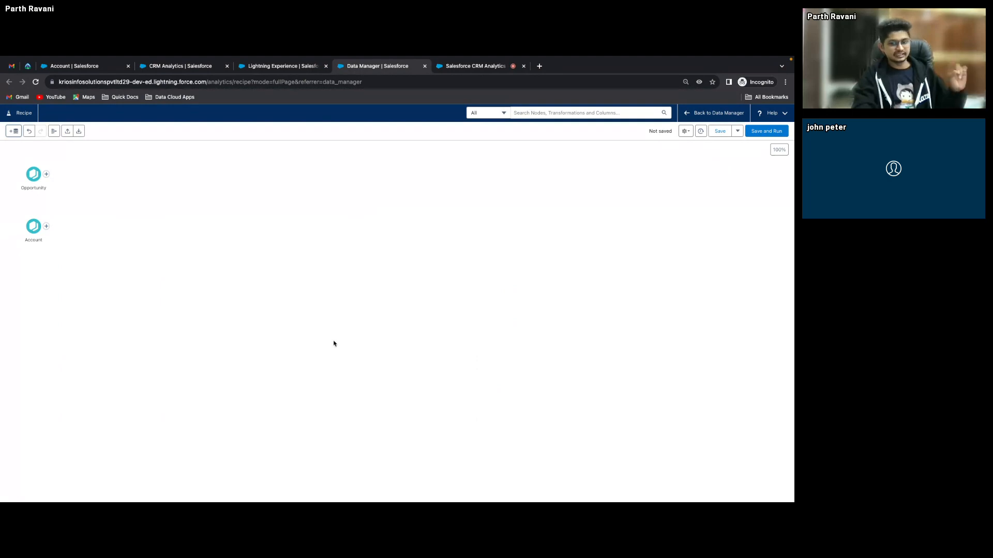
left_click(46, 226)
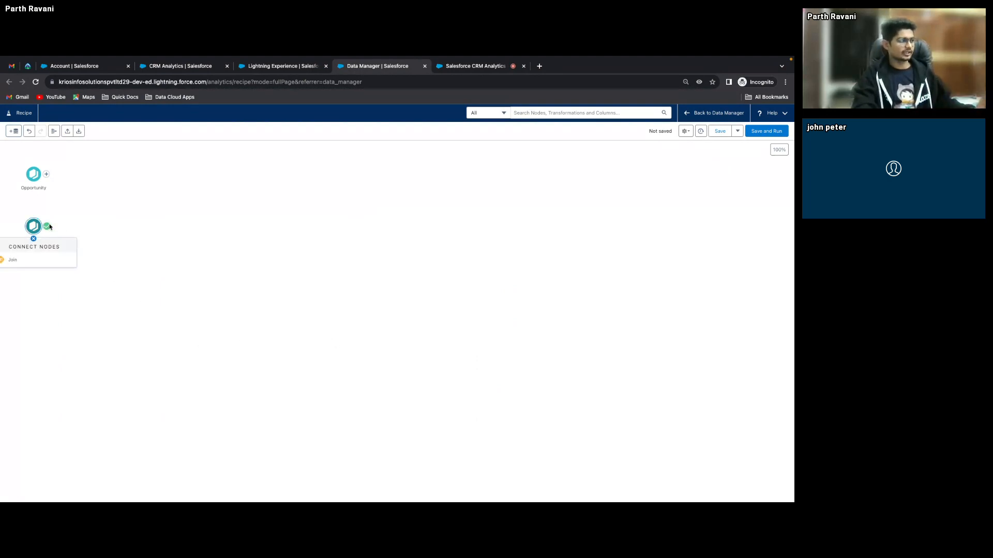
left_click(106, 193)
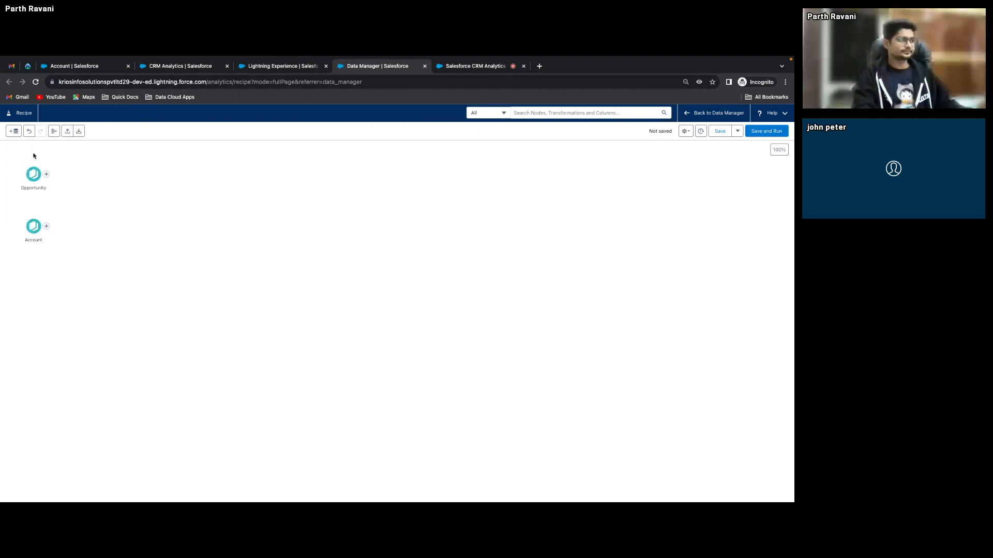
Filter new input data to CRM Analytics Datasets only and add the CRMAcustomers dataset to the recipe.
left_click(12, 131)
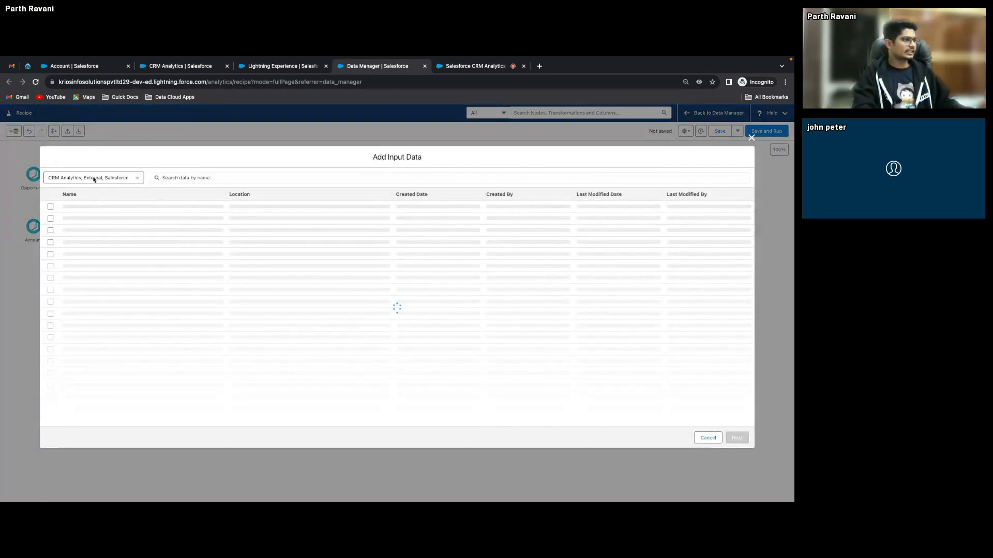
left_click(121, 177)
left_click(75, 204)
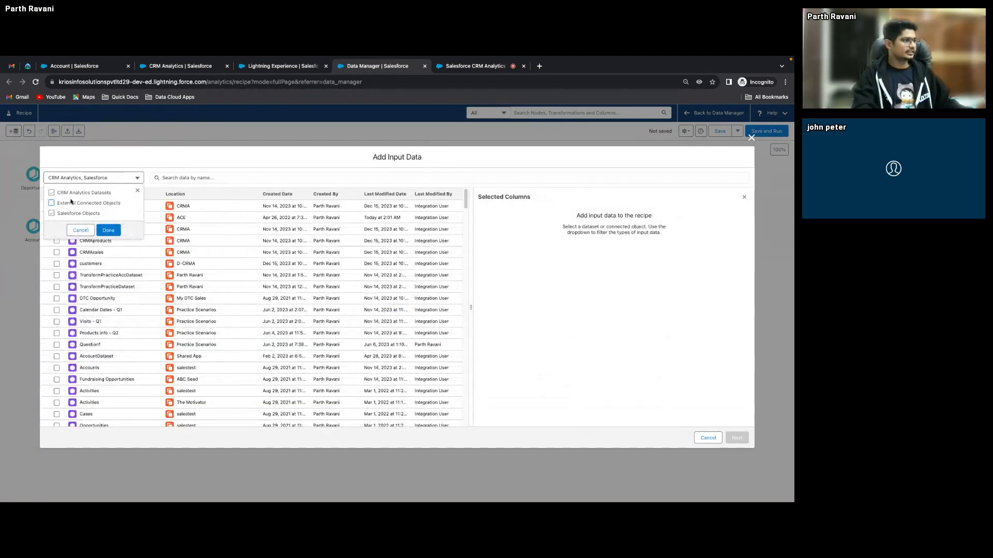
left_click(70, 213)
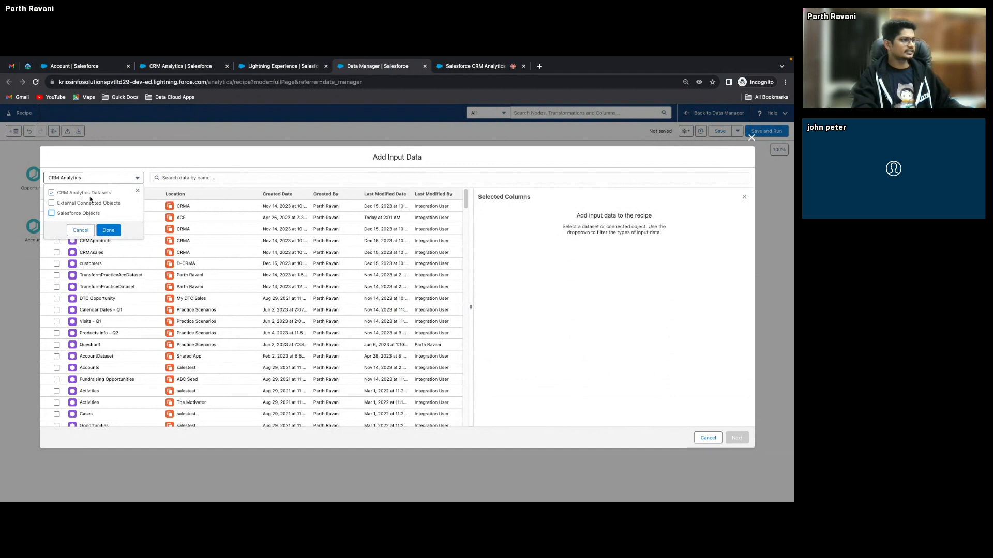
left_click(108, 230)
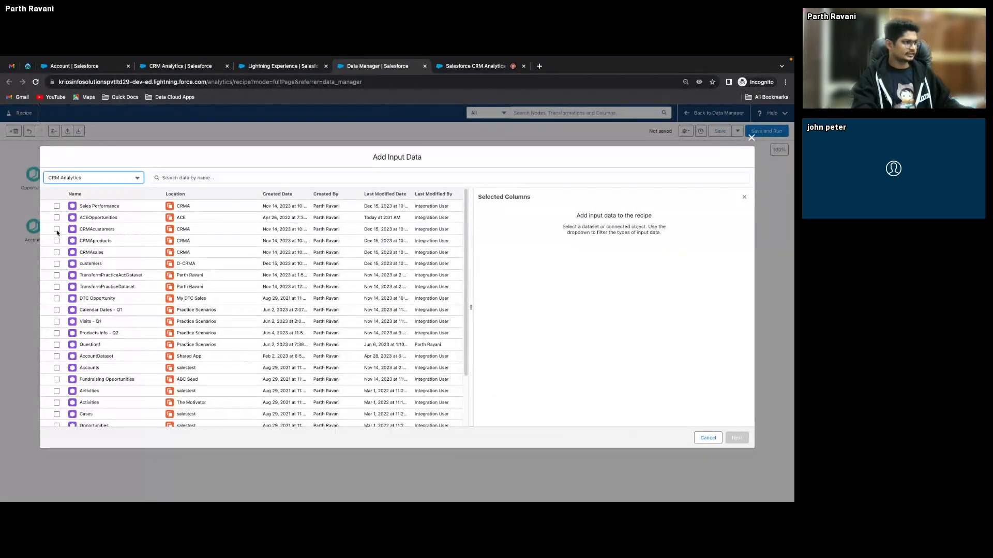
left_click(57, 231)
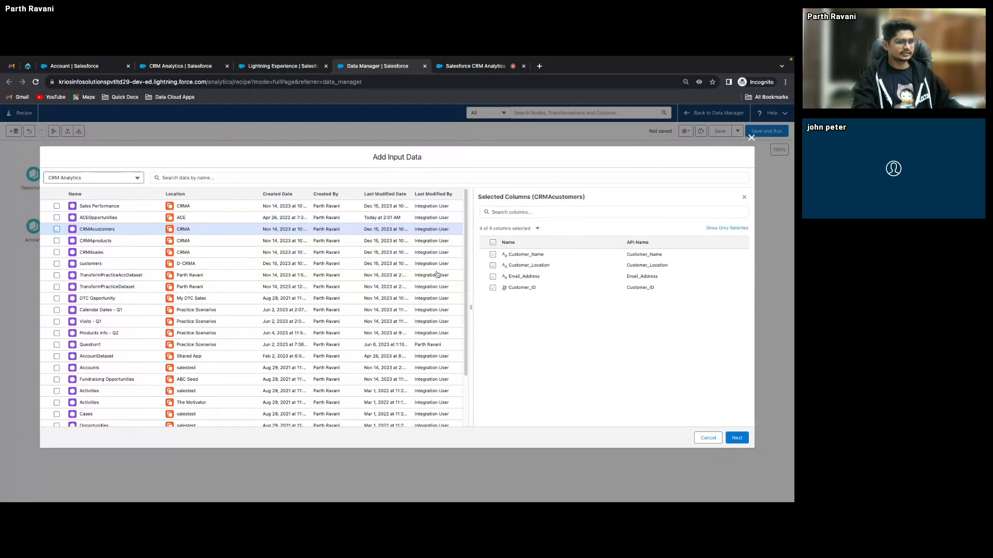
left_click(737, 438)
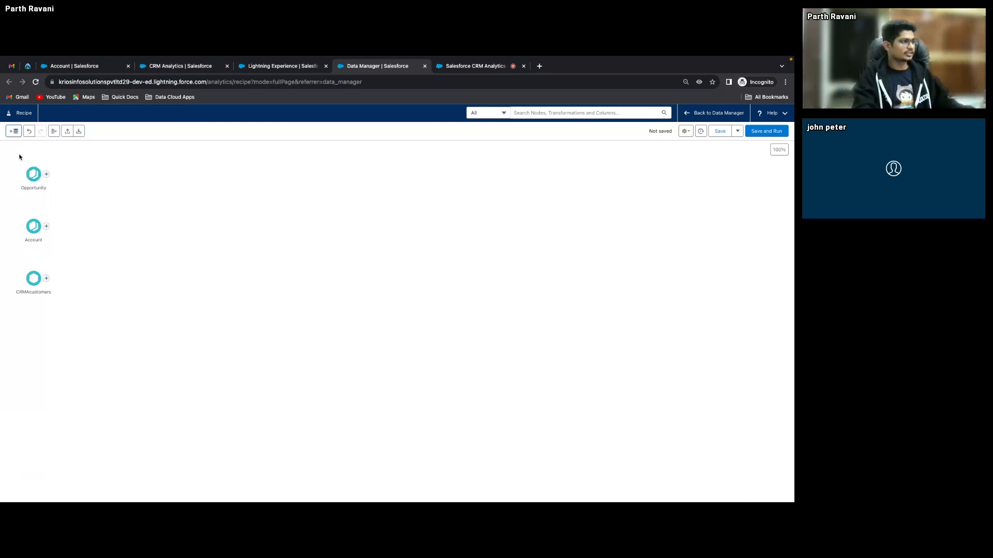
Try a preview sample size of 10000 rows on the Opportunity input and set it back to 2000 rows.
left_click_drag(20, 162, 51, 253)
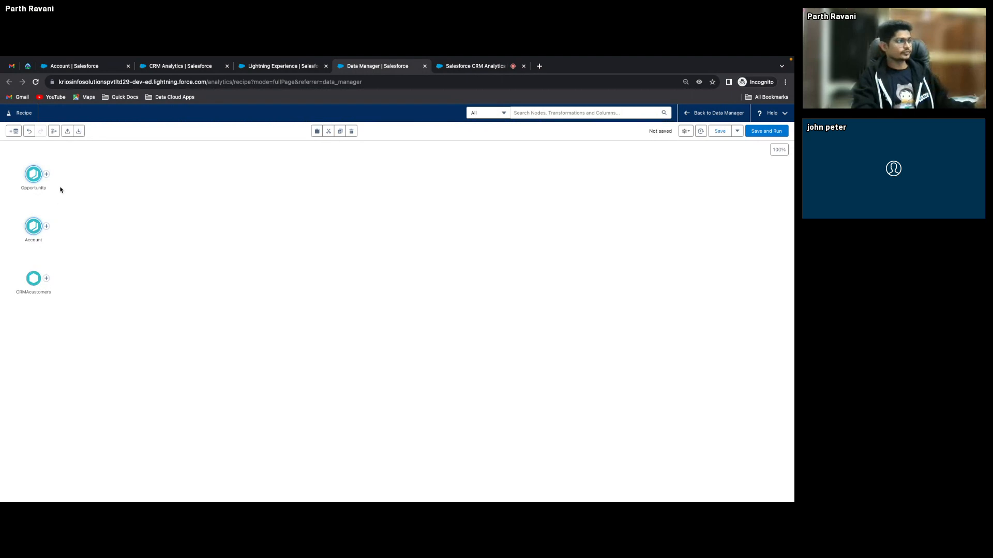
left_click(33, 174)
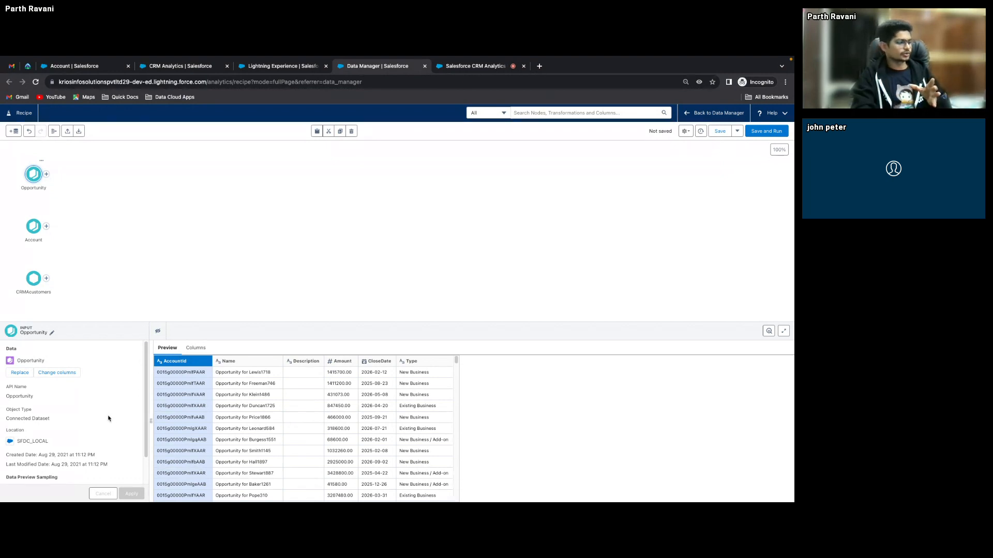
scroll(143, 403, "down", 1)
scroll(140, 429, "down", 2)
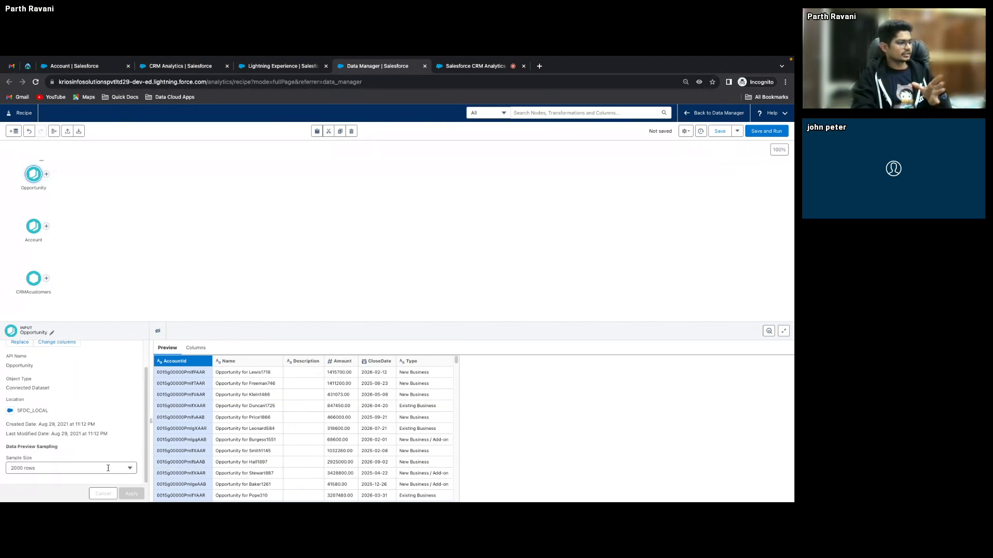
left_click(76, 472)
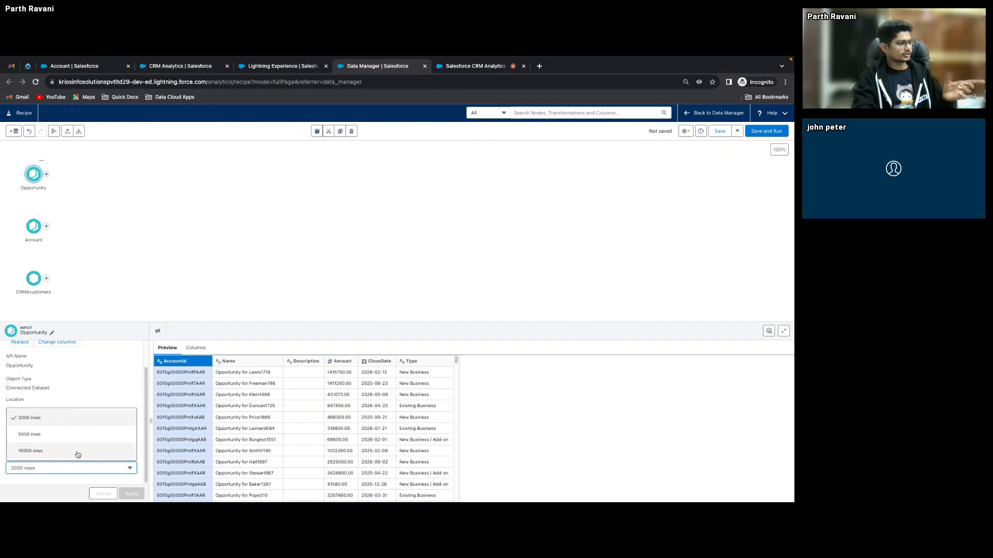
left_click(77, 453)
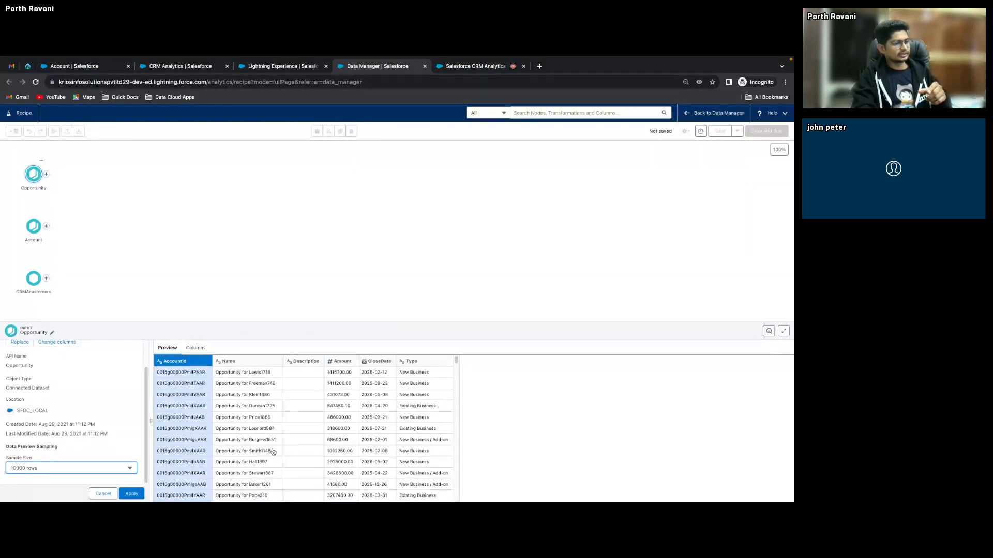
mouse_move(457, 360)
left_mouse_down()
mouse_move(459, 405)
mouse_move(454, 365)
left_mouse_up()
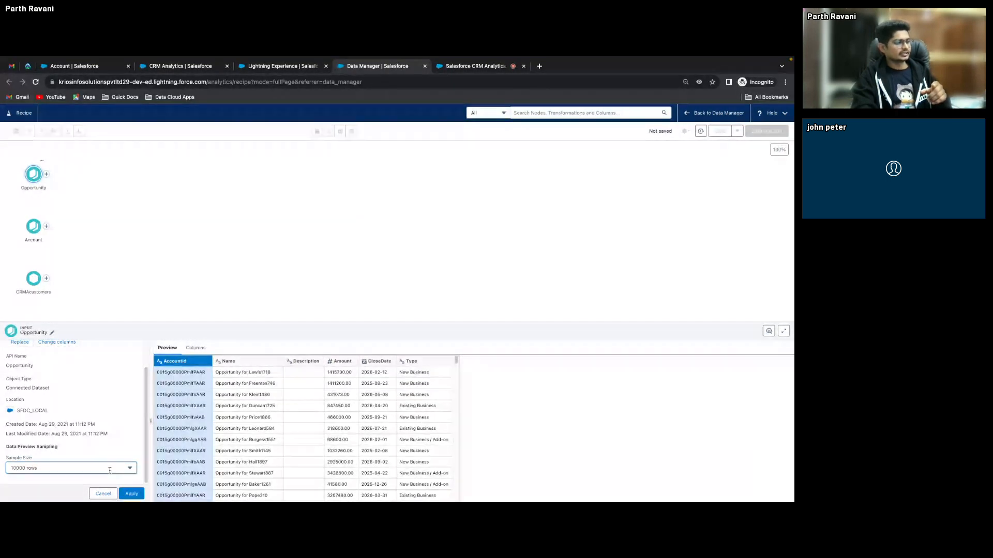
left_click(109, 470)
left_click(88, 421)
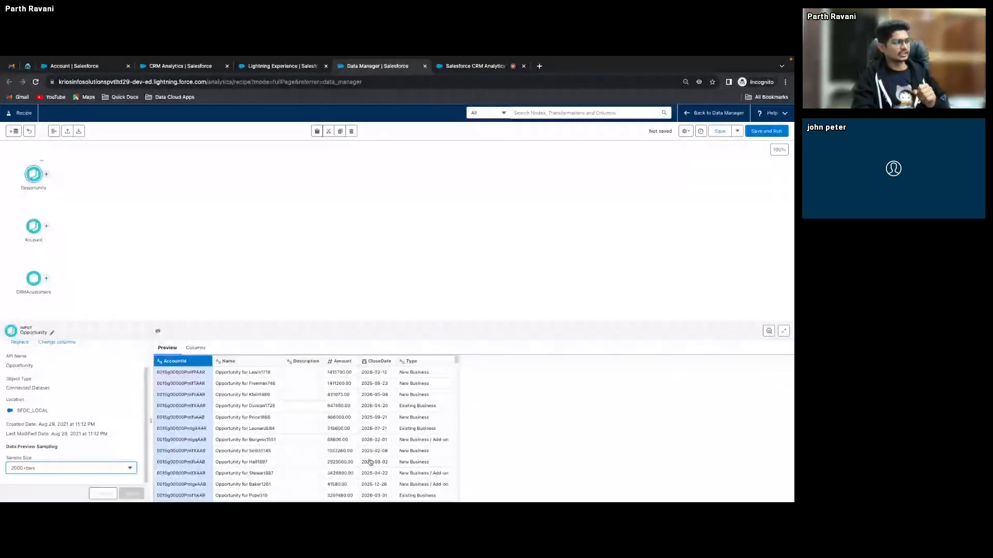
Preview the data of the Account, CRMAcustomers and Opportunity input nodes.
mouse_move(47, 227)
left_mouse_down()
mouse_move(57, 203)
mouse_move(56, 245)
mouse_move(63, 230)
mouse_move(39, 227)
left_mouse_up()
left_click(33, 226)
left_click(35, 276)
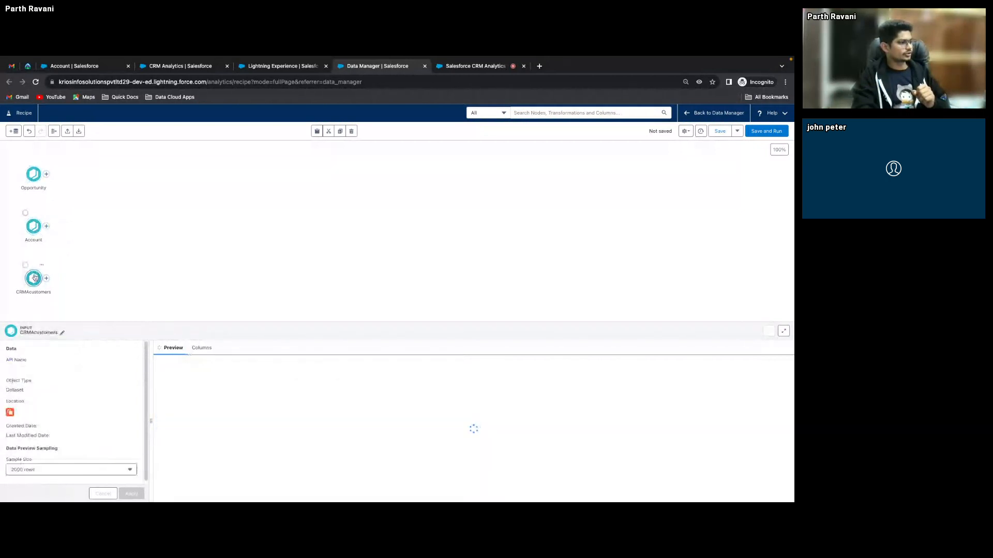
left_click(35, 227, "super")
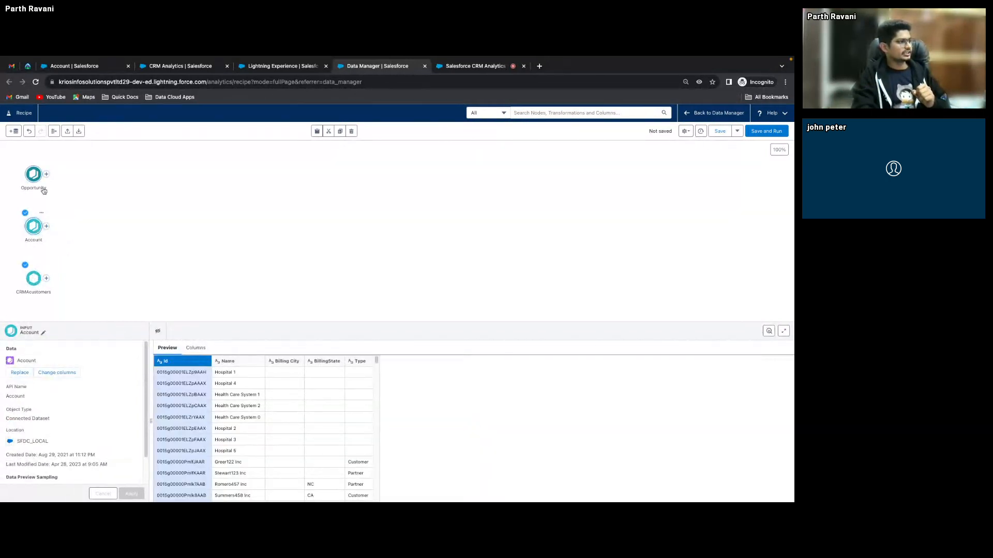
left_click(34, 174, "super")
left_click_drag(47, 229, 40, 175)
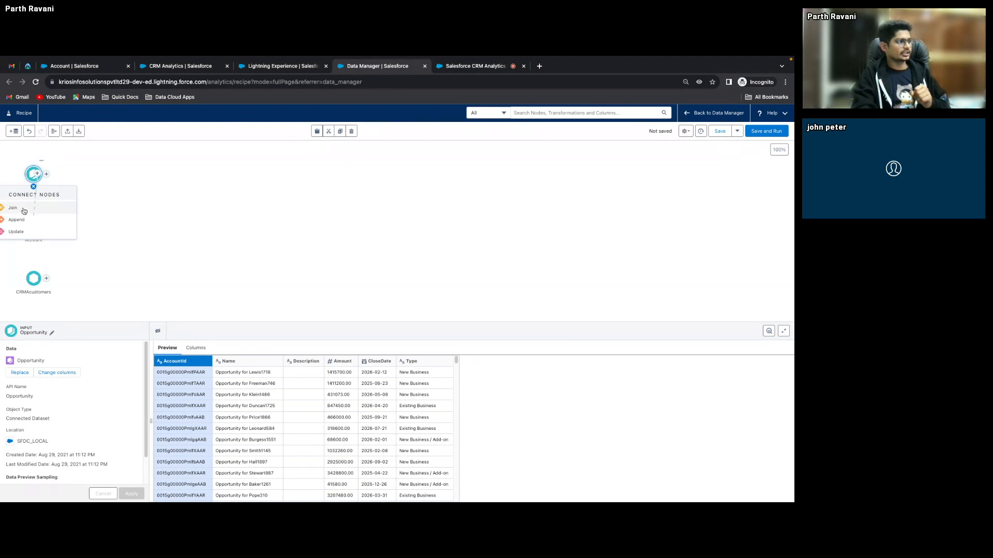
left_click(104, 172)
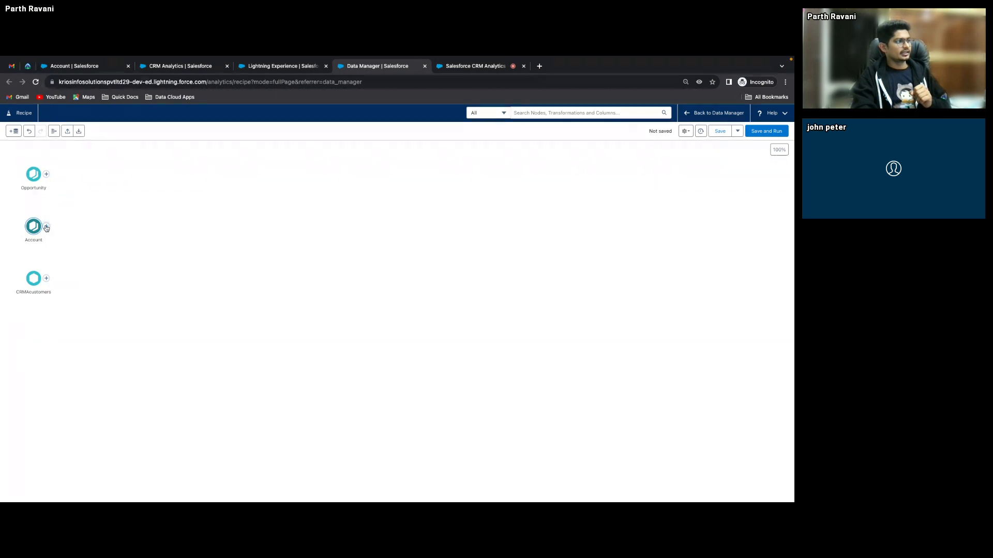
mouse_move(46, 228)
left_mouse_down()
mouse_move(46, 175)
mouse_move(57, 176)
mouse_move(33, 227)
left_mouse_up()
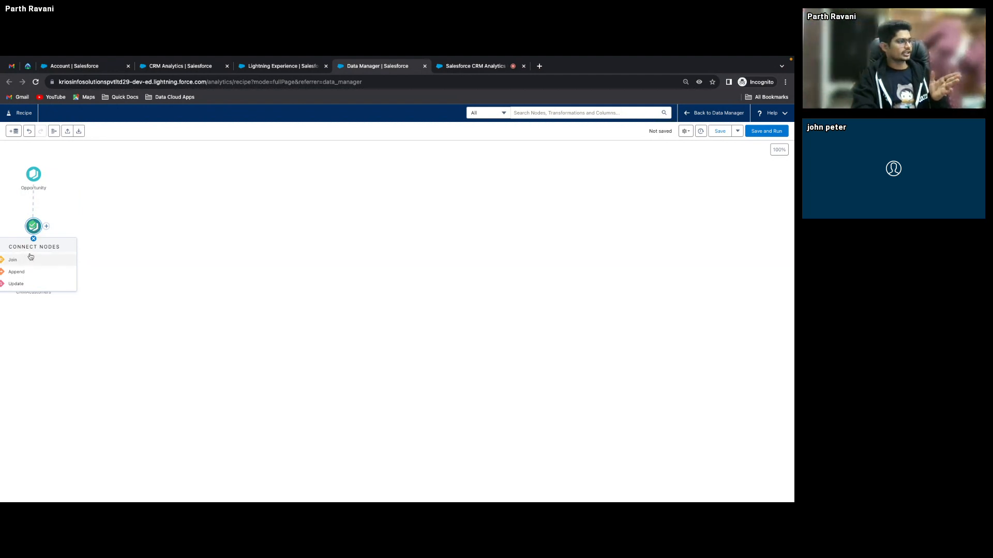
left_click(33, 238)
Connect the Account node to the Opportunity node with a Join.
left_click_drag(46, 227, 40, 174)
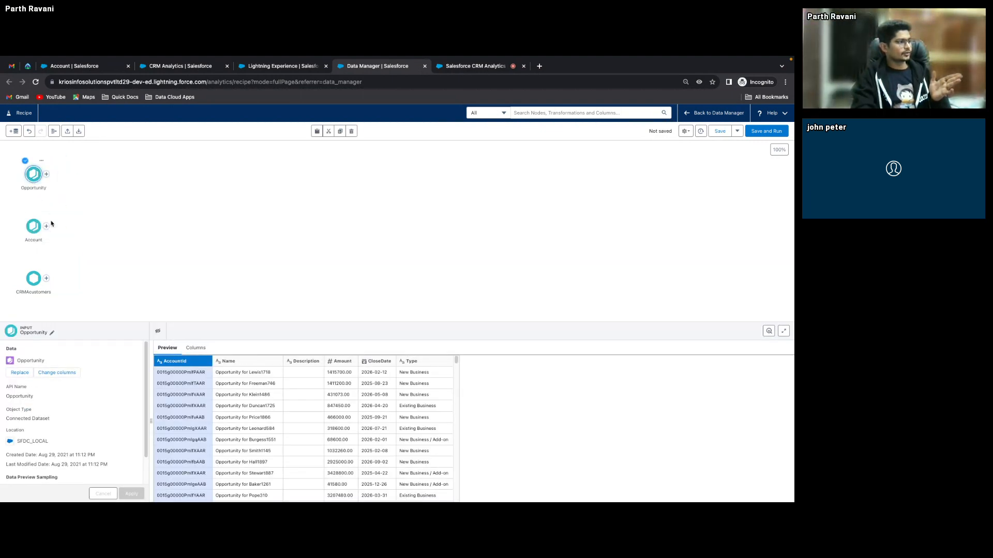
left_click_drag(46, 227, 38, 181)
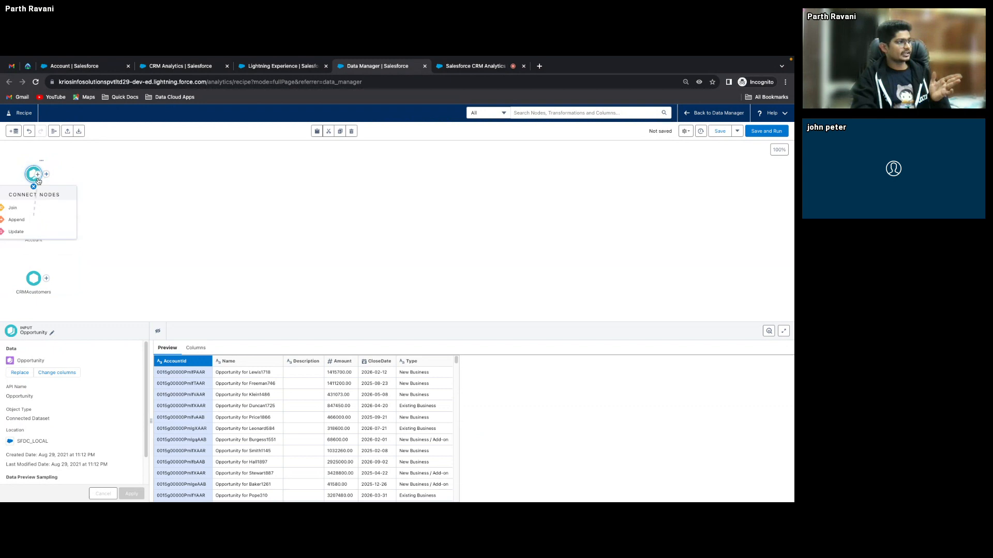
left_click(35, 207)
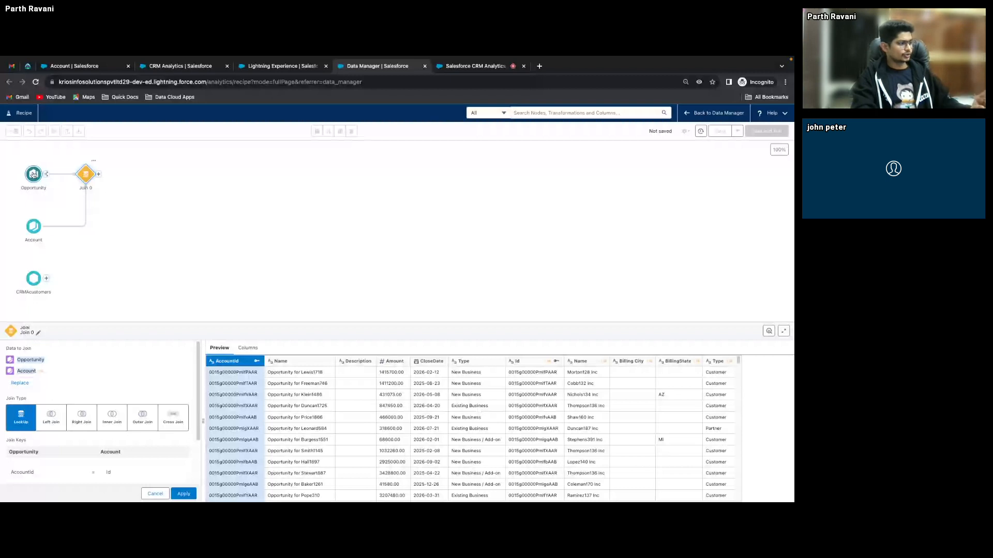
Reselect AccountId from Opportunity and Id from Account as the join keys.
double_click(26, 372)
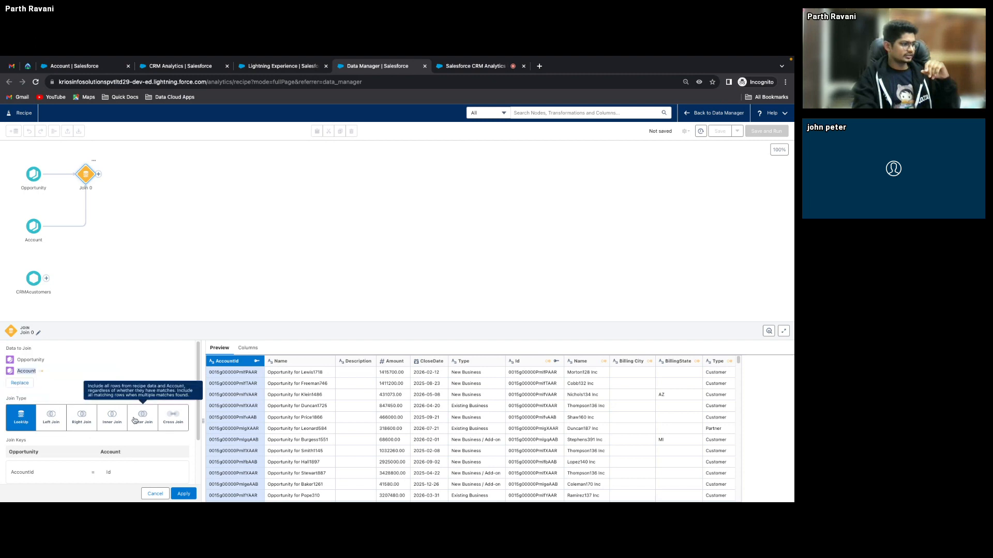
left_click_drag(197, 382, 194, 427)
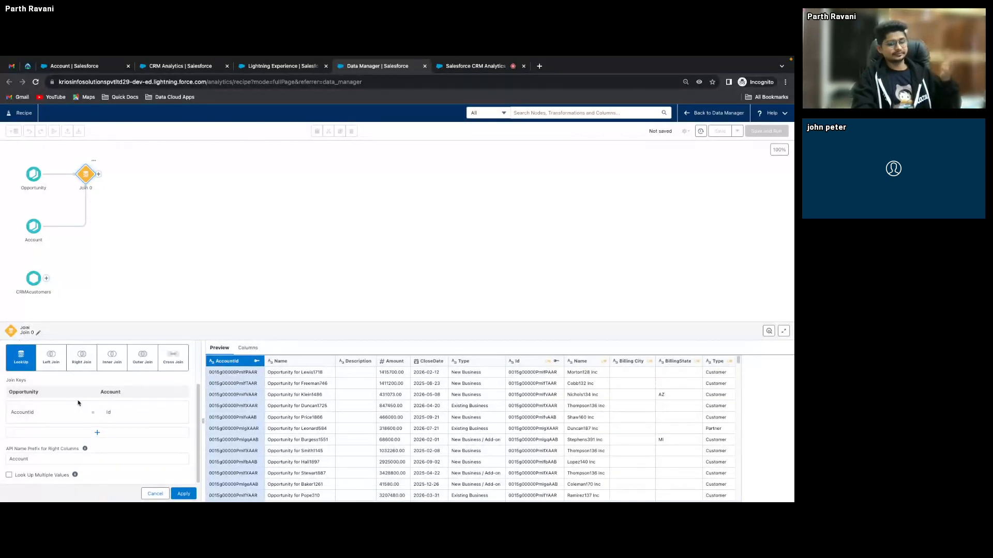
left_click(44, 414)
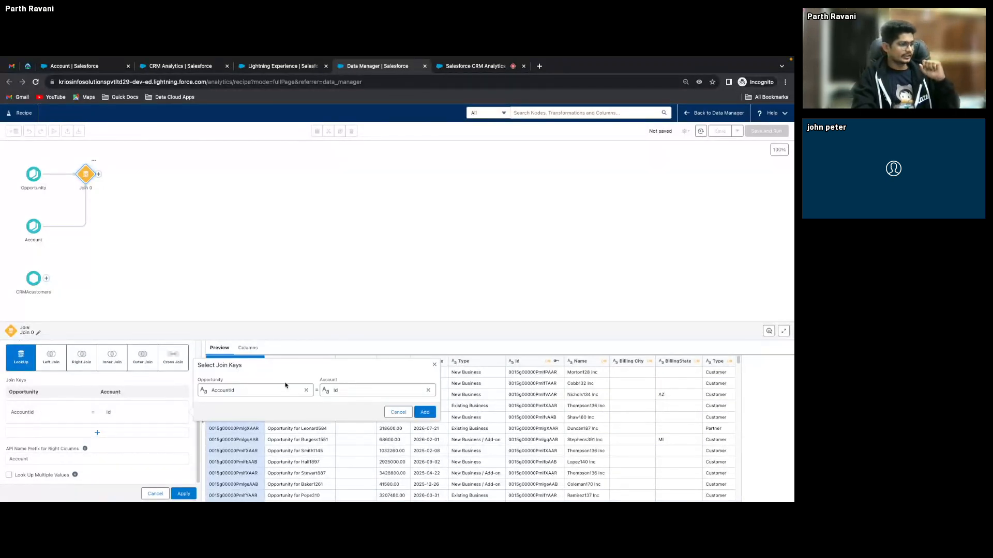
left_click(306, 390)
left_click(257, 390)
type("acc")
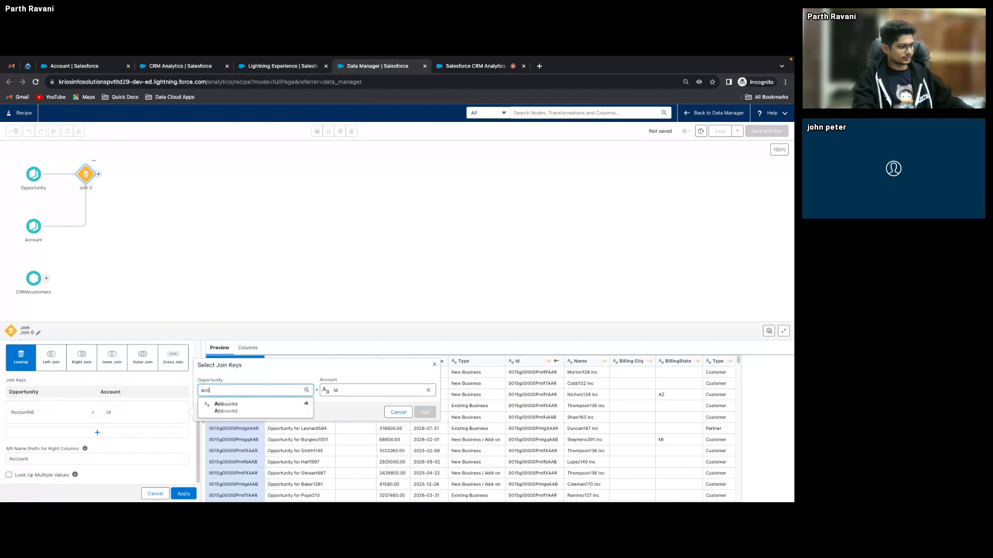
left_click(243, 409)
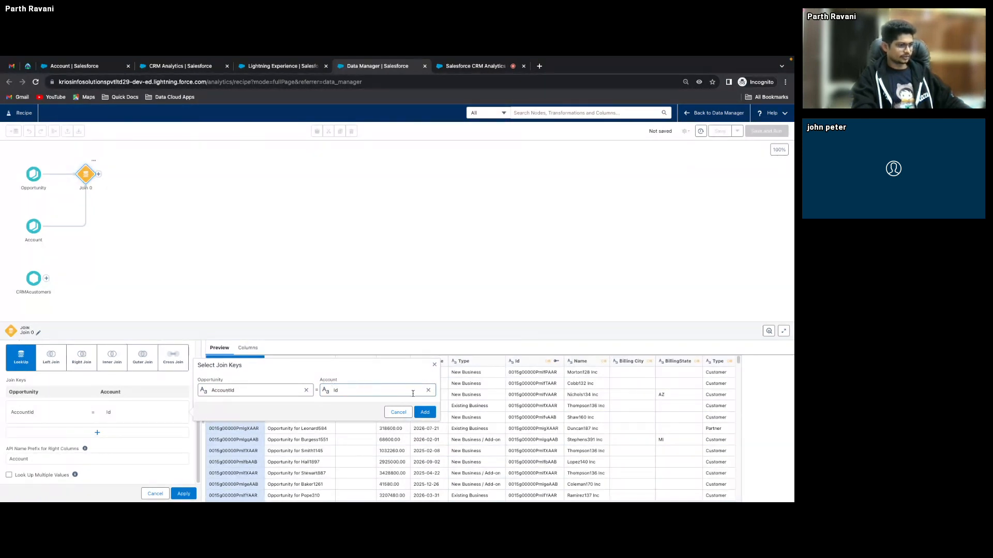
left_click(428, 390)
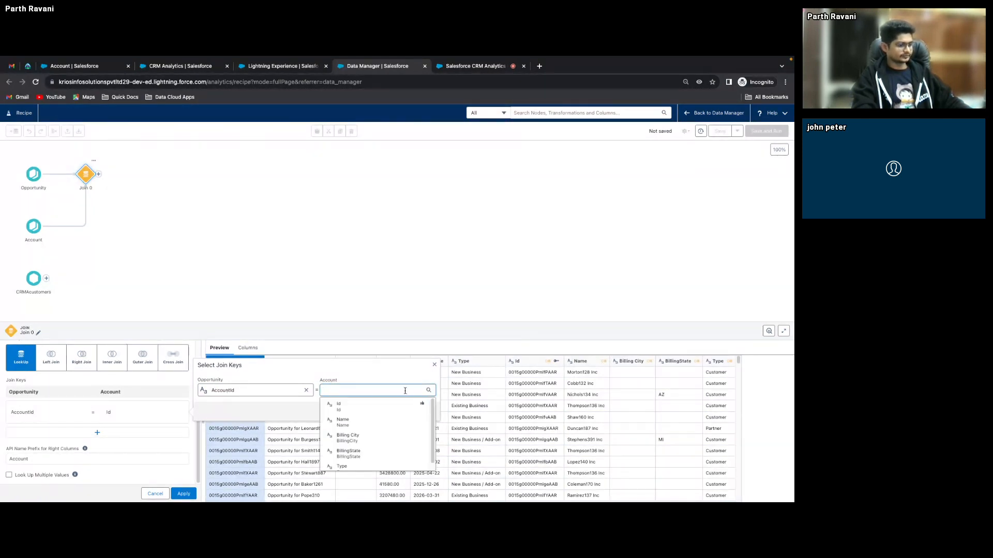
left_click(399, 406)
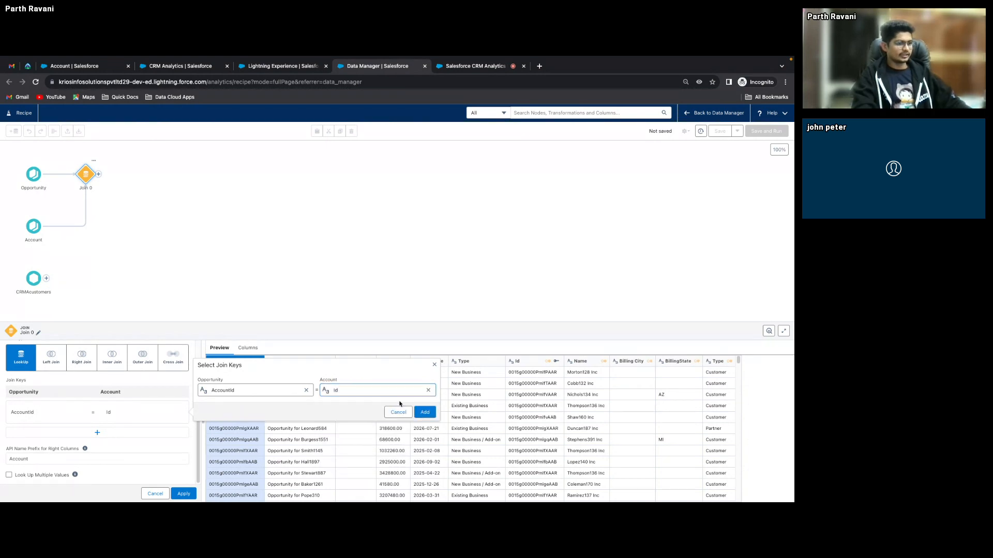
left_click(425, 413)
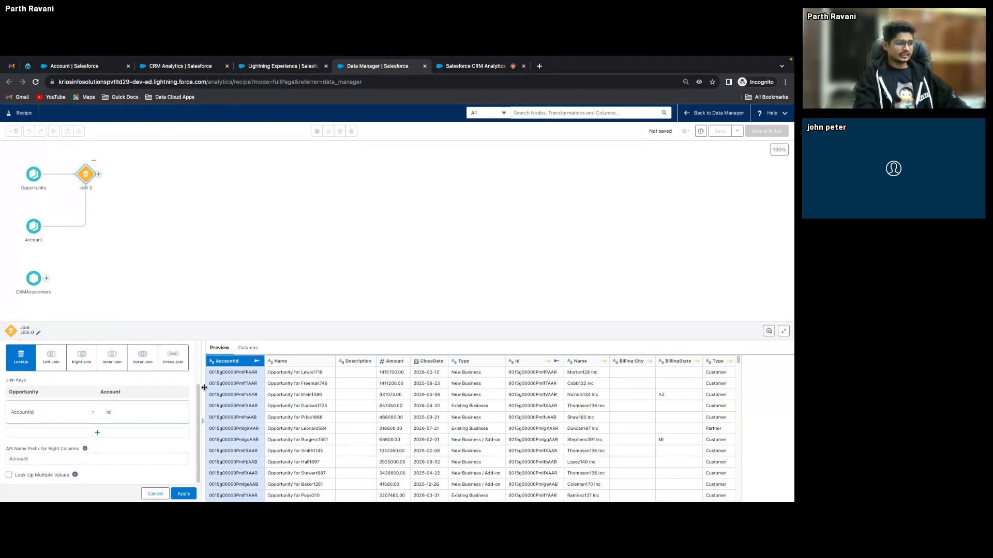
left_click_drag(198, 390, 206, 358)
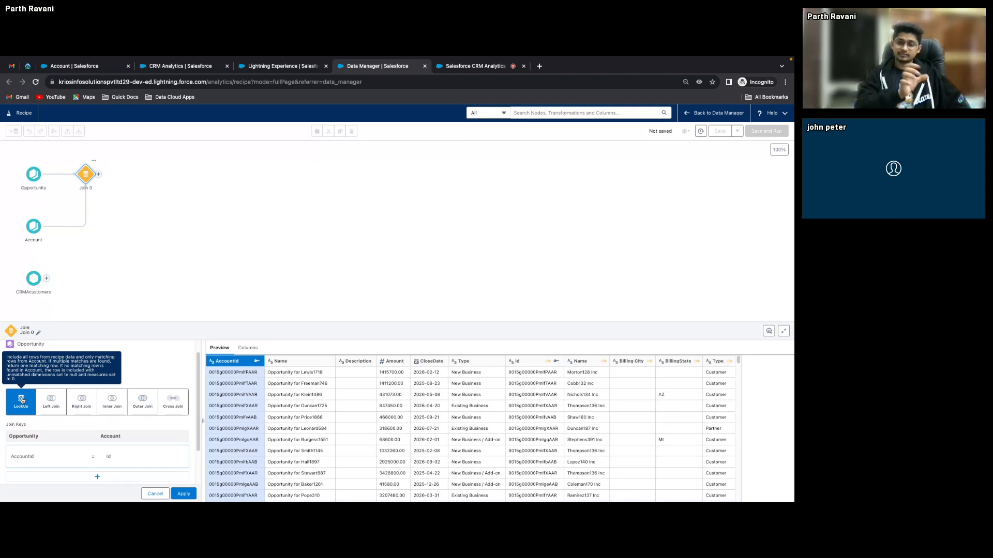
triple_click(34, 345)
left_click(33, 345)
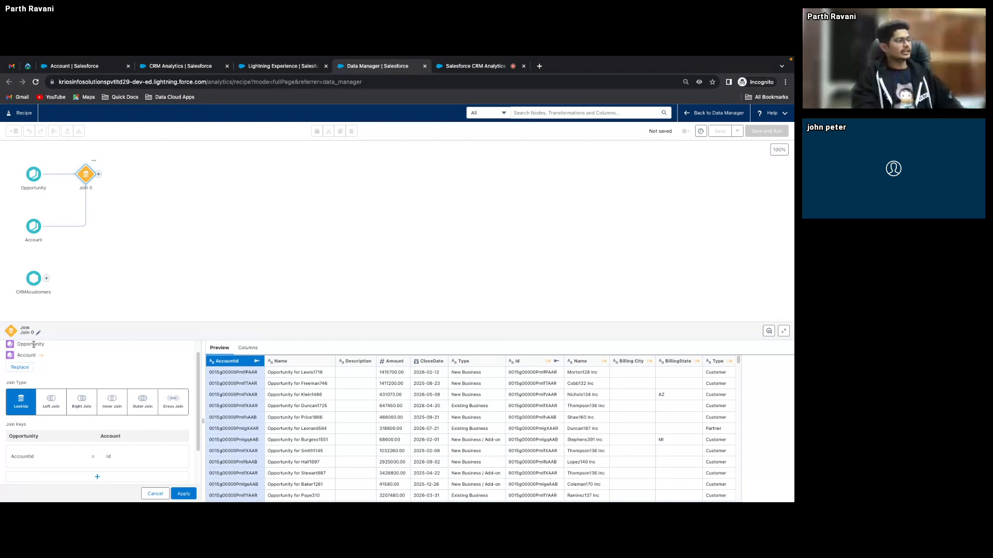
triple_click(33, 345)
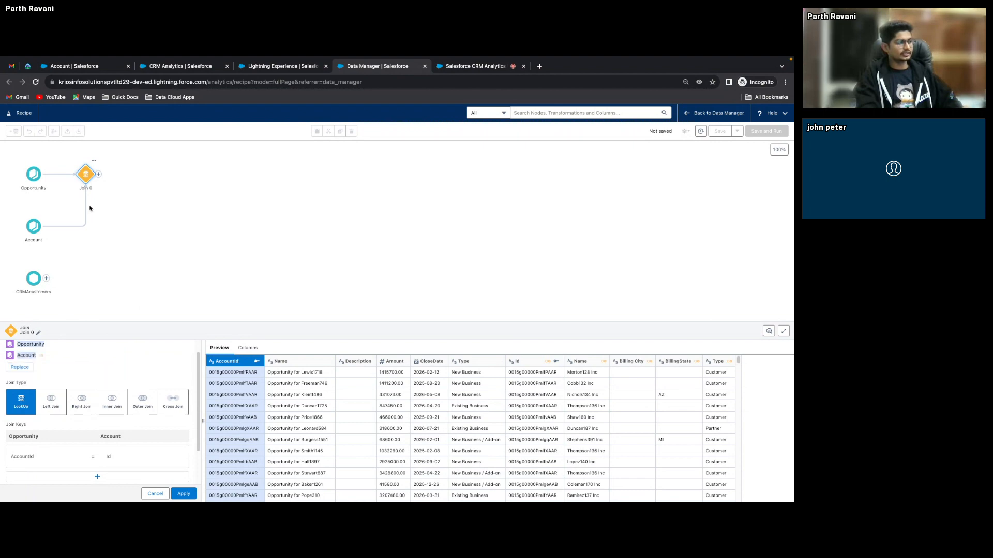
Discard the unapplied Join on the Opportunity node.
left_click(94, 162)
left_click(106, 190)
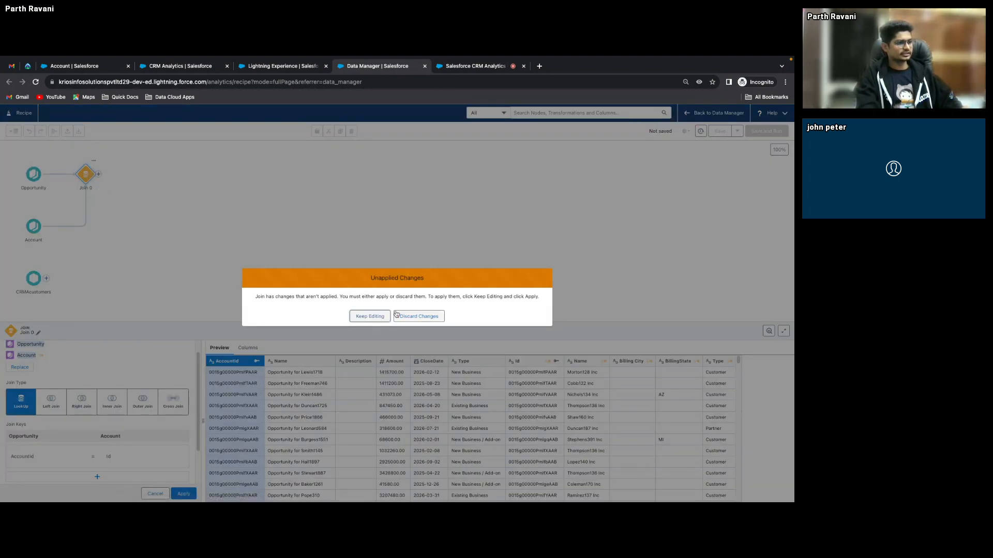
left_click(367, 316)
left_click(94, 164)
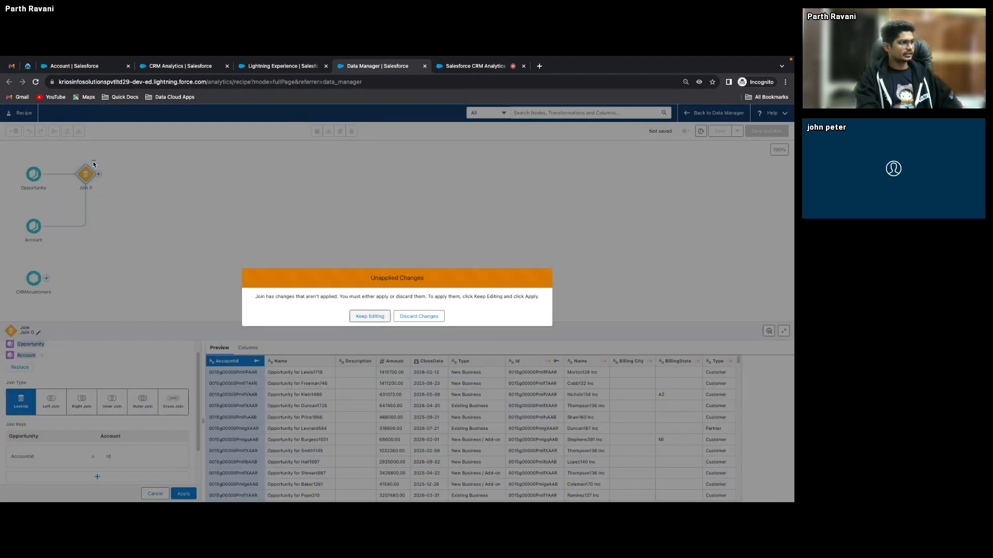
left_click(397, 318)
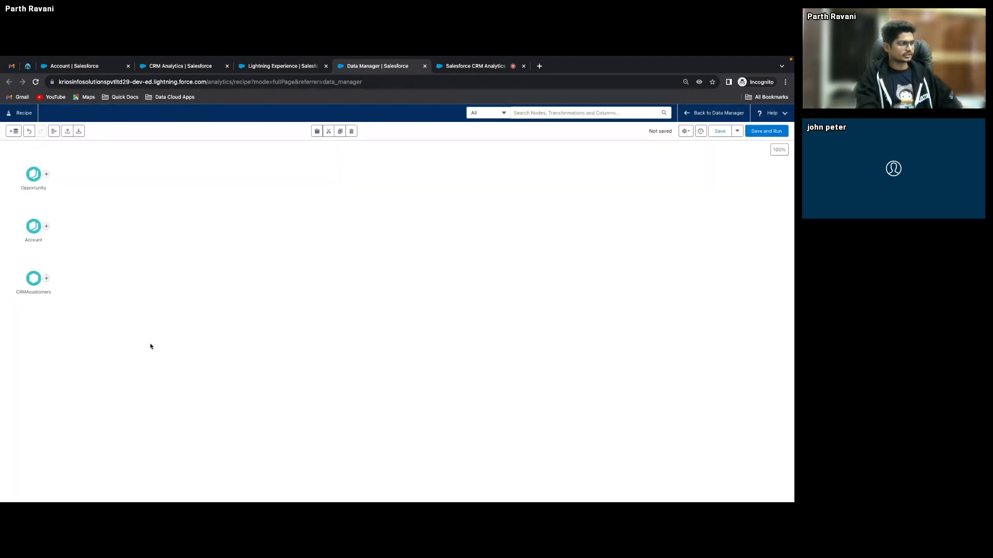
Connect the Opportunity node to the Account node with a Join, using Account as the primary data.
left_click_drag(46, 174, 33, 226)
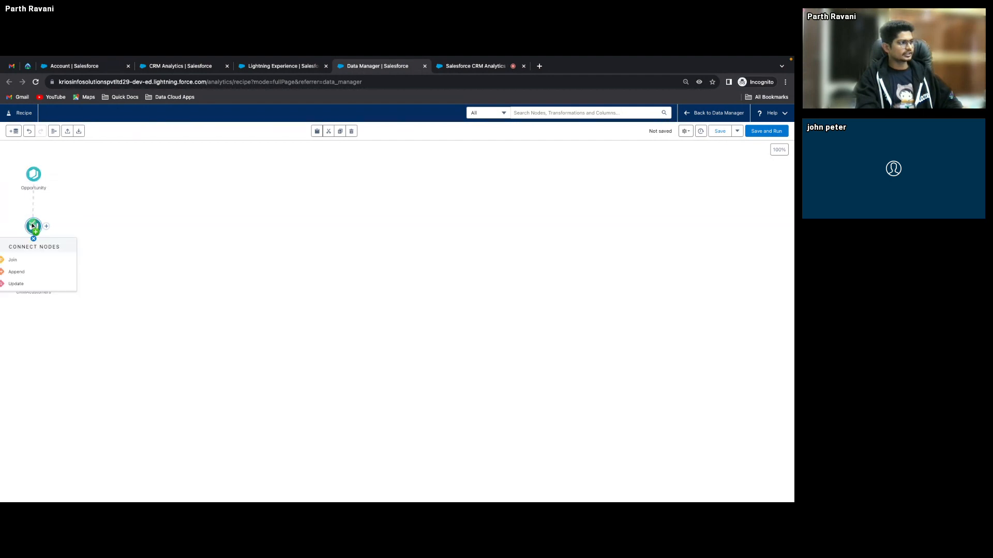
left_click(25, 258)
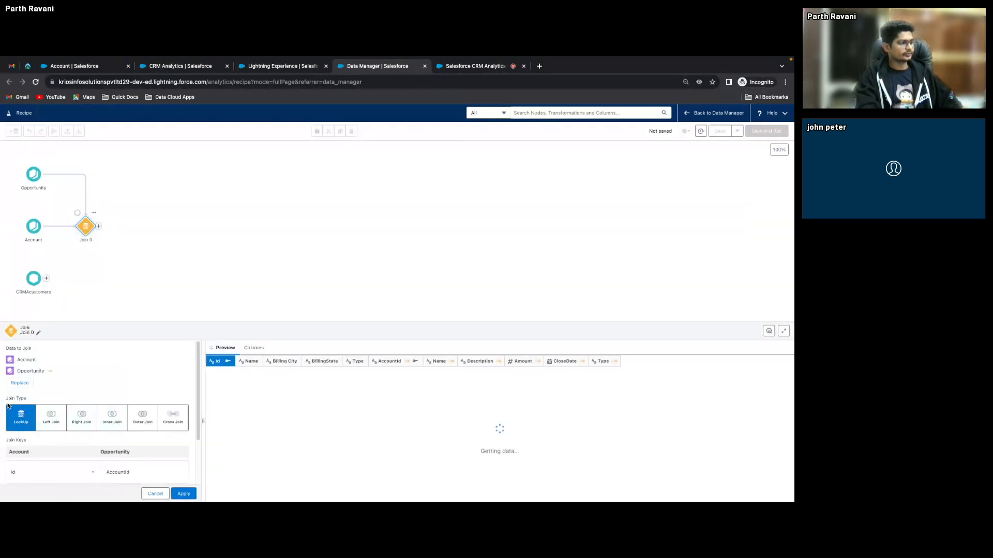
triple_click(26, 361)
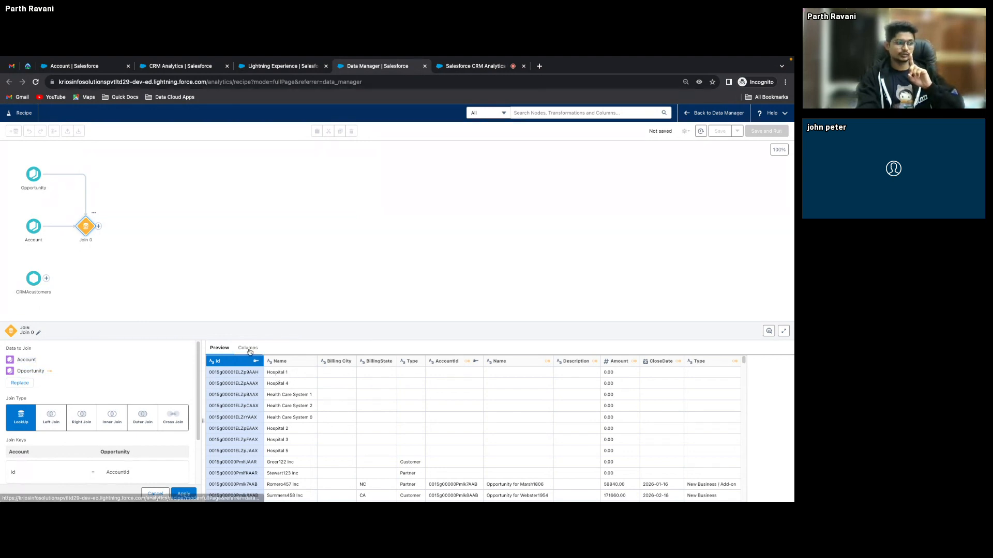
Examine the Join's included columns and its preview rows of Account and Opportunity data.
left_click(248, 348)
scroll(290, 429, "down", 2)
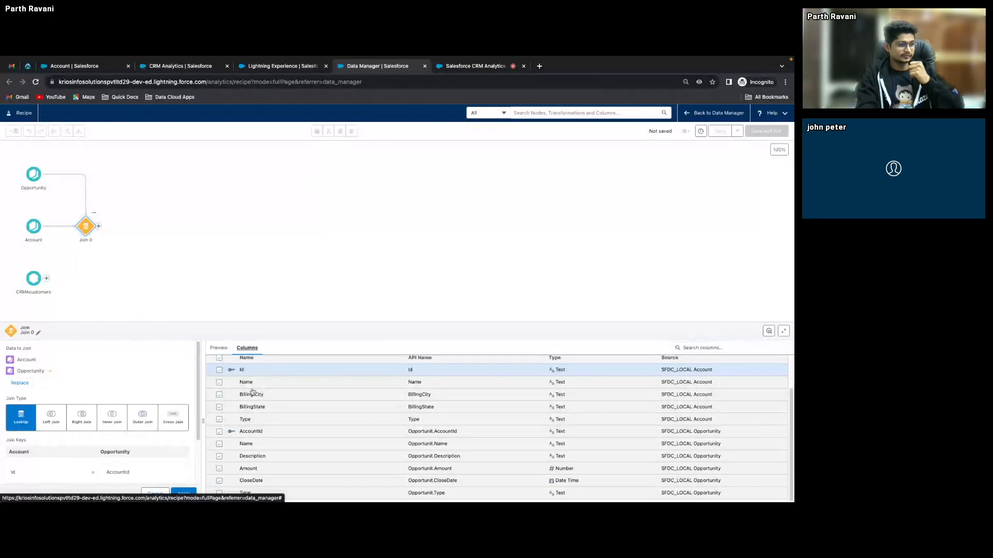
scroll(254, 393, "up", 2)
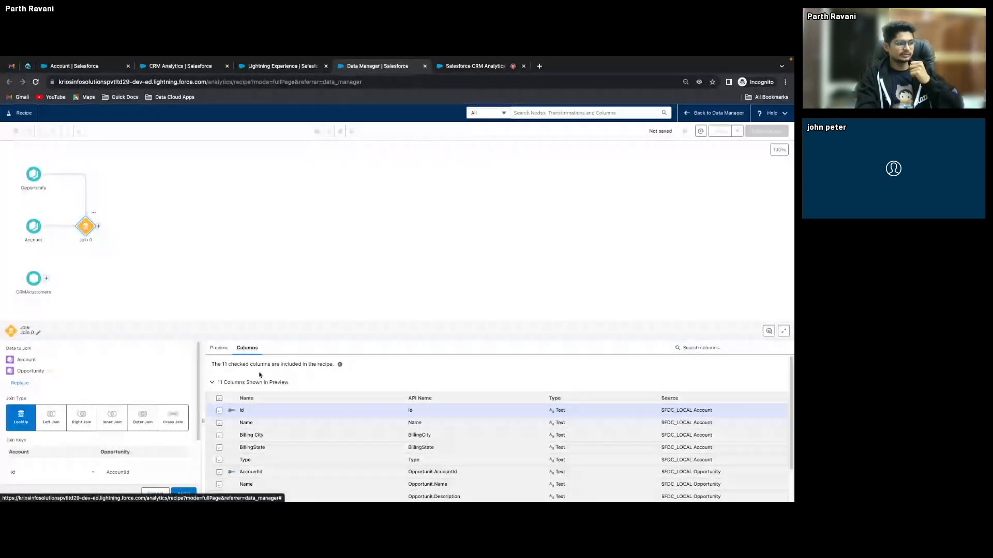
scroll(241, 378, "down", 2)
left_click(220, 348)
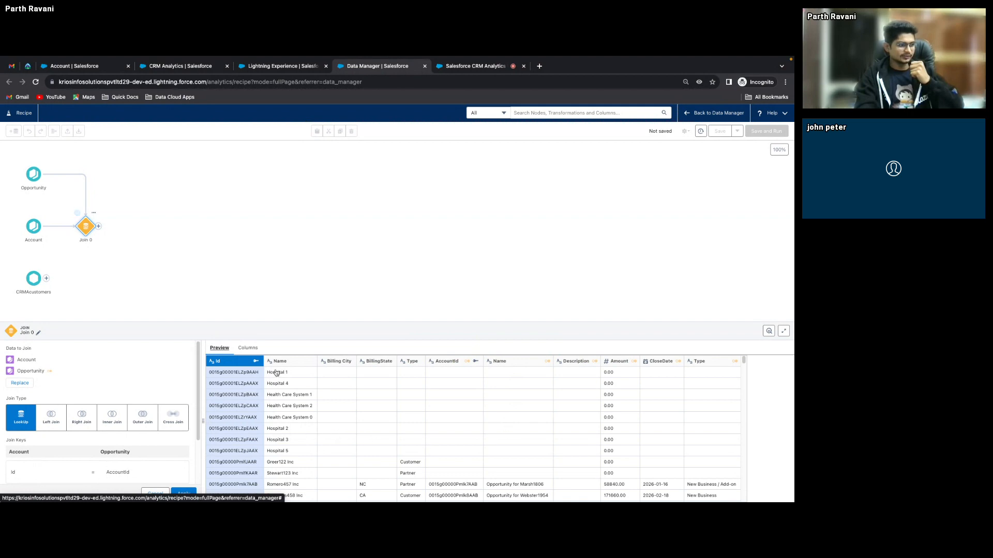
scroll(516, 426, "down", 5)
scroll(515, 427, "up", 3)
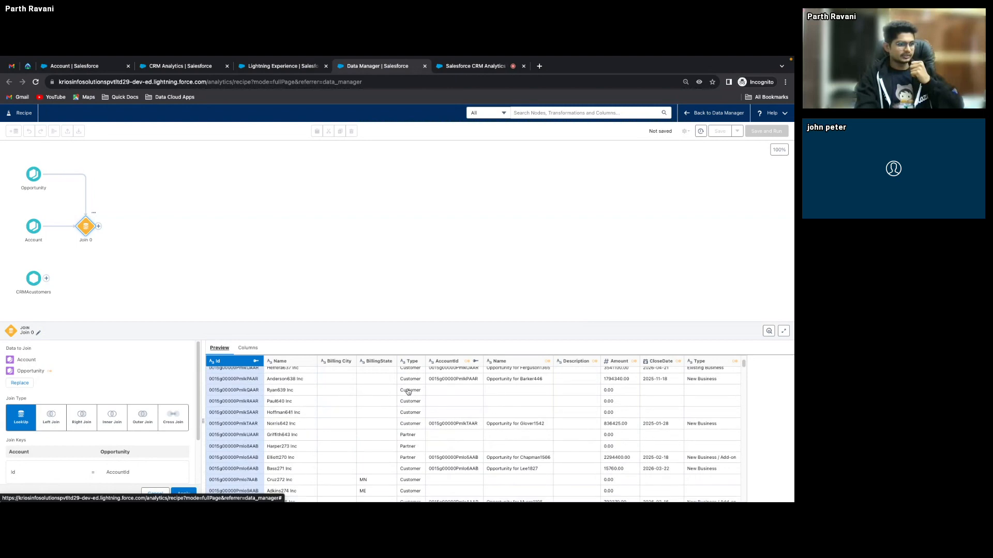
scroll(361, 400, "up", 2)
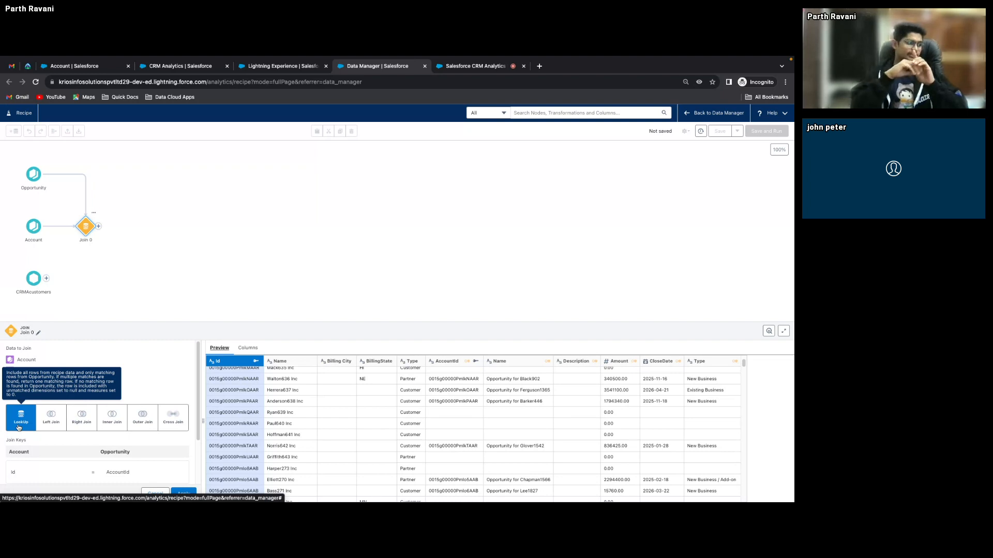
Try the Left Join type on the Join node, examine its preview rows, and set the type back to Lookup.
left_click(50, 419)
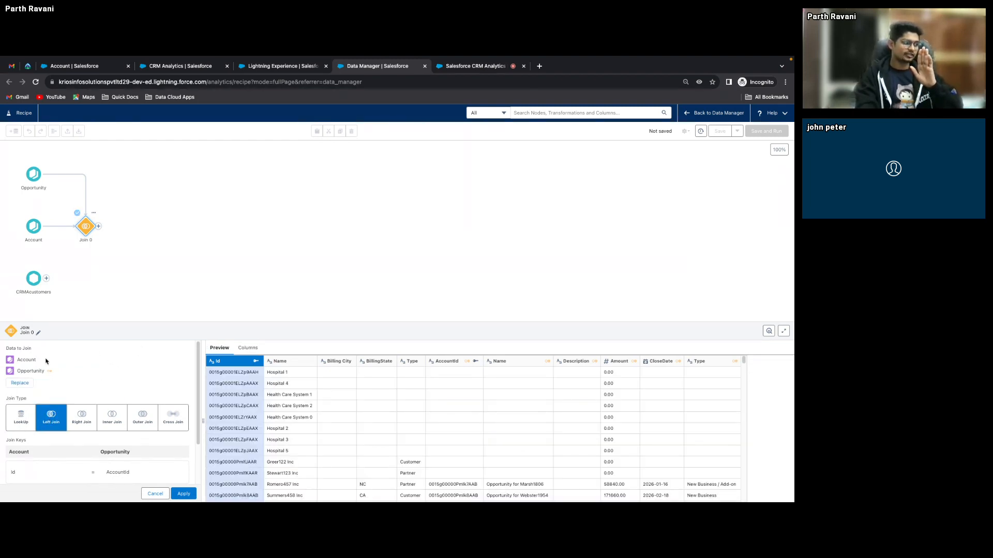
double_click(30, 360)
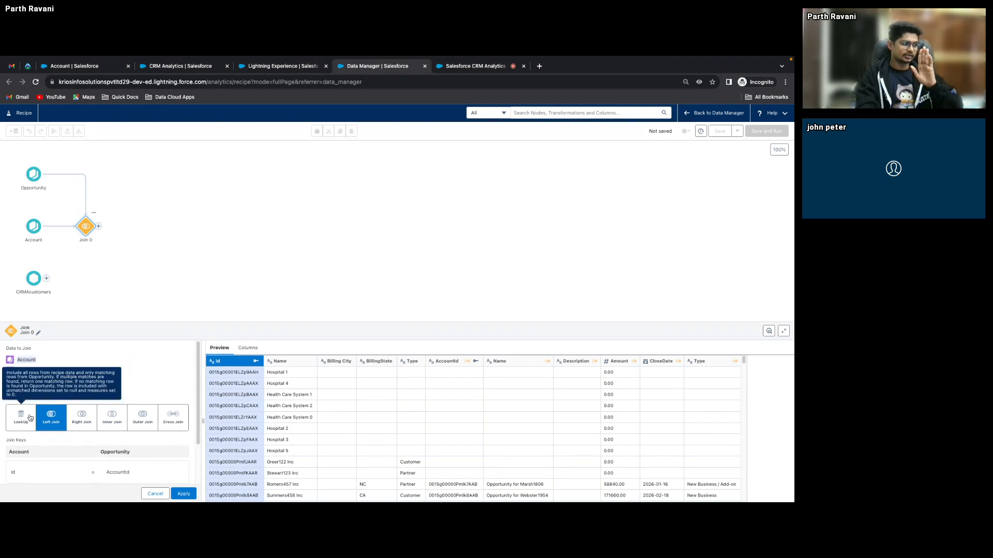
left_click(27, 418)
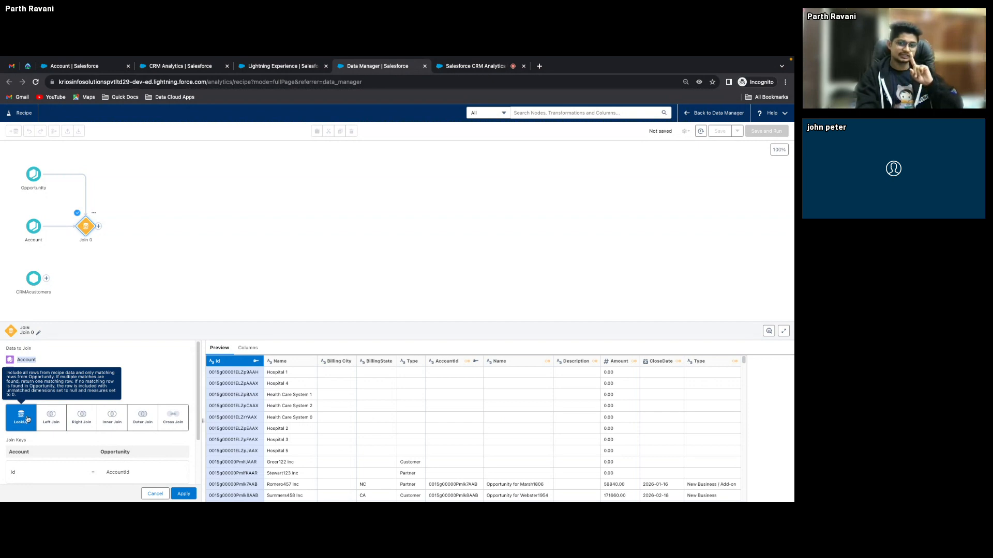
left_click(57, 415)
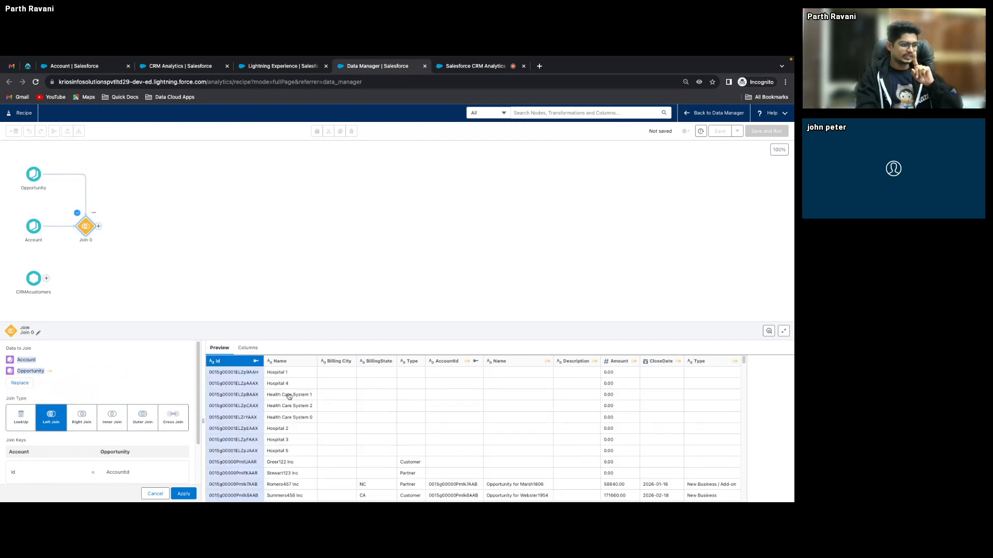
scroll(312, 422, "down", 1)
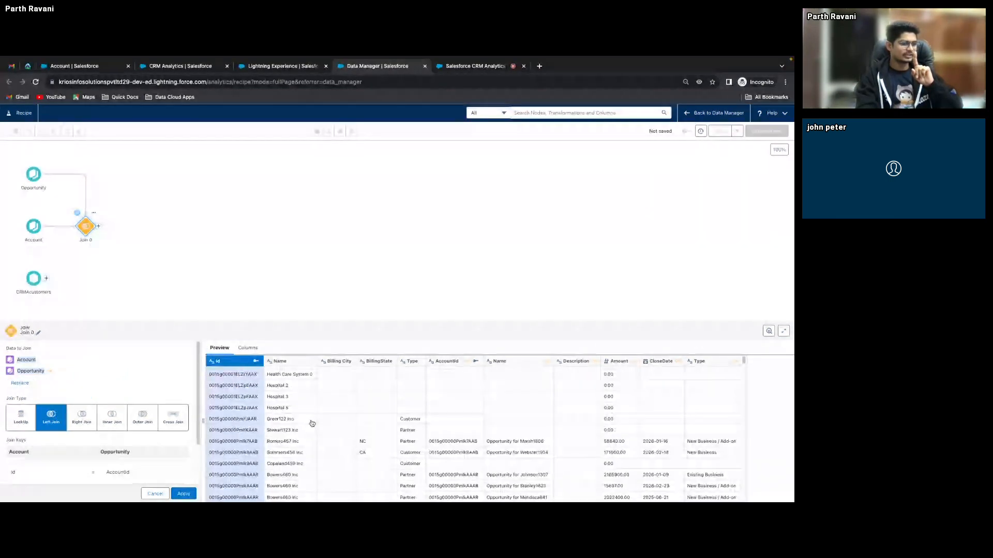
scroll(295, 464, "down", 1)
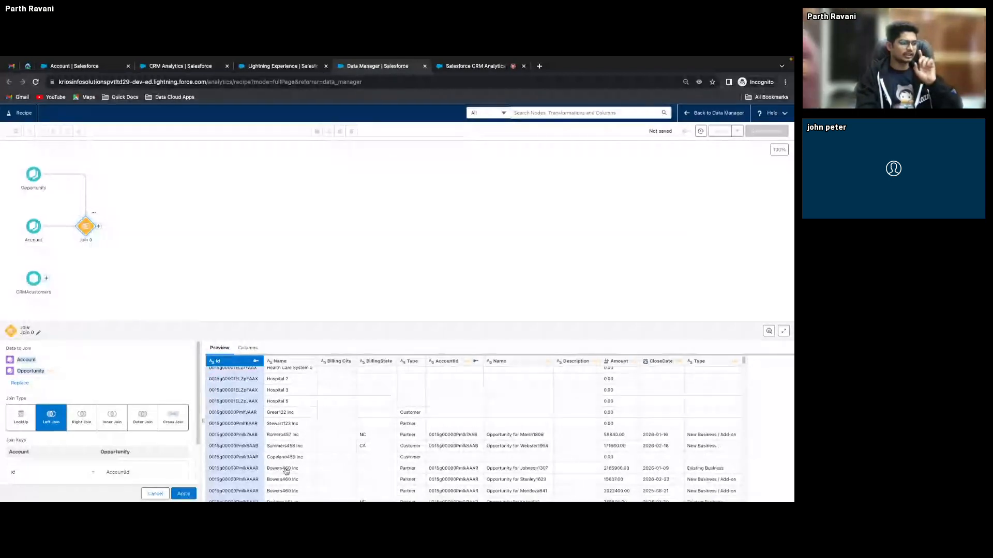
scroll(286, 470, "down", 1)
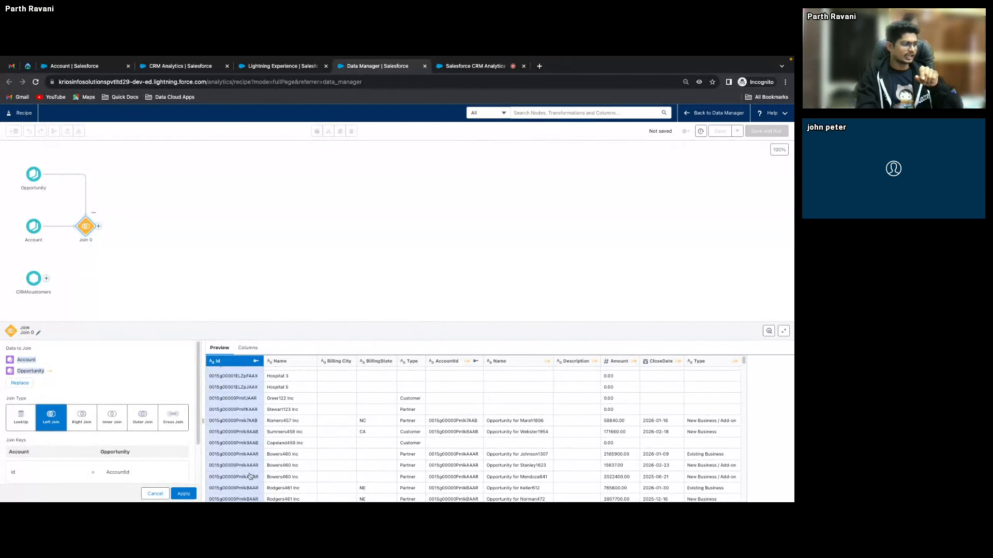
left_click(21, 420)
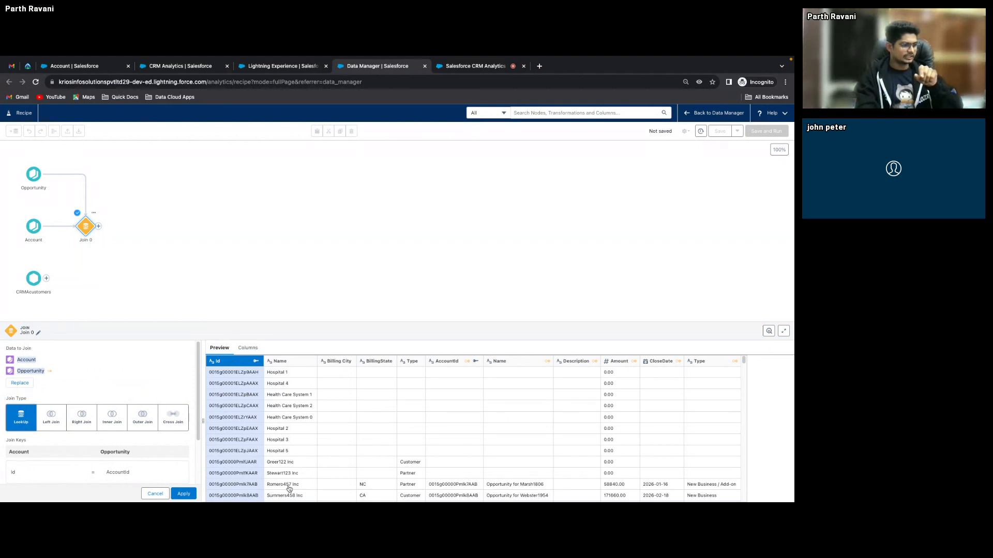
Examine the Lookup preview rows, comparing the account Id and Name values with the Opportunity AccountId column.
scroll(289, 476, "down", 1)
scroll(289, 477, "down", 3)
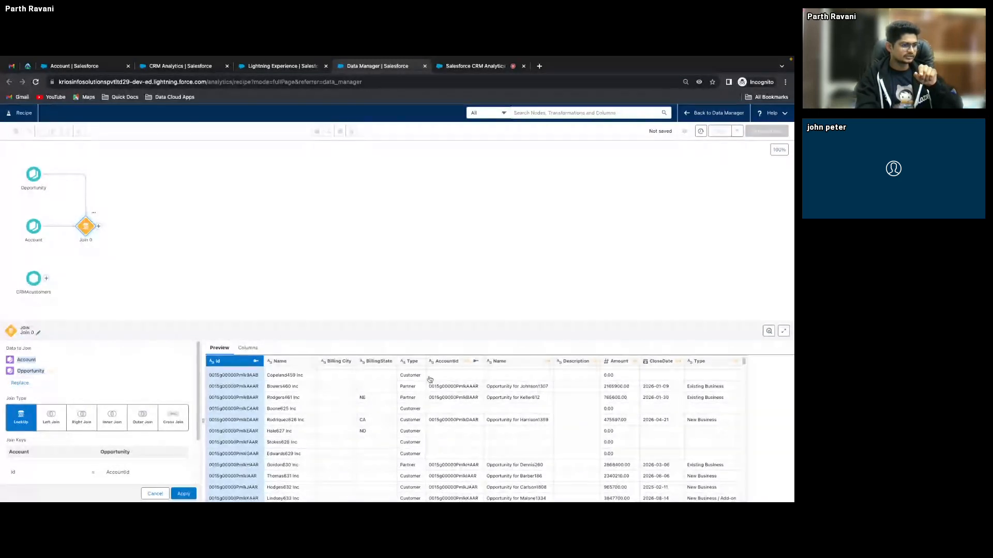
left_click(454, 390)
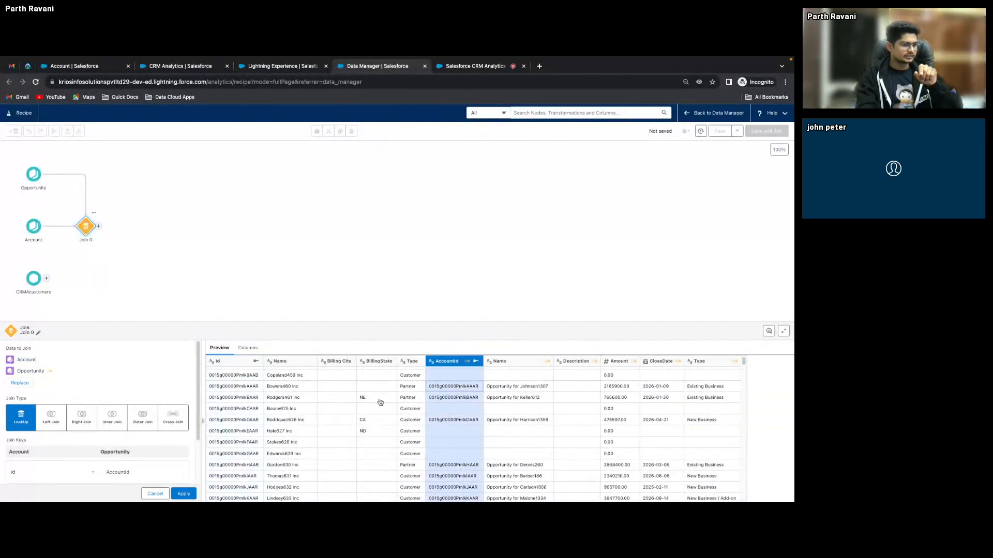
left_click_drag(224, 388, 351, 390)
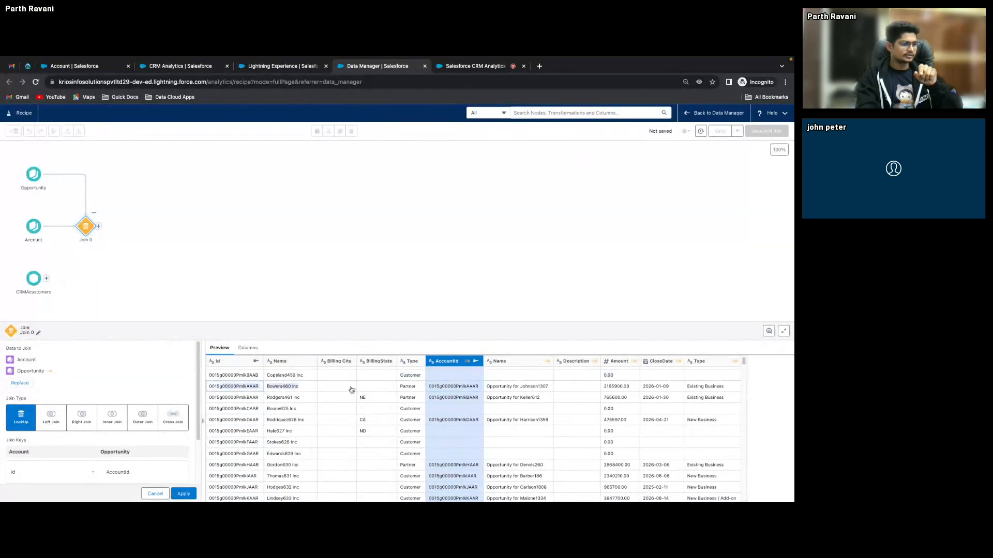
left_click(310, 389)
left_click(448, 387)
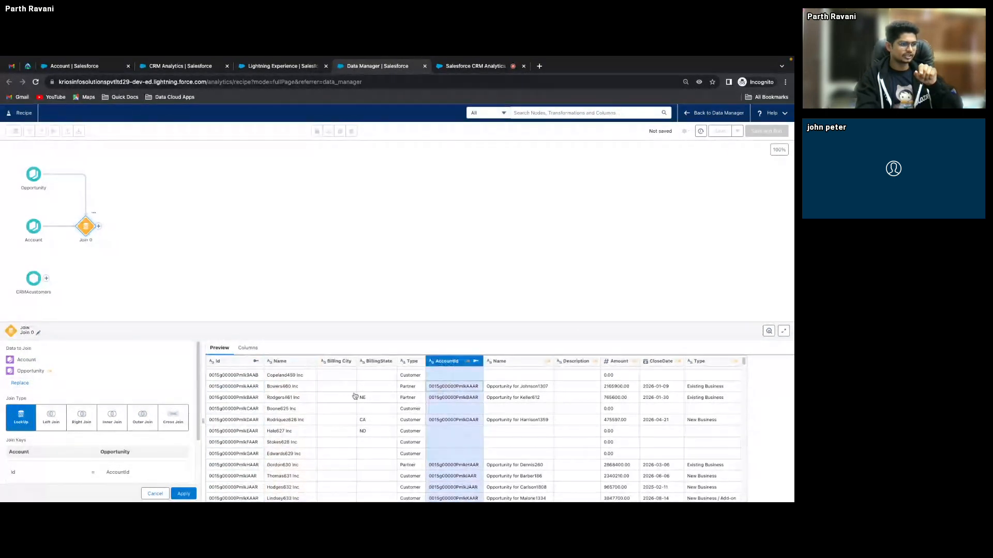
left_click(281, 390)
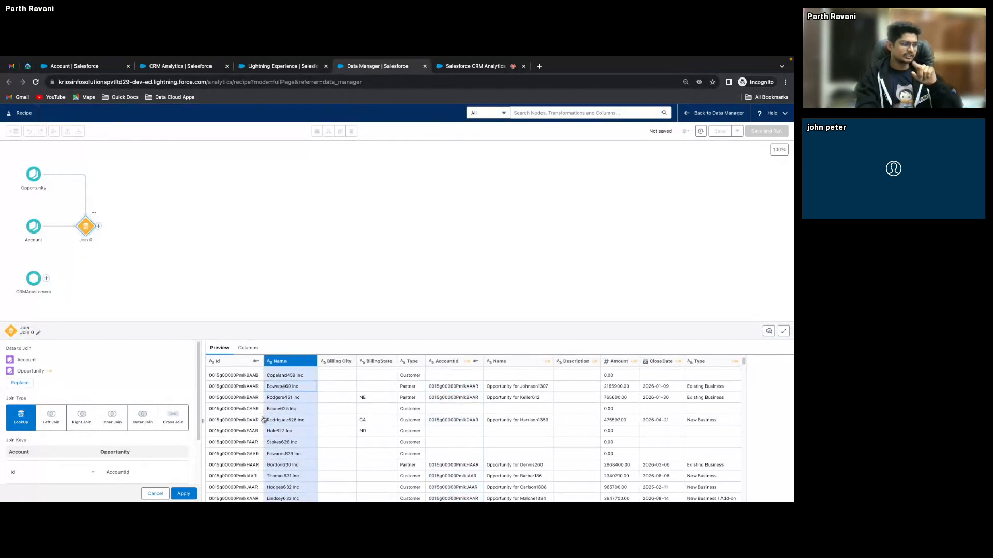
Try the Left Join and Right Join types on the Join node, examining the preview rows of Account and Opportunity data.
left_click(51, 419)
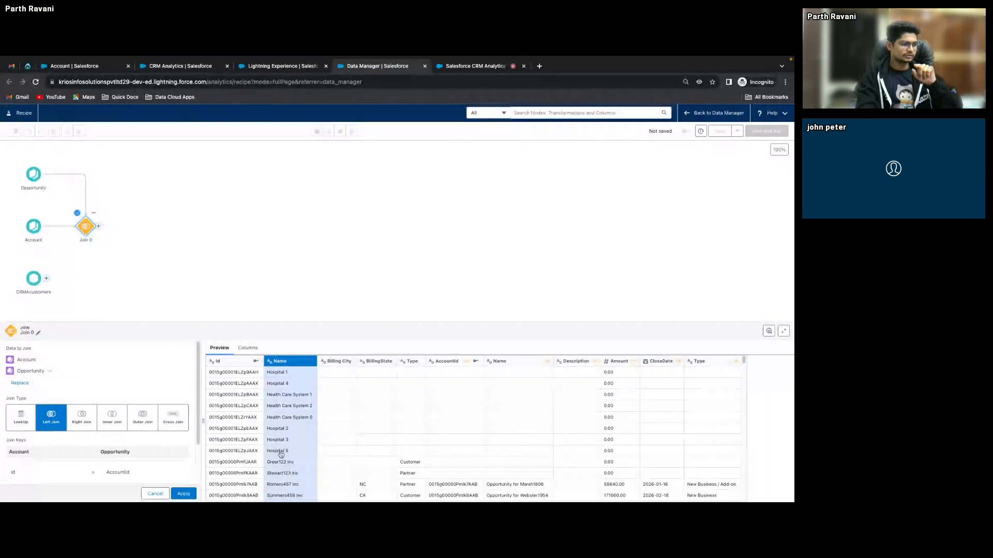
scroll(289, 465, "down", 3)
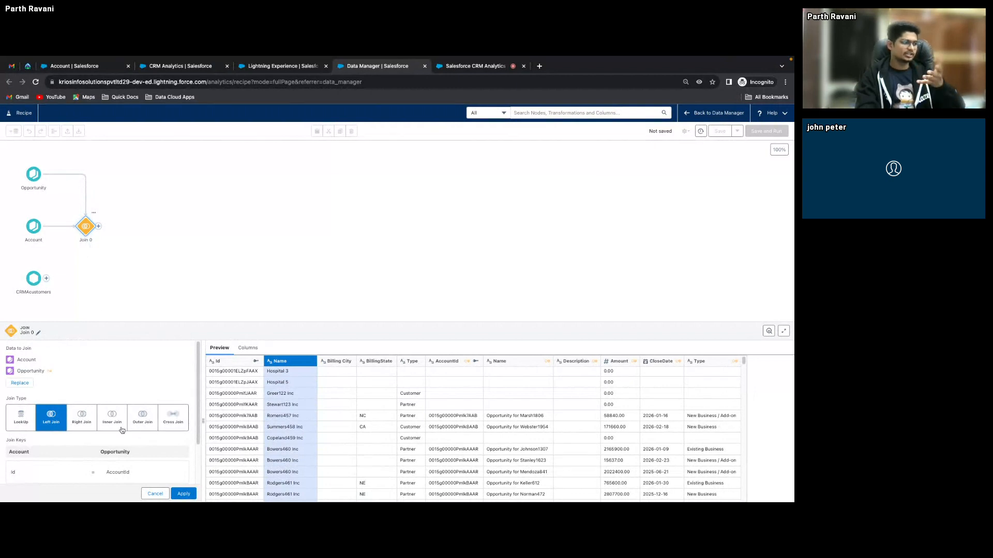
left_click(88, 418)
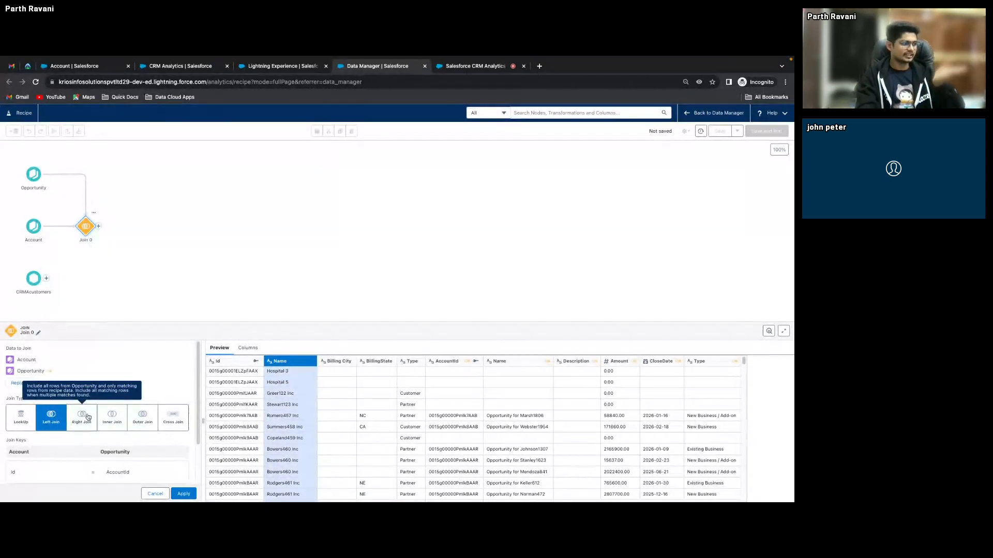
double_click(36, 370)
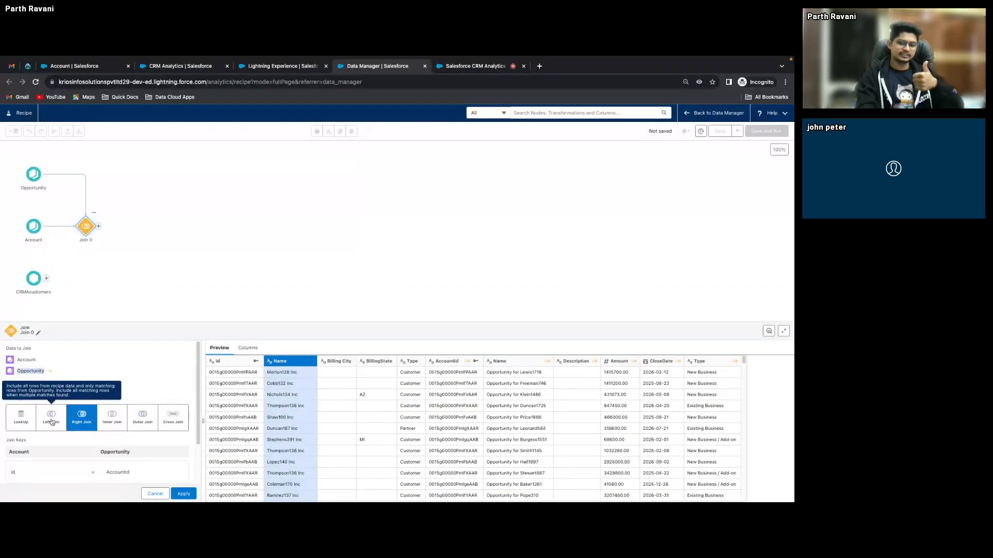
Try the Inner Join type on the Join node and examine its matching preview rows.
left_click(109, 423)
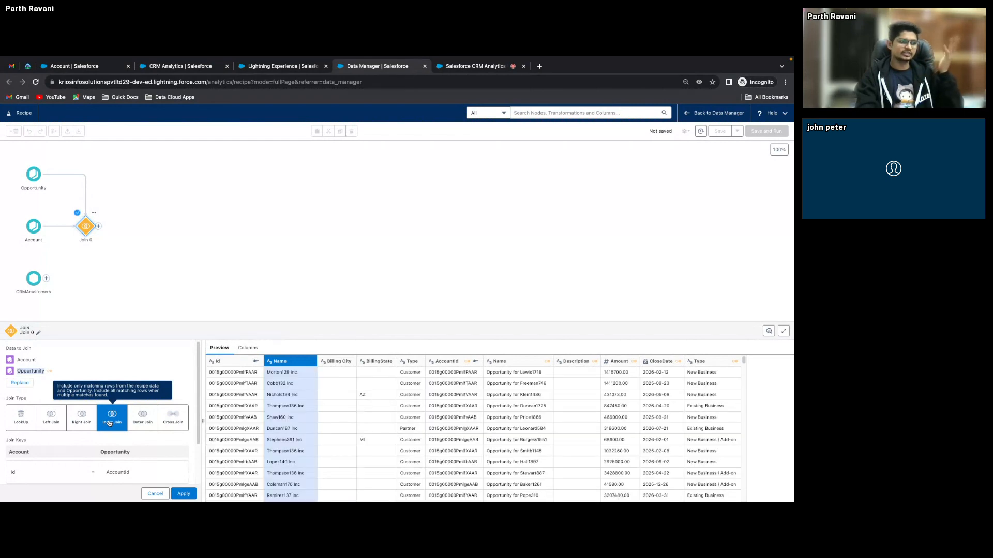
scroll(469, 414, "down", 5)
scroll(469, 415, "down", 5)
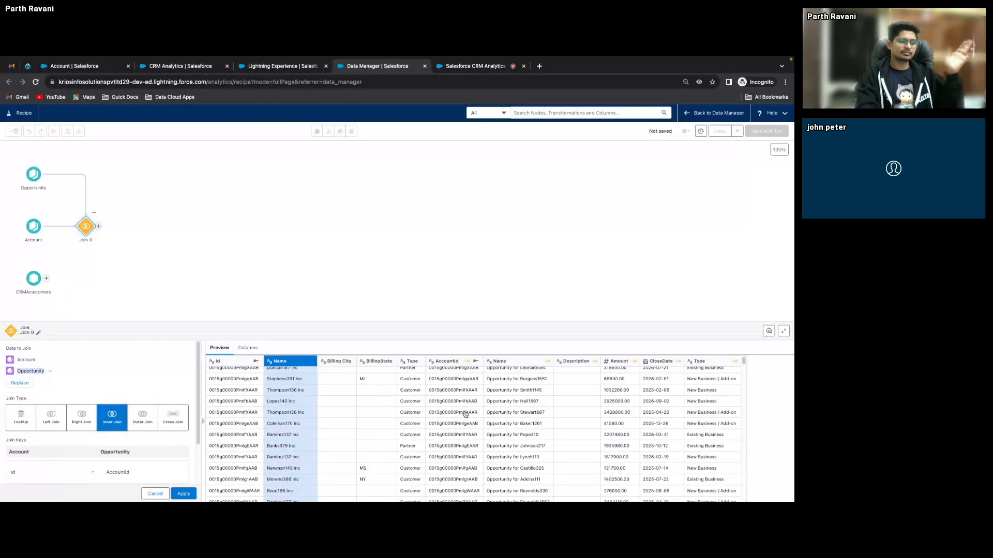
scroll(465, 414, "down", 1)
Compare the Lookup, Inner Join, Outer Join and Cross Join previews, and set the join type back to Lookup.
left_click(20, 417)
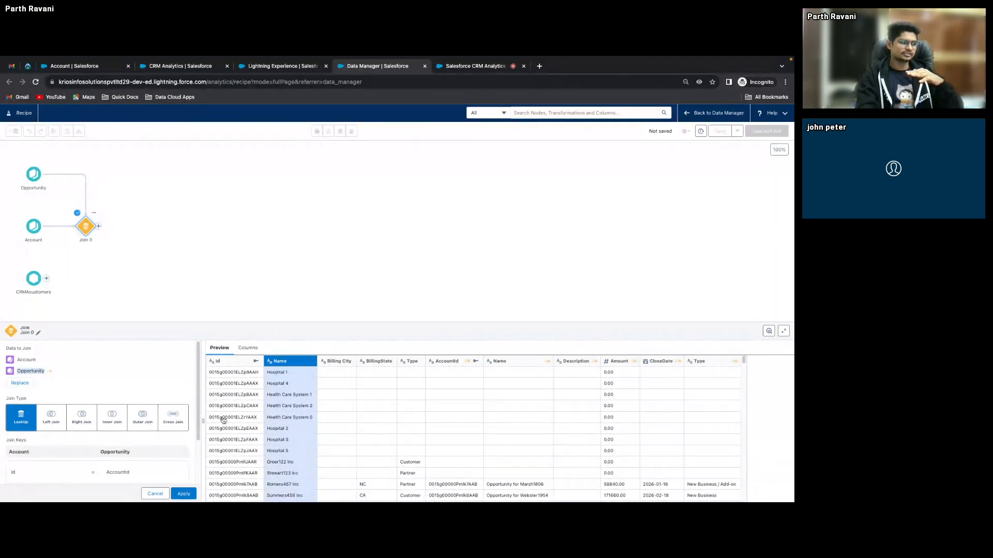
left_click(119, 416)
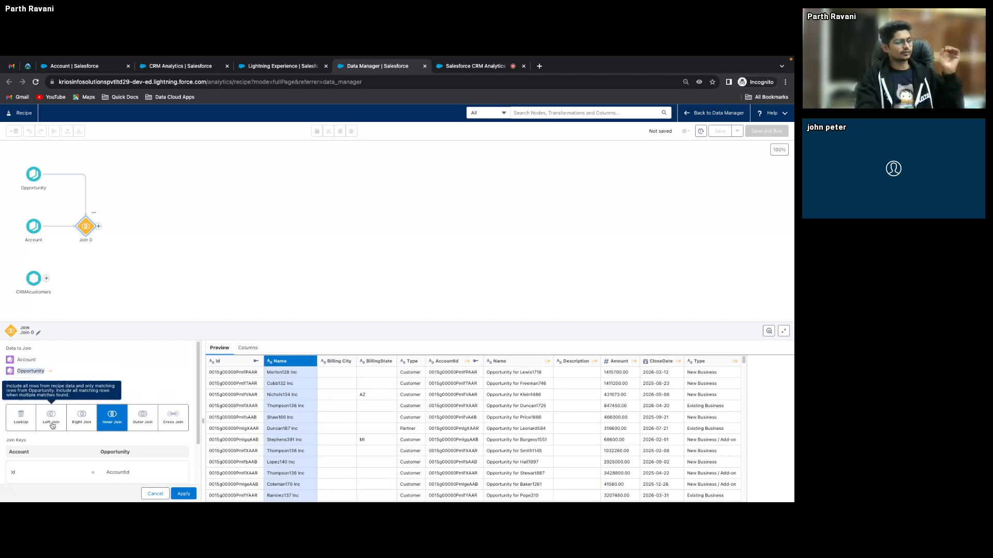
left_click(144, 417)
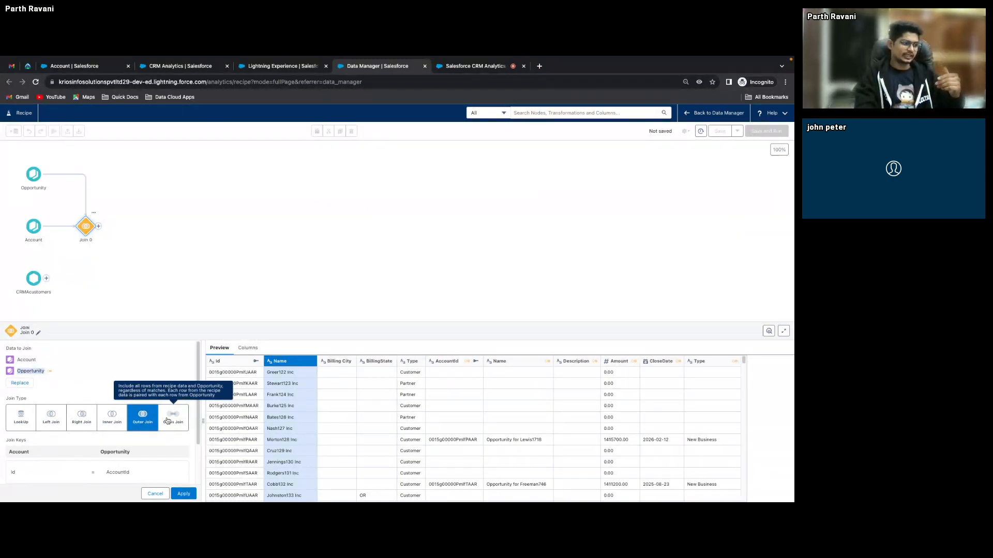
left_click(168, 420)
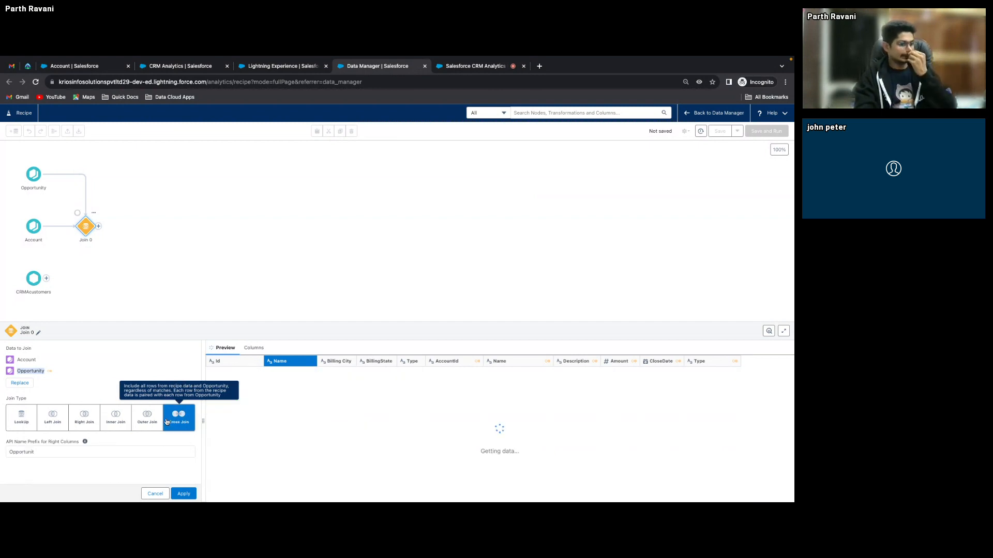
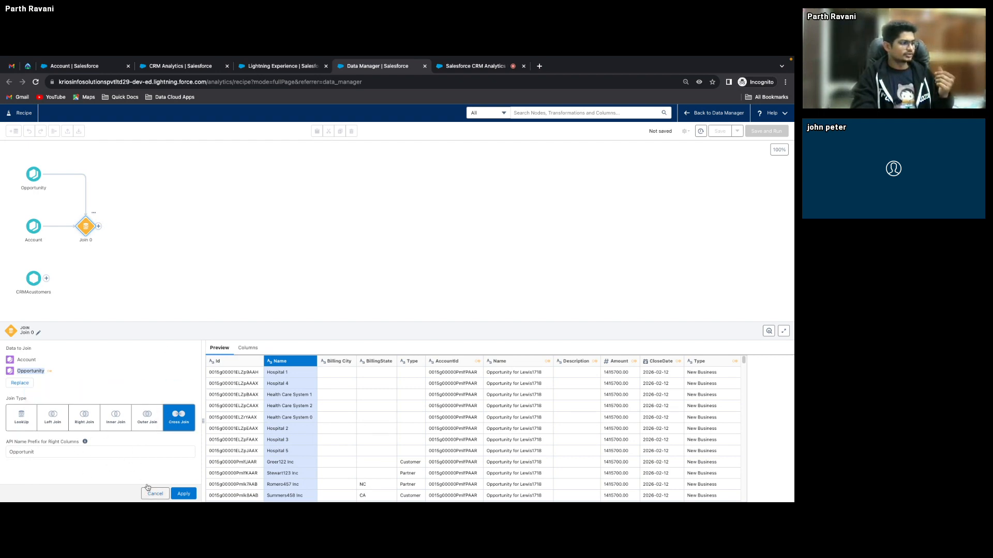
left_click(16, 423)
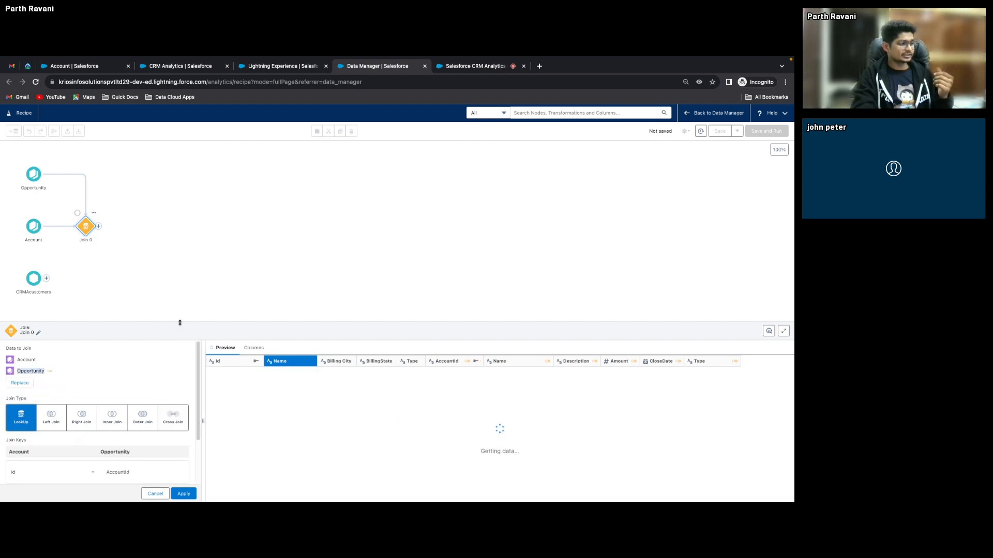
Discard the unapplied Join changes and leave the unsaved recipe for Data Manager.
left_click(190, 239)
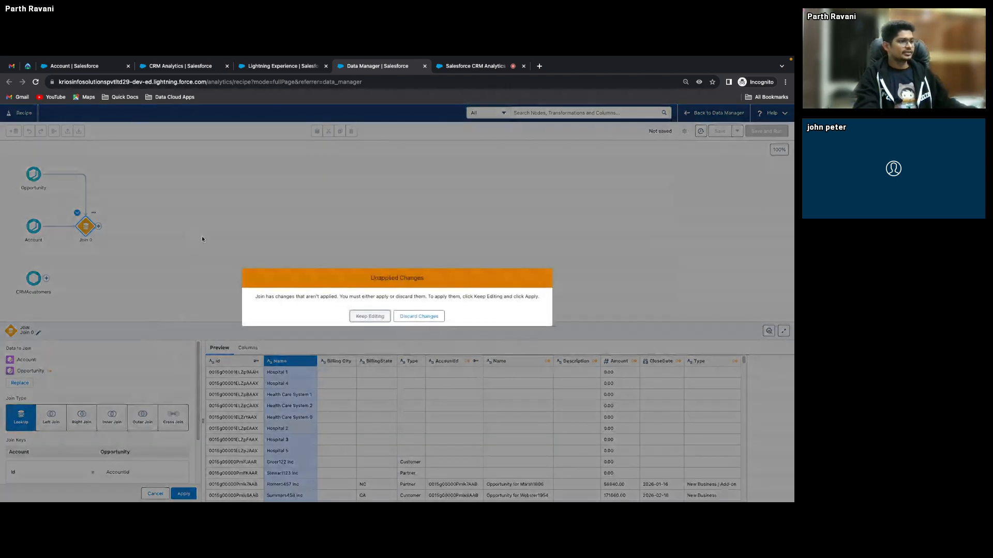
left_click(423, 317)
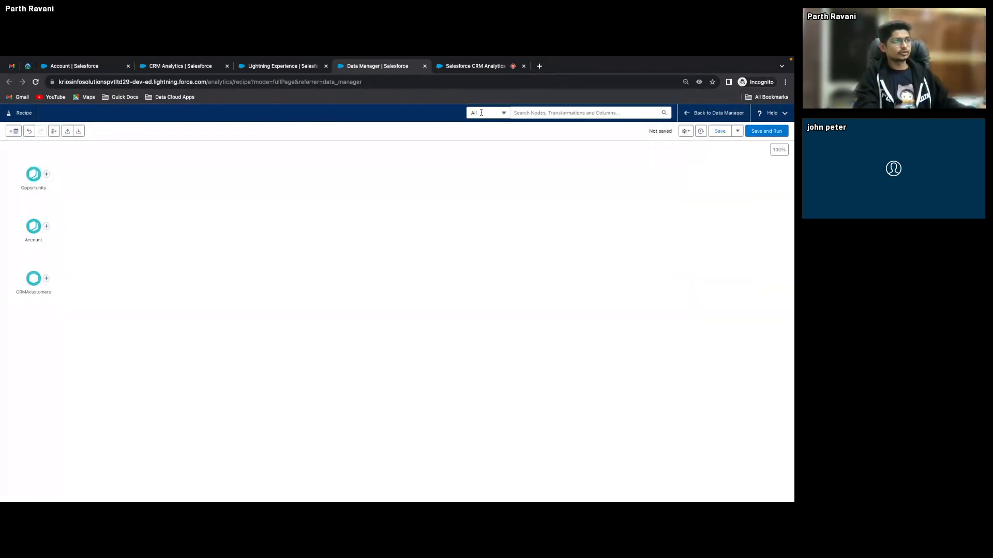
left_click(687, 116)
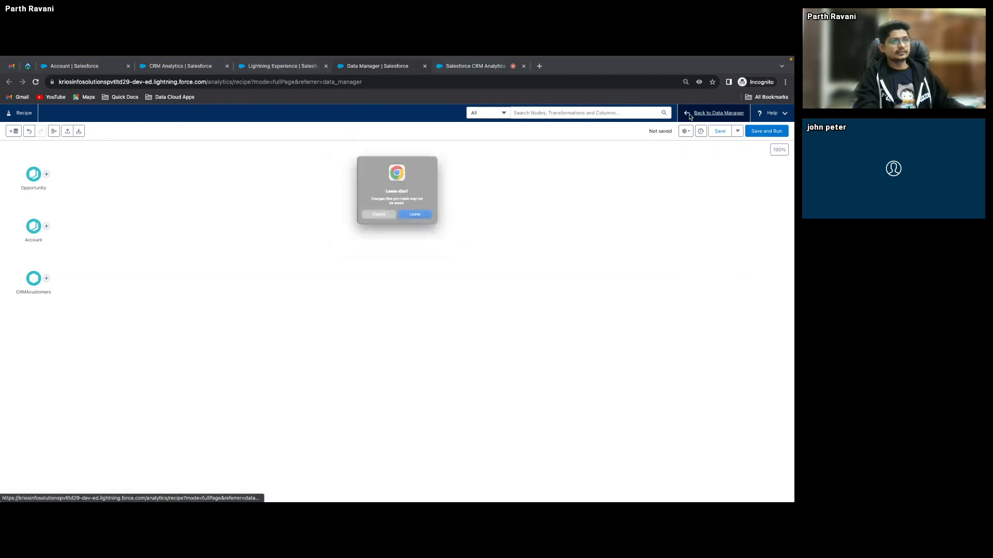
left_click(422, 225)
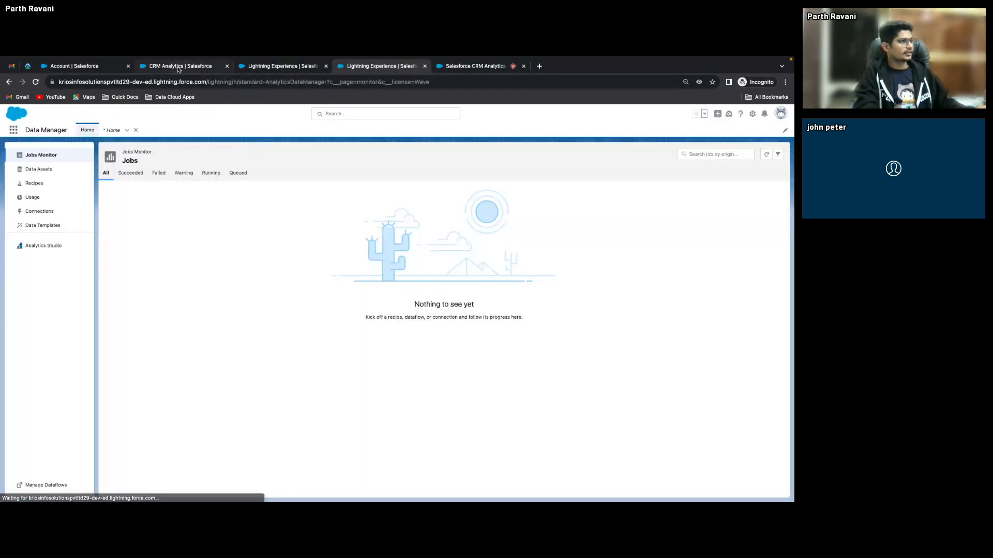
Switch to Analytics Studio and show the datasets of the SalesPerformance app.
left_click(174, 67)
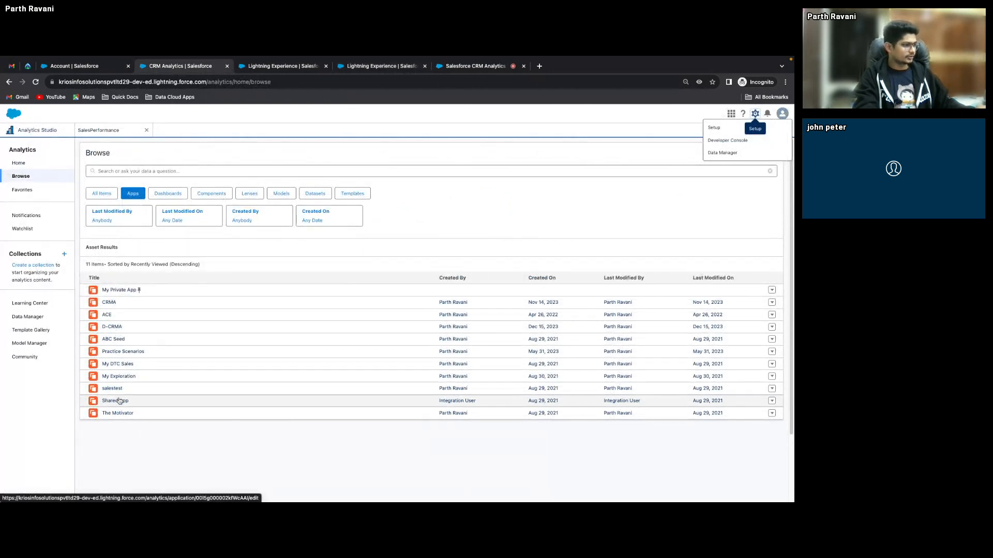
left_click(114, 129)
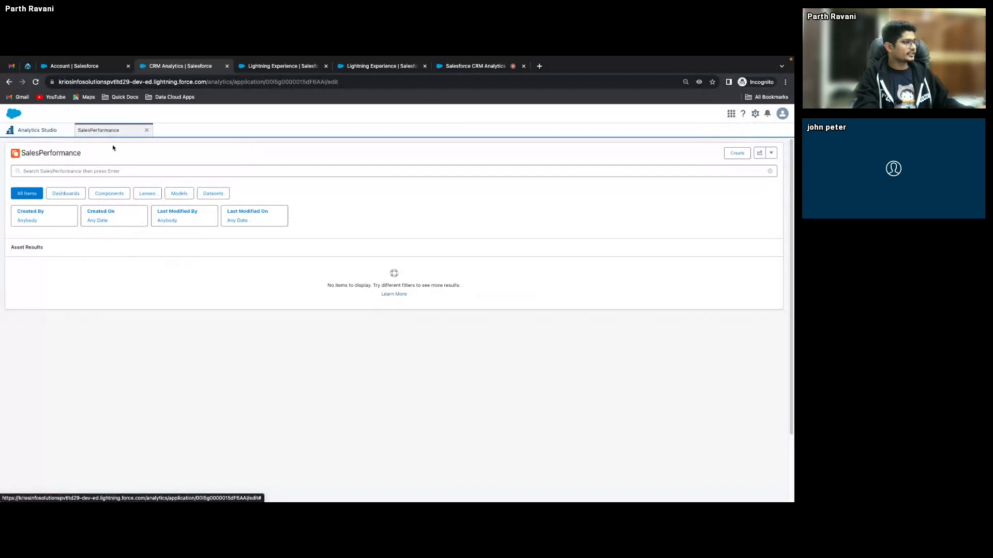
left_click(207, 194)
left_click(738, 154)
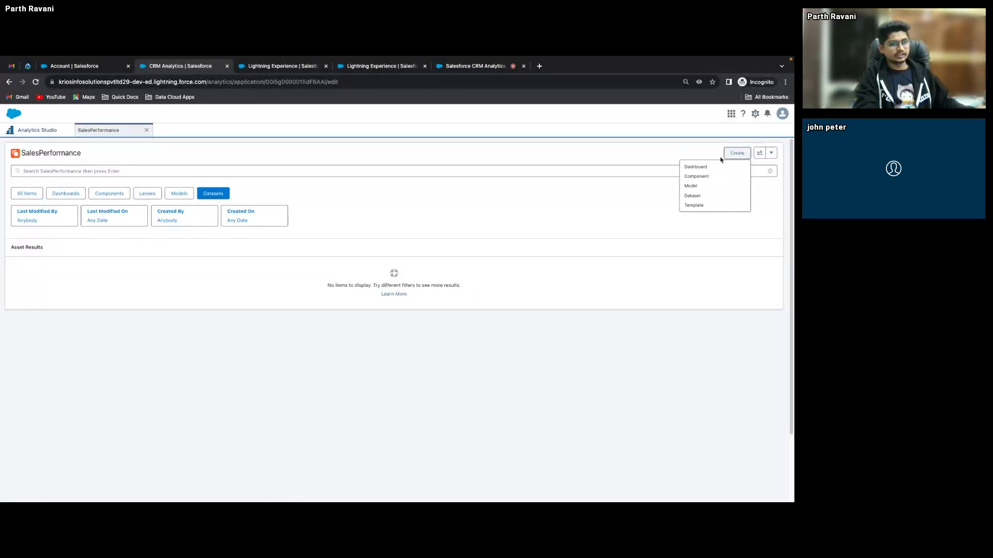
left_click(708, 197)
left_click(395, 265)
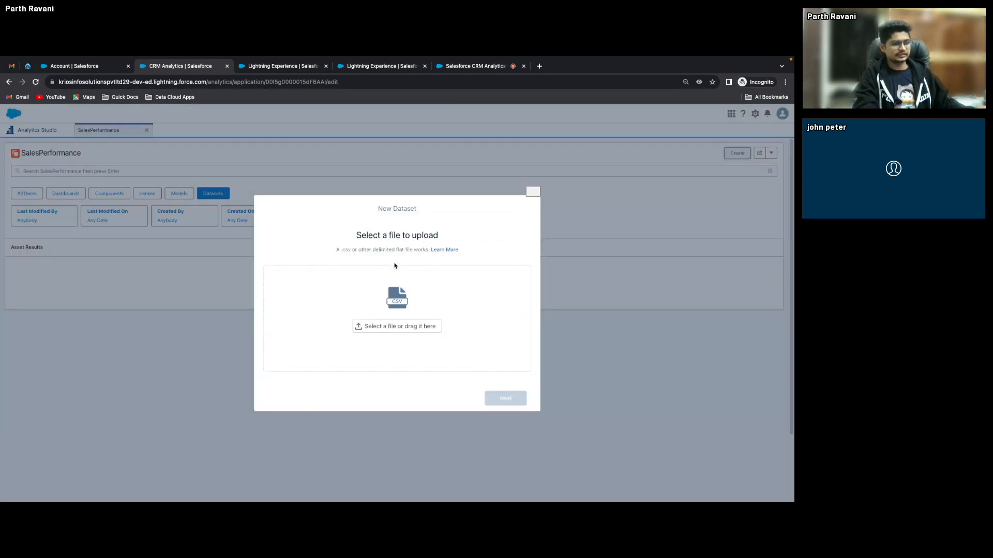
left_click(534, 191)
Start a new dataset from the CSV file products_dataset.csv in the SalesPerformance app and proceed to its field attributes.
left_click(740, 156)
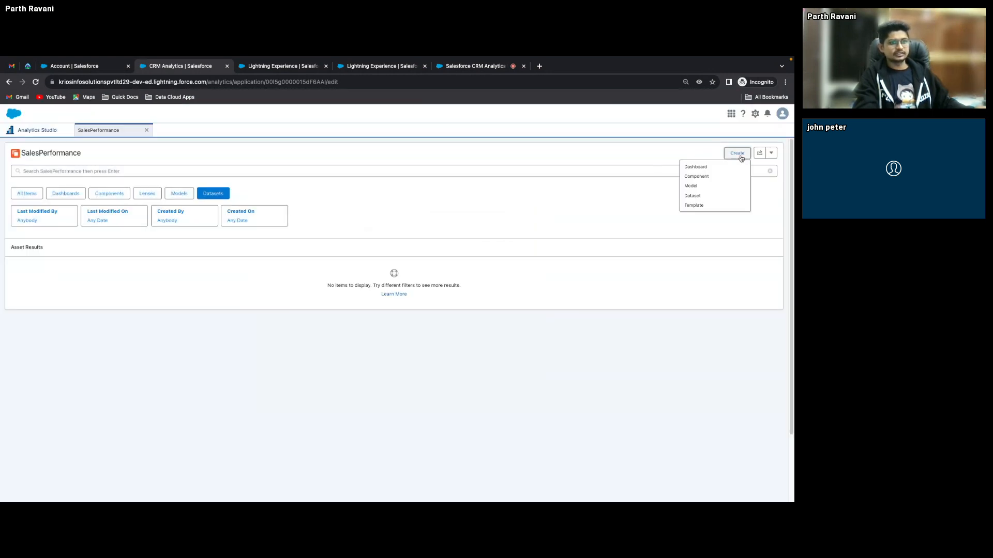
left_click(696, 196)
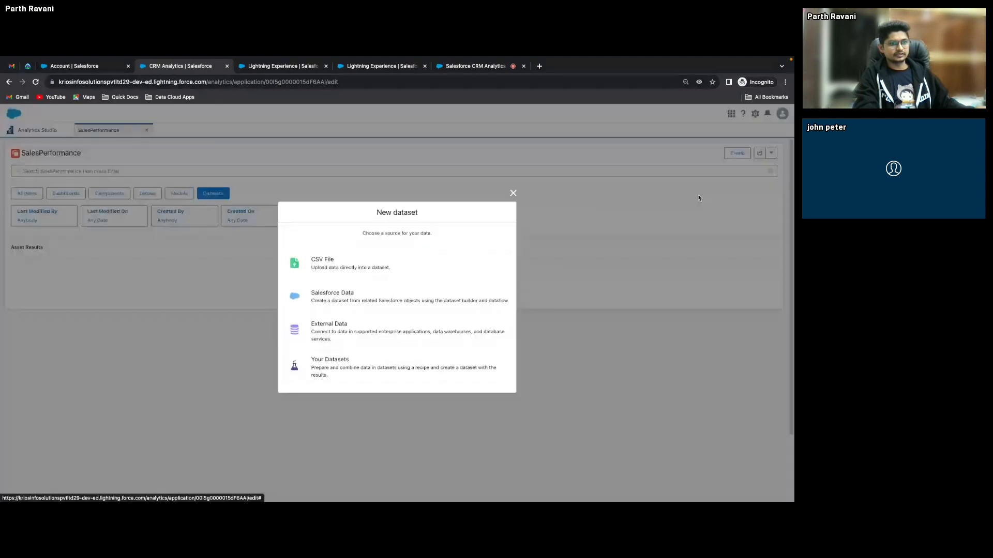
left_click(361, 267)
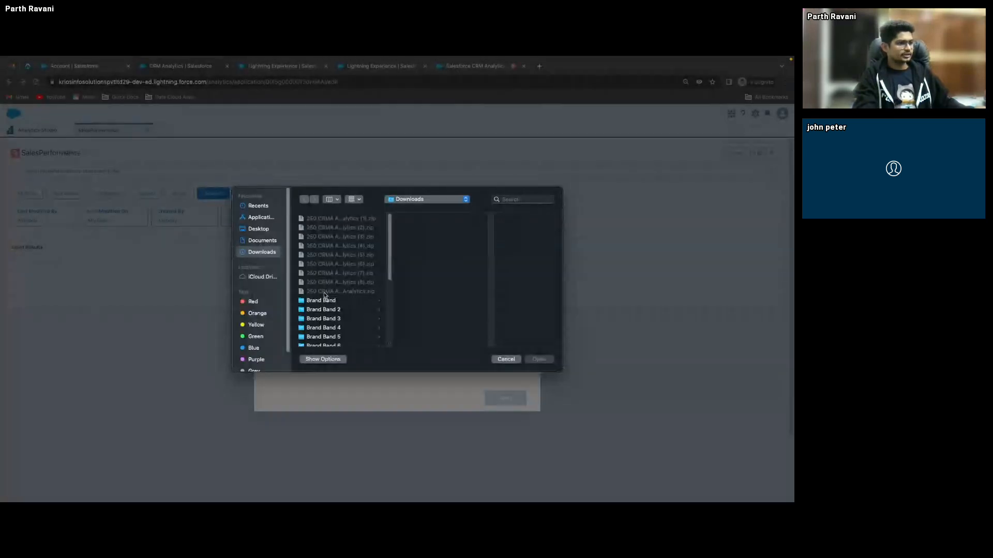
double_click(334, 274)
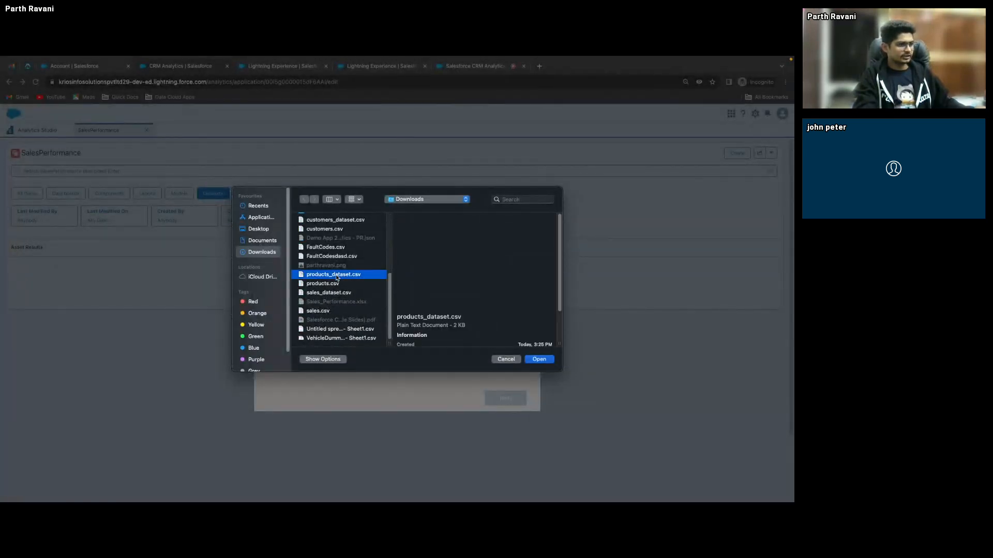
left_click(506, 398)
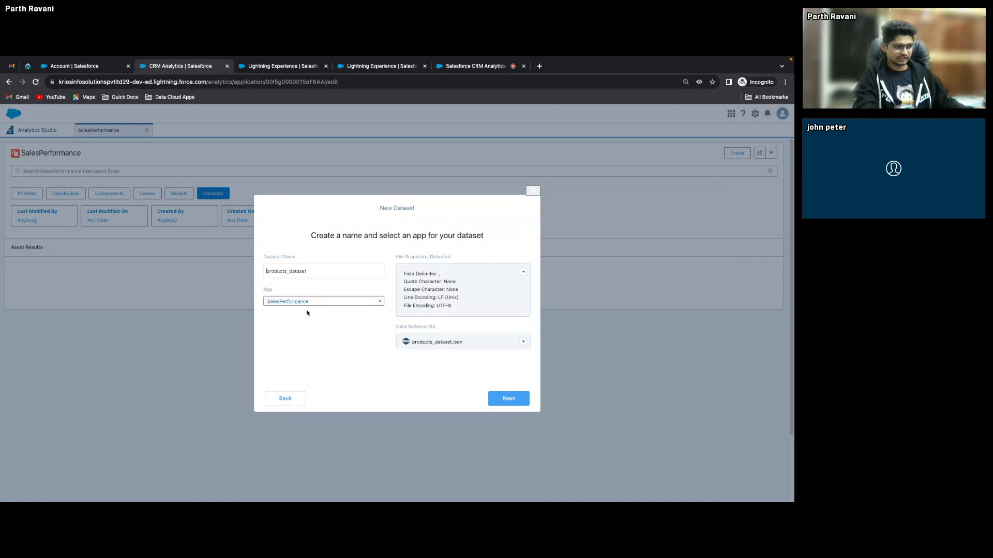
left_click(508, 398)
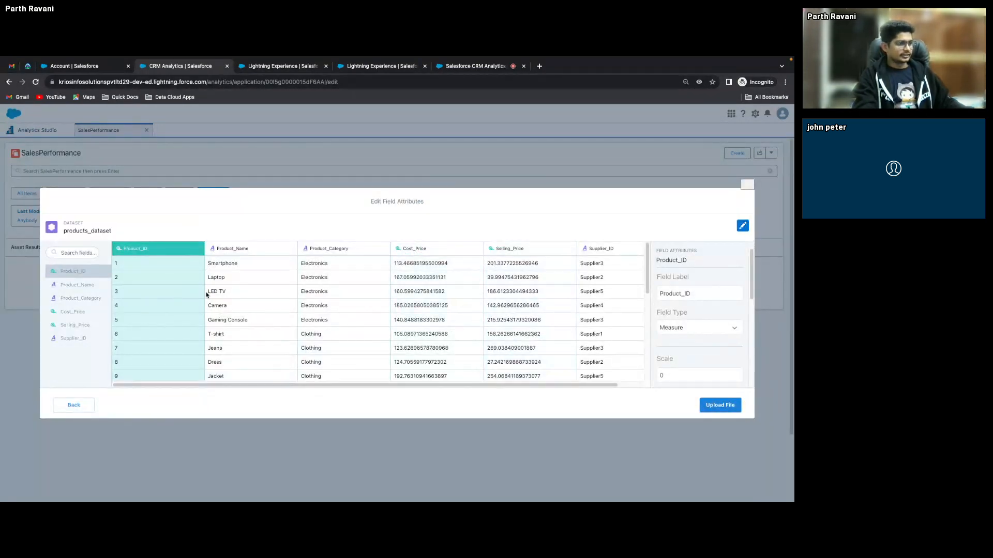
Review the products_dataset columns and set the Product_ID field type to Dimension.
left_click_drag(406, 387, 485, 387)
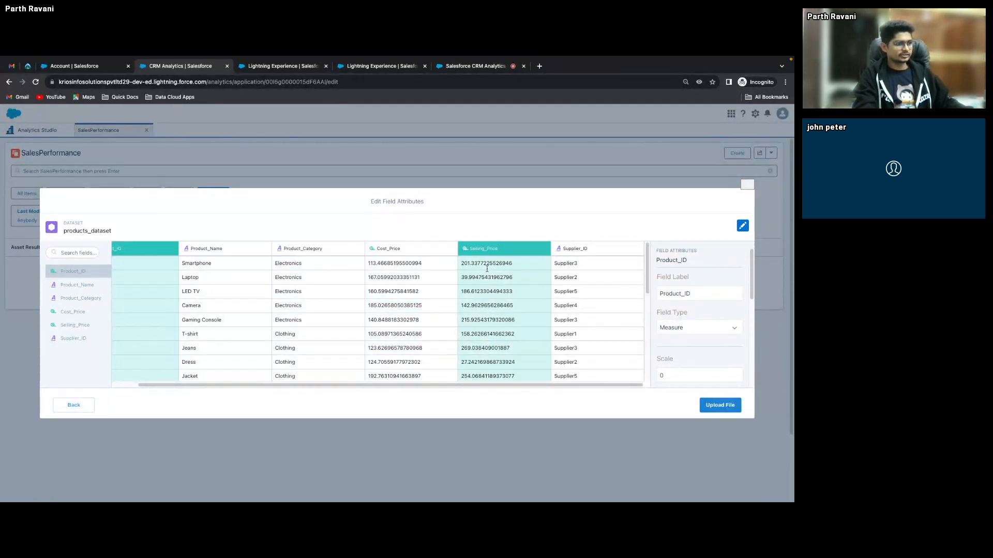
left_click_drag(344, 390, 267, 394)
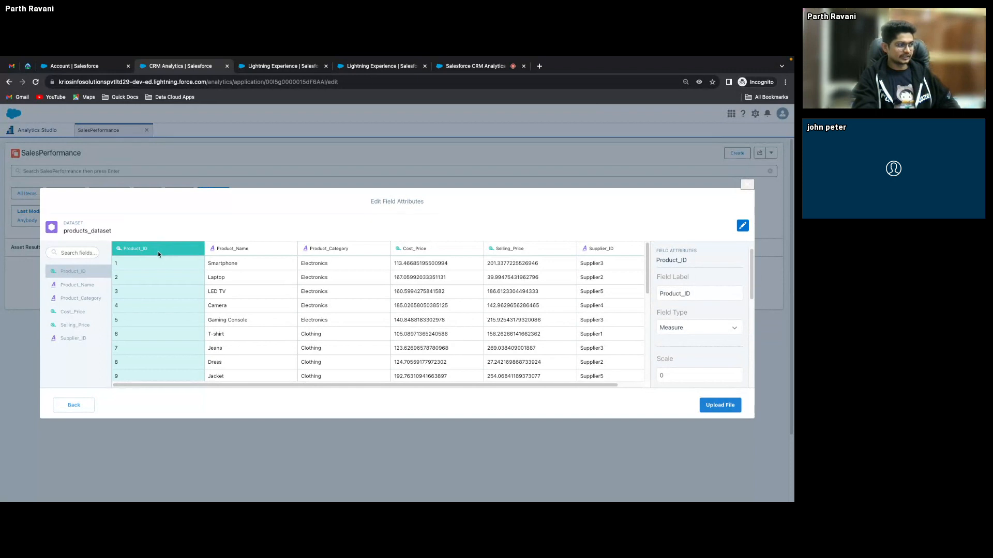
left_click(706, 329)
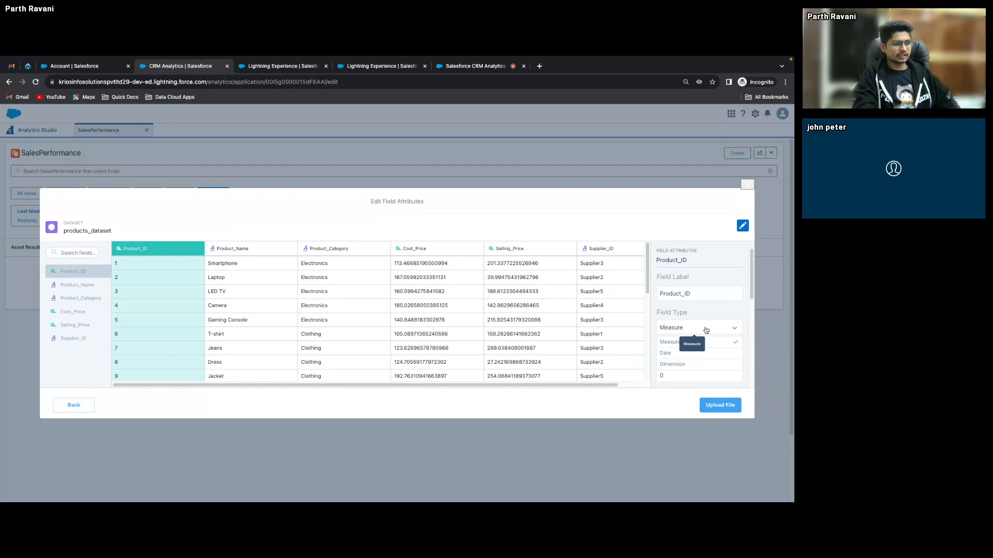
left_click(689, 364)
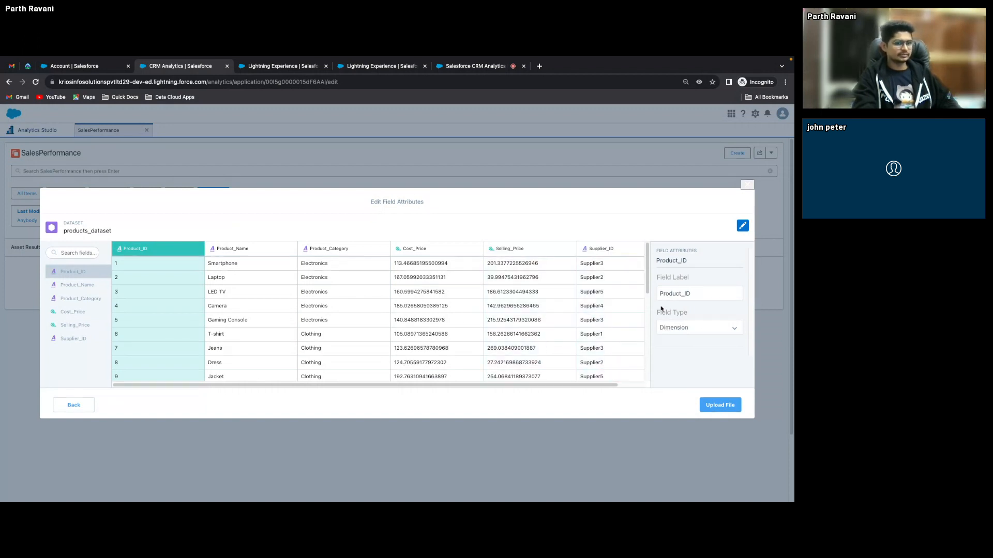
Check the remaining products_dataset columns, upload the file, and close the browser's blocked pop-ups notice.
scroll(493, 352, "right", 2)
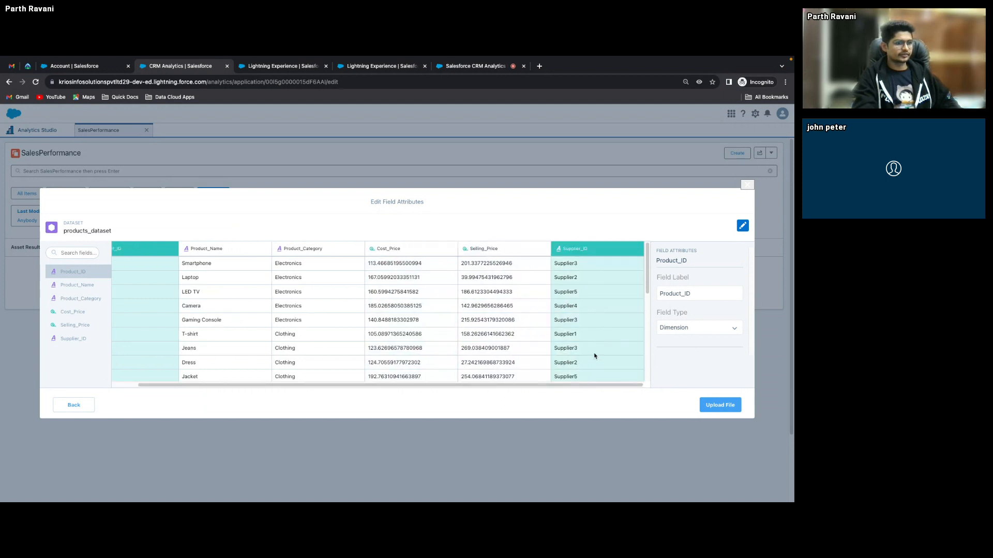
scroll(270, 388, "left", 2)
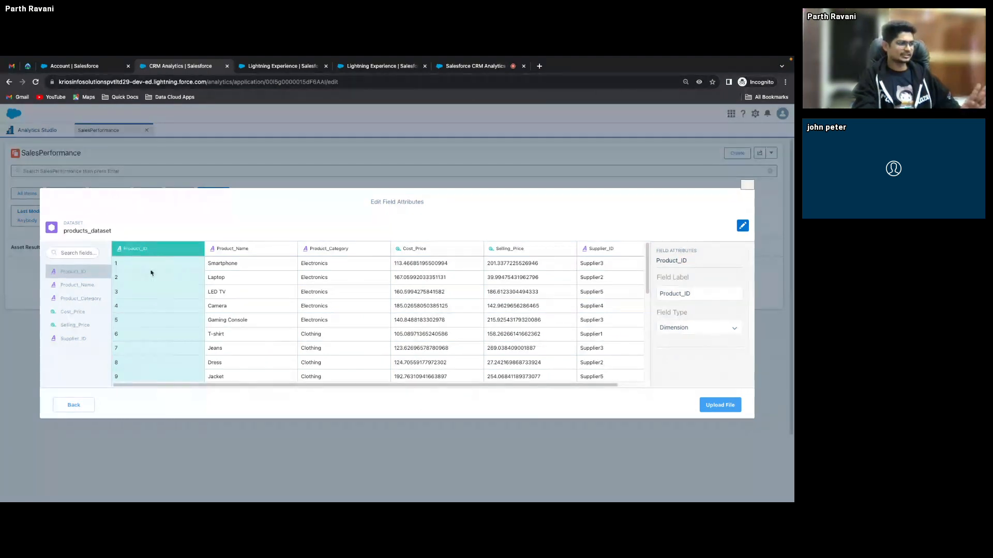
scroll(601, 385, "right", 1)
left_click(720, 405)
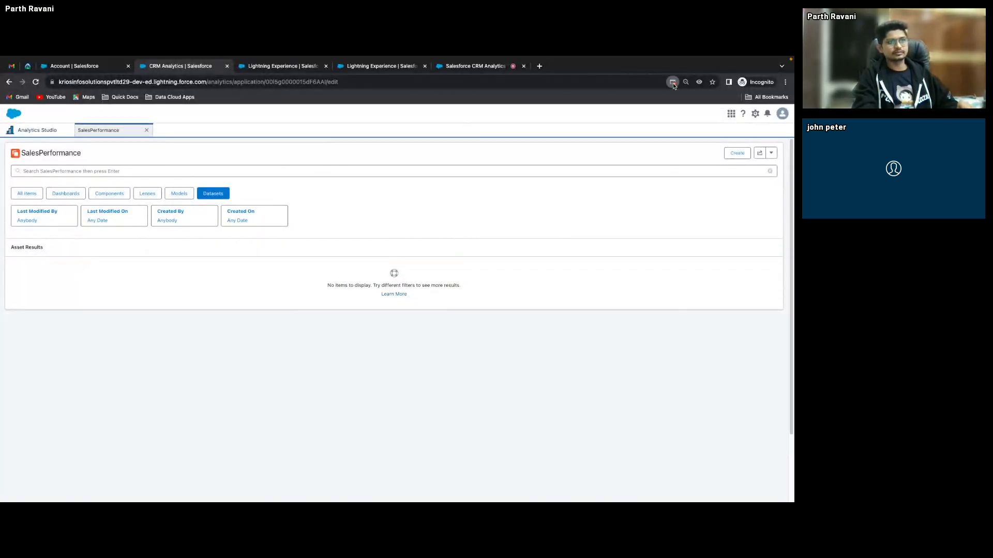
left_click(652, 83)
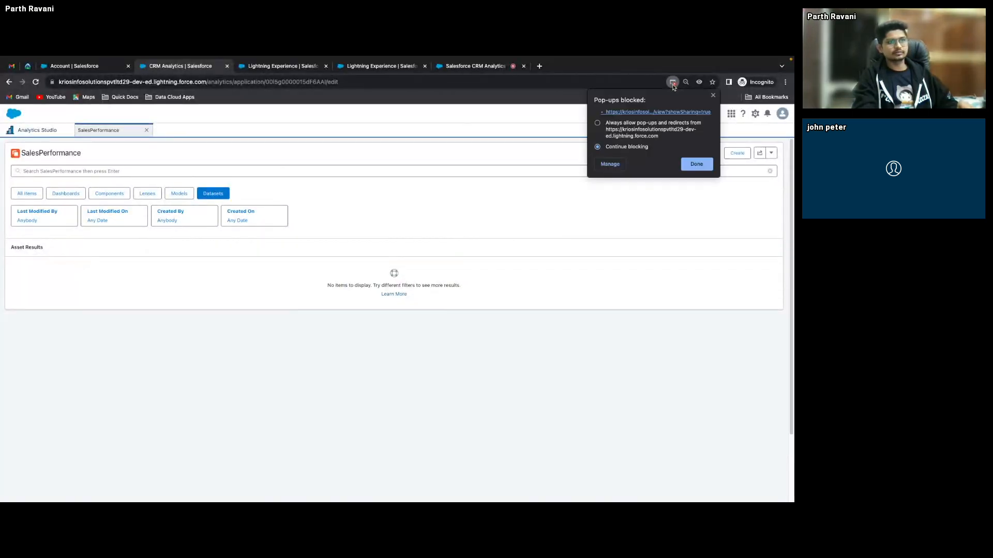
left_click(698, 163)
Start creating a new dataset from a CSV file in the SalesPerformance app.
left_click(738, 155)
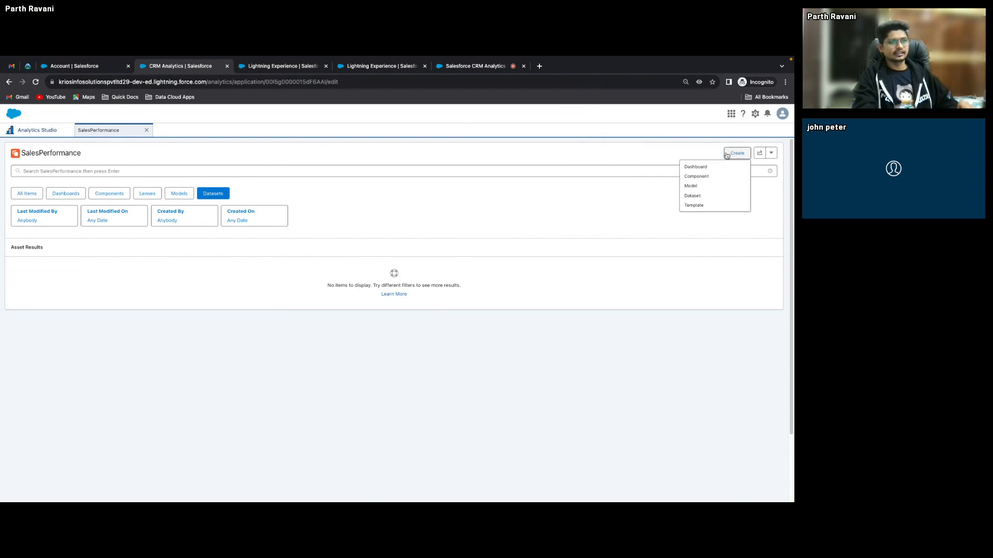
left_click(711, 195)
left_click(409, 272)
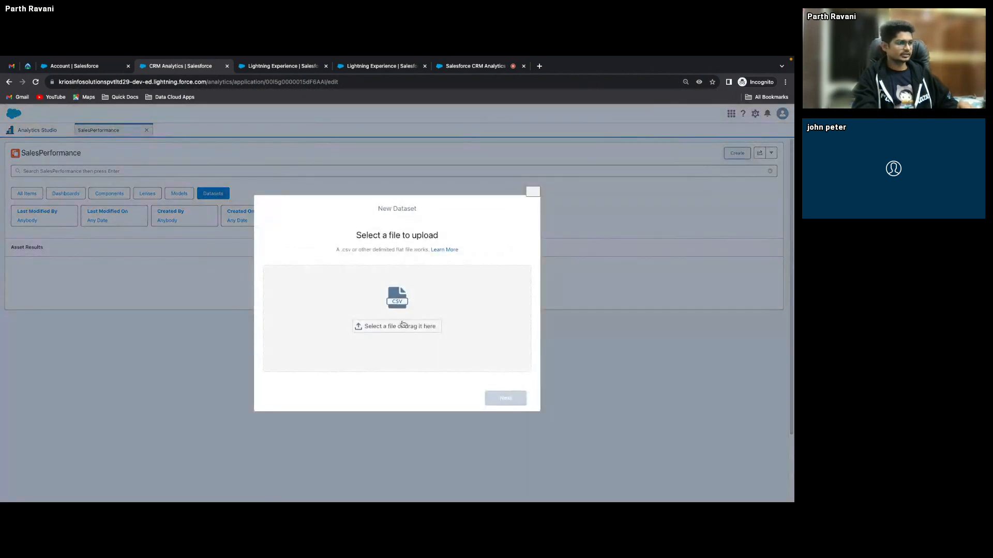
left_click(401, 328)
scroll(350, 297, "down", 3)
left_click(341, 285)
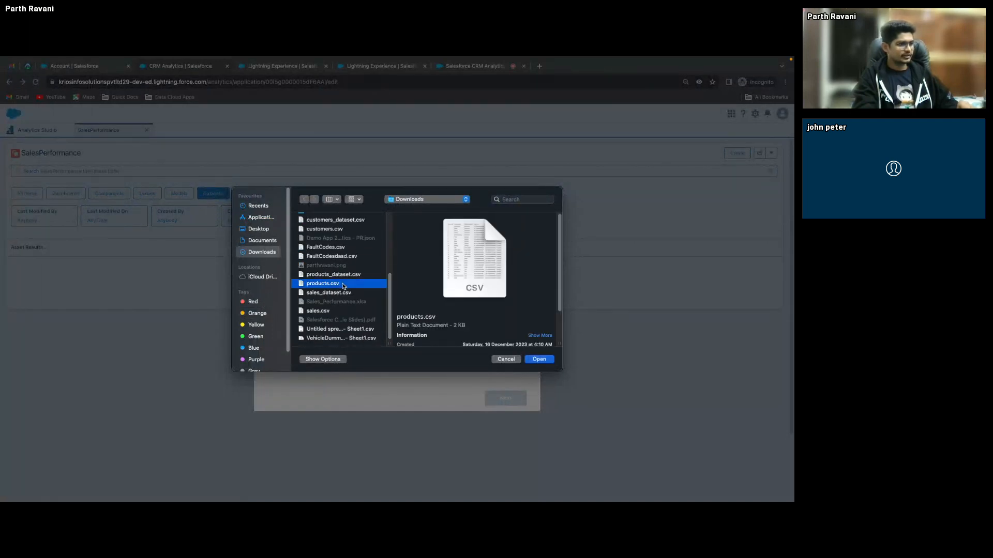
double_click(343, 284)
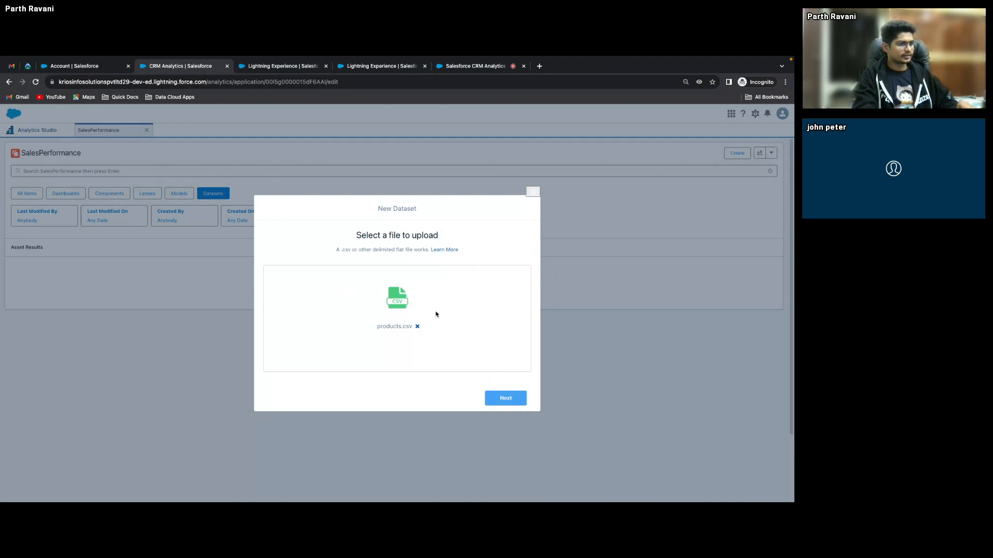
left_click(418, 327)
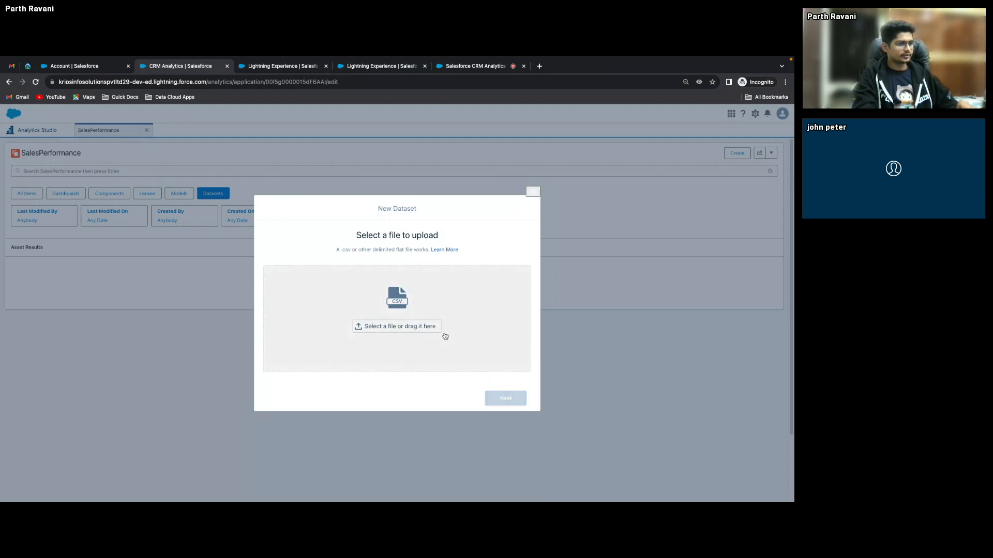
Choose sales_dataset.csv as the file, keep its dataset name and the SalesPerformance app, and proceed to the field attributes.
left_click(407, 334)
scroll(380, 268, "down", 5)
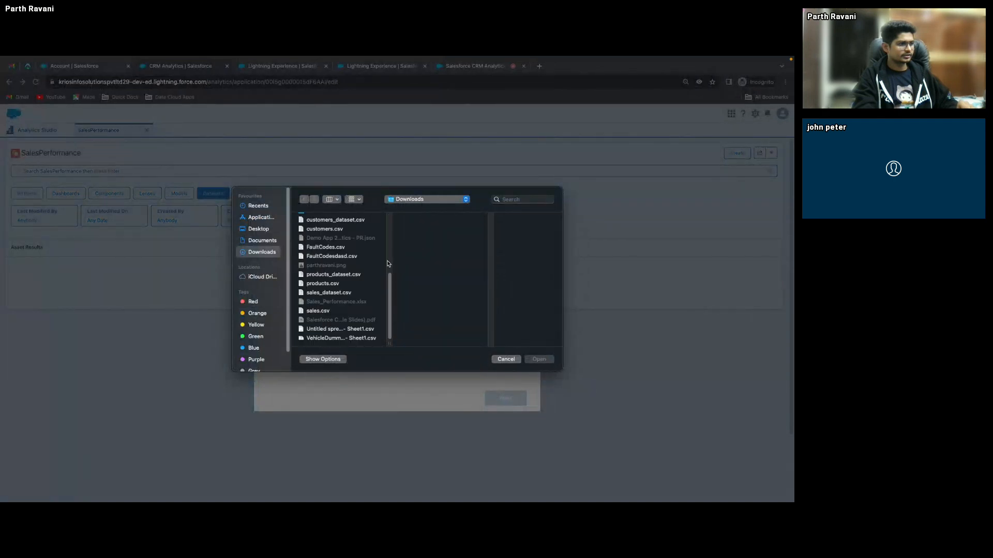
double_click(350, 294)
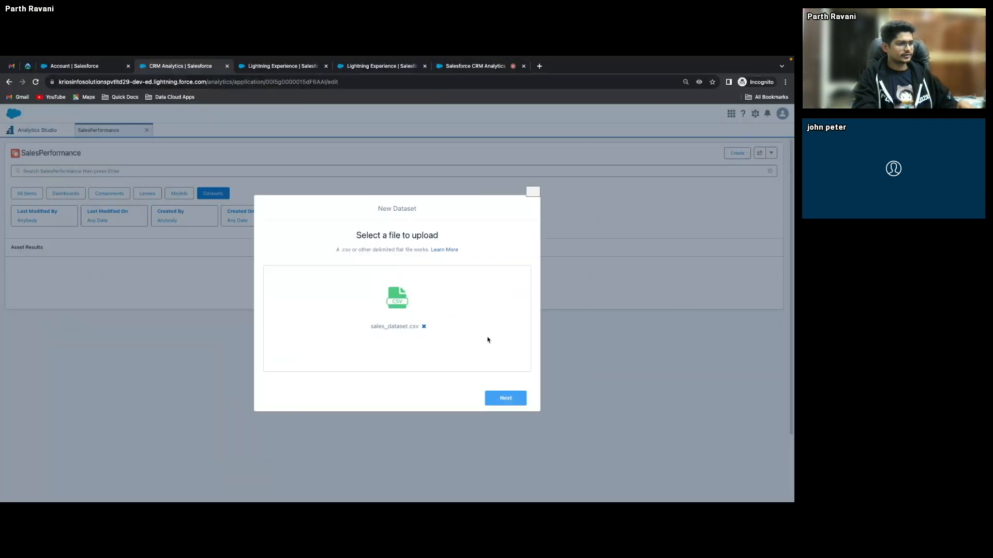
left_click(509, 398)
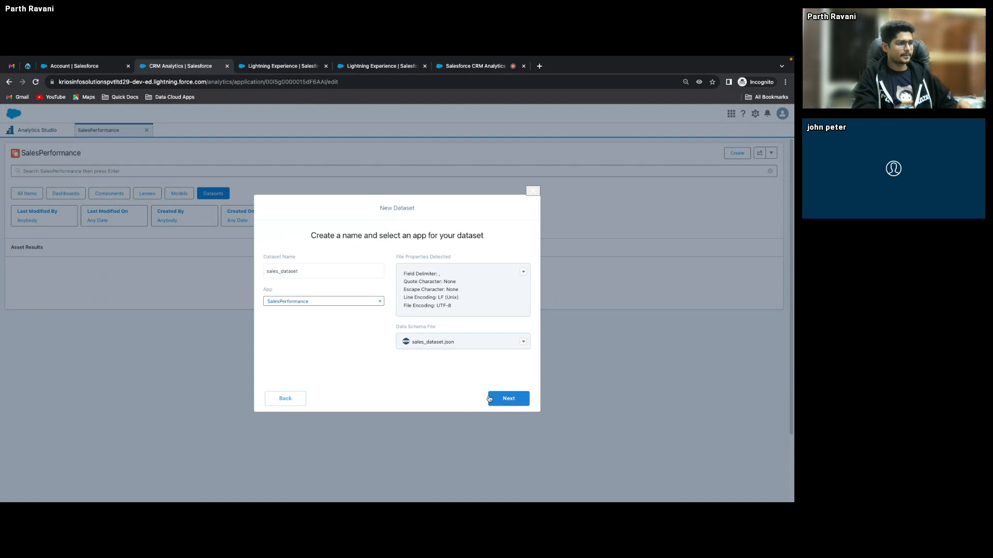
left_click(508, 399)
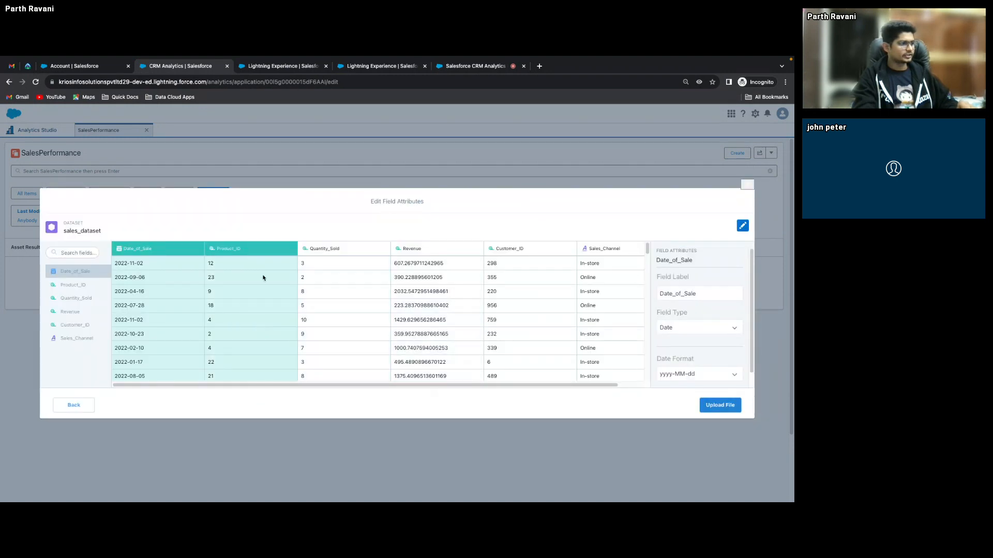
Set the field type of the Product_ID and Customer_ID columns in sales_dataset to Dimension.
left_click(261, 254)
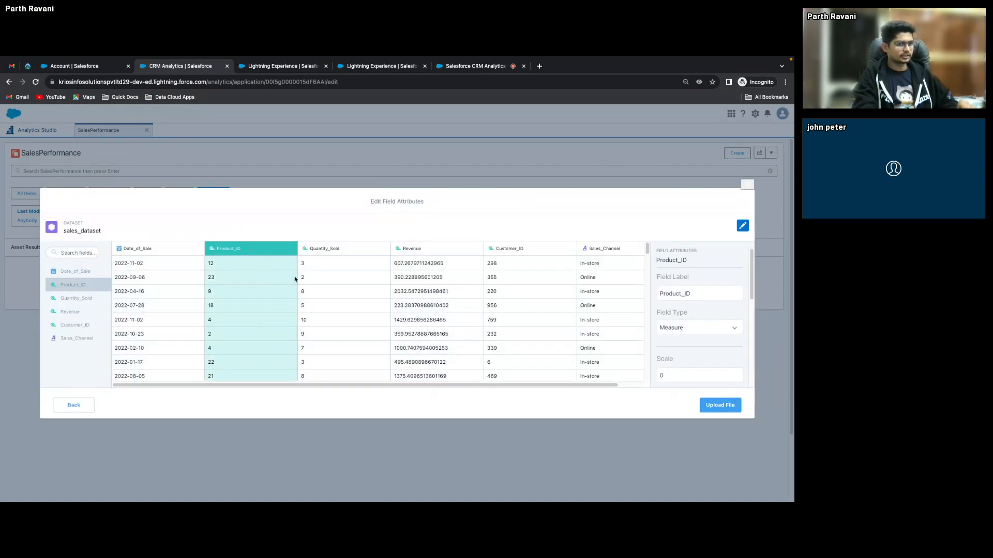
left_click(698, 328)
left_click(677, 363)
left_click_drag(268, 385, 206, 398)
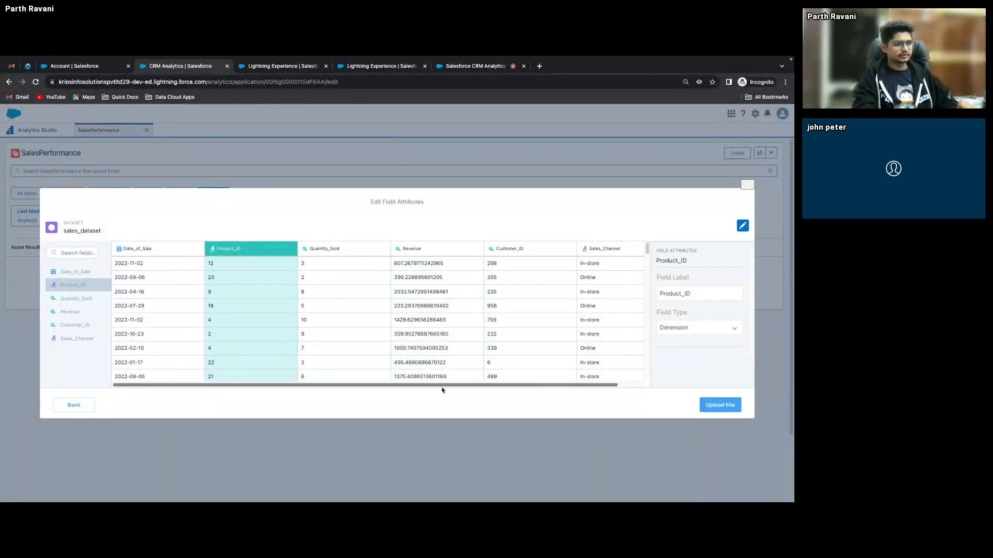
left_click_drag(427, 386, 306, 405)
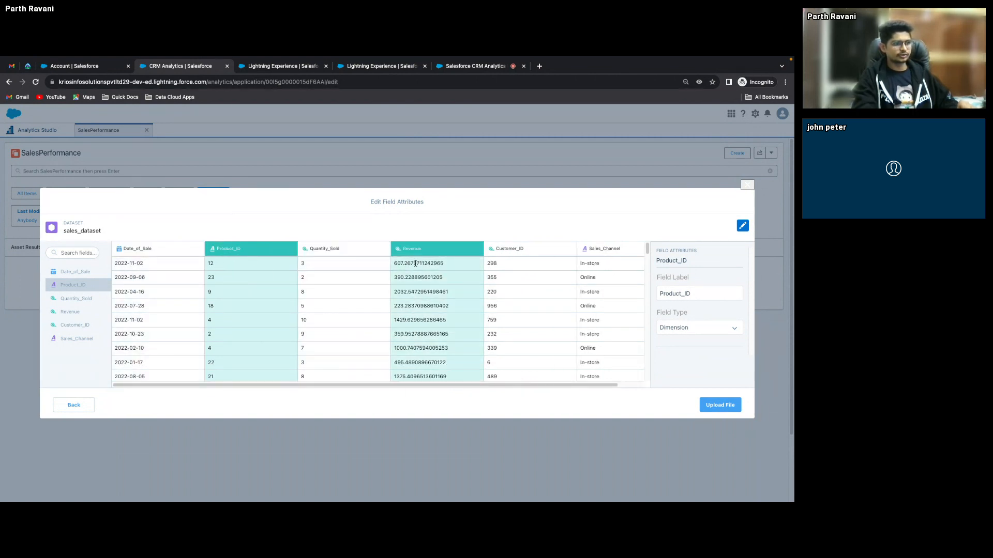
left_click(530, 251)
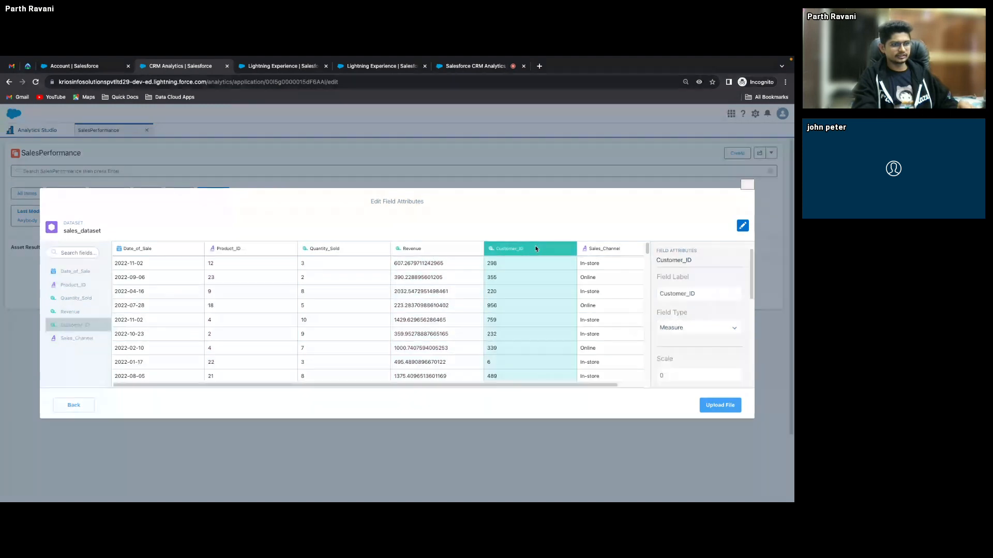
left_click(691, 329)
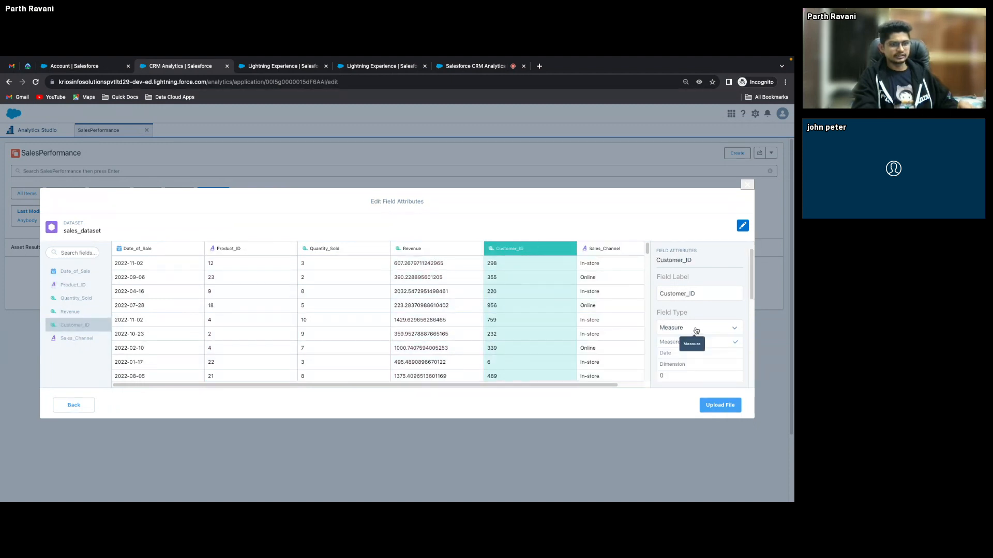
left_click(691, 363)
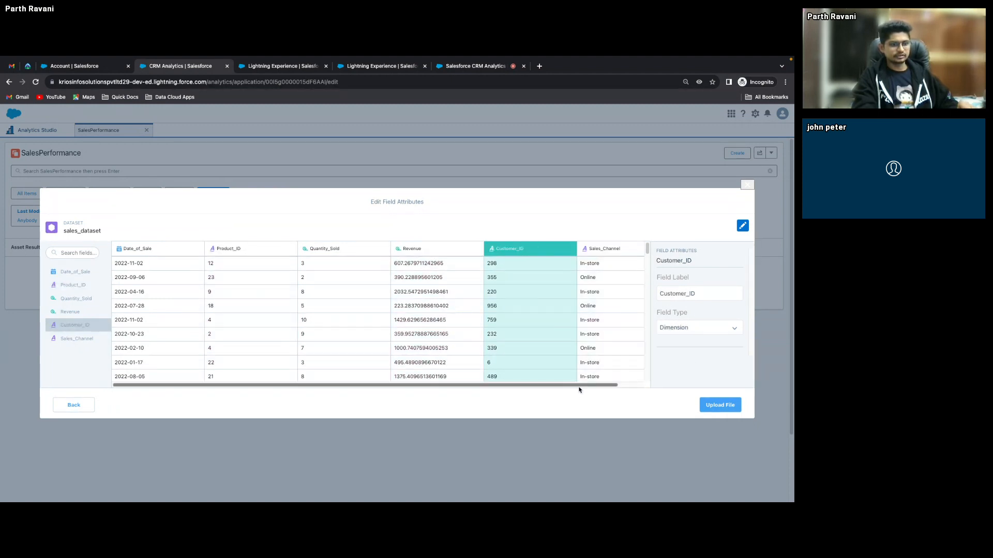
Upload the sales_dataset file and return to the SalesPerformance app with its asset list reloaded.
left_click_drag(579, 387, 625, 383)
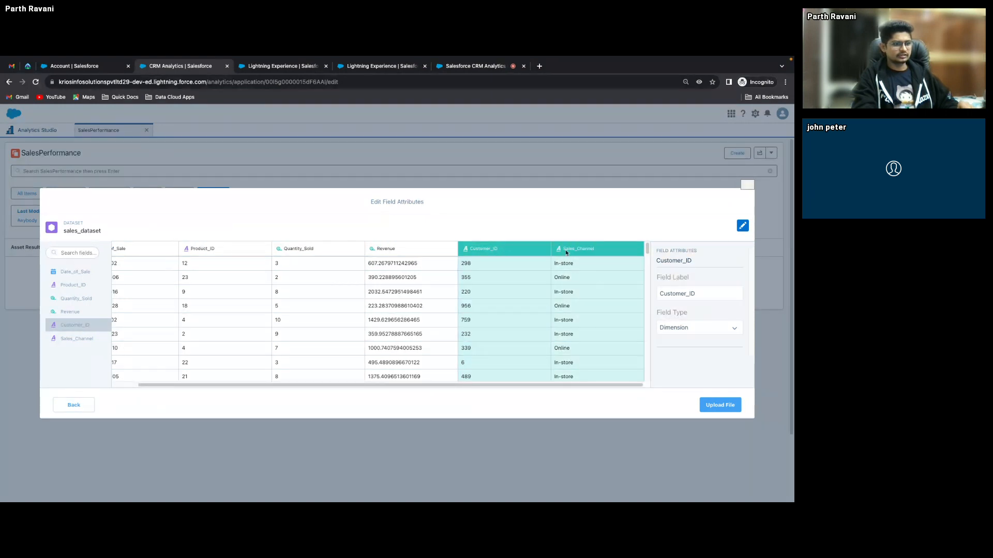
left_click_drag(365, 387, 304, 392)
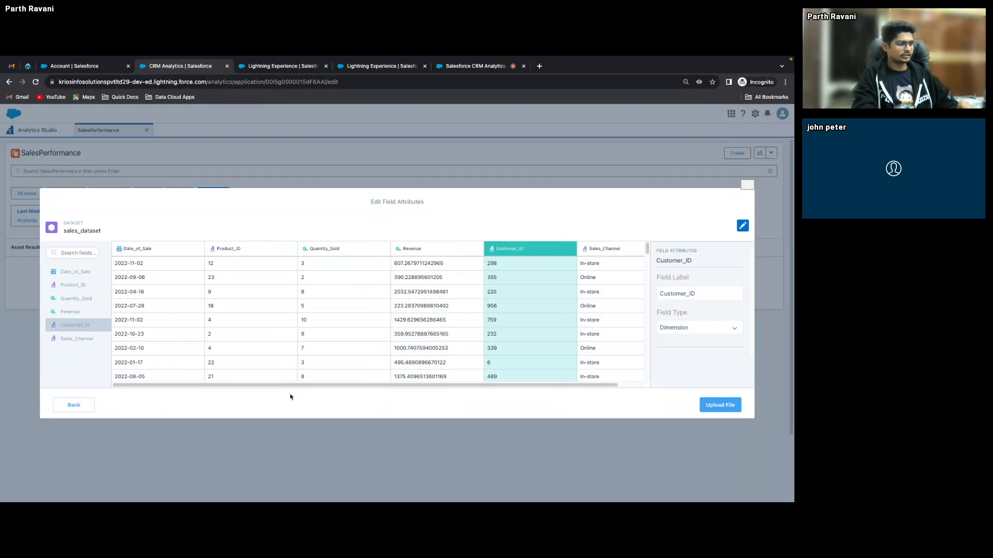
left_click(720, 405)
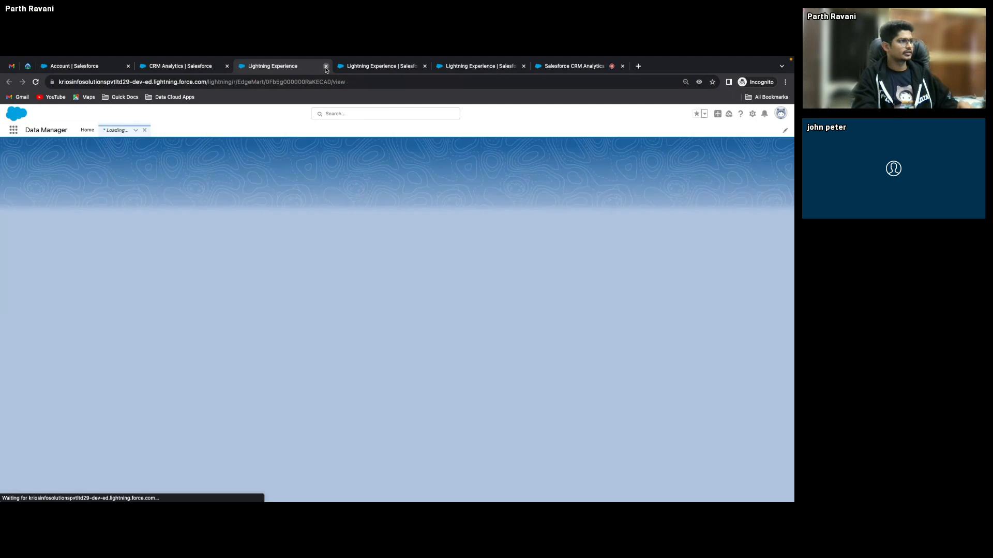
left_click(326, 66)
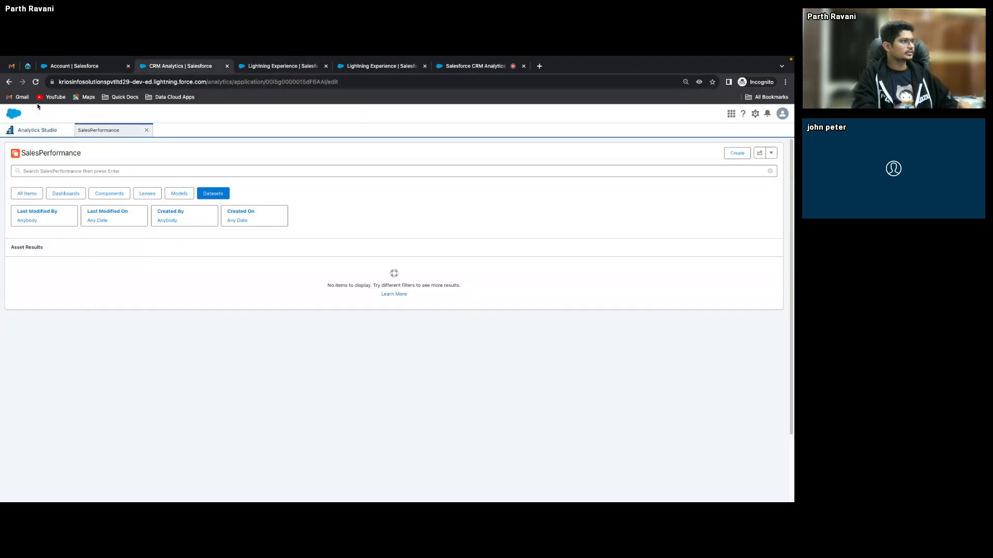
left_click(35, 82)
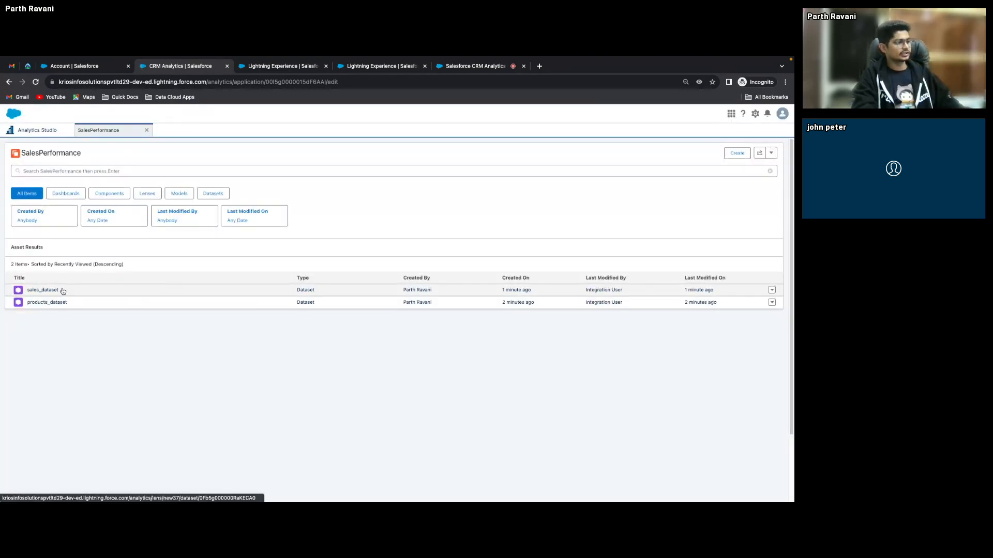
Start a new dataset from customers_dataset.csv in the SalesPerformance app and proceed to its field attributes.
left_click(731, 155)
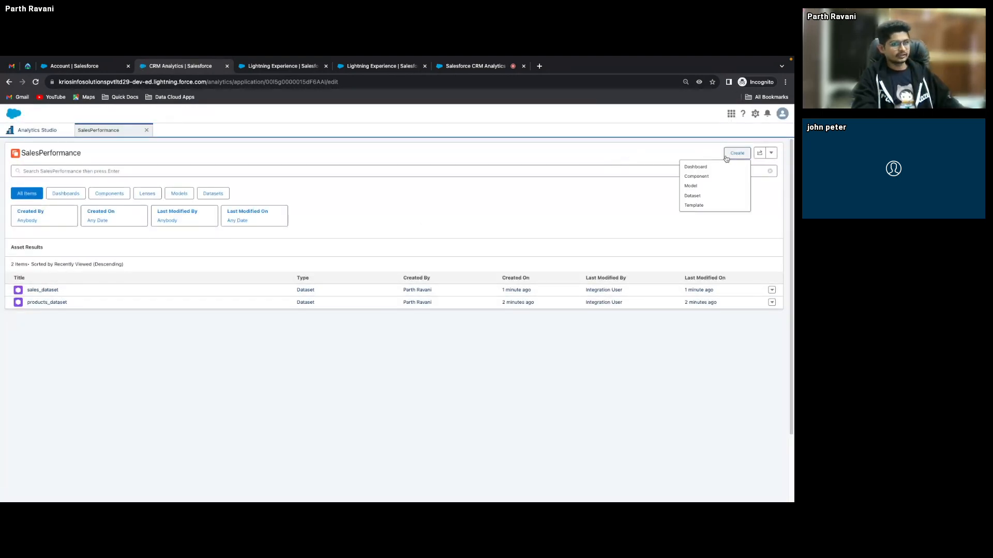
left_click(702, 195)
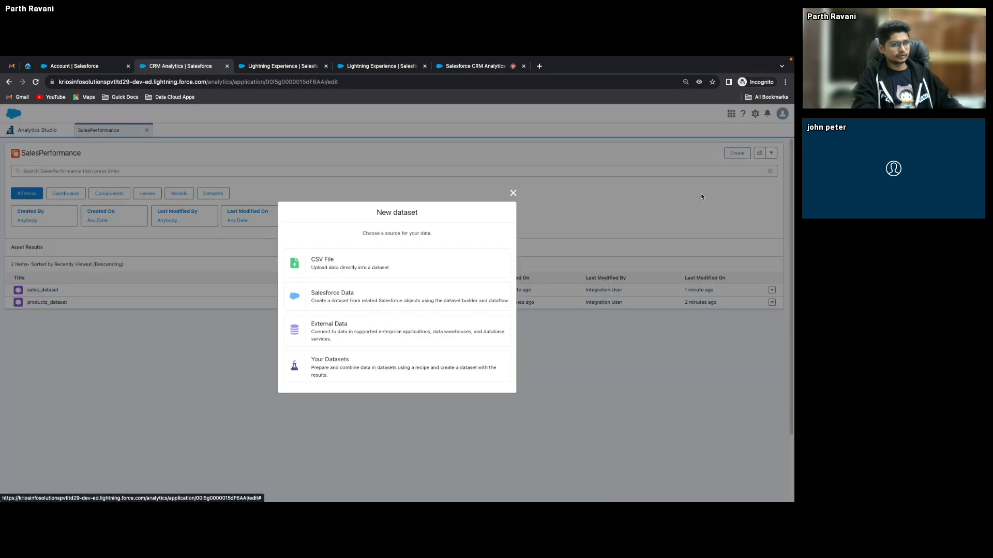
left_click(409, 273)
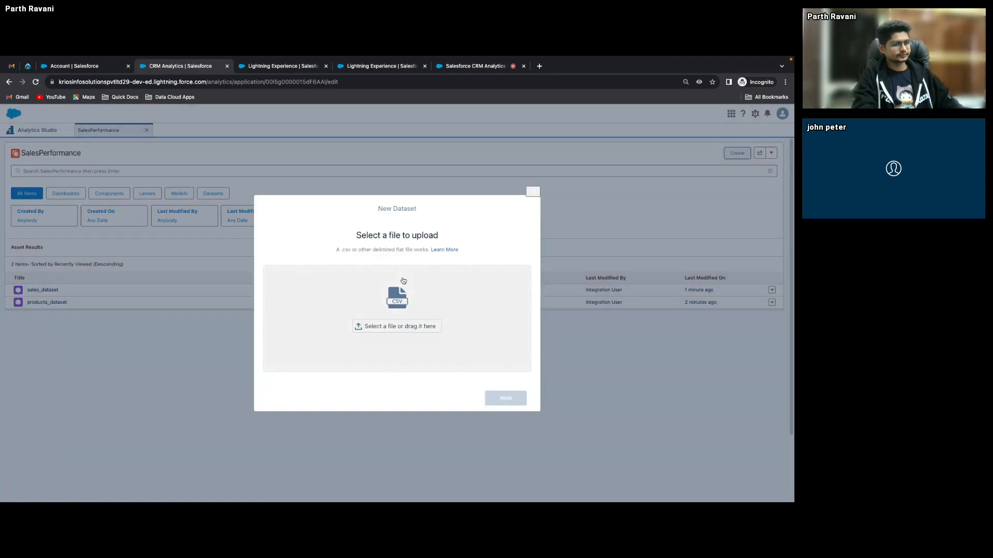
left_click(404, 328)
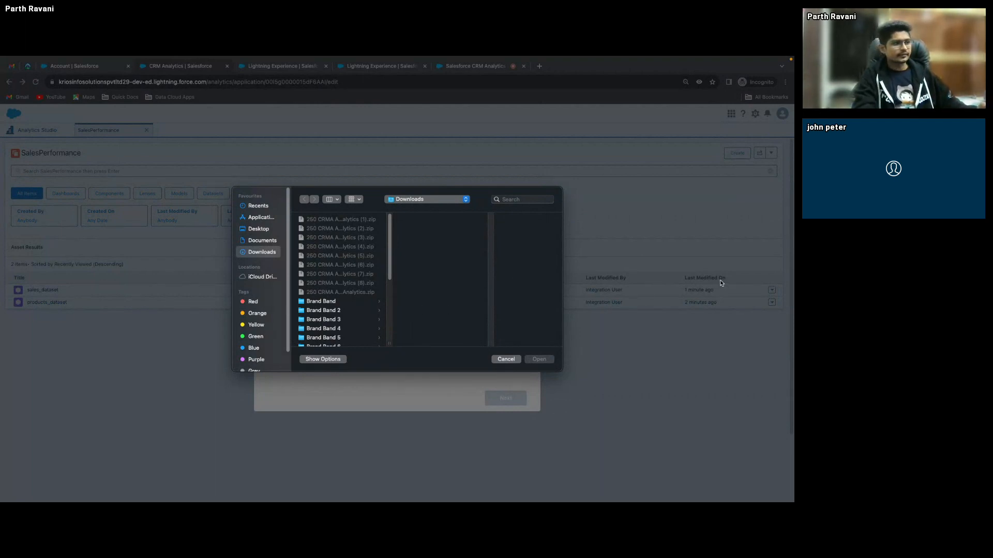
scroll(374, 261, "down", 5)
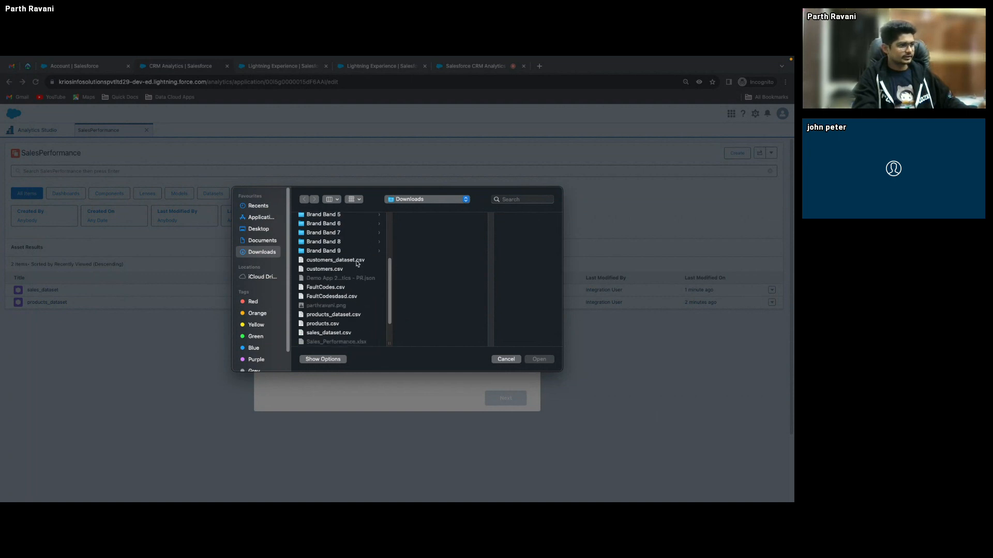
left_click(357, 261)
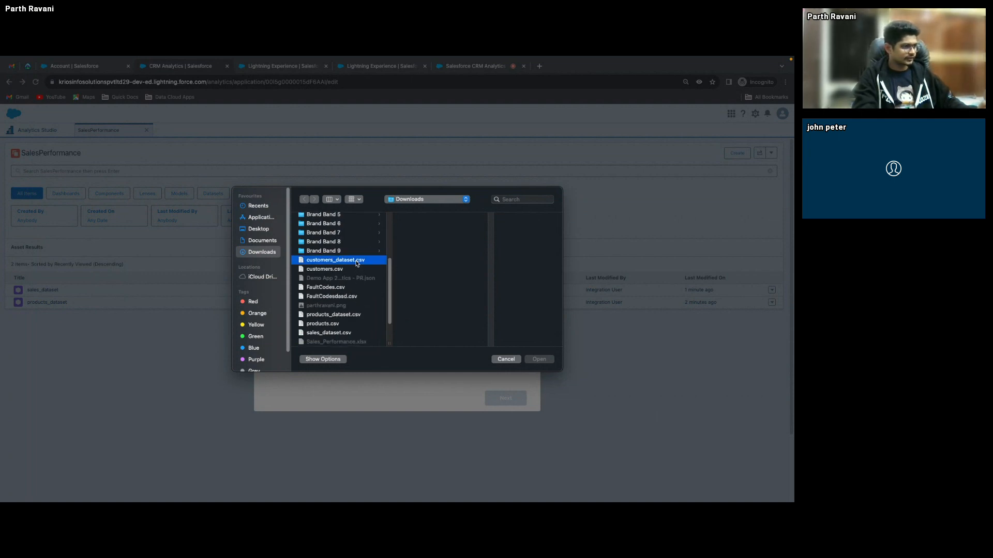
left_click(539, 358)
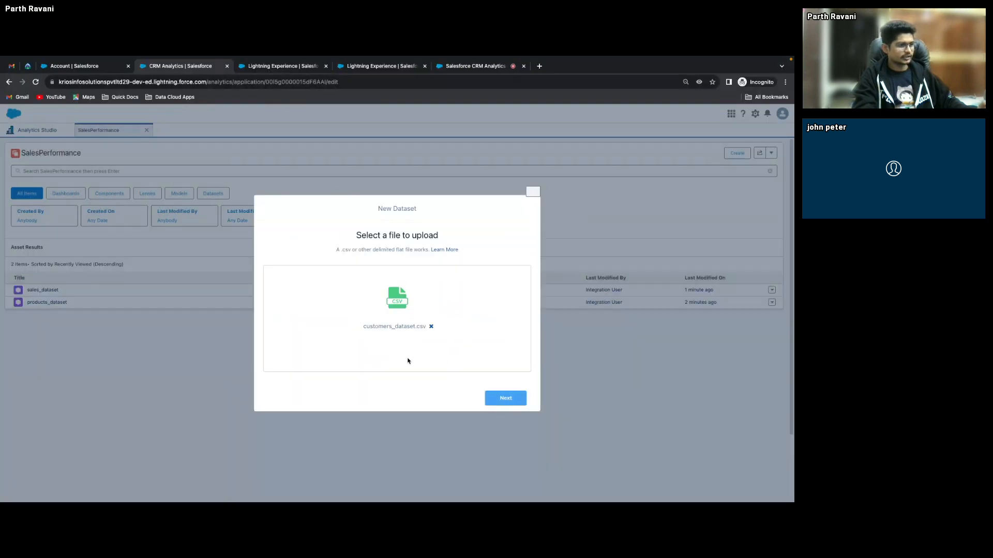
left_click(495, 397)
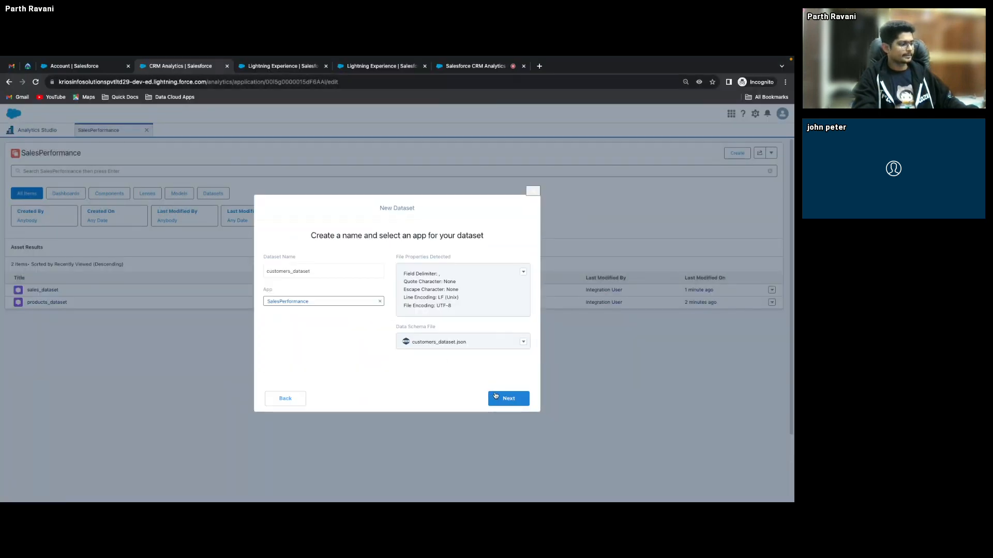
left_click(499, 394)
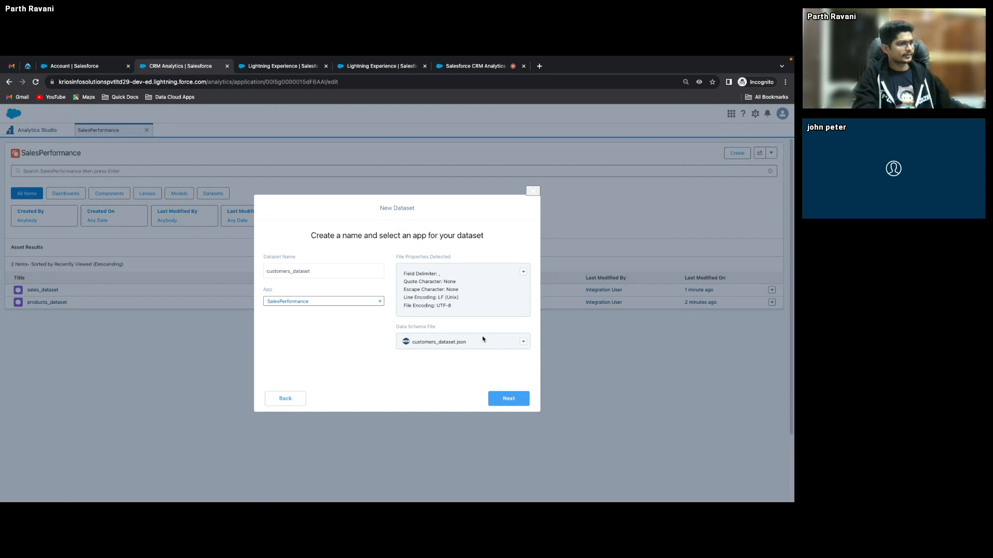
left_click(509, 399)
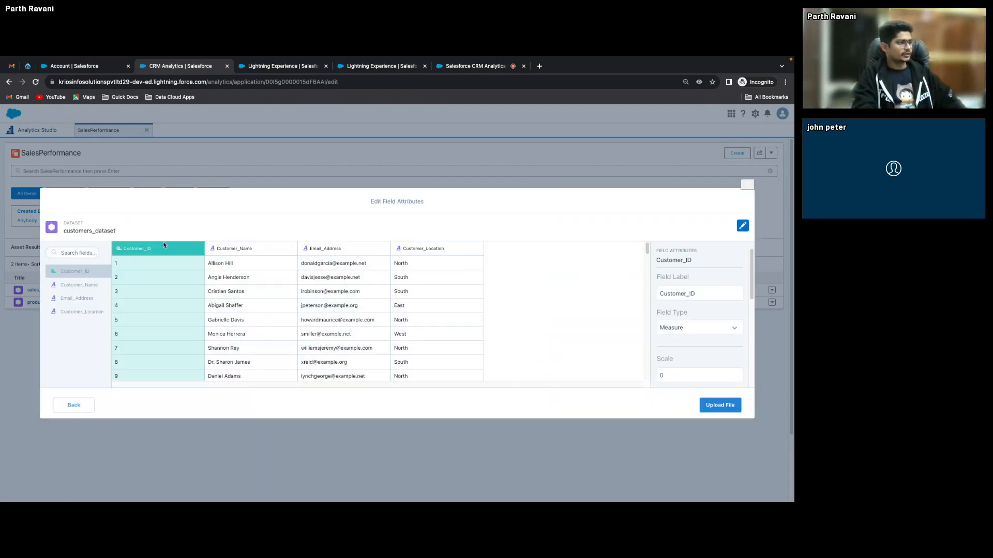
Set the Customer_ID field type in customers_dataset to Dimension and upload the file.
left_click(691, 327)
left_click(692, 365)
left_click(723, 404)
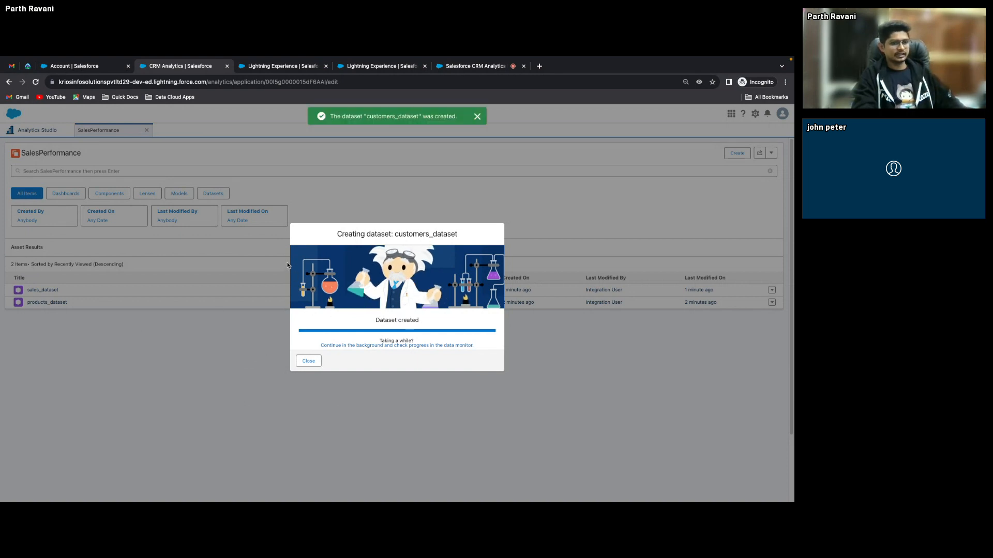
Close the newly opened dataset page, go to the Analytics Studio home page, and switch to the Data Manager recipes list.
left_click(477, 118)
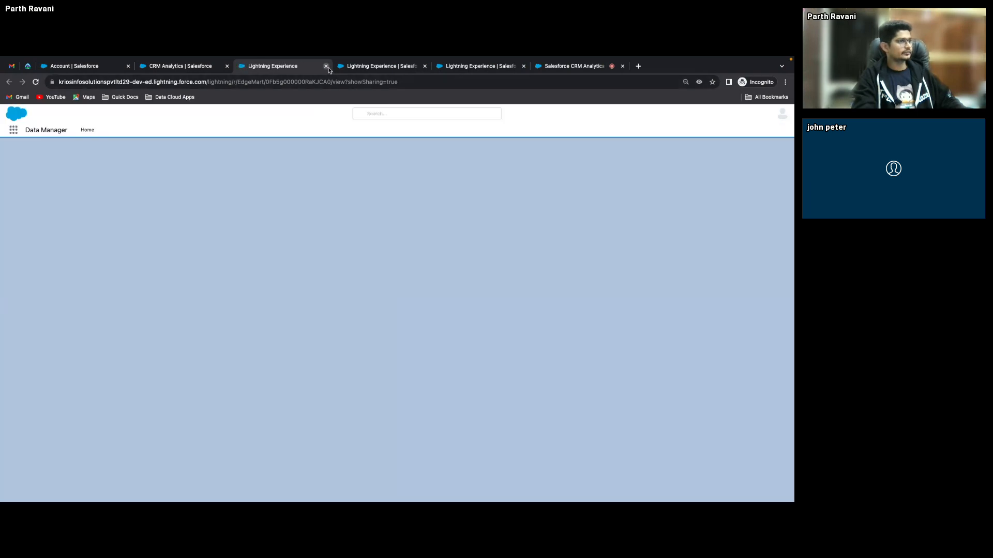
left_click(327, 66)
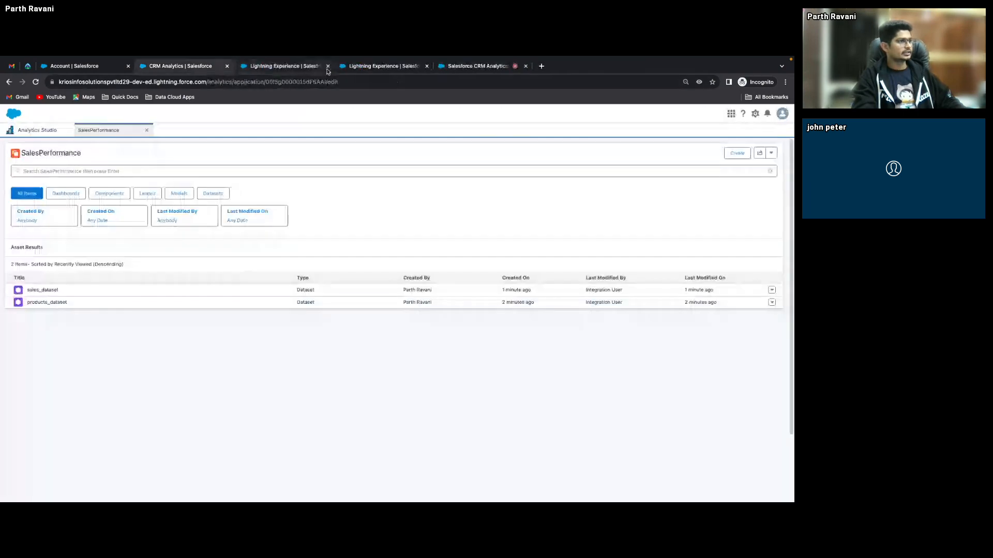
left_click(58, 135)
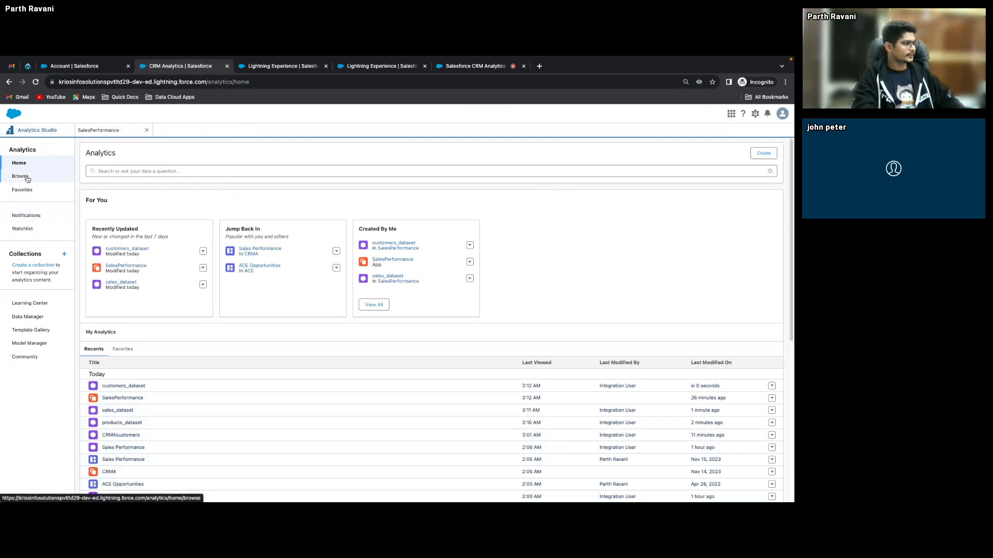
left_click(280, 65)
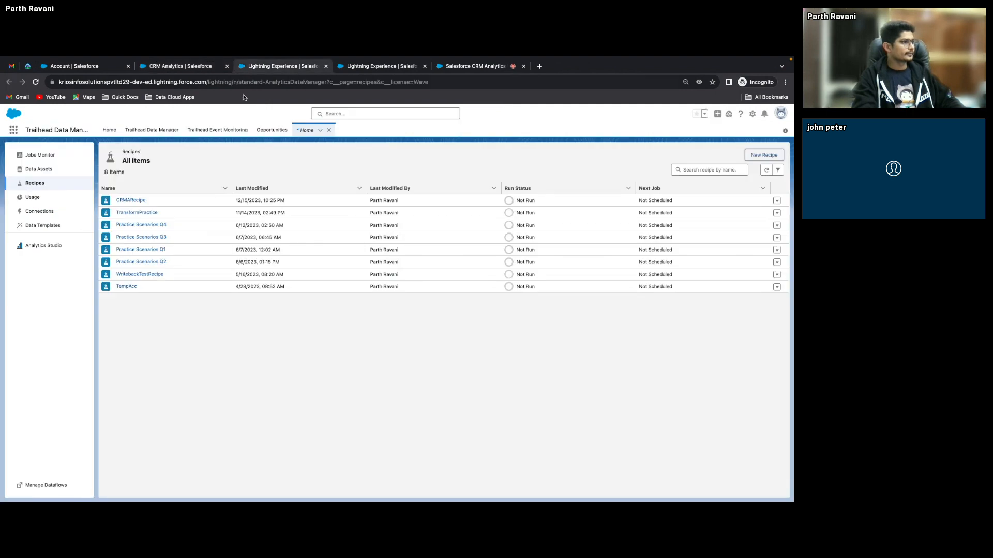
Open the CRMARecipe recipe and preview the data of its CRMAsales, CRMAcustomers and CRMAproducts input nodes.
left_click(131, 200)
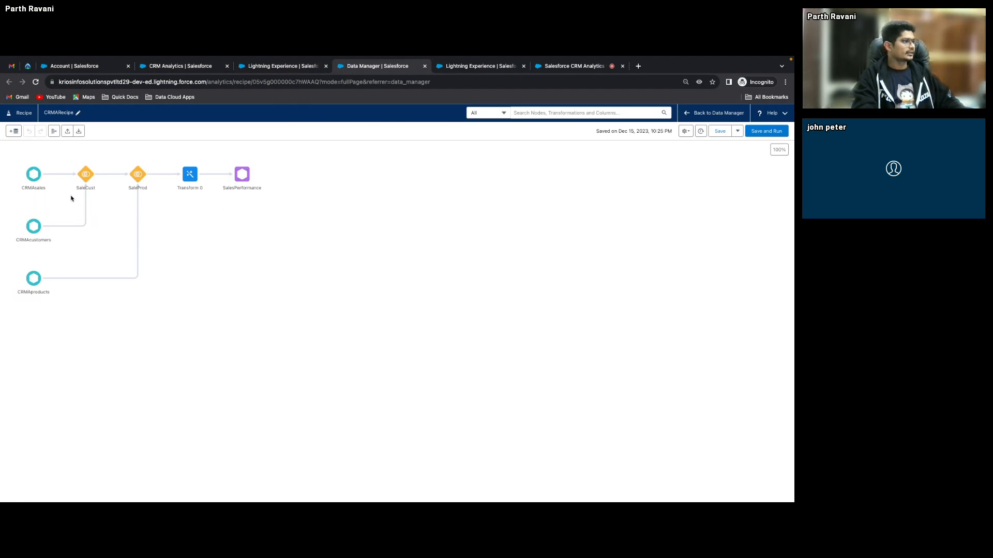
left_click(35, 179)
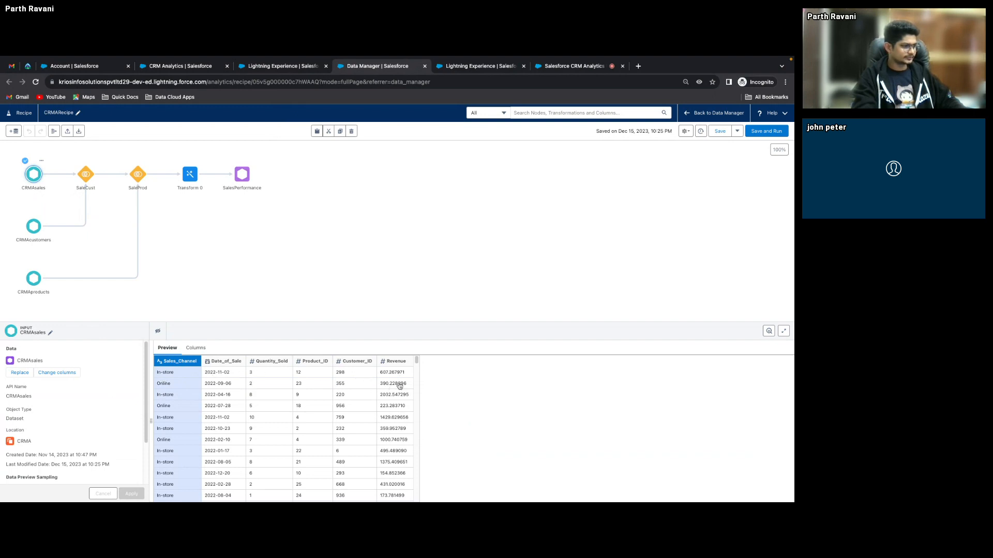
left_click(35, 227)
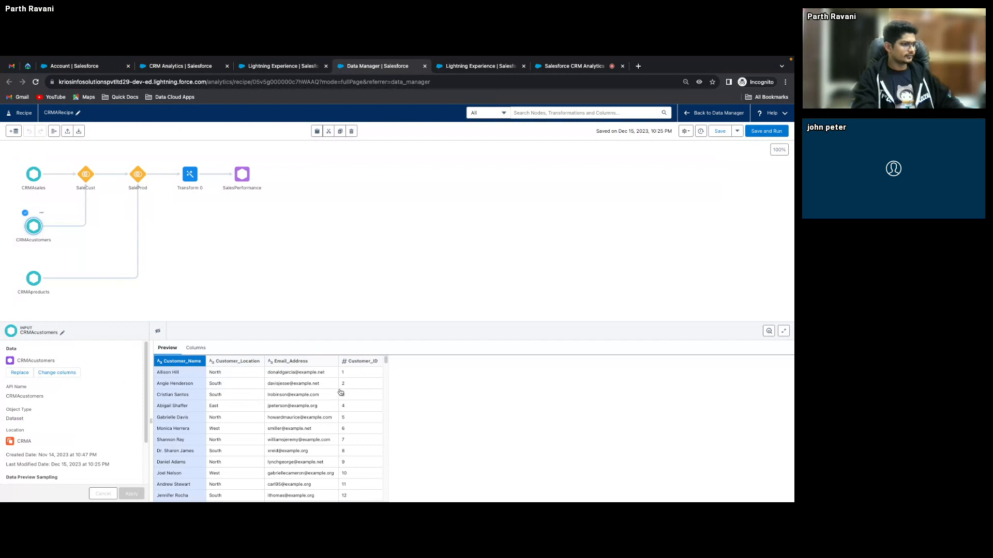
left_click(32, 279)
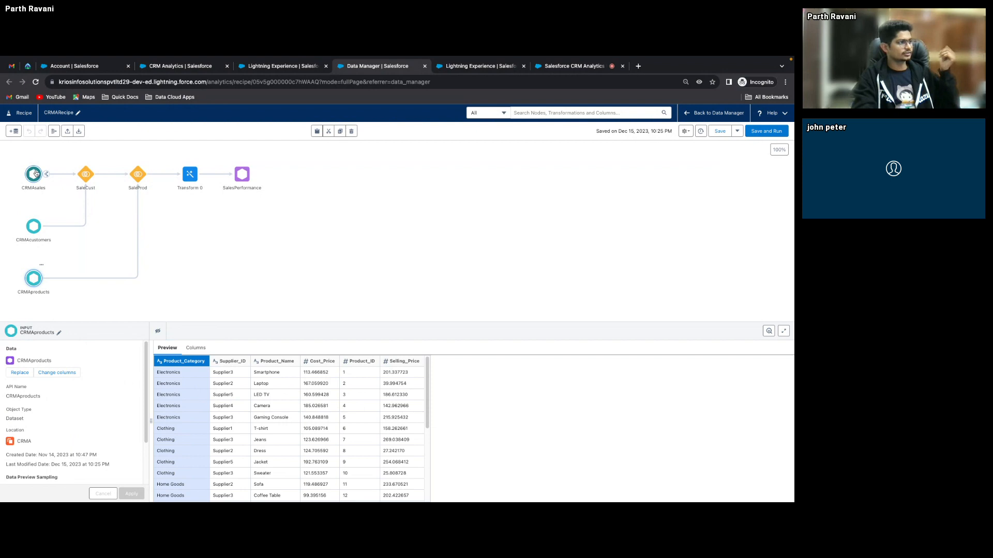
Examine the SaleCust join and compare it with the previews of its CRMAsales and CRMAcustomers inputs.
left_click(86, 175)
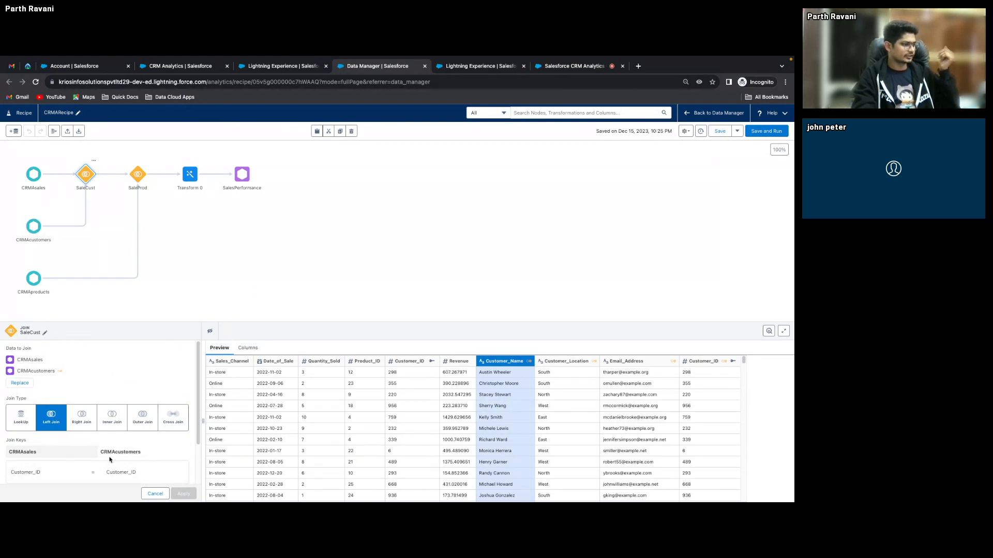
left_click(34, 174)
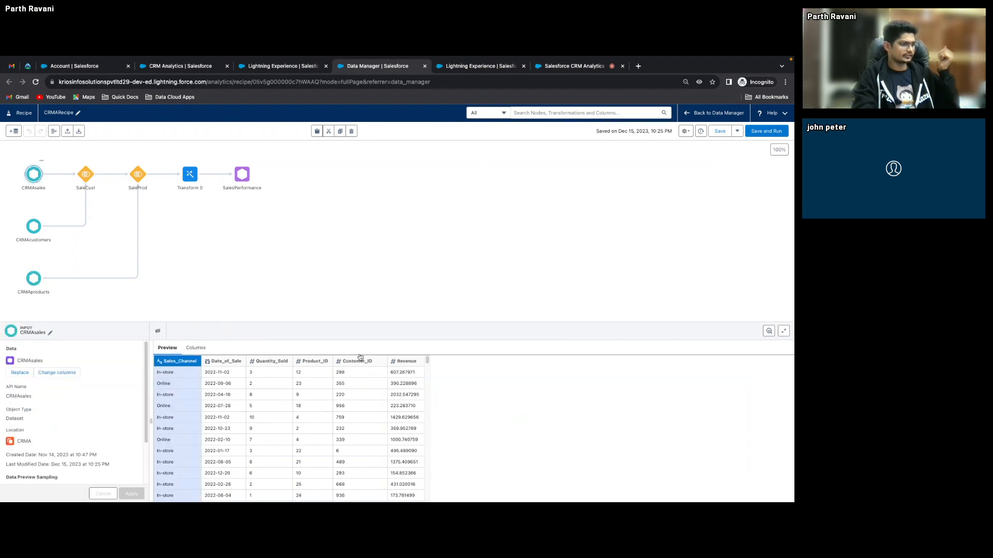
left_click(33, 226)
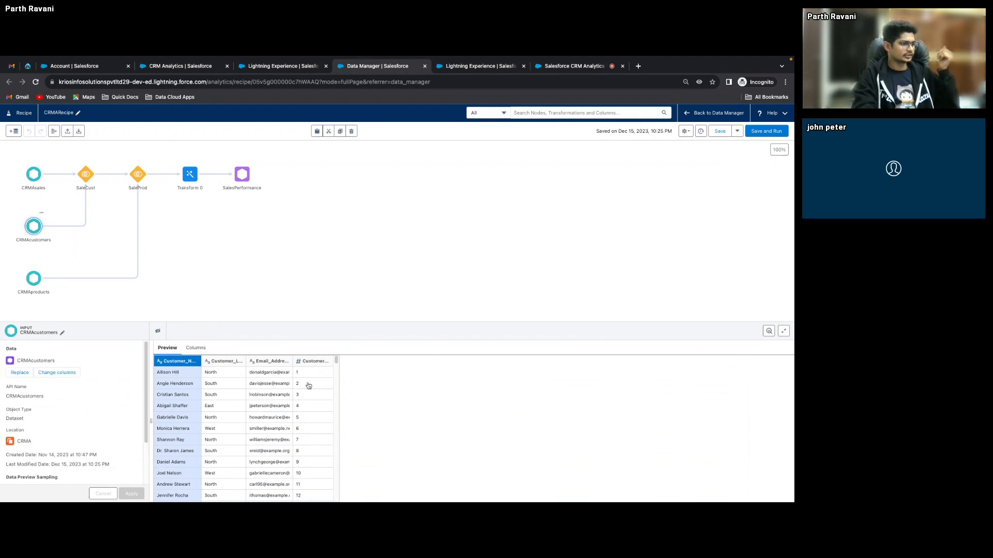
left_click(87, 179)
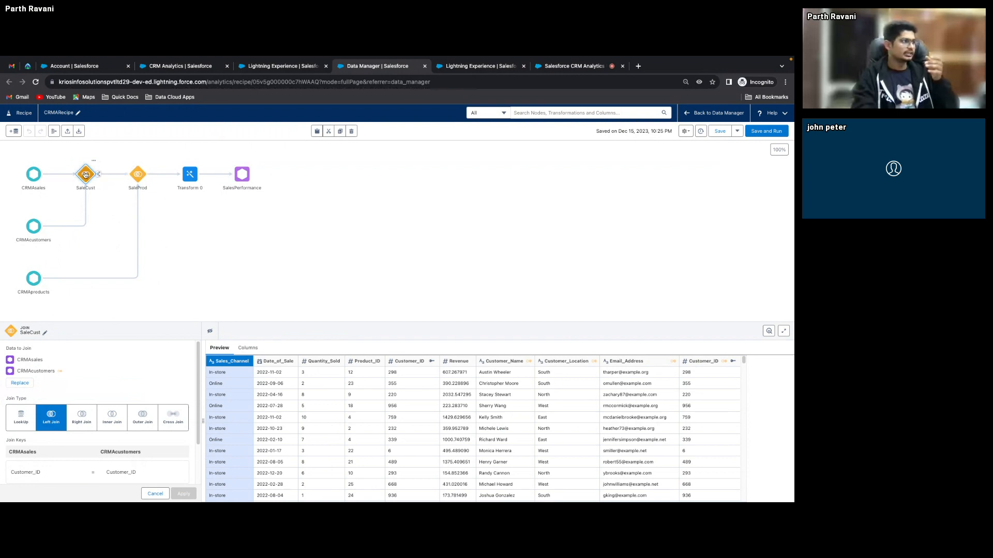
left_click(87, 176)
left_click(87, 177)
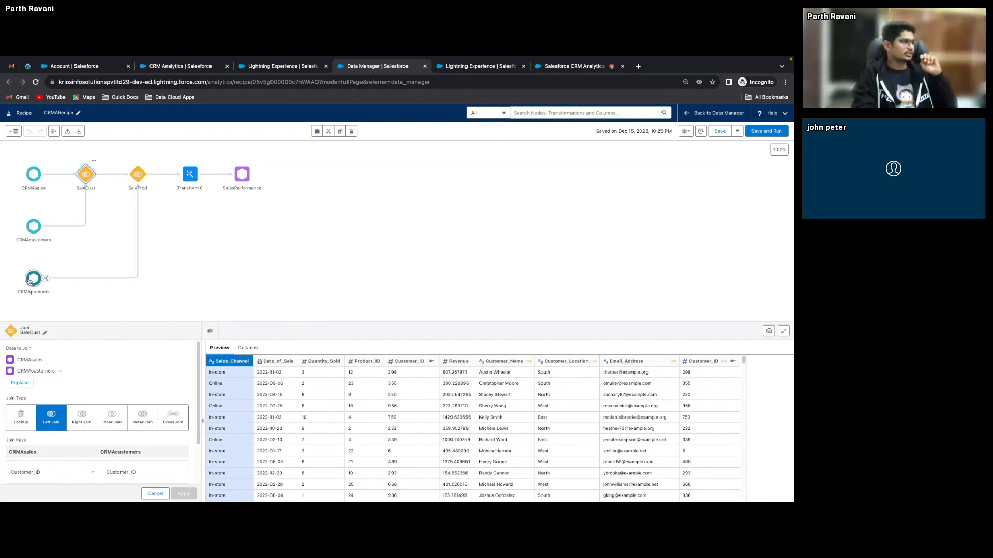
Highlight the Product_ID column in the CRMAsales preview and inspect the SaleProd join that uses it.
left_click(33, 174)
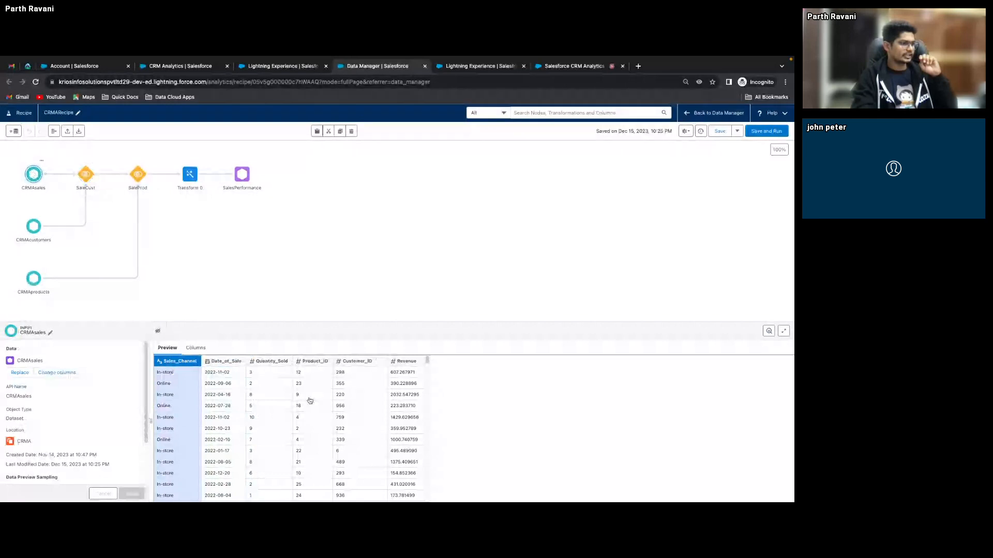
left_click(312, 361)
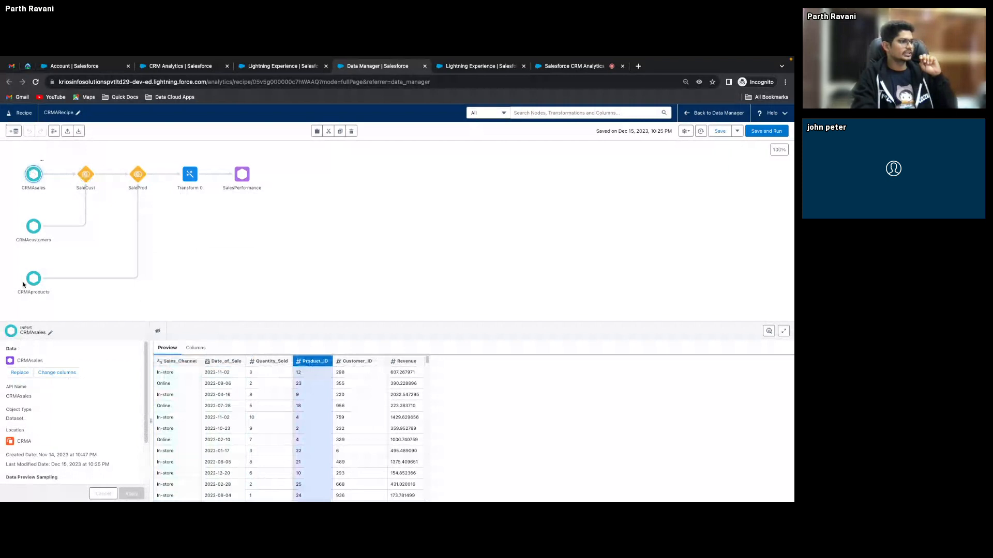
left_click(137, 174)
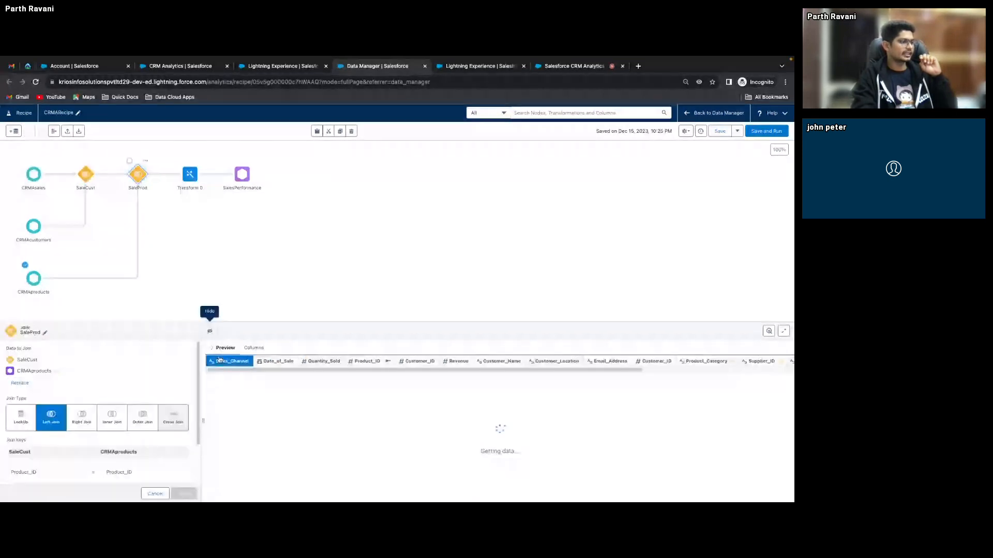
Review the CRMAsales node's data preview sampling settings and the input sources of the SaleCust and SaleProd joins.
left_click(32, 176)
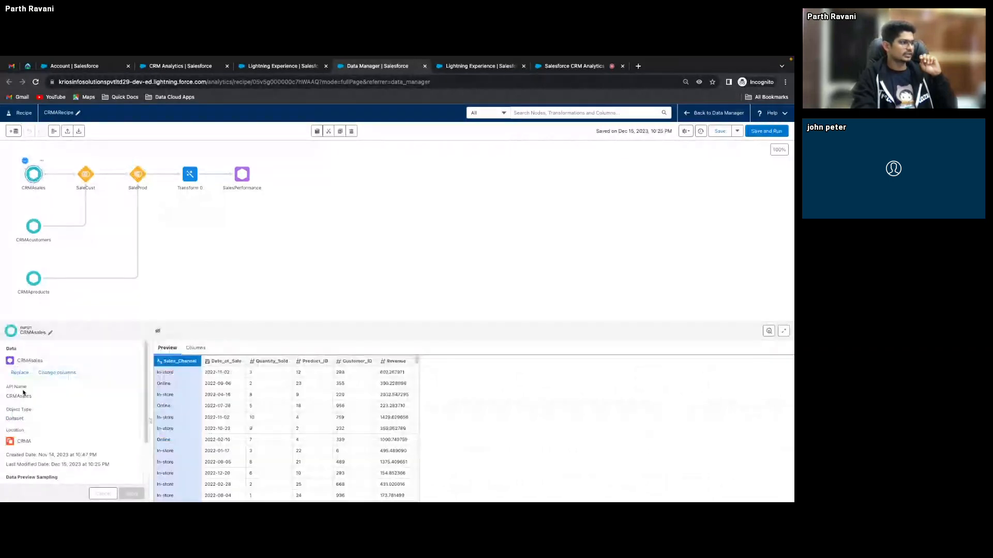
scroll(22, 393, "down", 1)
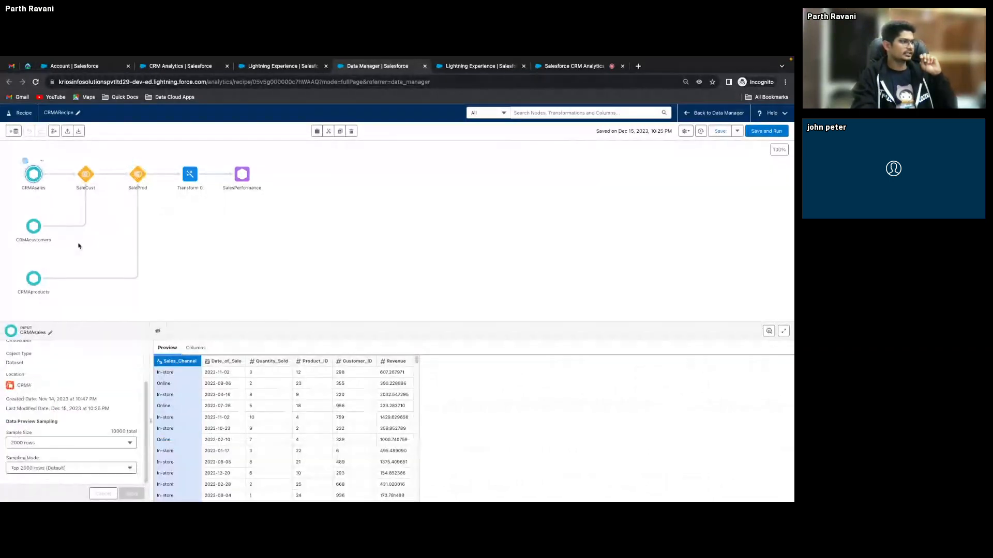
left_click(78, 246)
left_click(85, 174)
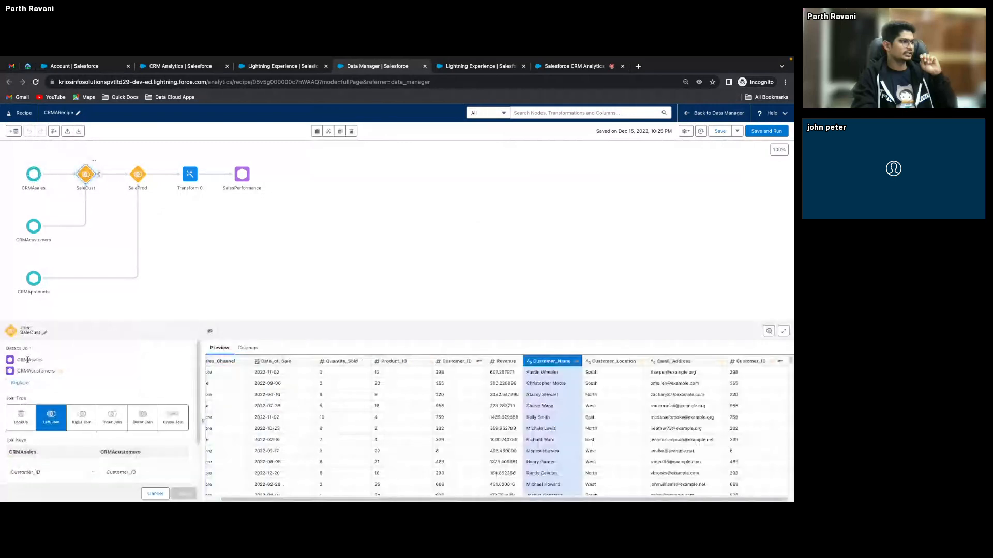
left_click(138, 174)
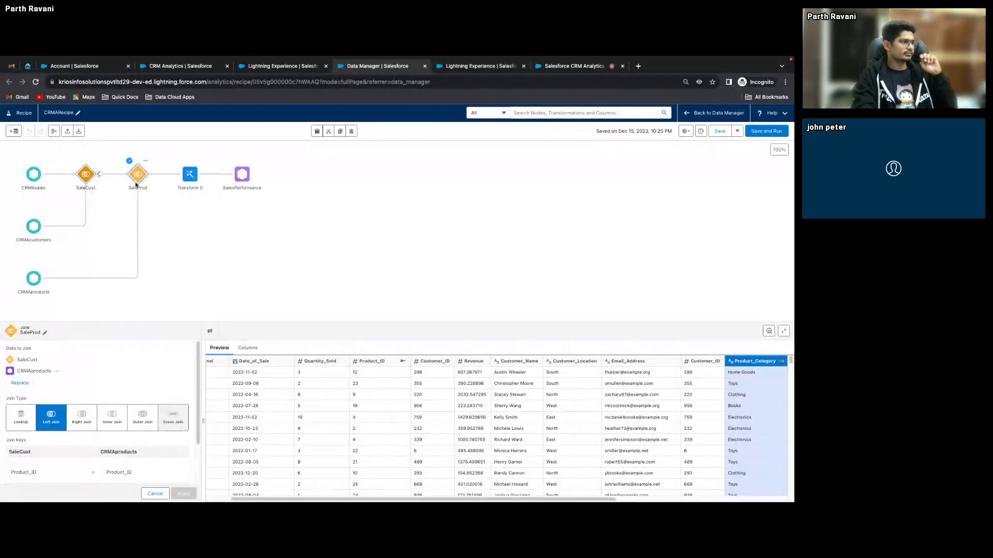
triple_click(32, 360)
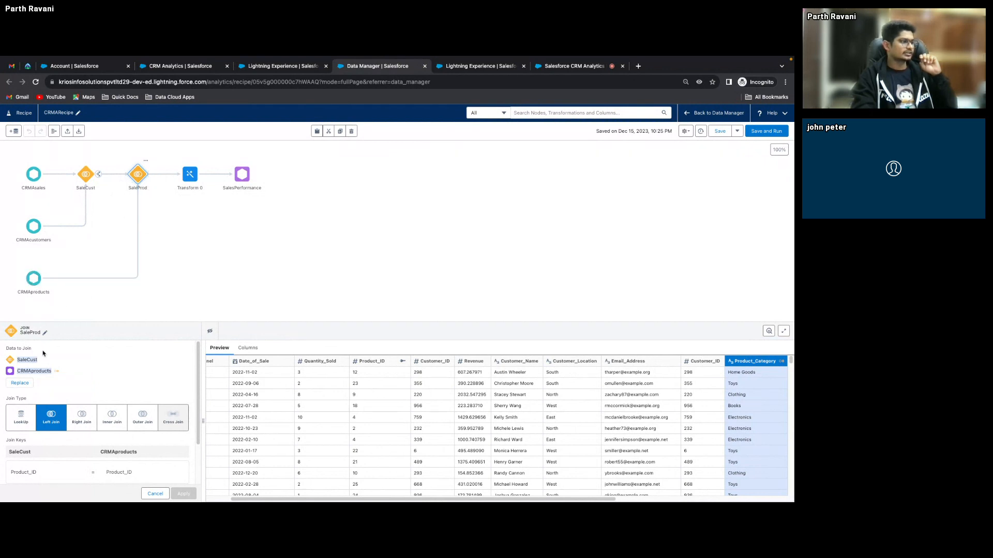
left_click(243, 172)
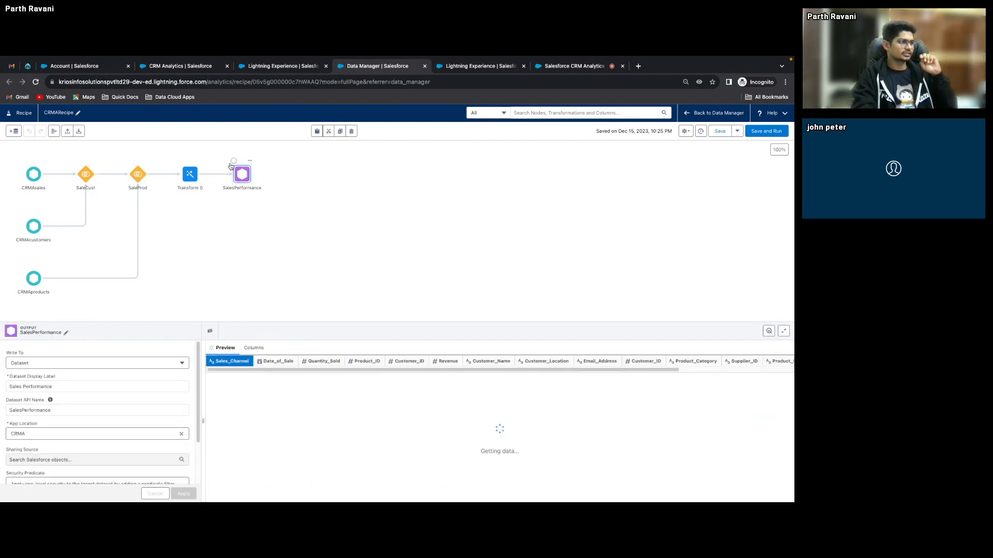
left_click(202, 175)
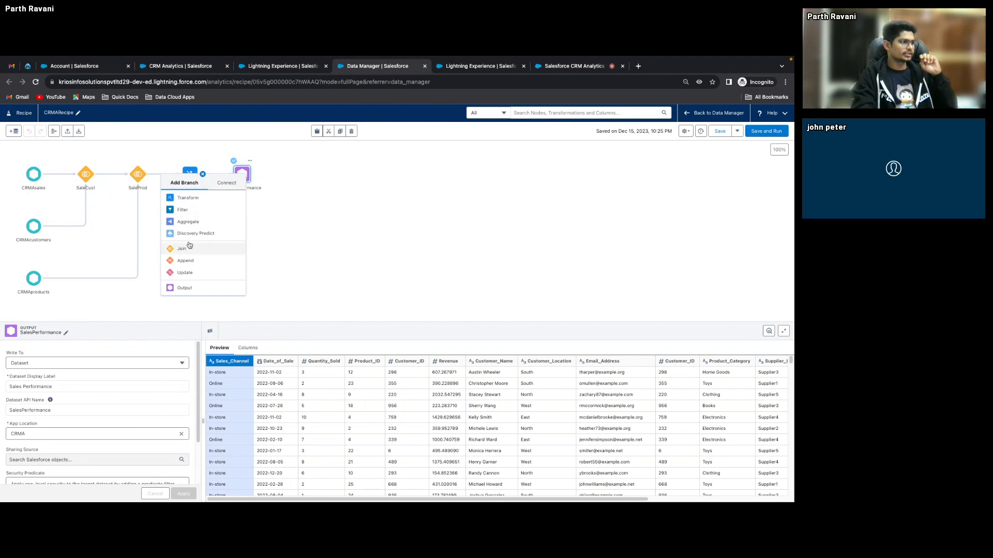
left_click(185, 288)
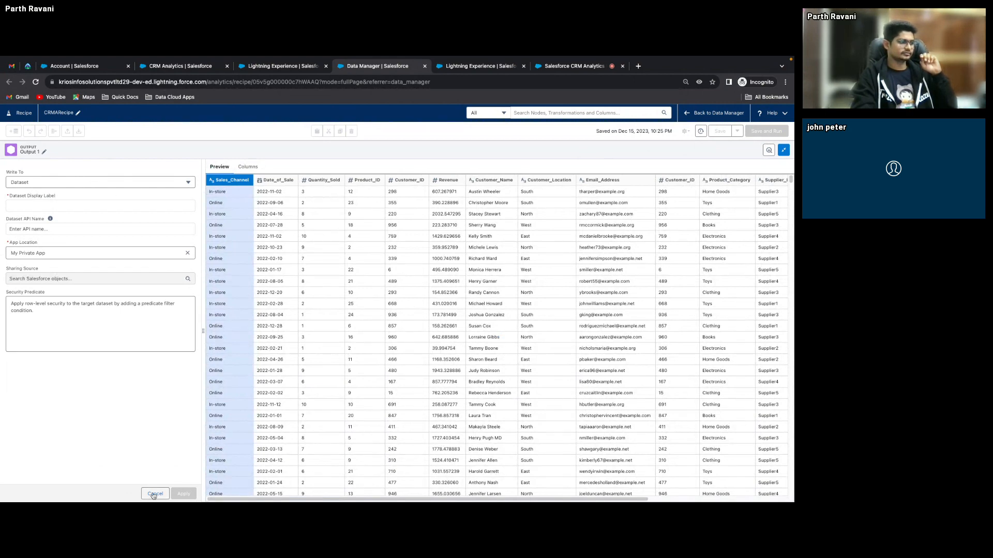
left_click(155, 493)
Rename the Transform 0 node as Transform.
left_click(190, 175)
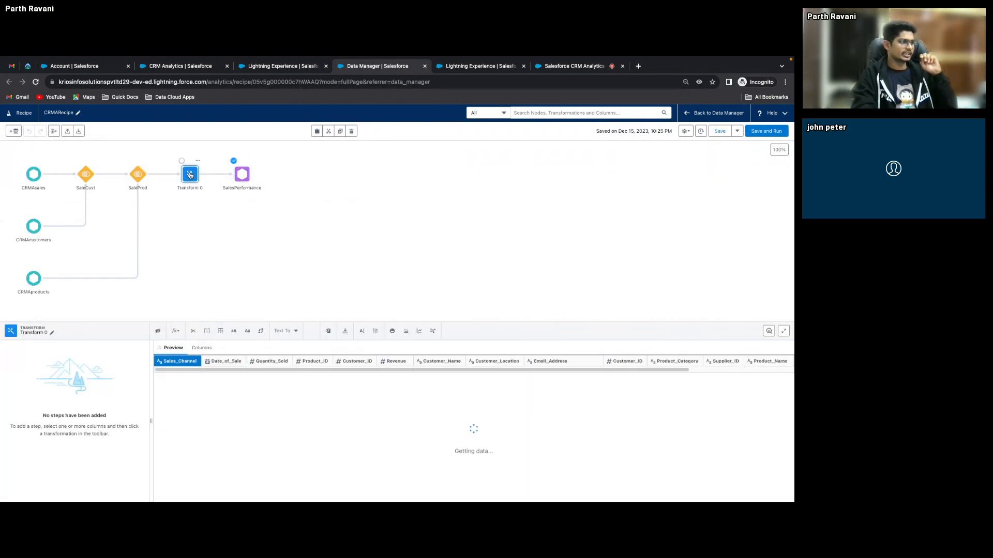
left_click(52, 335)
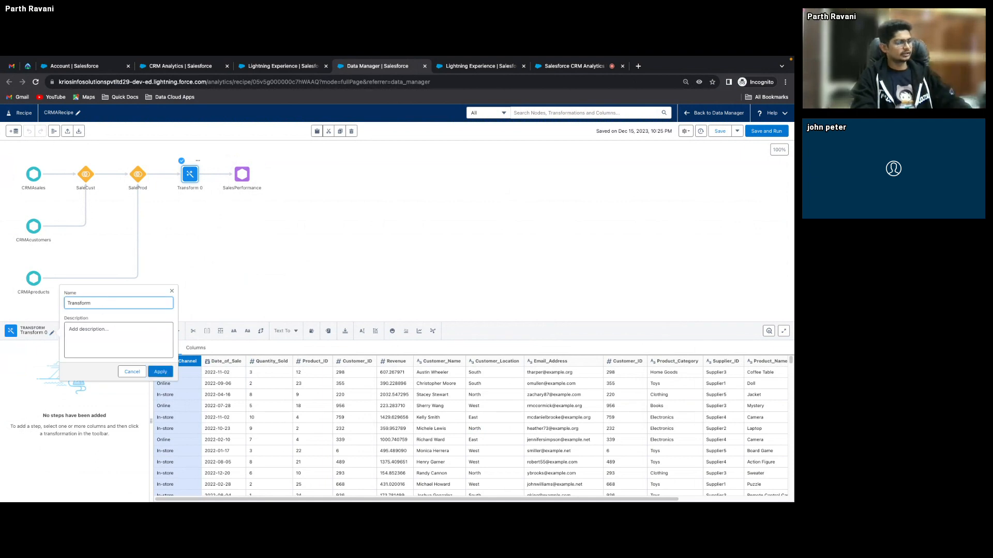
left_click(162, 371)
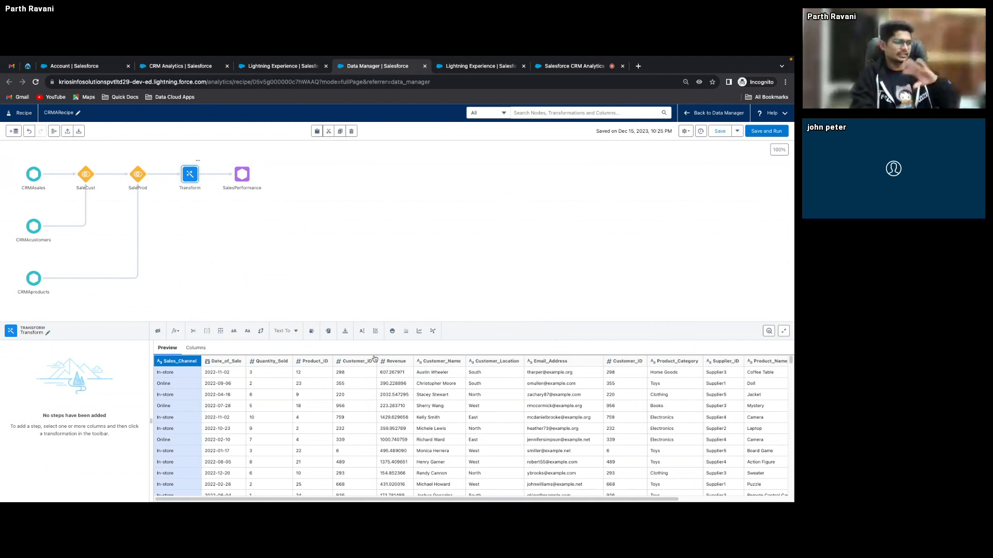
Start a custom formula in the Transform node and place the cursor in its empty formula editor.
left_click(179, 333)
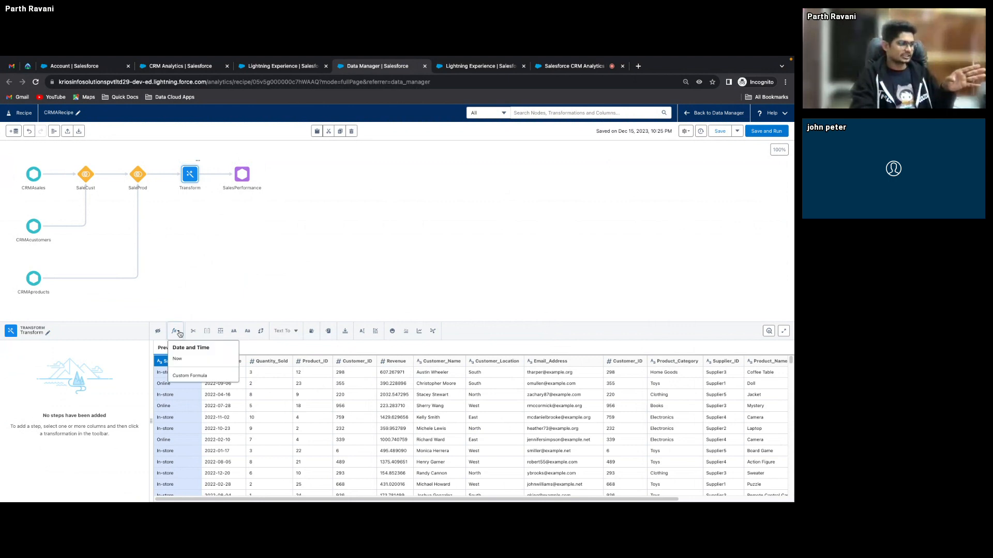
left_click(197, 379)
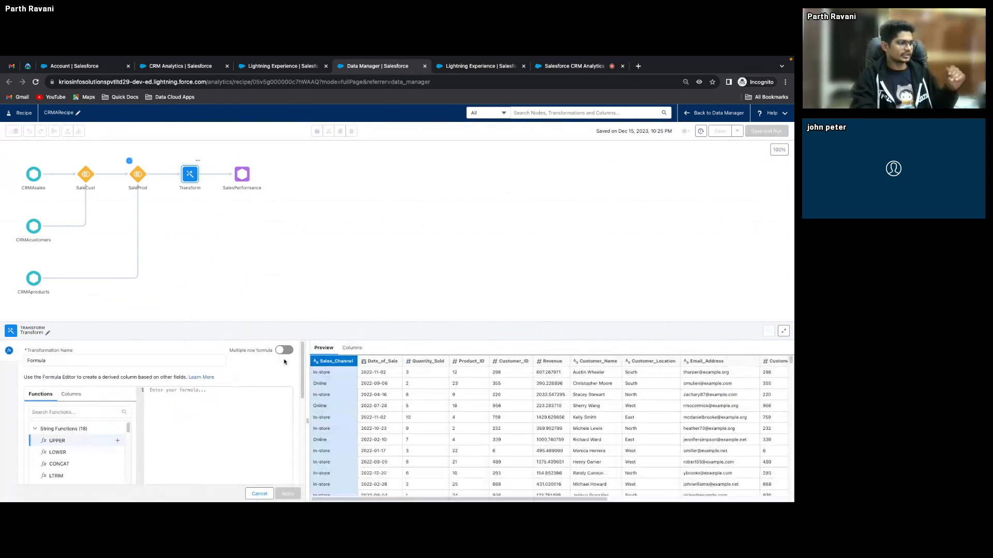
scroll(297, 368, "down", 2)
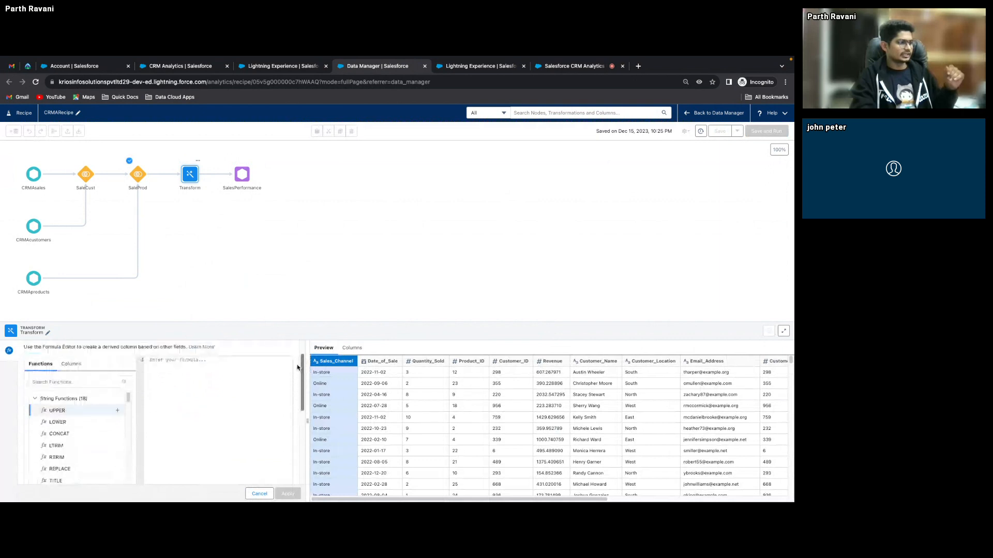
left_click(194, 377)
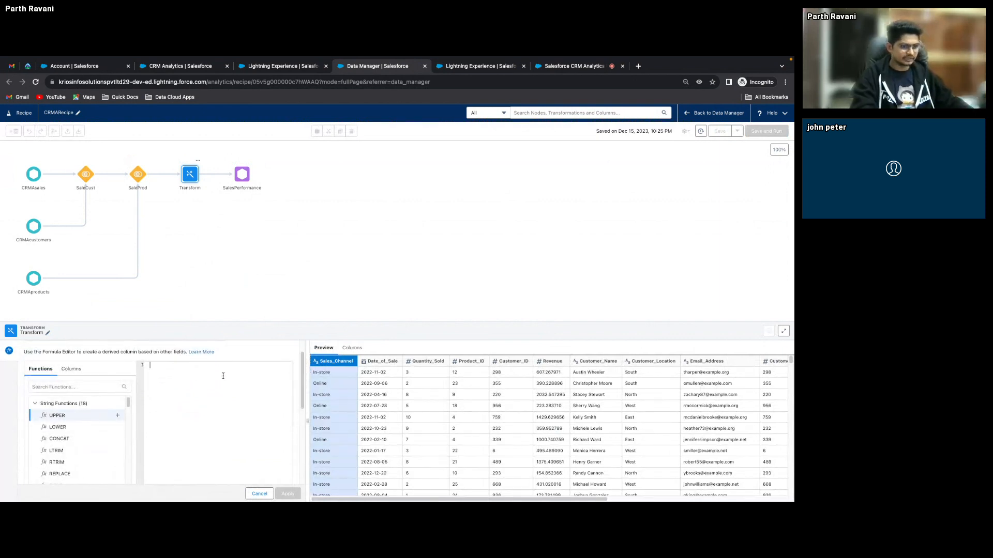
Search the formula functions for "cas" and insert the CASE function template into the formula.
double_click(546, 374)
left_click(190, 381)
type("Case")
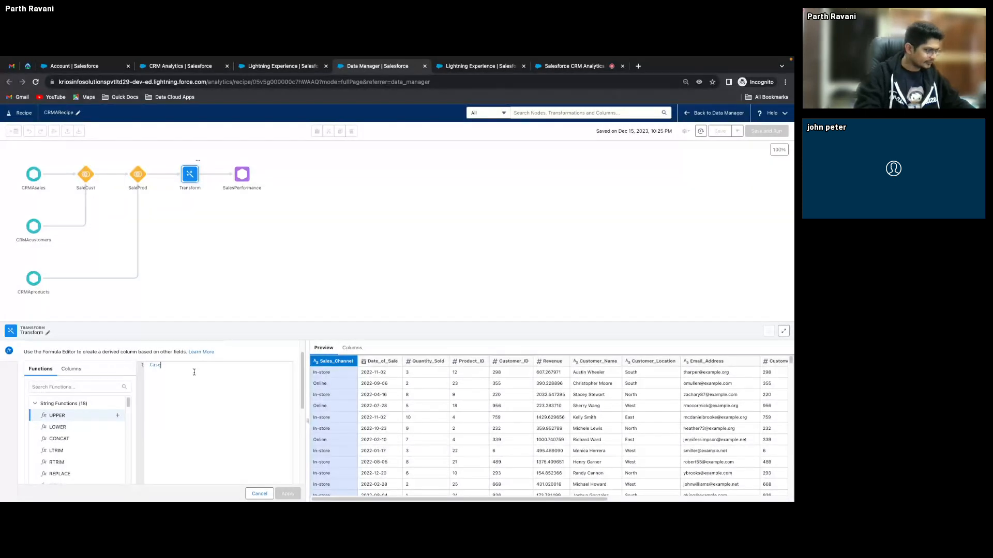
left_click(65, 387)
type("cas")
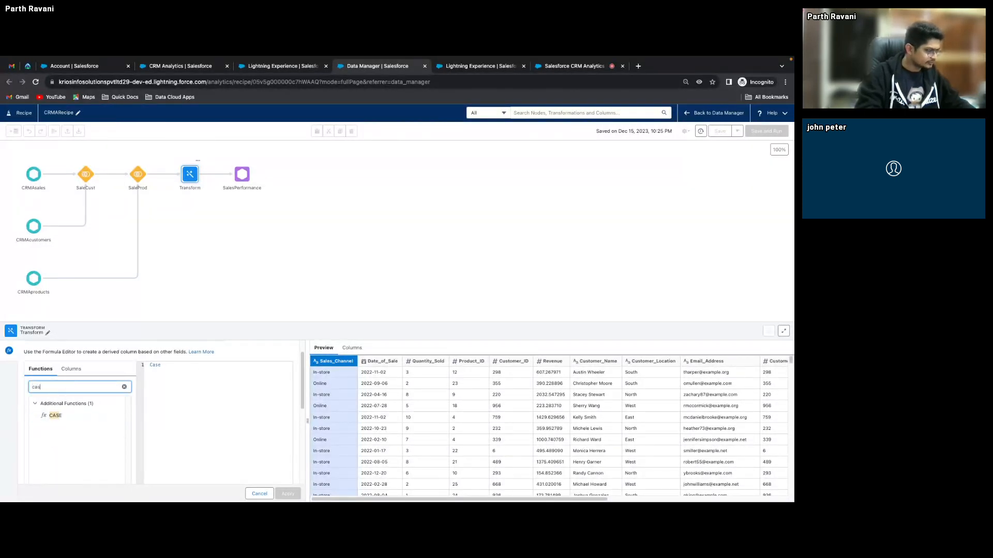
left_click(118, 416)
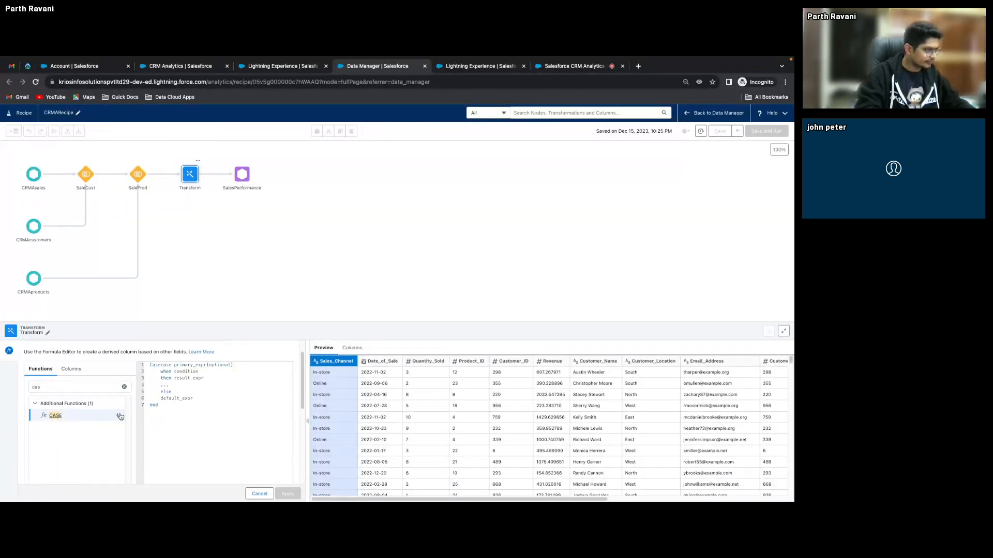
Remove the stray "Case" text and the optional primary_expr placeholder from the formula's first line, leaving only case.
left_click(163, 365)
key("BackSpace")
key("BackSpace")
key("BackSpace")
key("BackSpace")
left_click_drag(223, 365, 163, 365)
key("BackSpace")
Replace the condition placeholder in the when clause with the Revenue column, found by searching the columns for "reve".
double_click(174, 372)
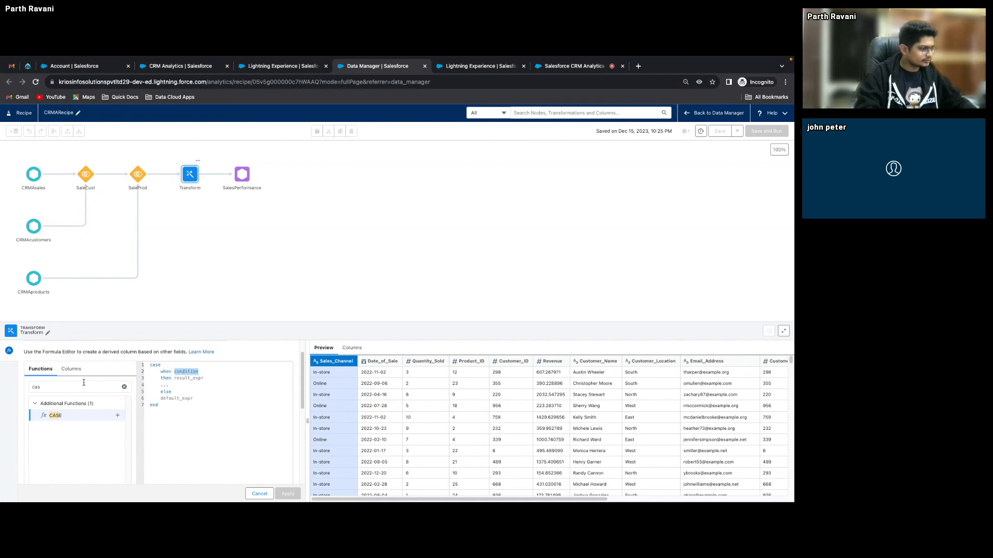
left_click(67, 389)
key("BackSpace")
key("BackSpace")
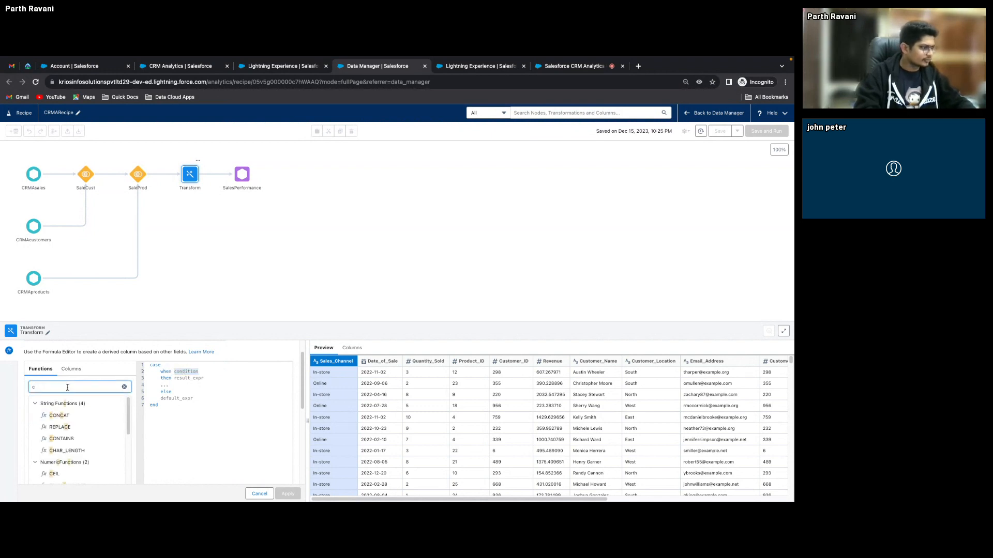
type("reve")
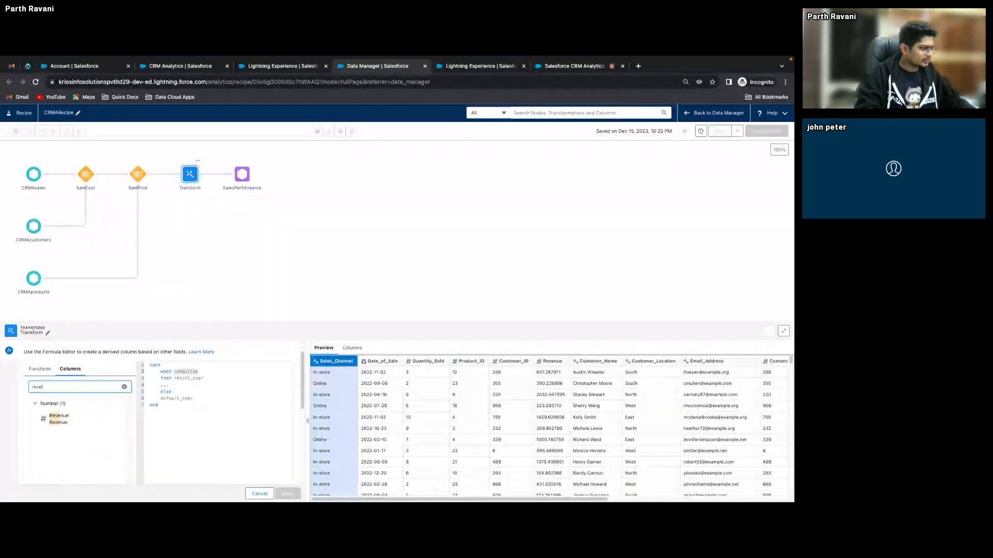
left_click(76, 419)
left_click(118, 420)
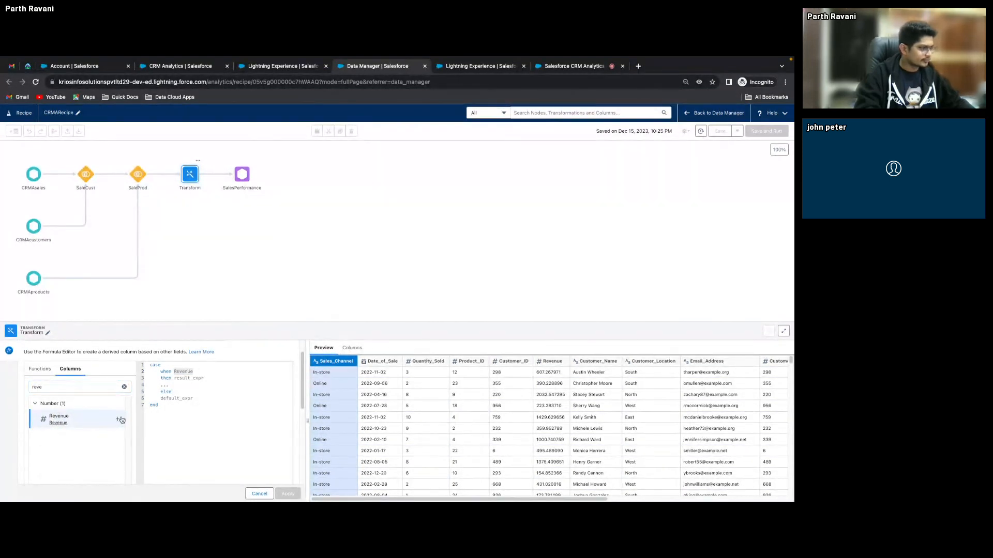
Complete the first condition as Revenue <= 100 and replace its result_expr placeholder with 'Less'.
double_click(191, 378)
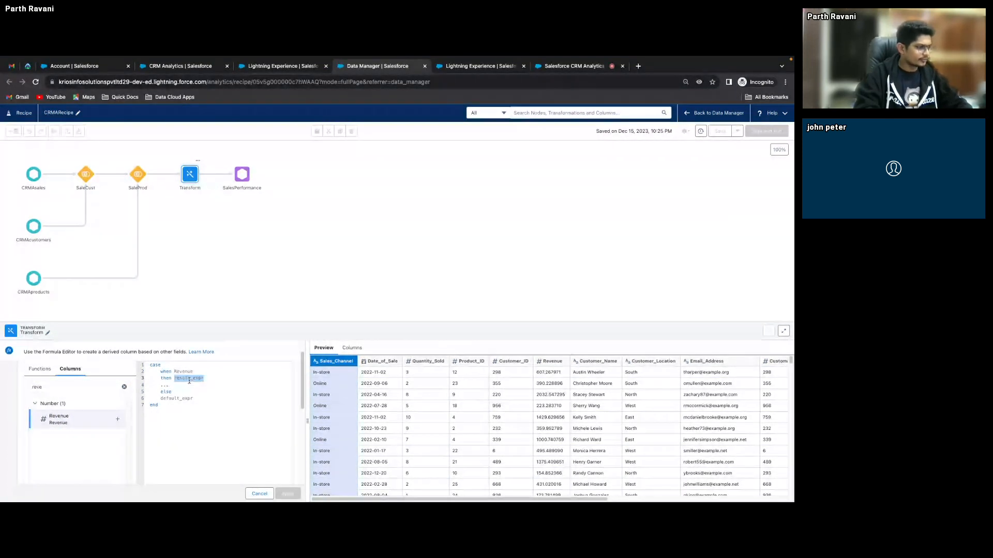
left_click(203, 371)
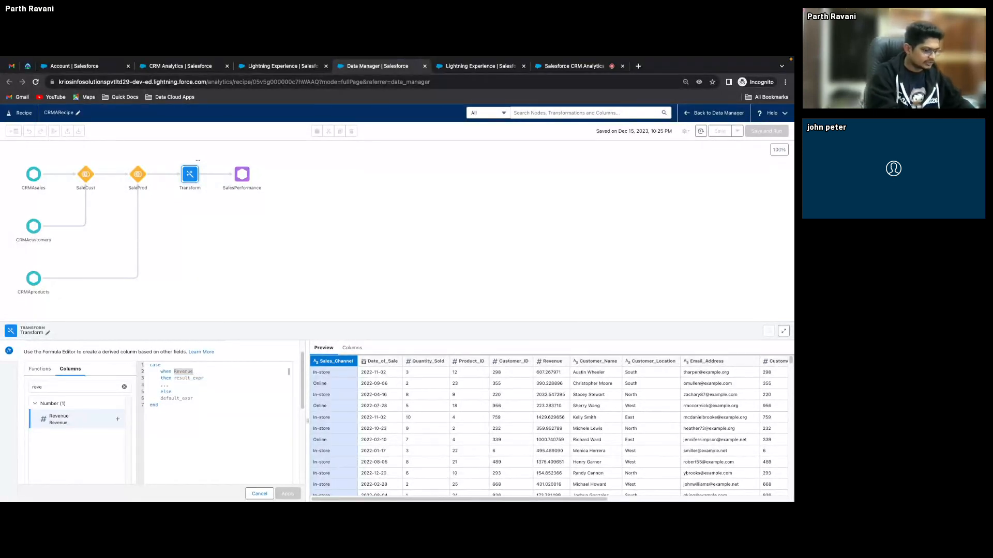
type("> ")
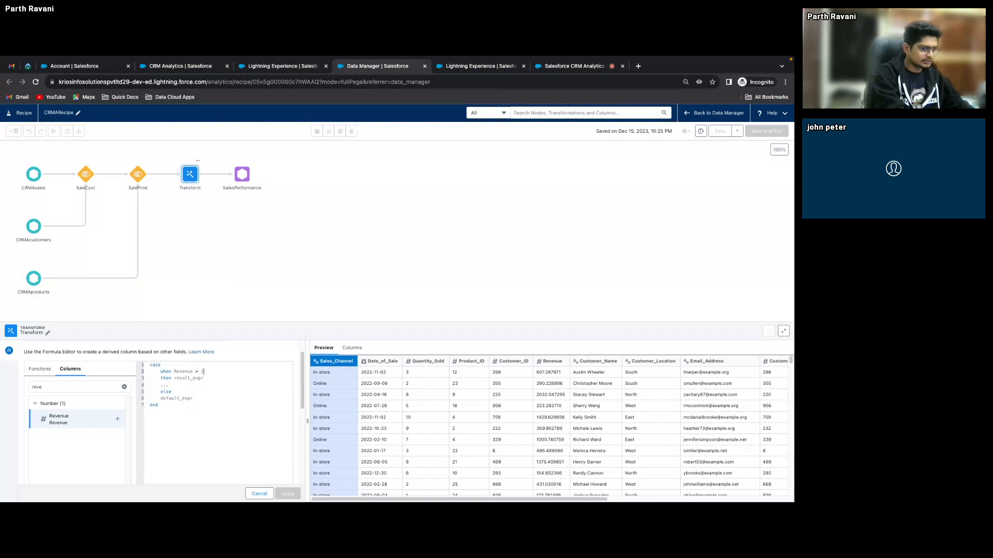
type("100")
double_click(204, 378)
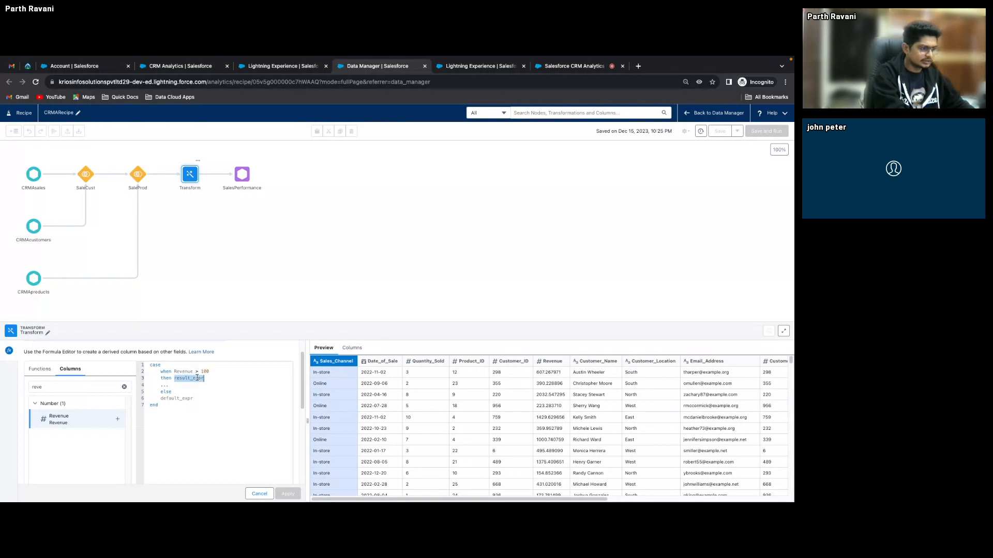
key("BackSpace")
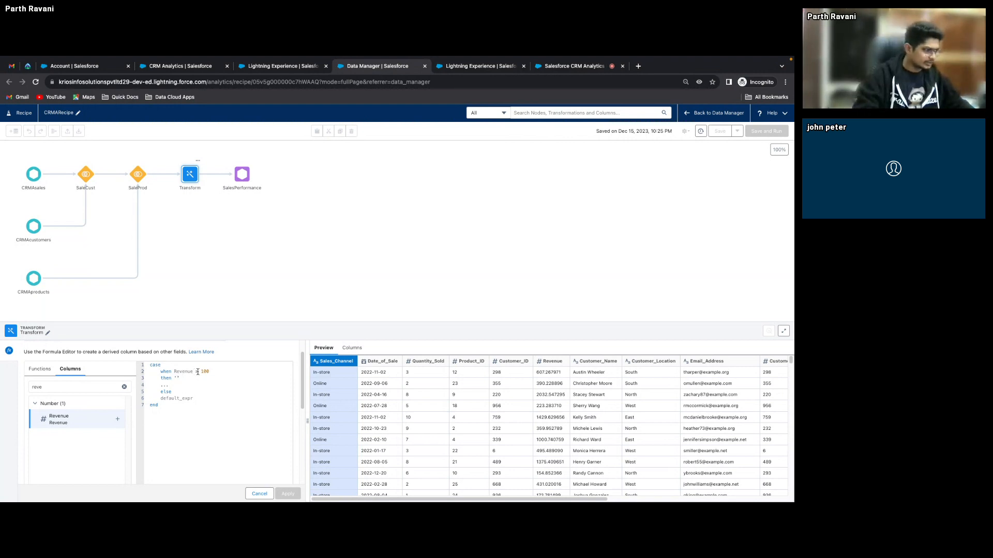
type("<")
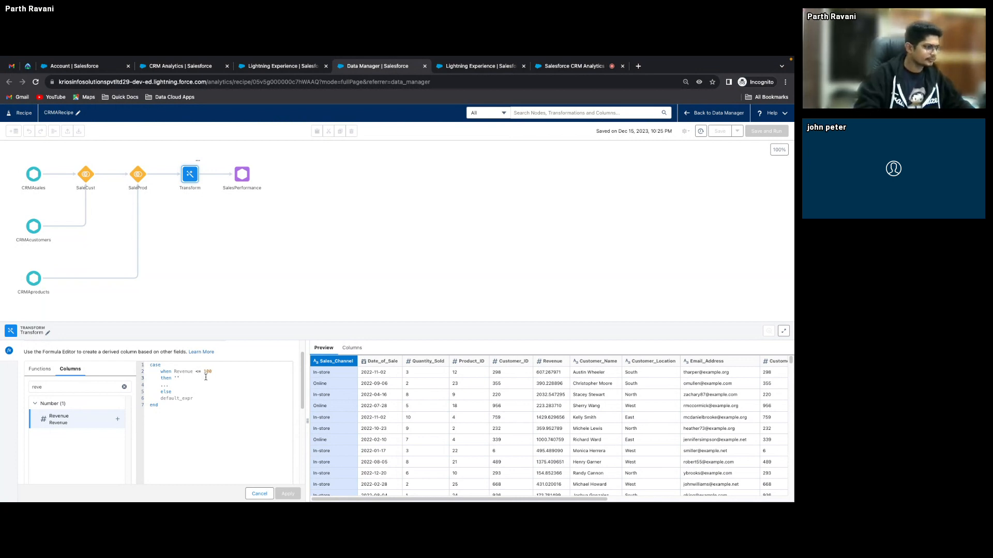
type("Less")
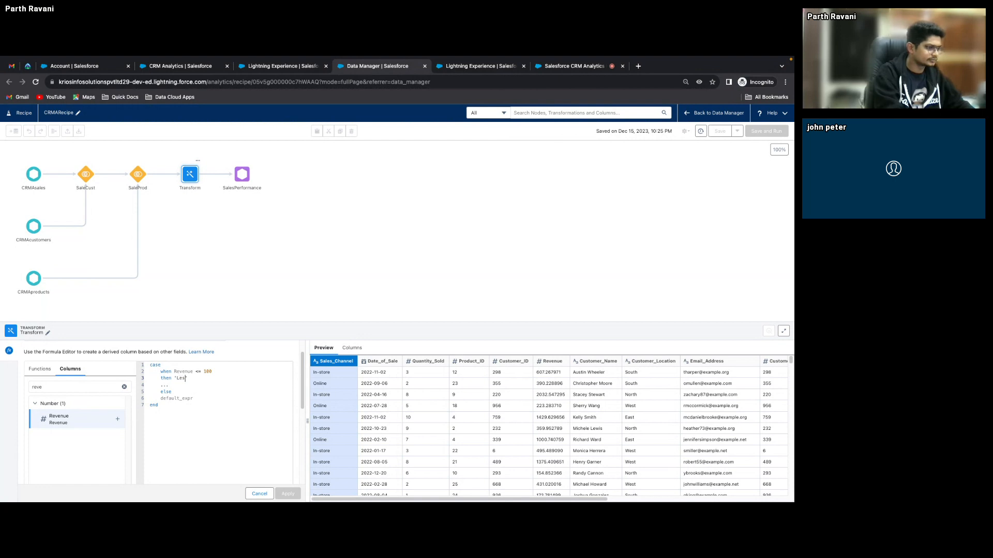
Delete the "..." placeholder line and add an empty line between the then 'Less' line and else.
triple_click(205, 384)
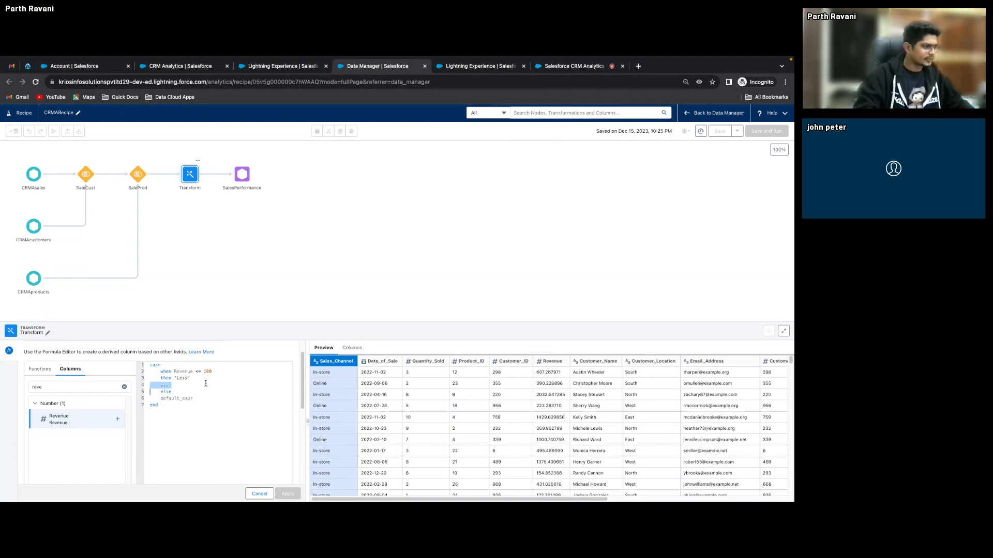
key("BackSpace")
left_click_drag(189, 380, 151, 374)
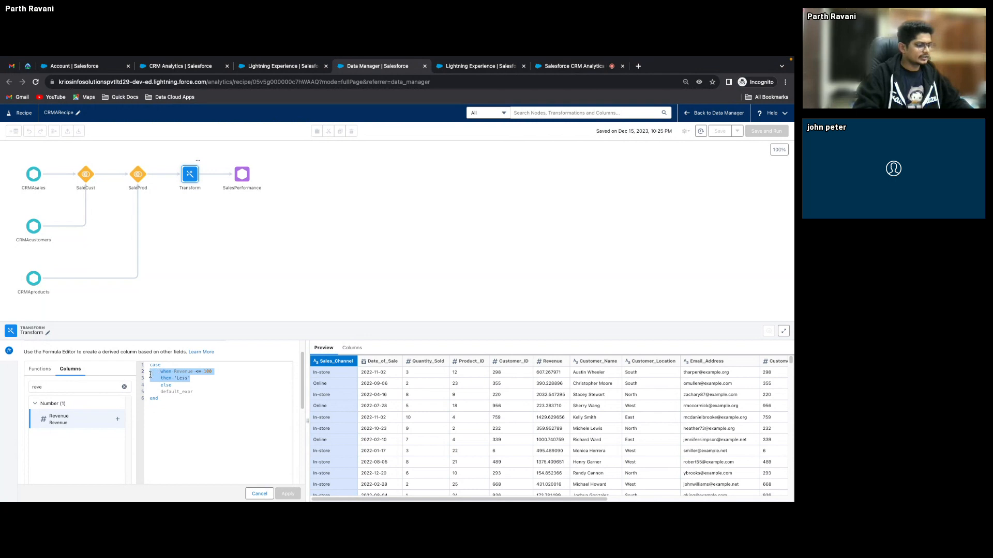
double_click(197, 384)
left_click(179, 378)
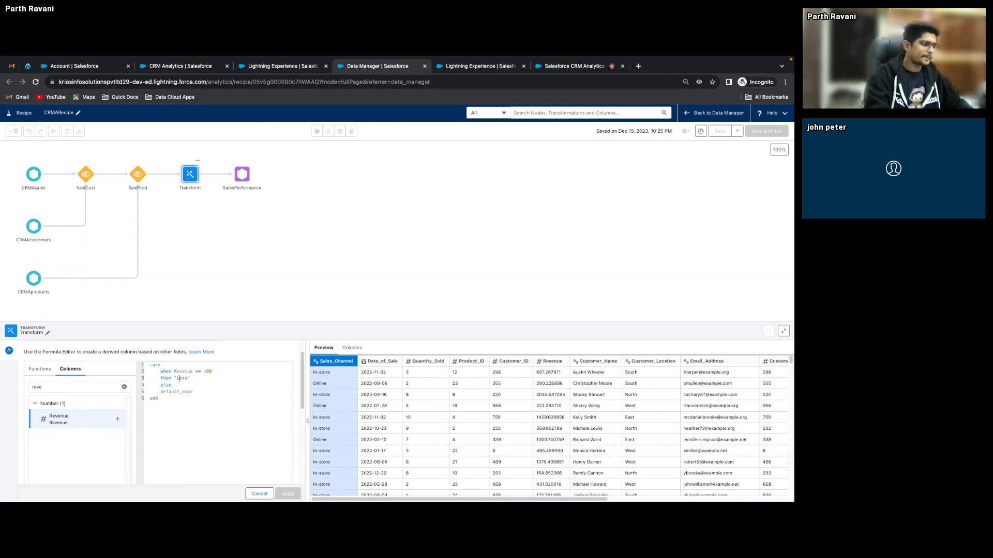
left_click(191, 378)
key("Return")
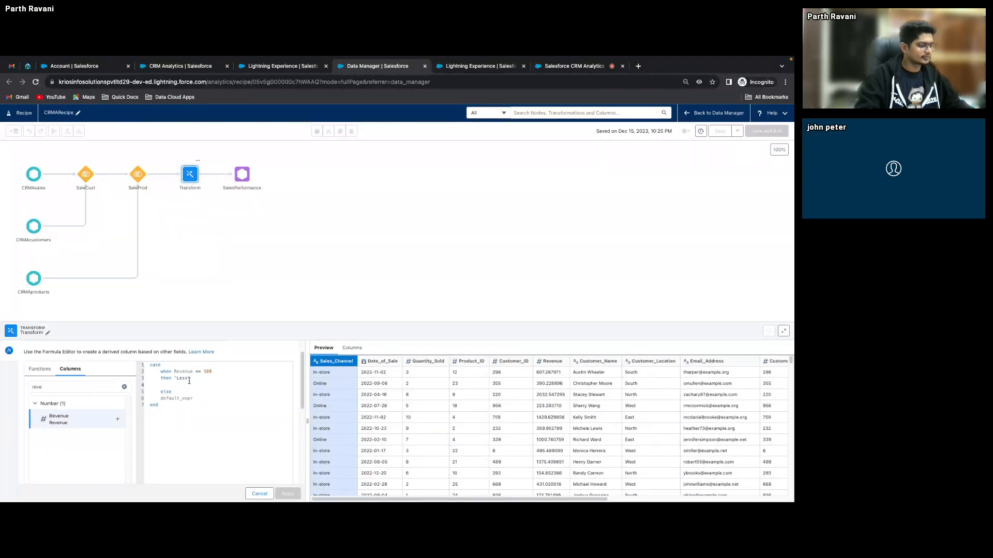
Try to copy the first when/then clause onto the empty line above else.
left_click_drag(194, 378, 161, 372)
right_click(163, 372)
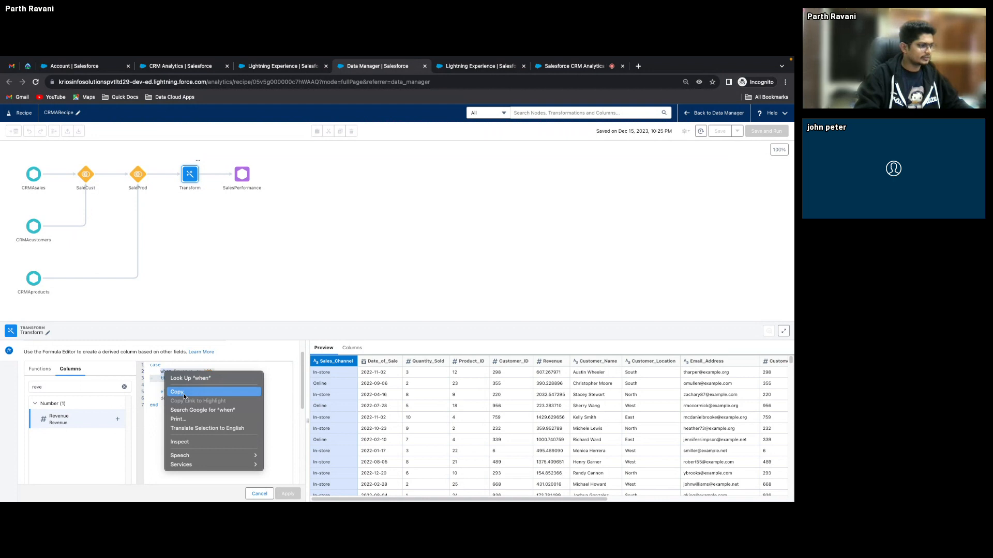
left_click(184, 392)
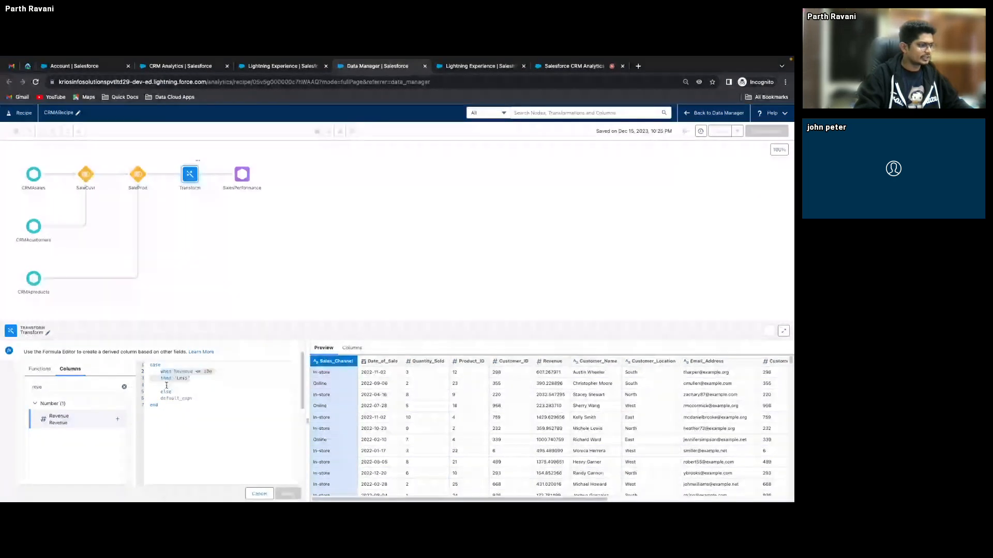
right_click(166, 386)
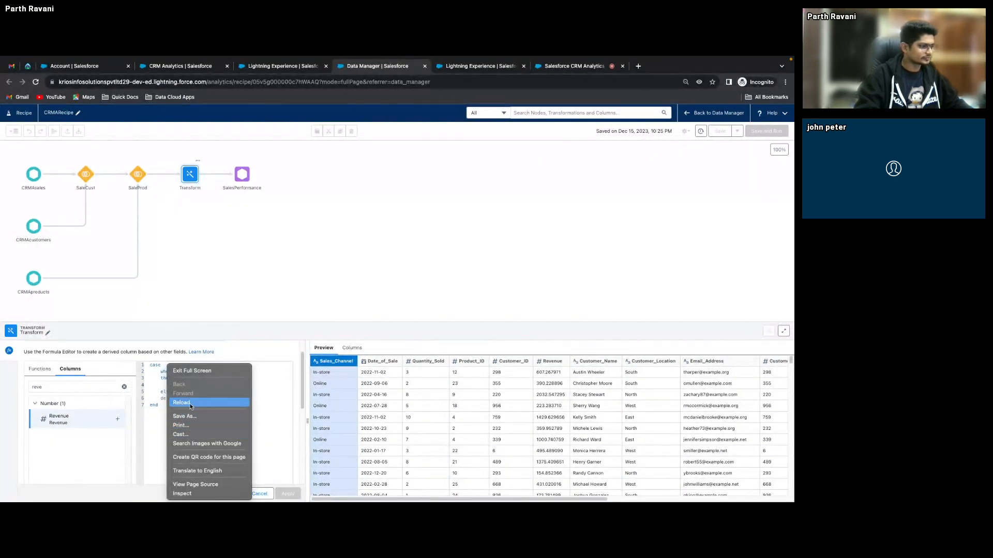
left_click(270, 397)
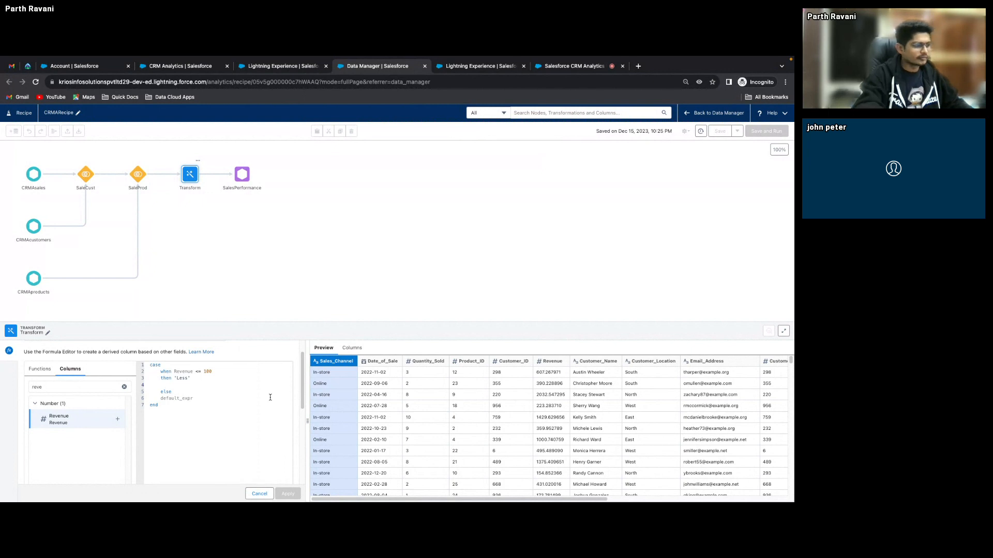
Duplicate the first when Revenue <= 100 then 'Less' clause below itself and keep a single else line after it.
type("when")
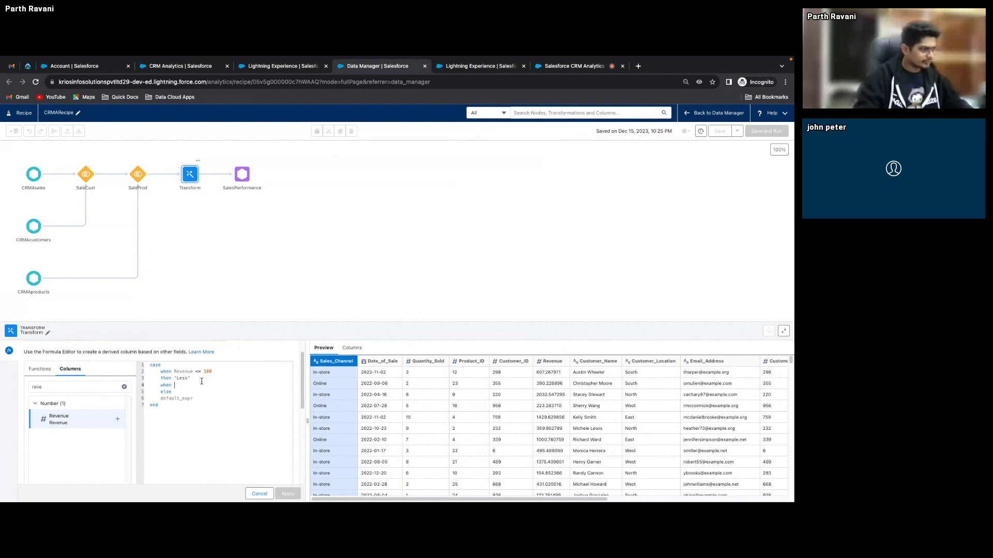
left_click_drag(190, 378, 161, 371)
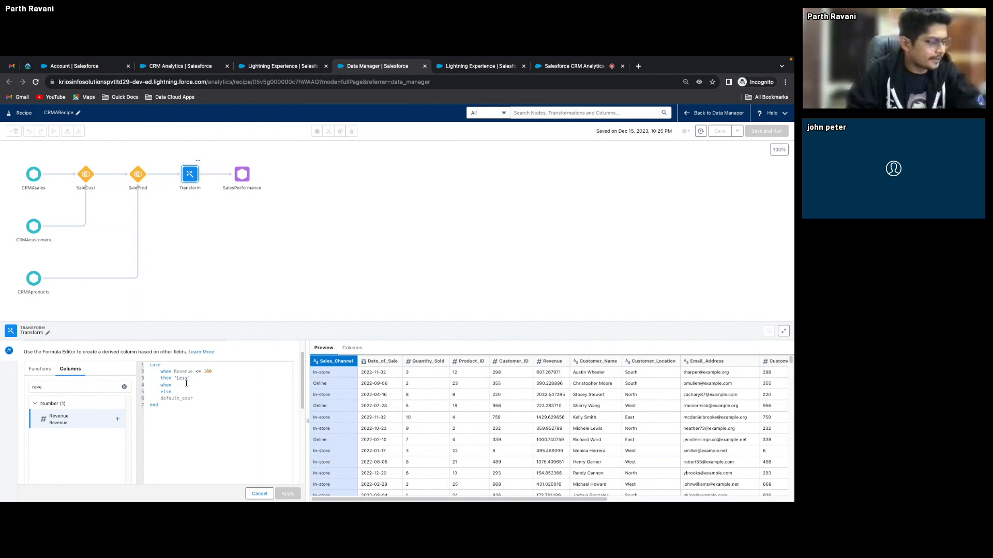
key("ctrl+v")
double_click(179, 385)
key("BackSpace")
left_click(175, 397)
key("BackSpace")
key("BackSpace")
key("BackSpace")
key("BackSpace")
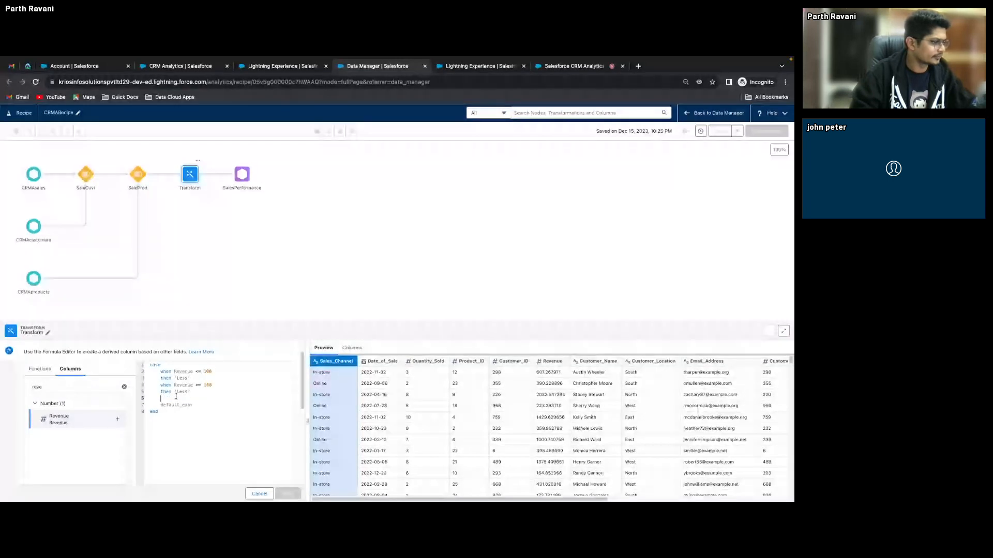
type("else")
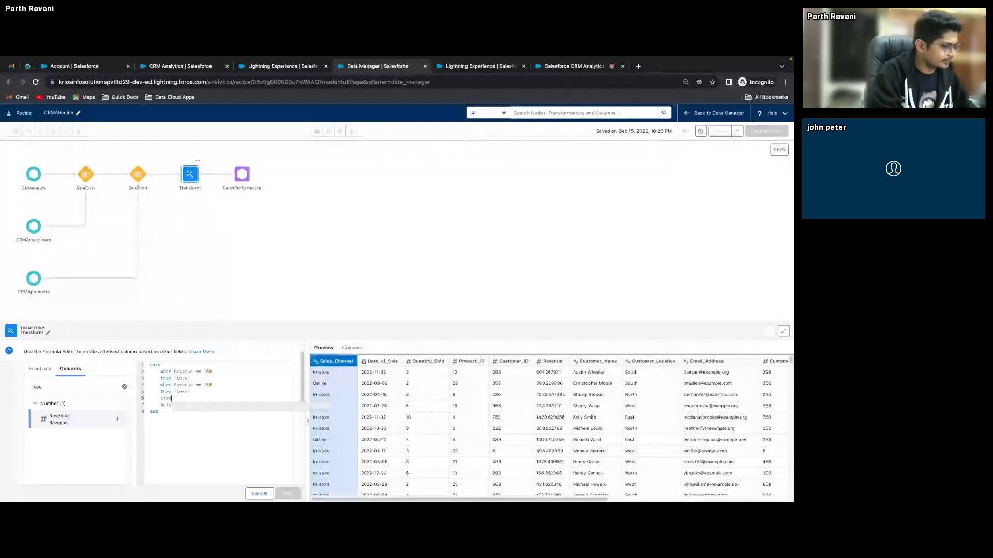
Set the Revenue threshold in the first when condition to 400.
left_click(202, 385)
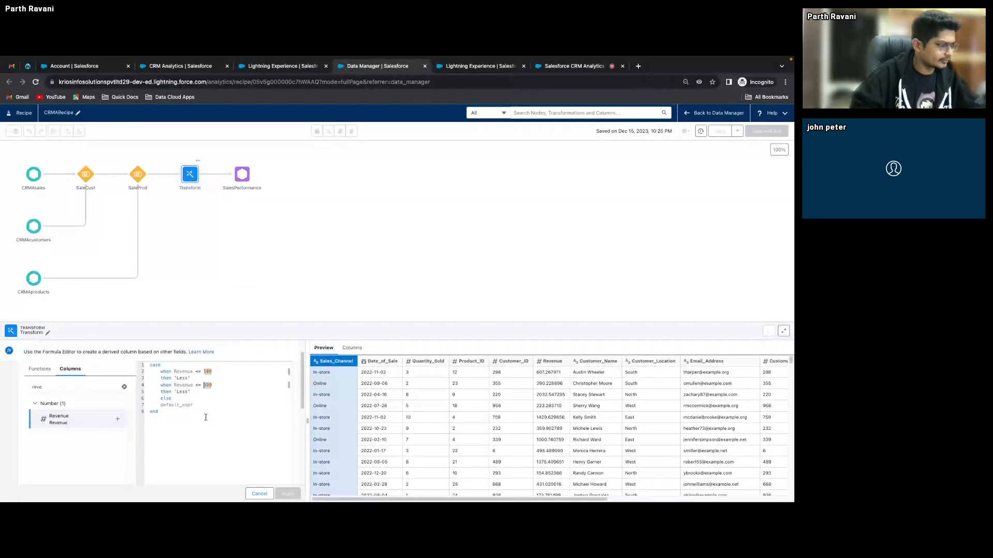
left_click(206, 372)
key("BackSpace")
type("4")
Change the second condition to Revenue > 100 and its then result to 'More'.
left_click(202, 385)
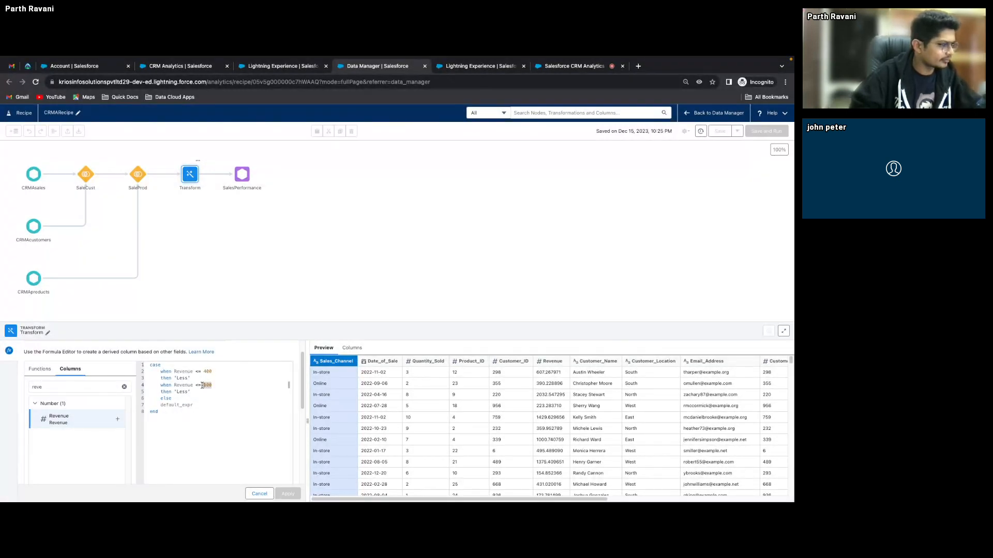
key("BackSpace")
key("BackSpace")
key("BackSpace")
type(">")
double_click(183, 392)
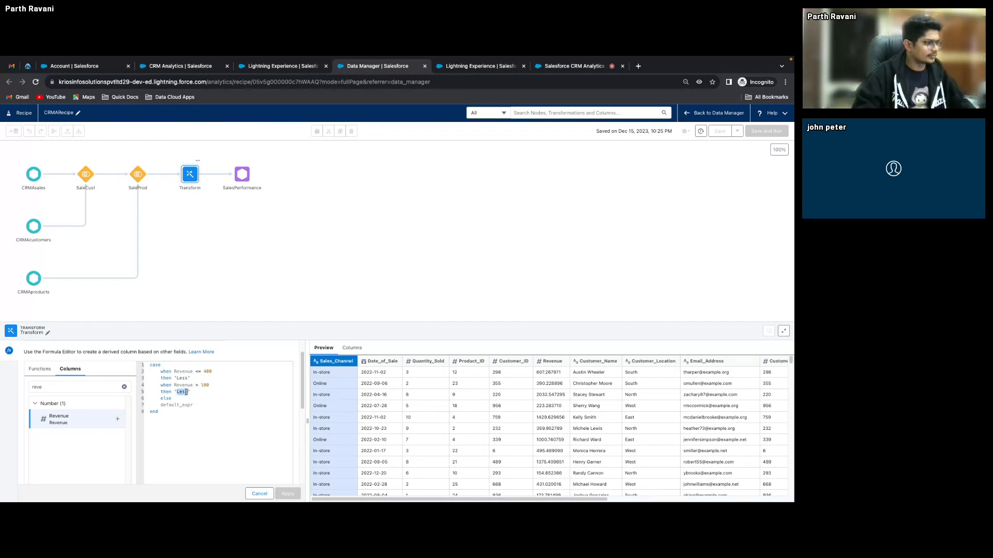
type("More")
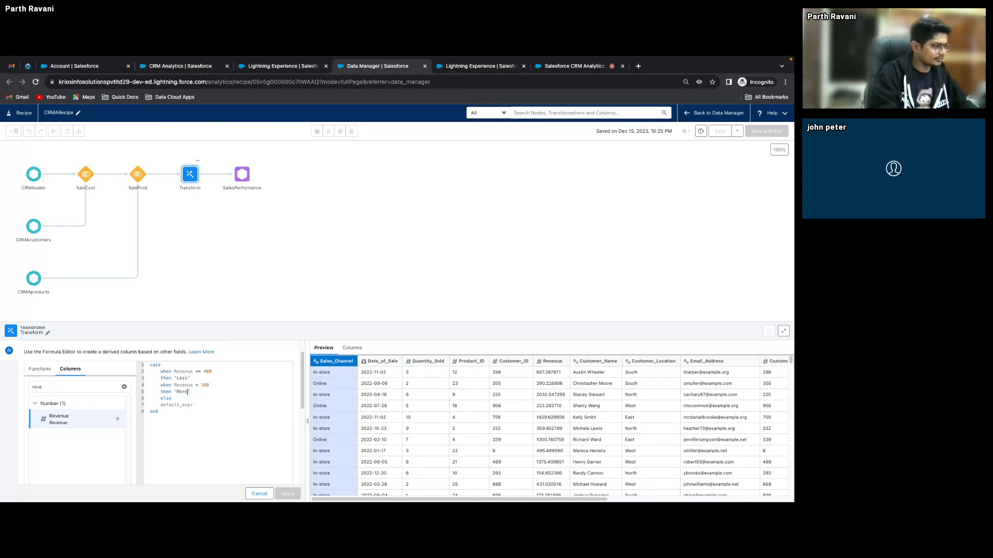
Replace the default_expr placeholder under else with 'NA'.
double_click(181, 405)
key("BackSpace")
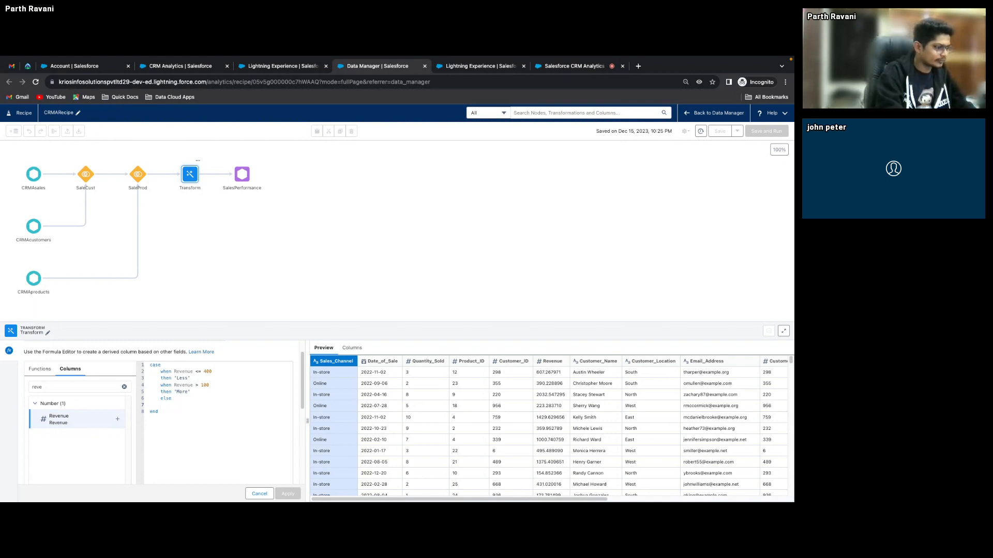
type("''")
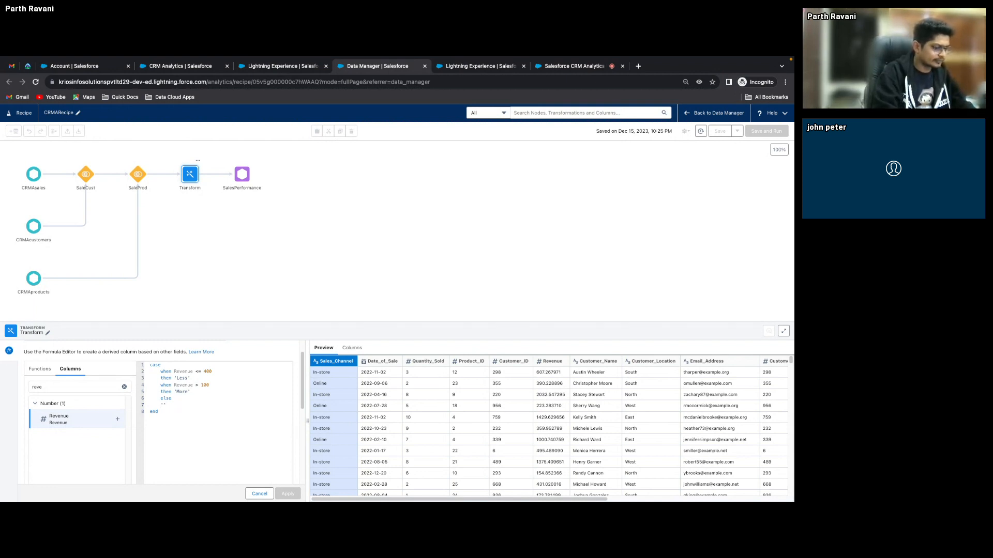
type("NA")
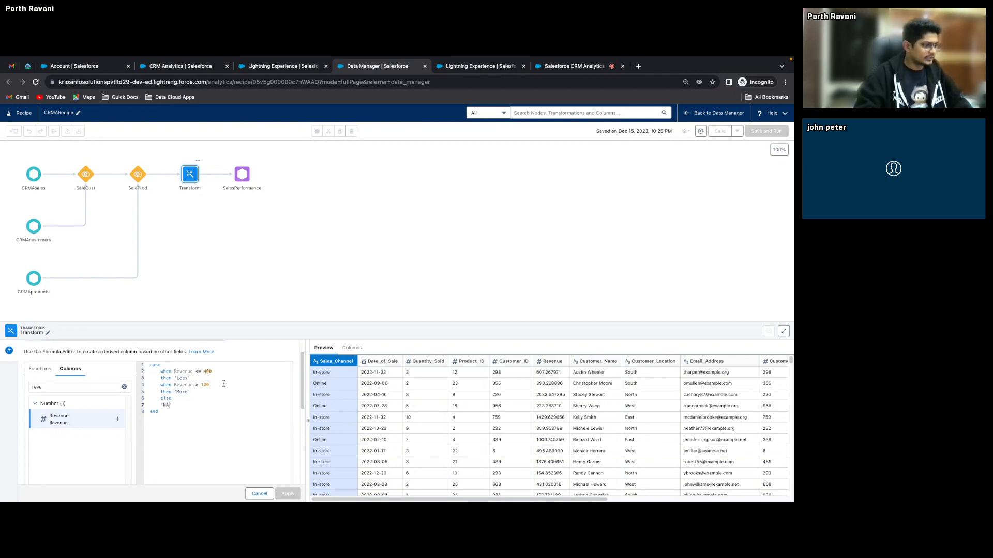
Set the formula's output type to Text and apply it to the Transform node with the default column label and API name.
scroll(288, 393, "down", 3)
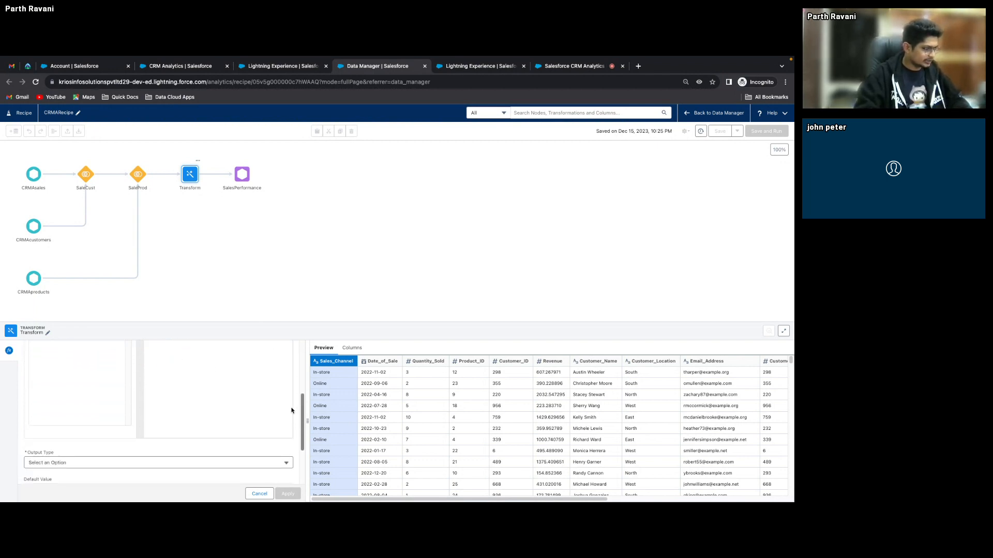
scroll(287, 435, "down", 2)
left_click(279, 388)
left_click(241, 401)
left_click(193, 412)
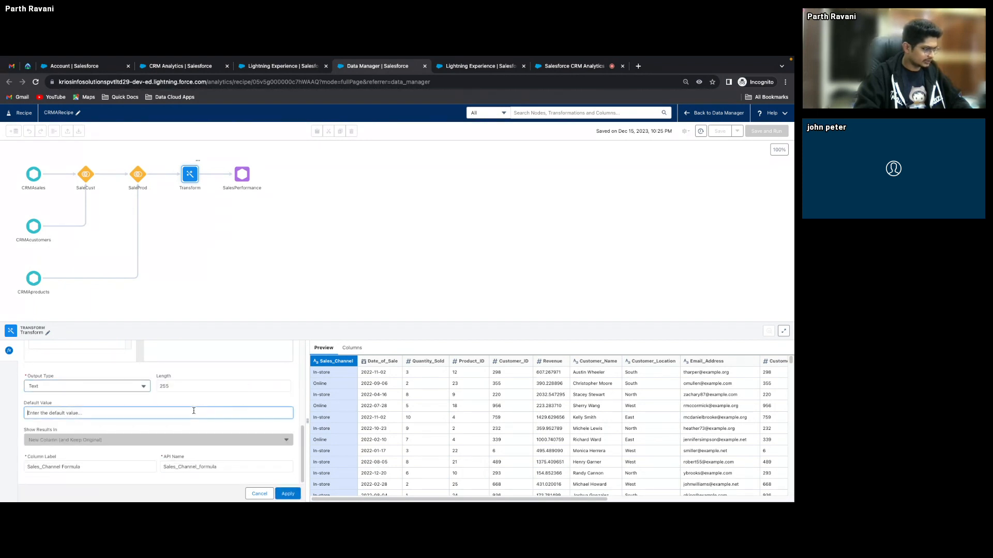
left_click(136, 466)
left_click(241, 467)
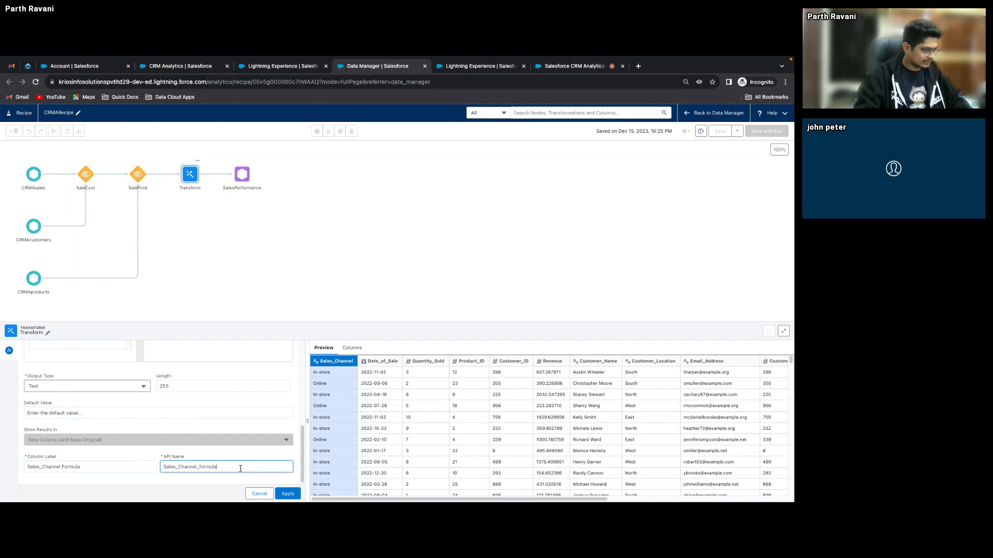
left_click(139, 466)
left_click(231, 463)
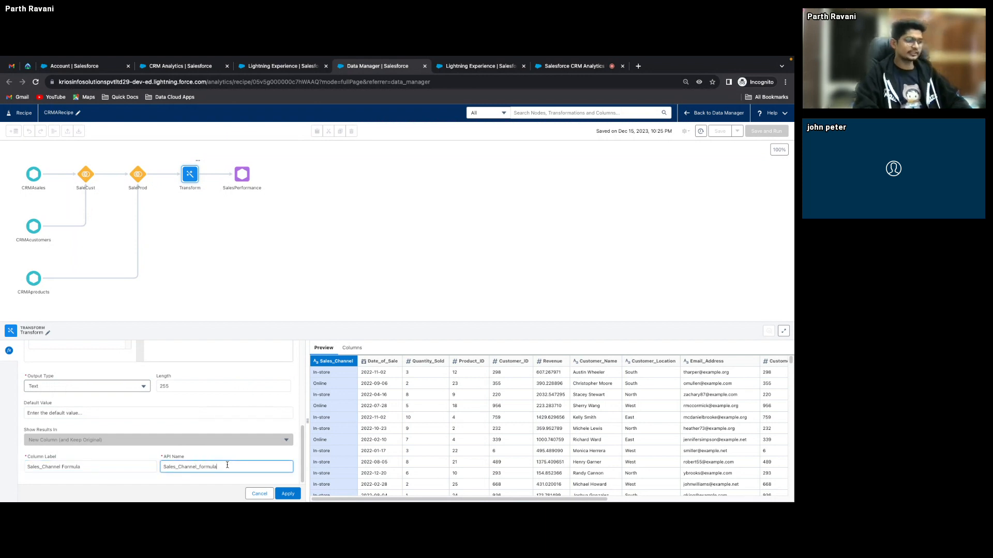
left_click(284, 493)
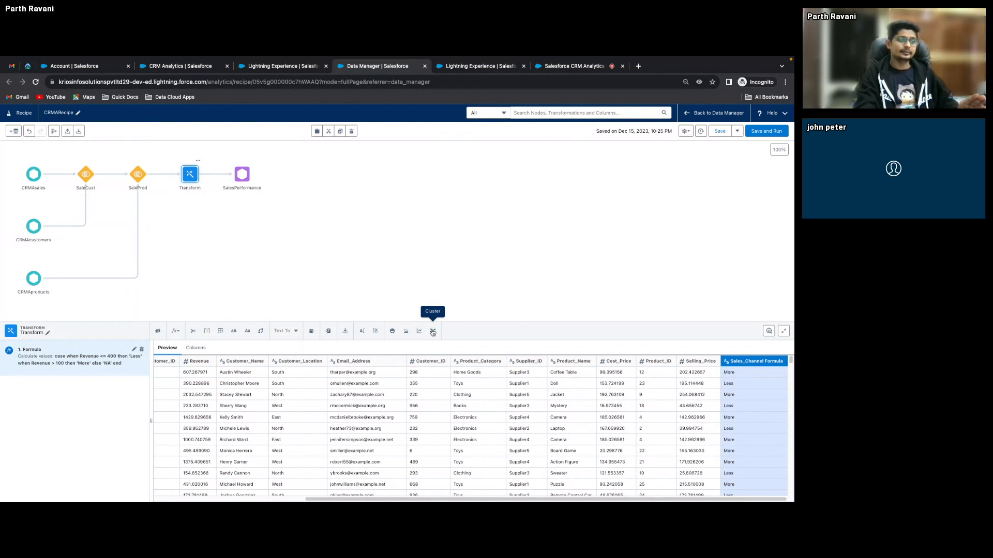
Close the Transform node's details and examine the dataset settings of the SalesPerformance output node.
left_click(340, 308)
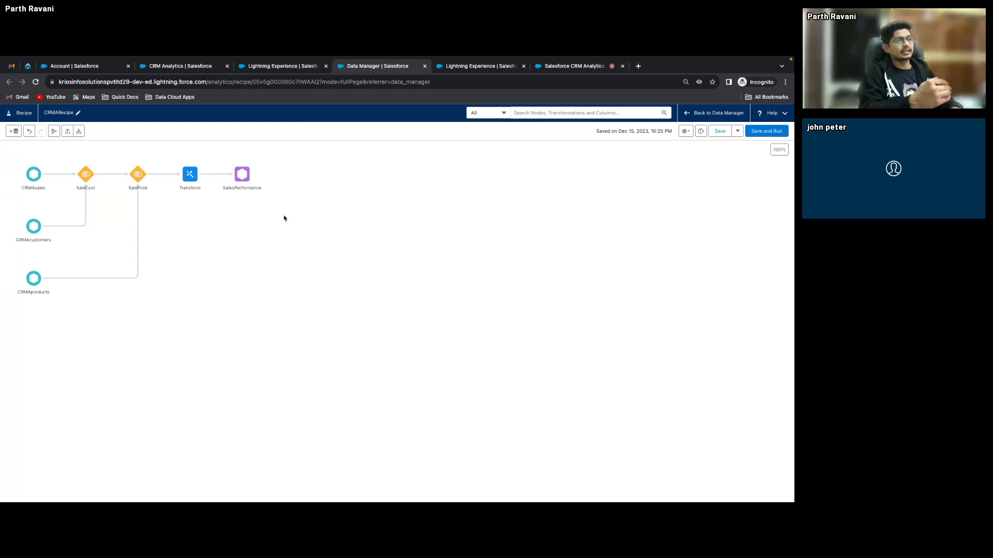
left_click(483, 66)
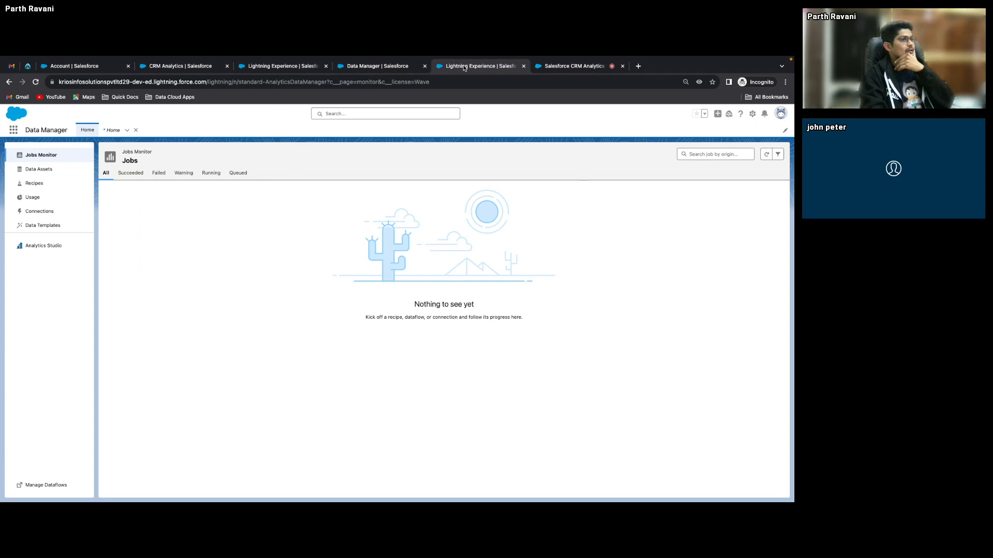
left_click(365, 66)
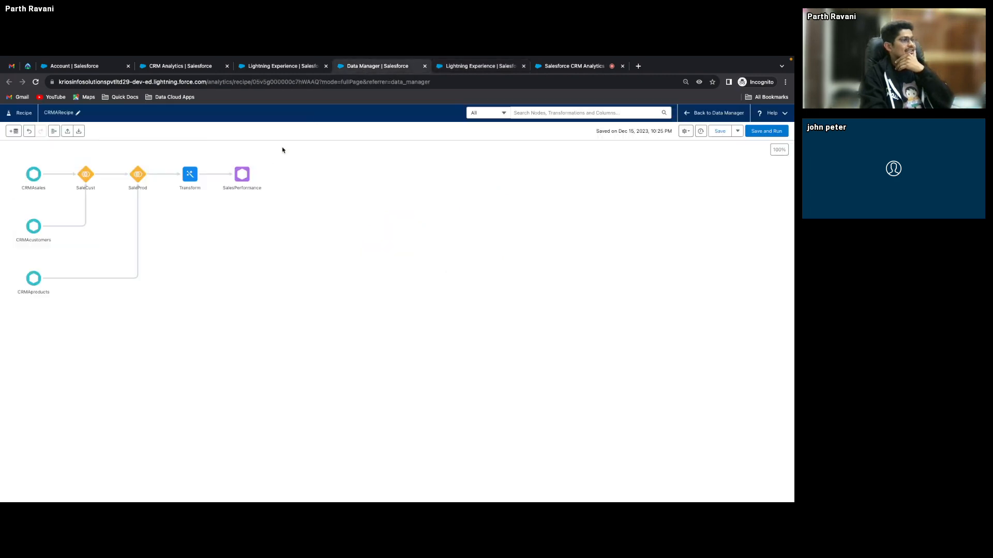
left_click(240, 176)
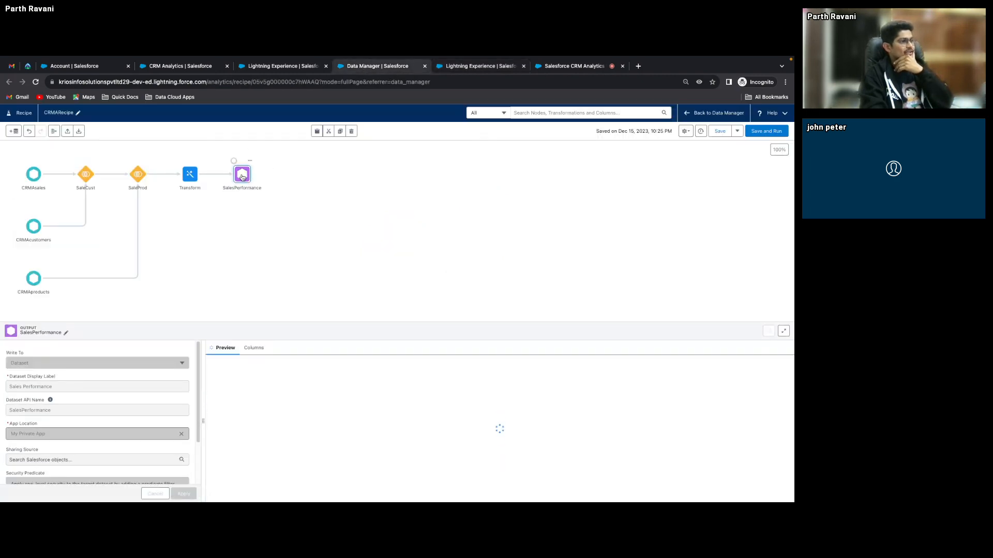
double_click(30, 410)
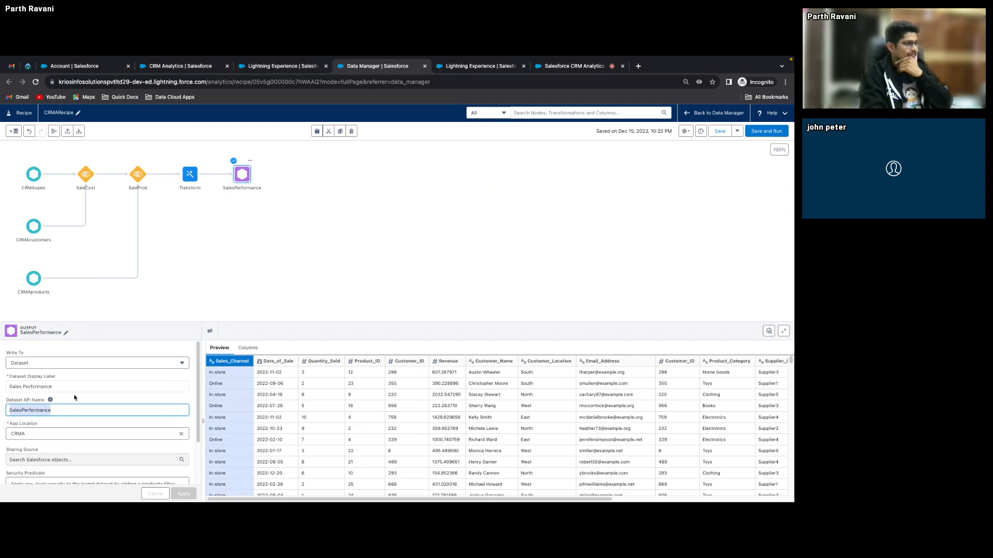
Switch to Analytics Studio and create a blank dashboard from the SalesPerformance app's dashboards.
left_click(243, 67)
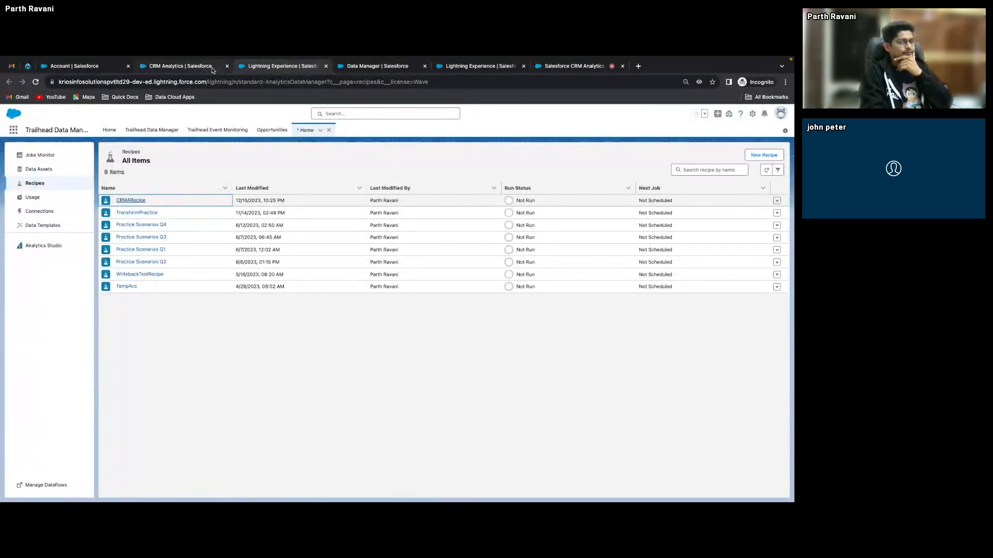
left_click(205, 67)
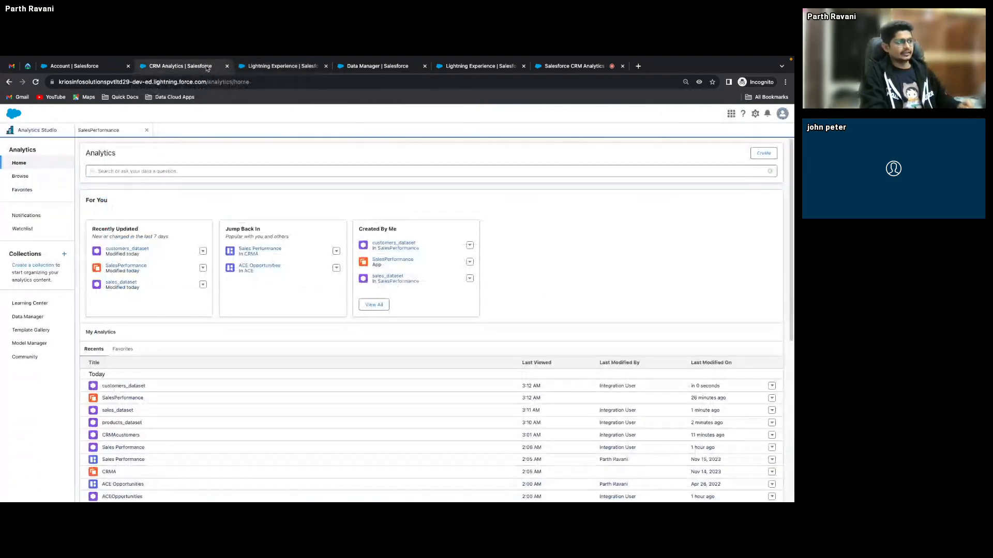
left_click(110, 132)
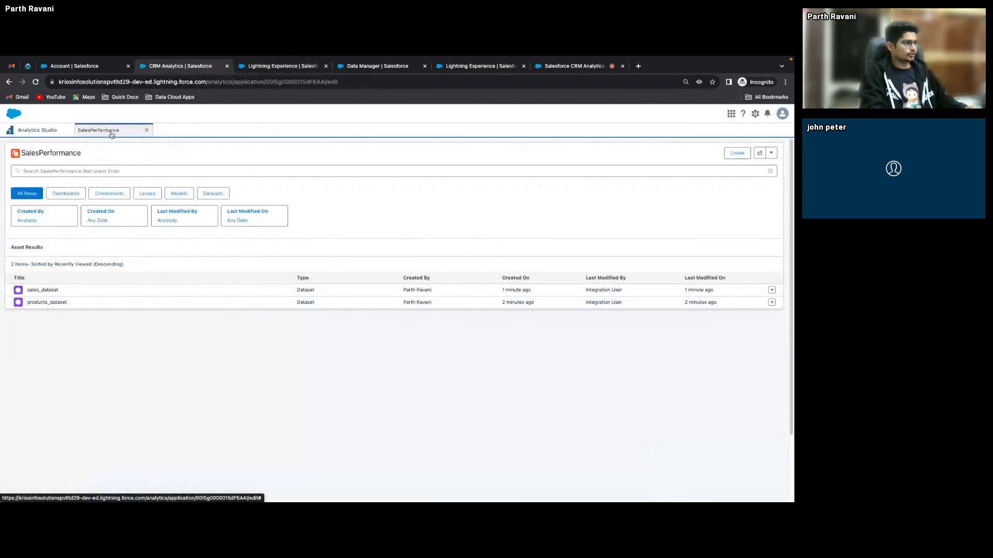
left_click(67, 193)
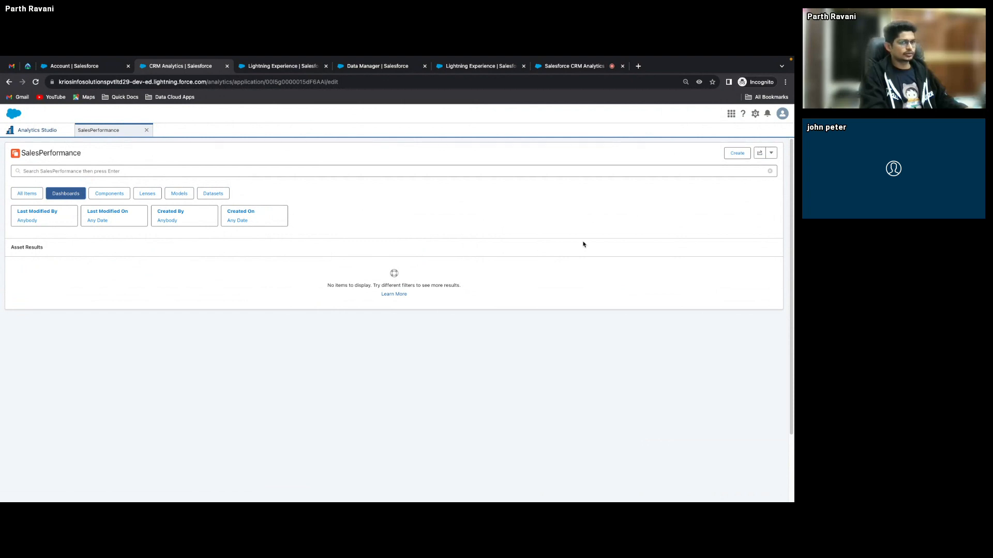
left_click(735, 153)
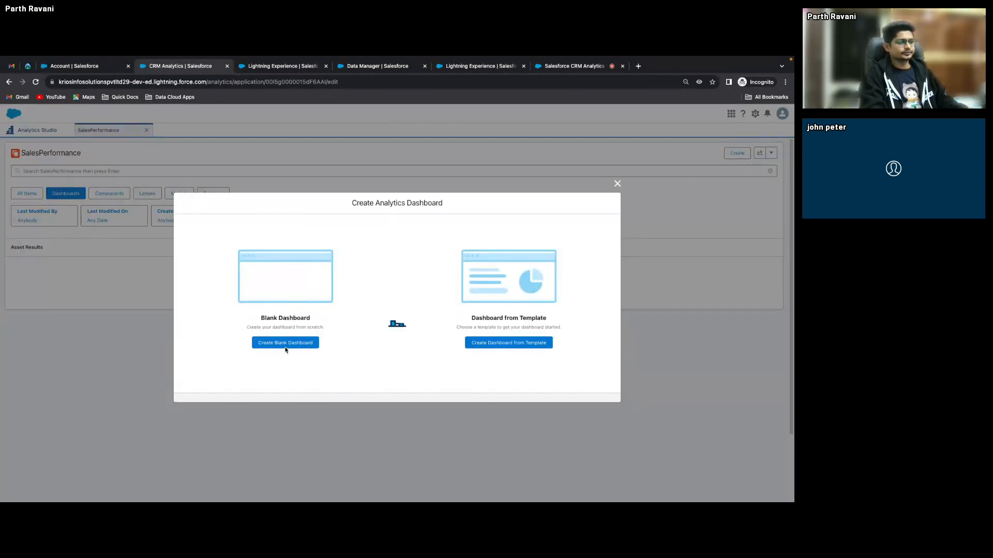
left_click(287, 346)
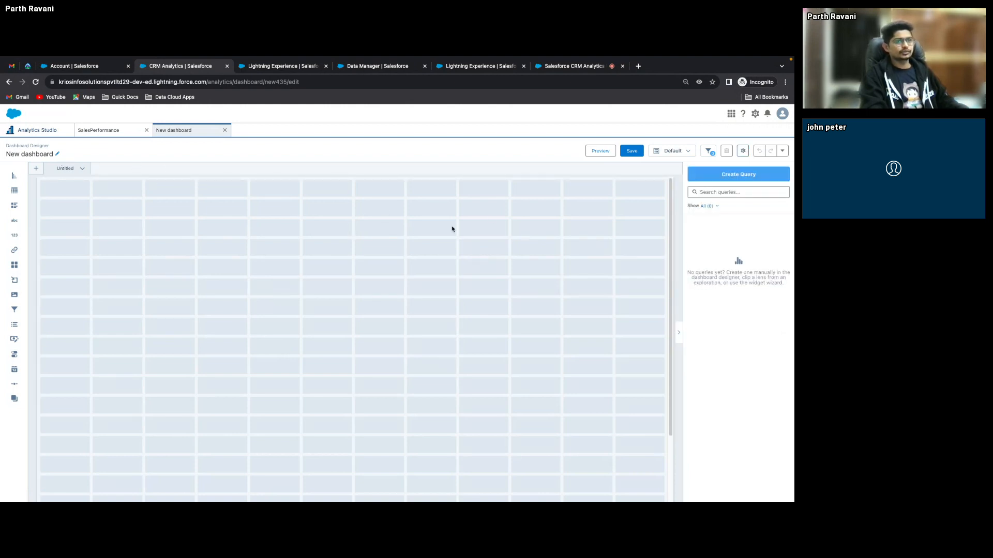
Set the number of columns in the dashboard's Default layout to 50.
left_click(745, 154)
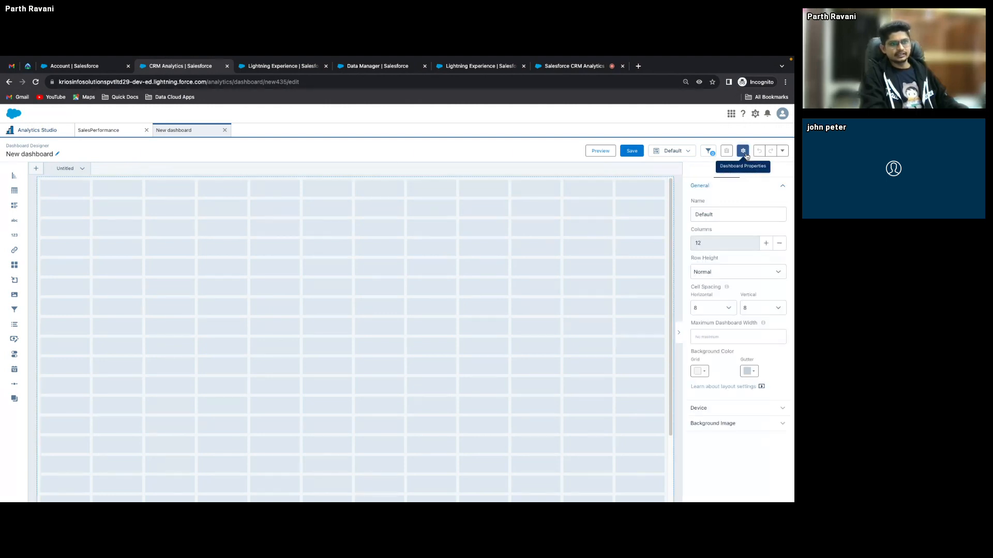
left_click(764, 244)
left_click(764, 244)
left_click(764, 245)
left_click(766, 244)
left_click(765, 244)
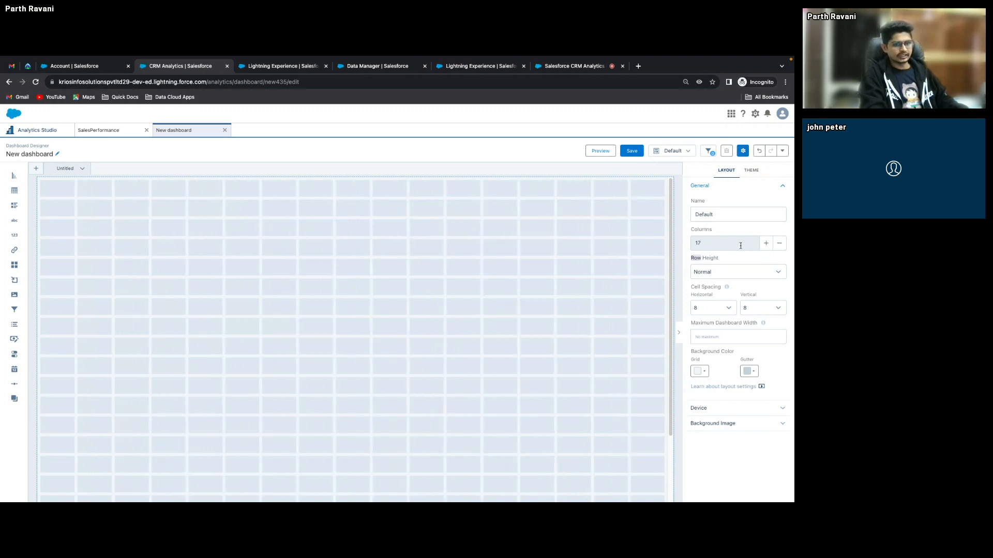
left_click(764, 244)
left_click(763, 244)
left_click(763, 244)
left_click(763, 244)
left_click(764, 244)
left_click(764, 244)
left_click(765, 243)
left_click(765, 244)
left_click(765, 243)
left_click(765, 243)
left_click(765, 244)
left_click(765, 244)
left_click(765, 244)
left_click(765, 244)
left_click(765, 244)
left_click(765, 244)
left_click(765, 244)
left_click(765, 244)
left_click(765, 244)
left_click(765, 244)
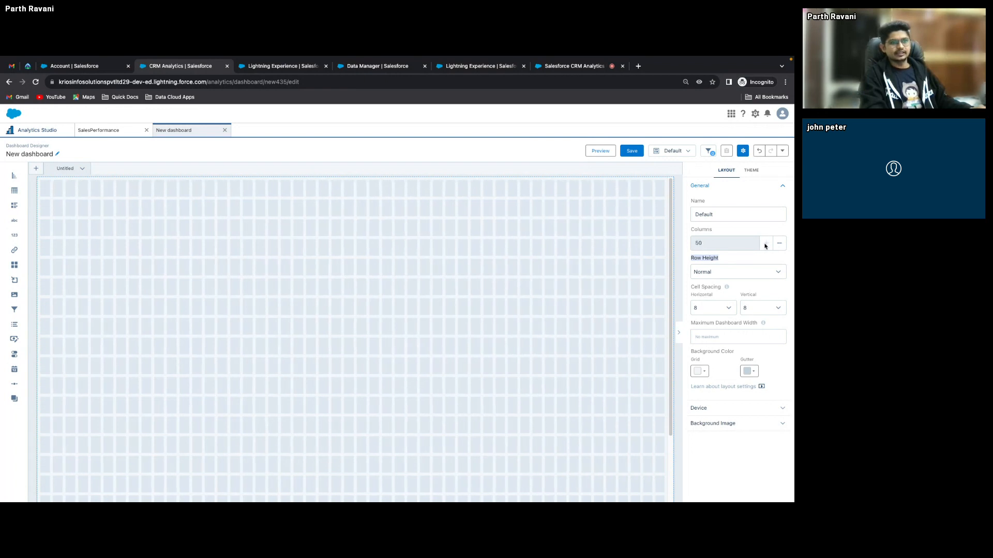
Set the layout's row height to Fine and its horizontal cell spacing to 0.
left_click(748, 272)
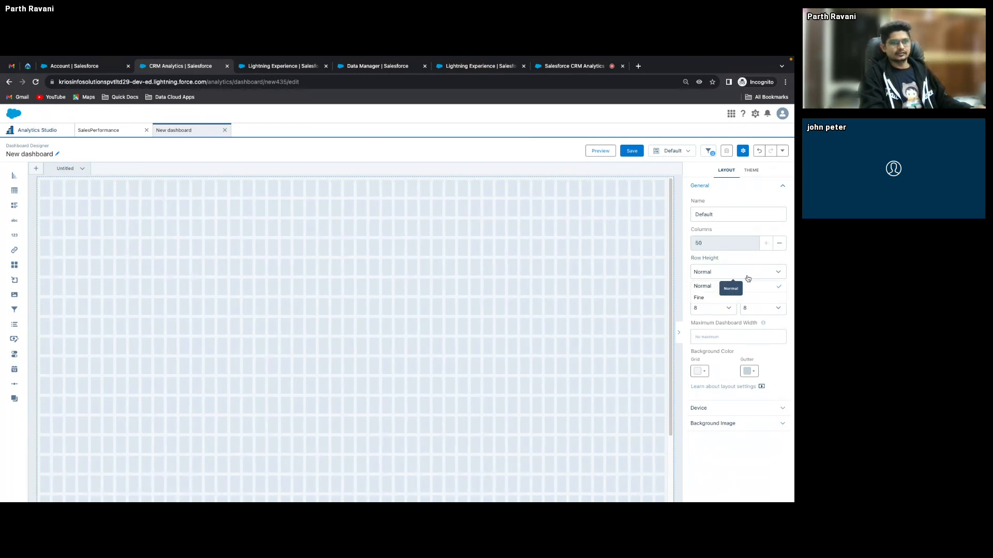
left_click(736, 298)
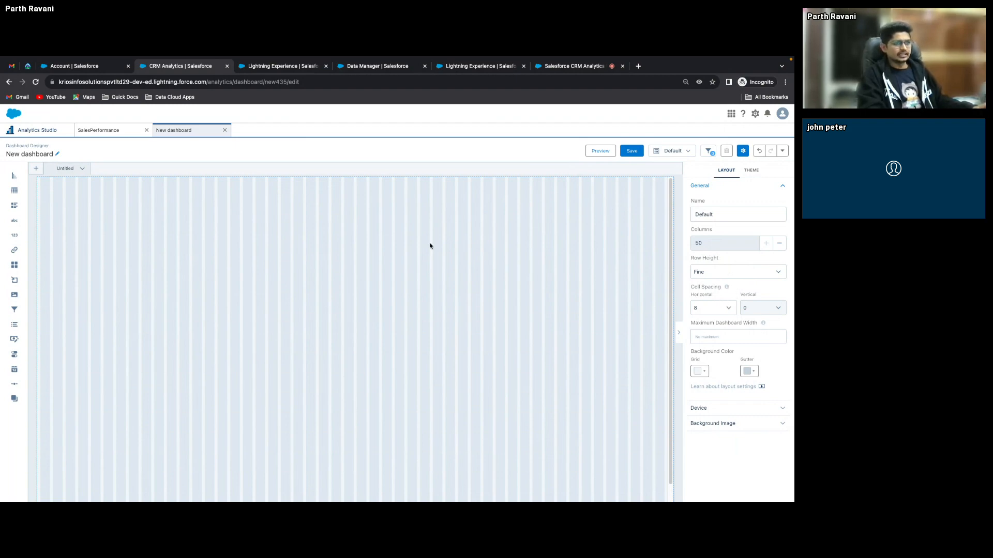
left_click(711, 308)
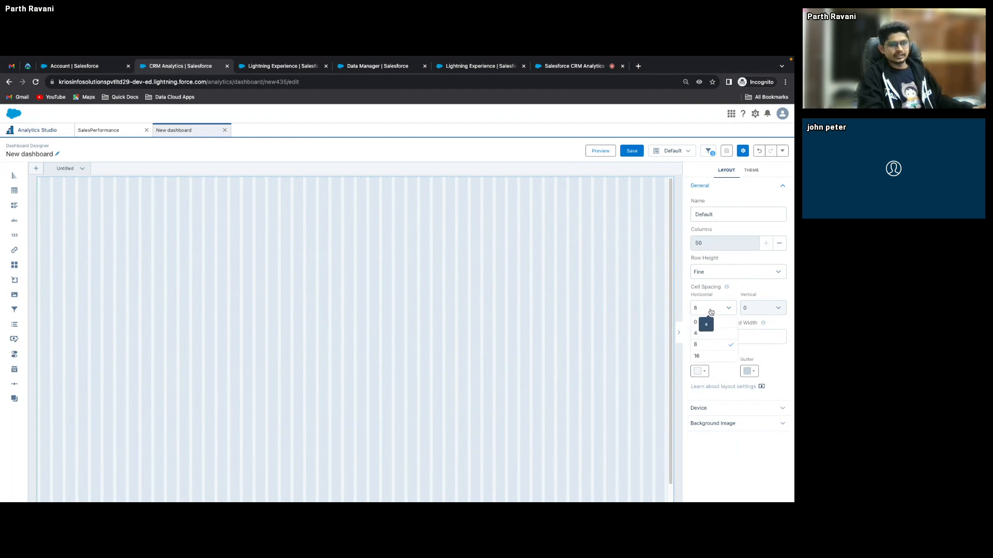
left_click(714, 322)
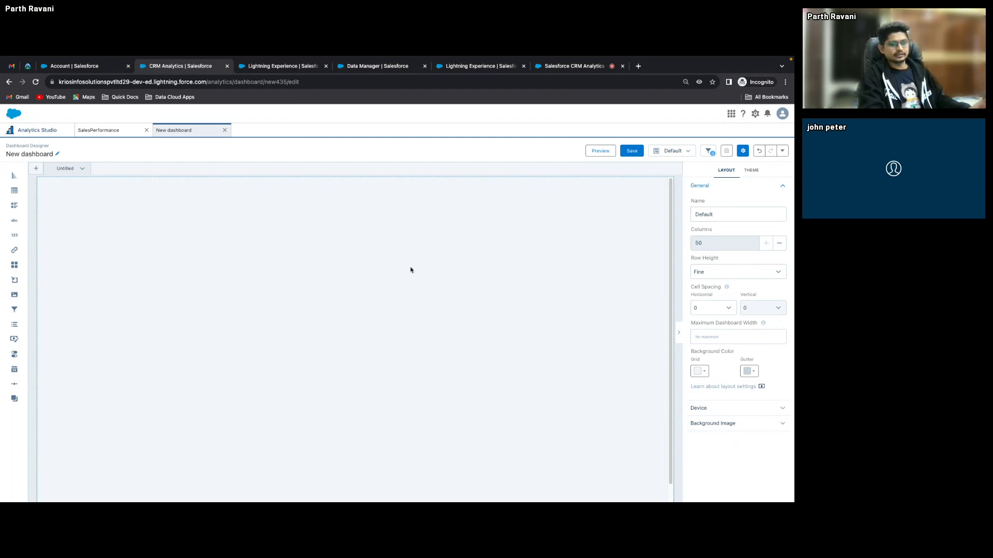
Set the layout's horizontal cell spacing to 8 and its row height to Normal.
left_click(712, 312)
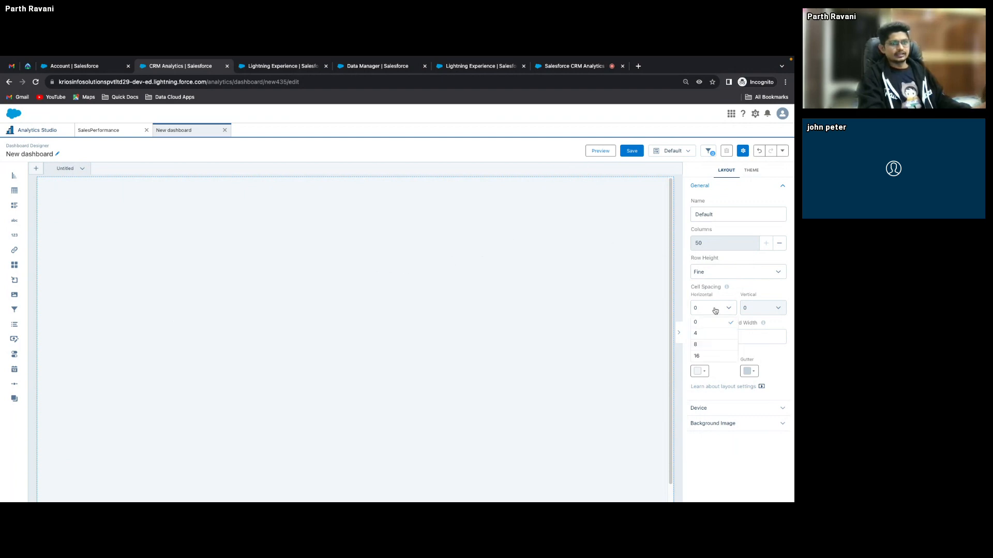
left_click(715, 344)
left_click(738, 272)
left_click(728, 288)
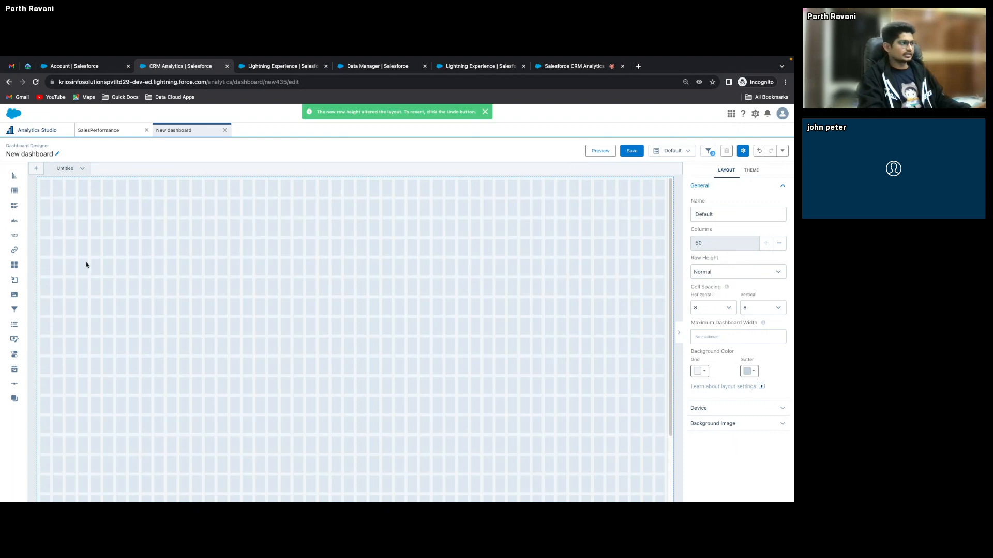
Add a Table widget to the canvas and move it into the grid's upper-left corner.
left_click_drag(14, 196, 130, 223)
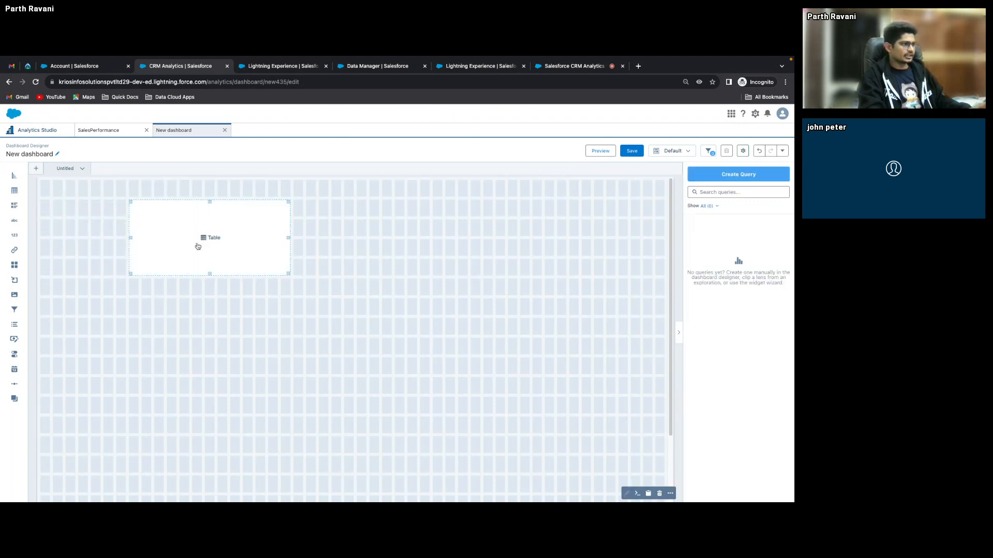
left_click_drag(260, 247, 115, 237)
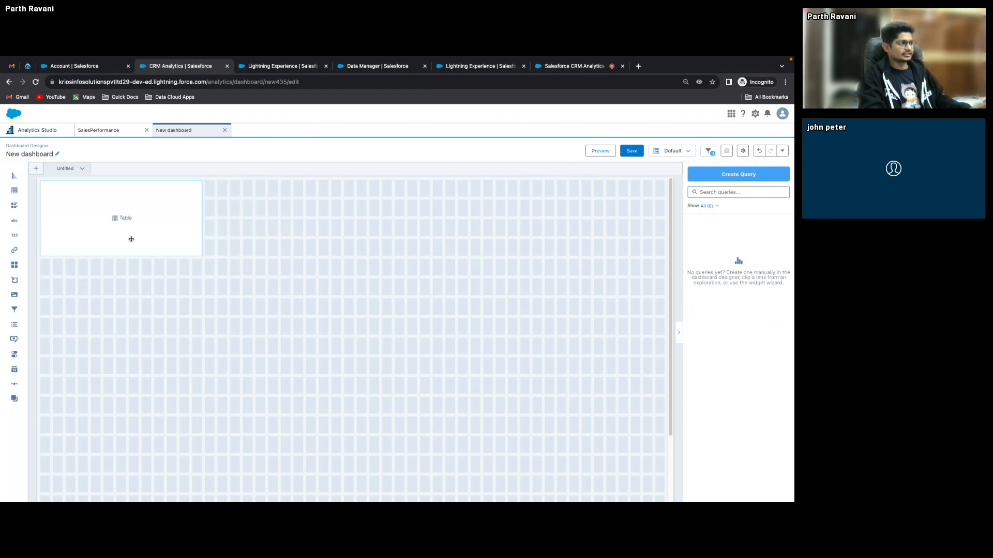
Set the layout's horizontal cell spacing back to 0 and its row height to Fine.
left_click(744, 151)
left_click(723, 309)
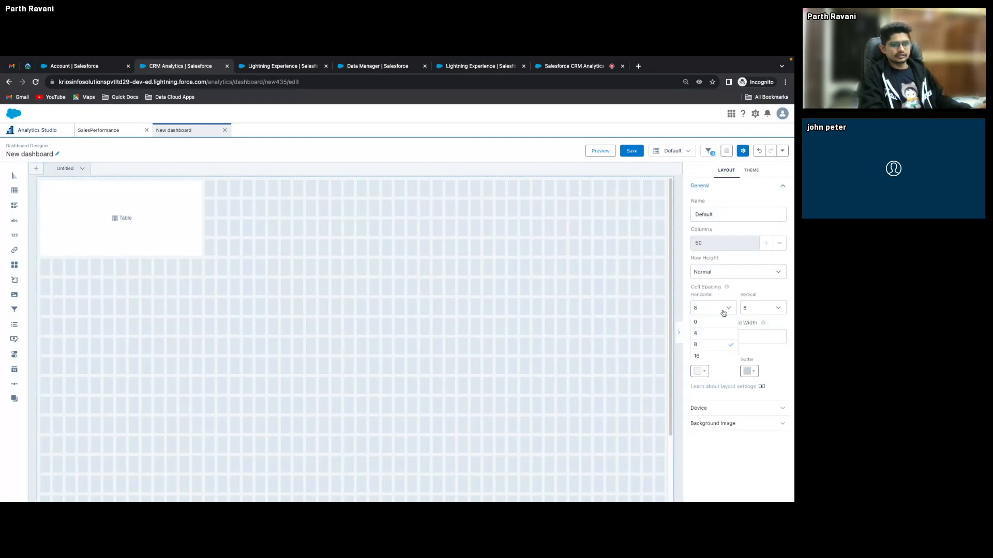
left_click(717, 322)
left_click(739, 273)
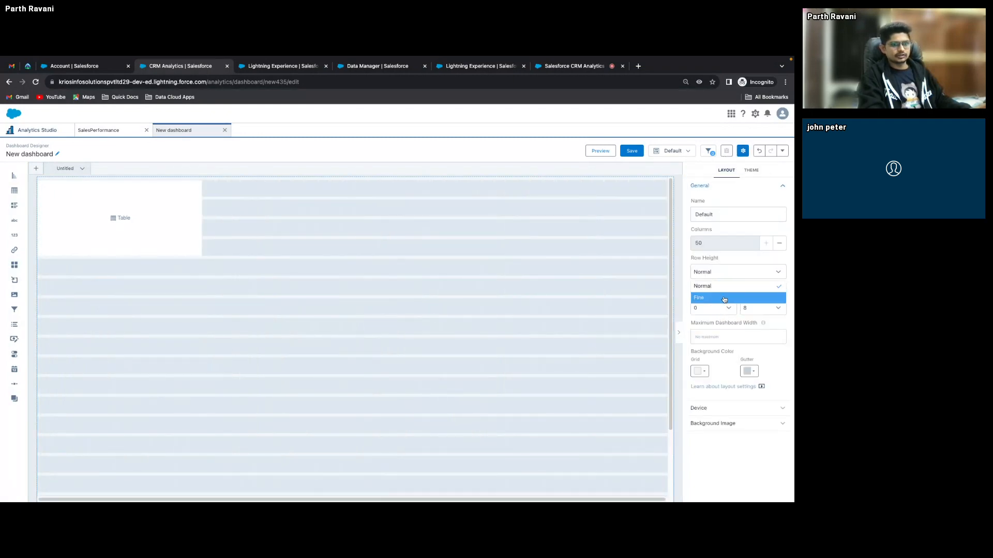
left_click(747, 298)
Shift the Table widget slightly across the fine grid and delete it from the dashboard.
mouse_move(190, 222)
left_mouse_down()
mouse_move(214, 234)
mouse_move(215, 223)
mouse_move(189, 218)
mouse_move(188, 204)
mouse_move(190, 215)
mouse_move(202, 204)
mouse_move(202, 216)
left_mouse_up()
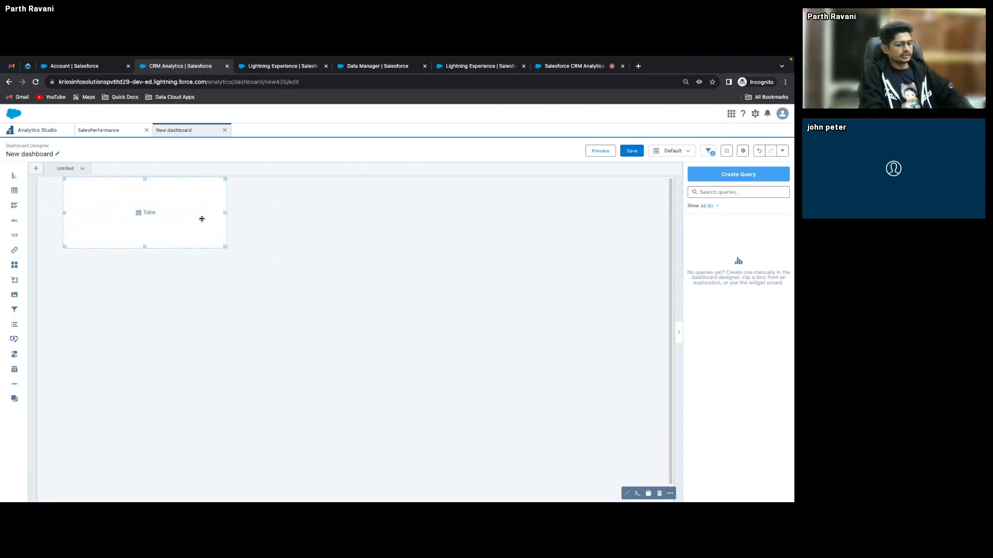
key("Delete")
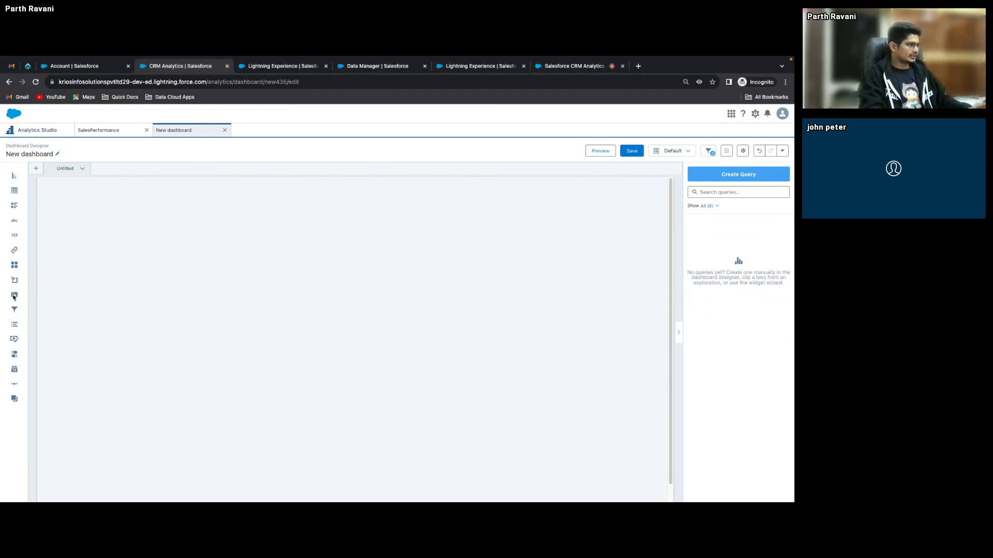
Add an Image widget in the canvas's upper-left corner and size it as a small logo area.
left_click_drag(13, 300, 40, 197)
left_click_drag(151, 195, 88, 195)
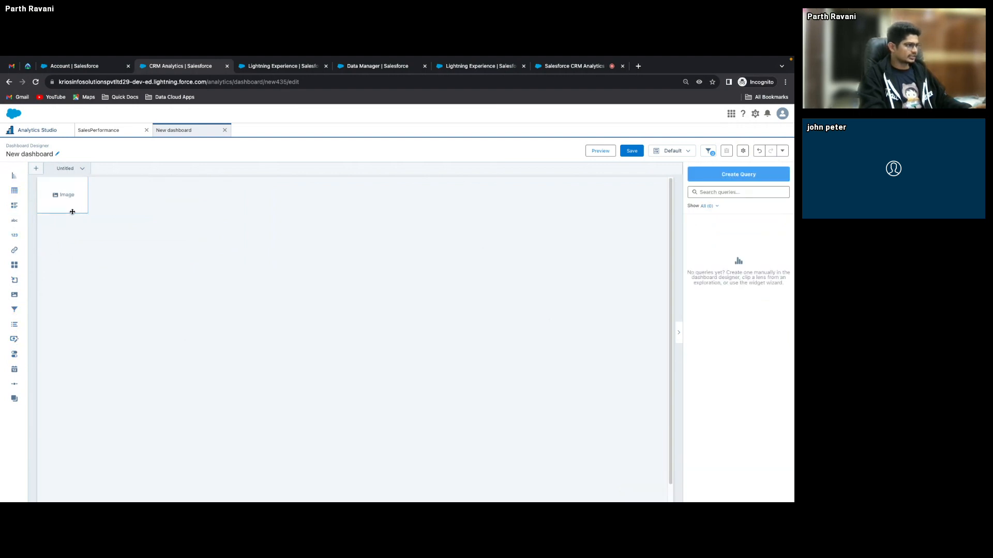
left_click(89, 194)
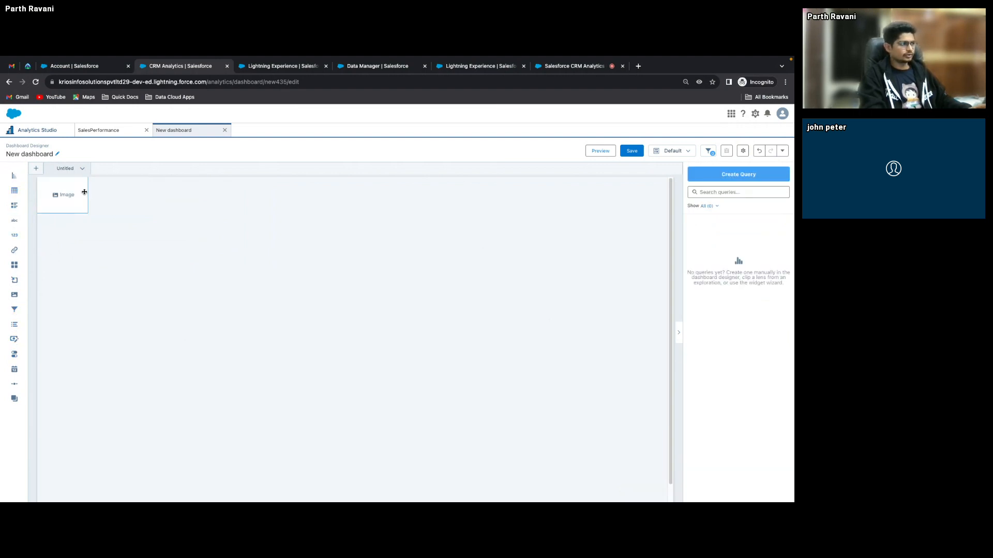
left_click_drag(89, 194, 123, 198)
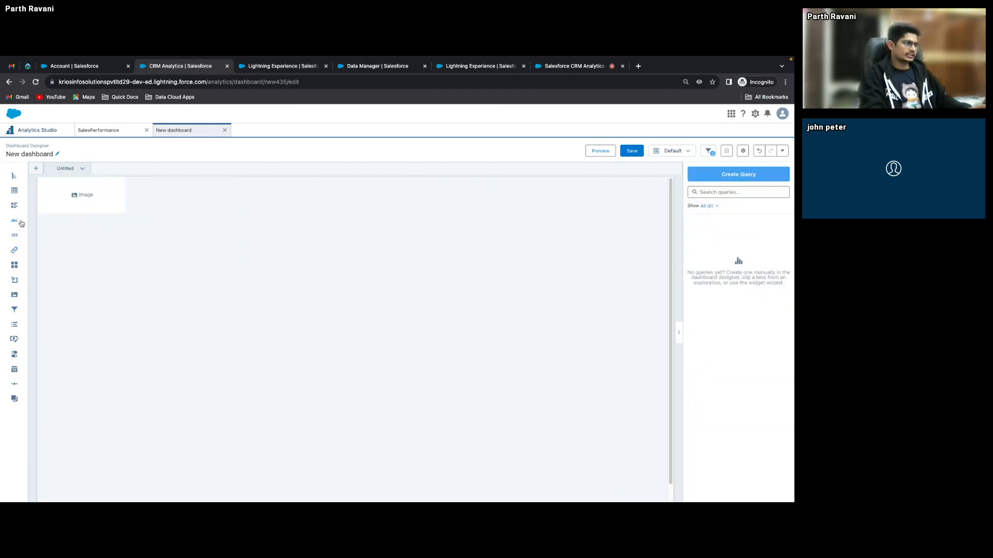
Add a Text widget beside the image, stretch it across the header row, and widen the image to meet its edge.
left_click_drag(21, 223, 133, 188)
left_click_drag(234, 190, 662, 232)
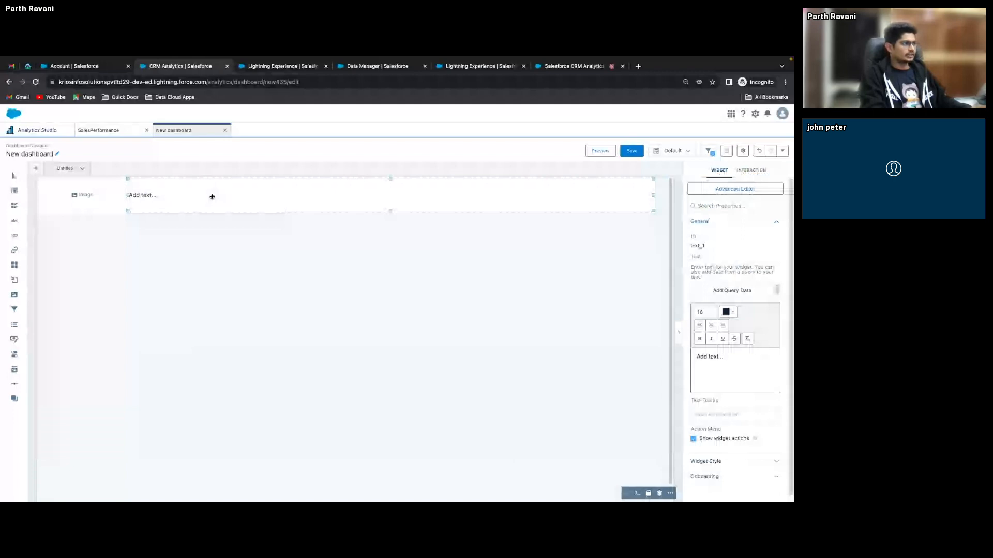
mouse_move(127, 195)
left_mouse_down()
mouse_move(144, 195)
mouse_move(132, 196)
left_mouse_up()
left_click(116, 192)
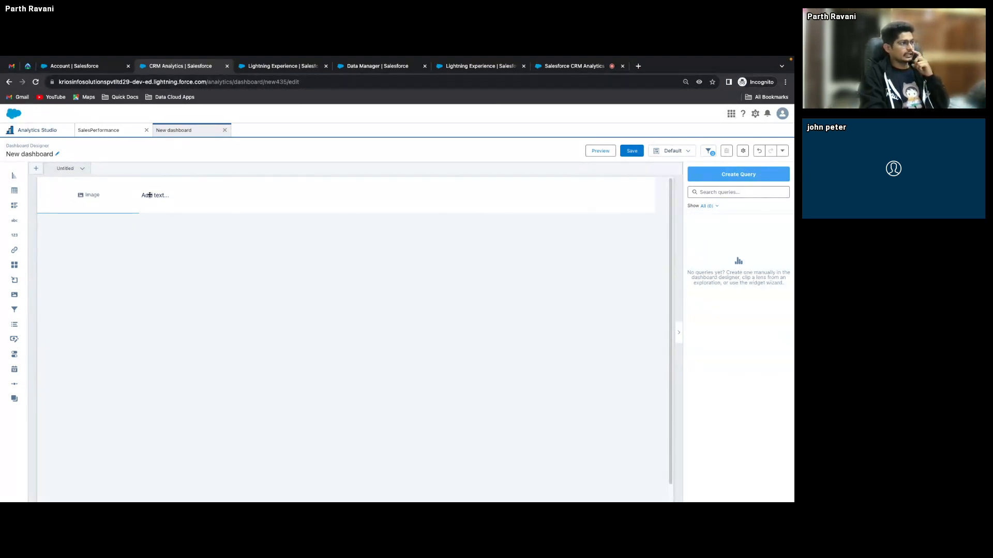
Replace the header Text widget's placeholder with "Sales Performance Dashbaord".
left_click(179, 189)
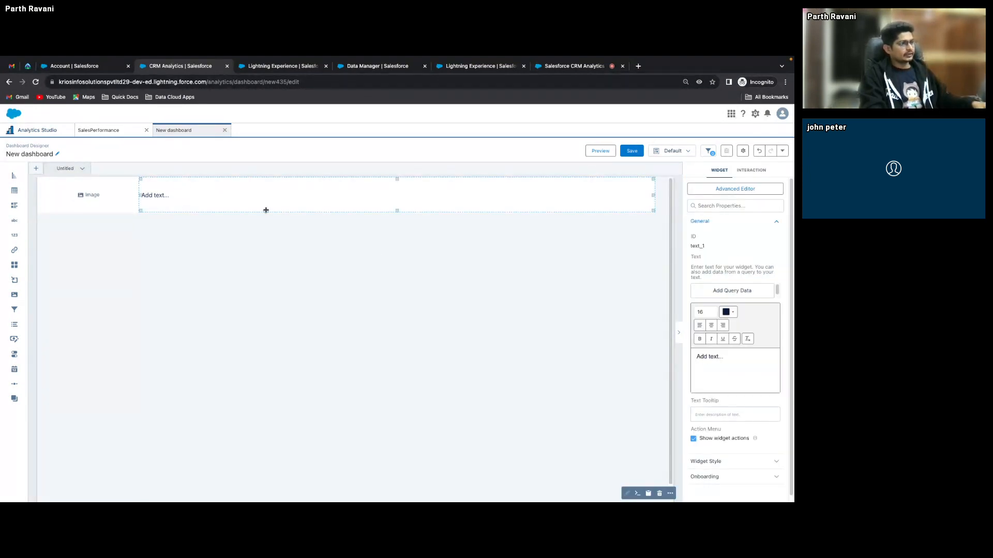
key("super+a")
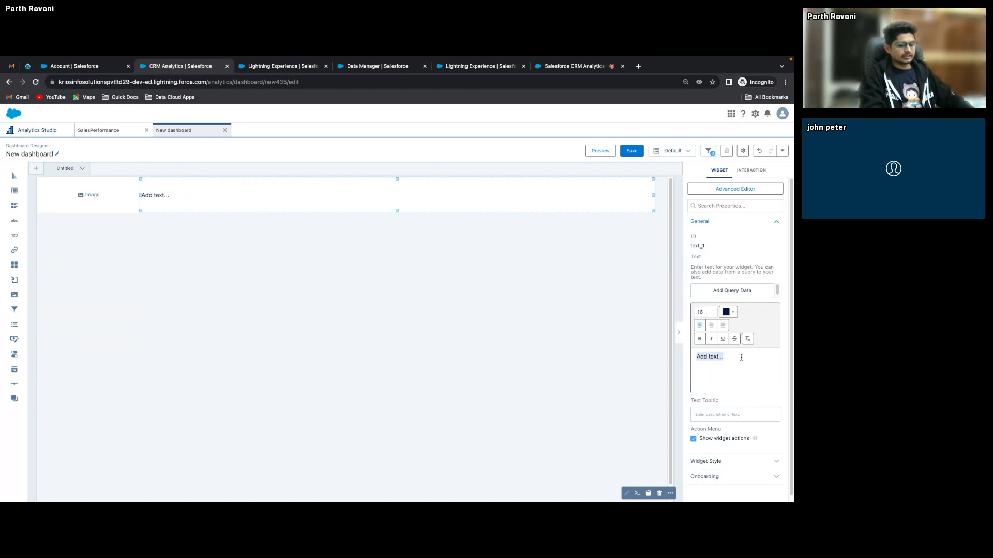
key("BackSpace")
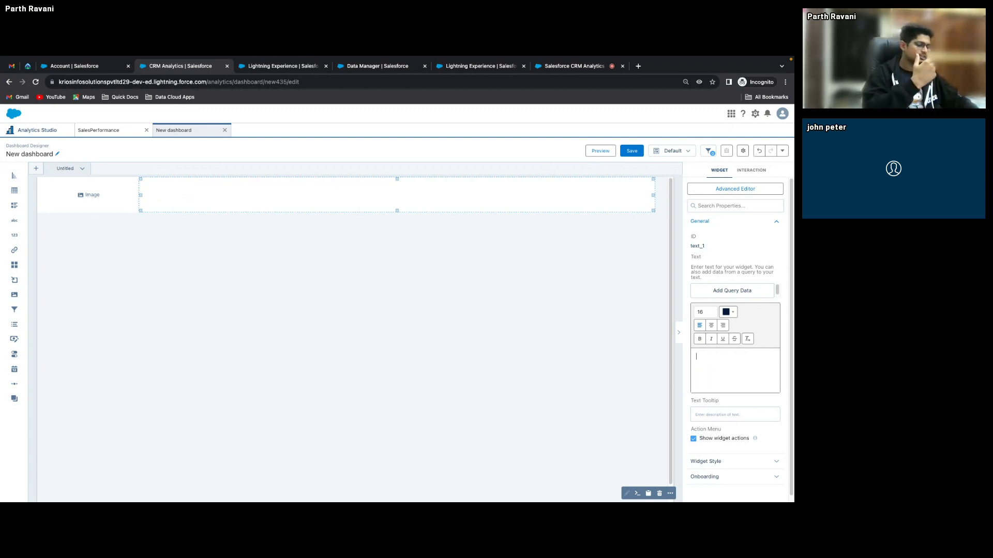
type("Sa")
type("les Perf")
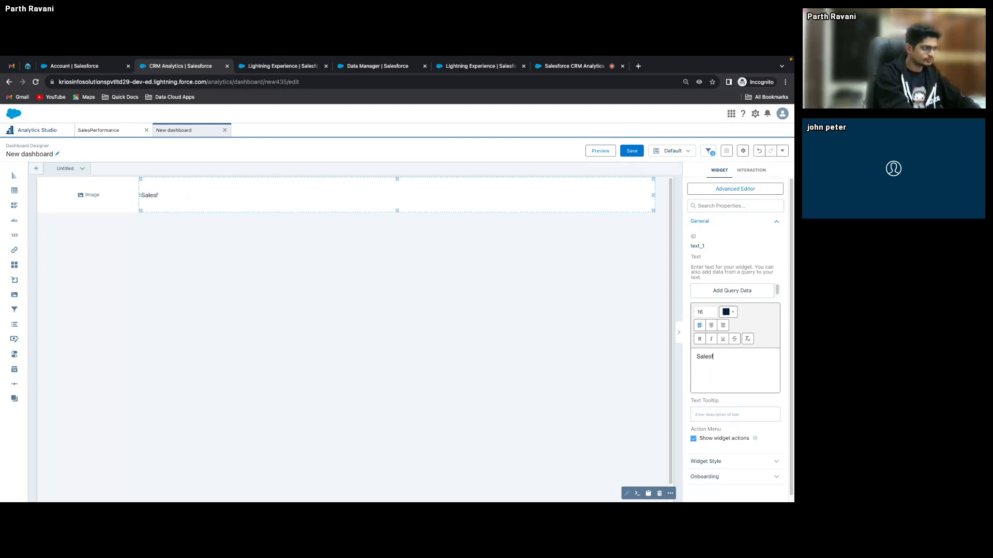
key("BackSpace")
type("Perfo")
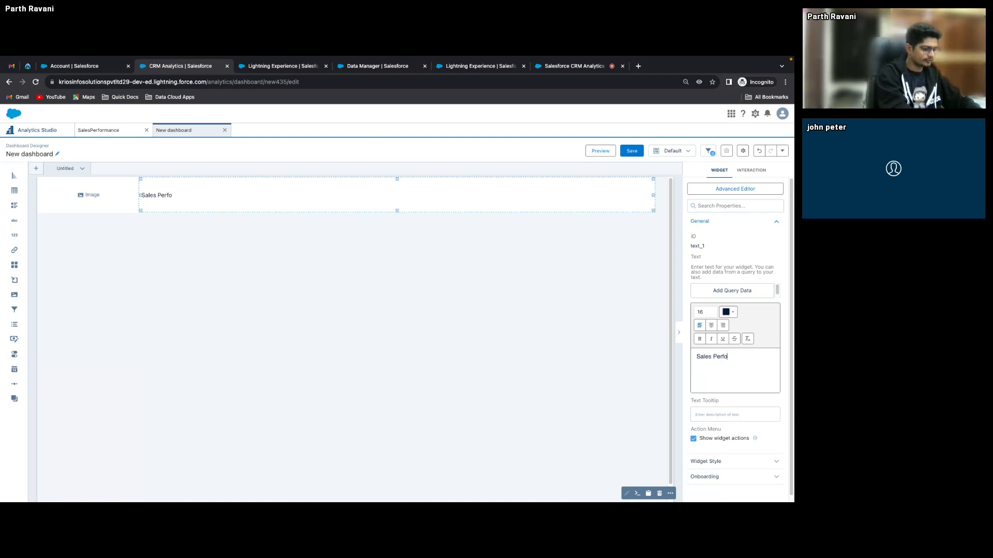
type("rmance Dashbaord")
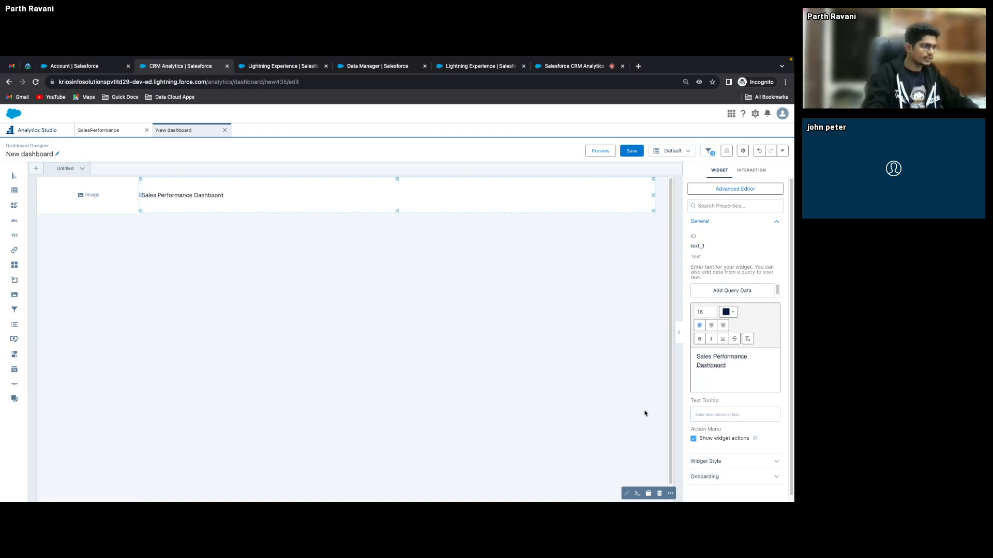
left_click(305, 279)
Correct the misspelled last word of the header text to "Dashboard" using the spelling suggestion.
left_click(377, 194)
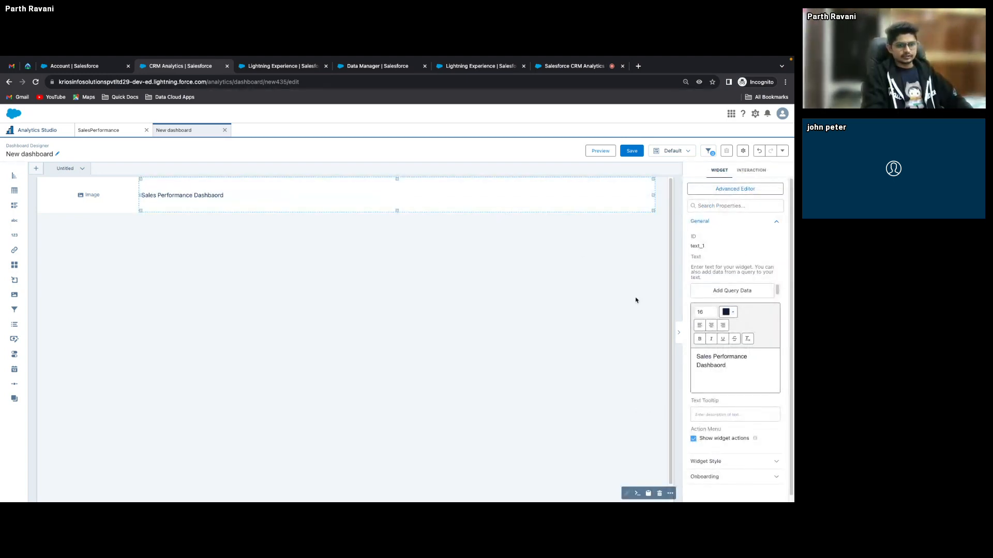
left_click_drag(727, 363, 688, 361)
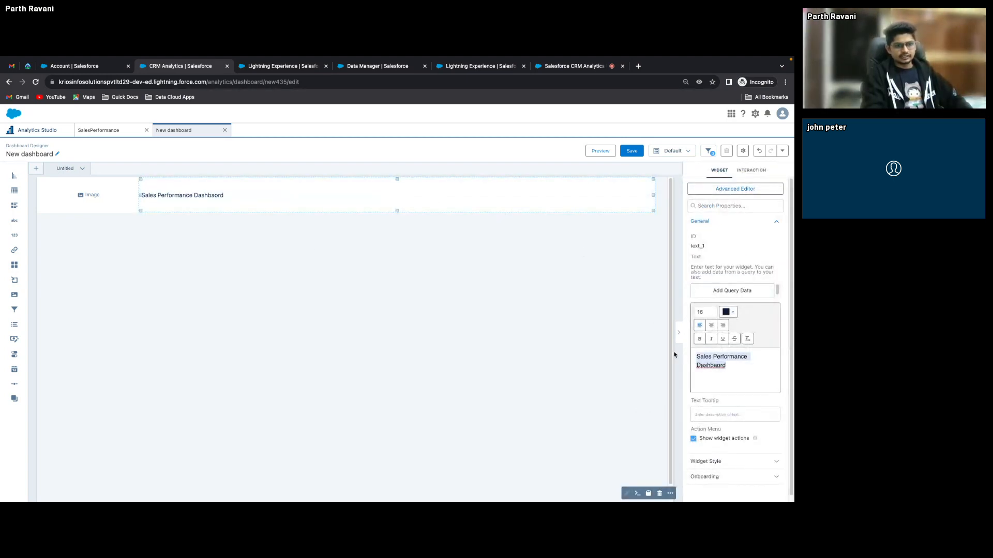
left_click(716, 366)
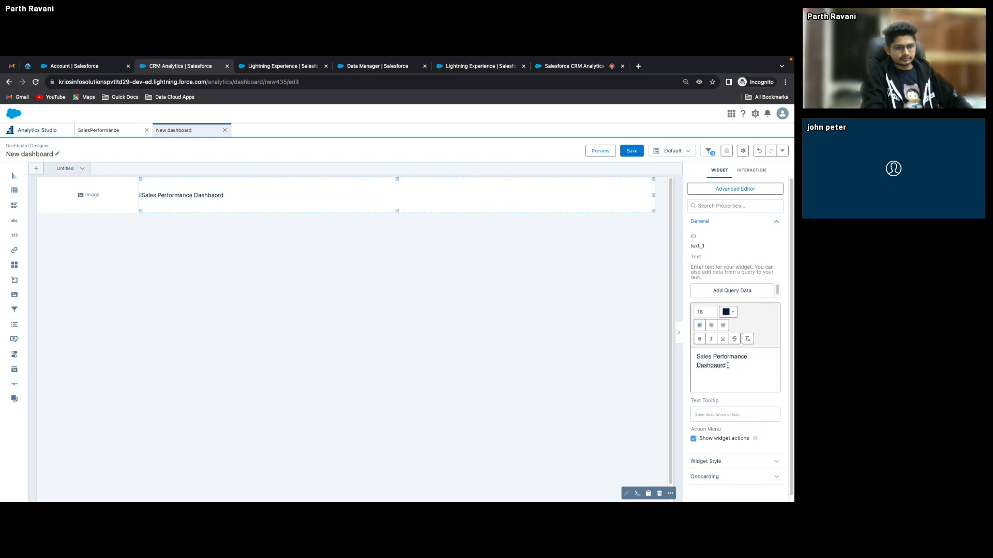
right_click(718, 367)
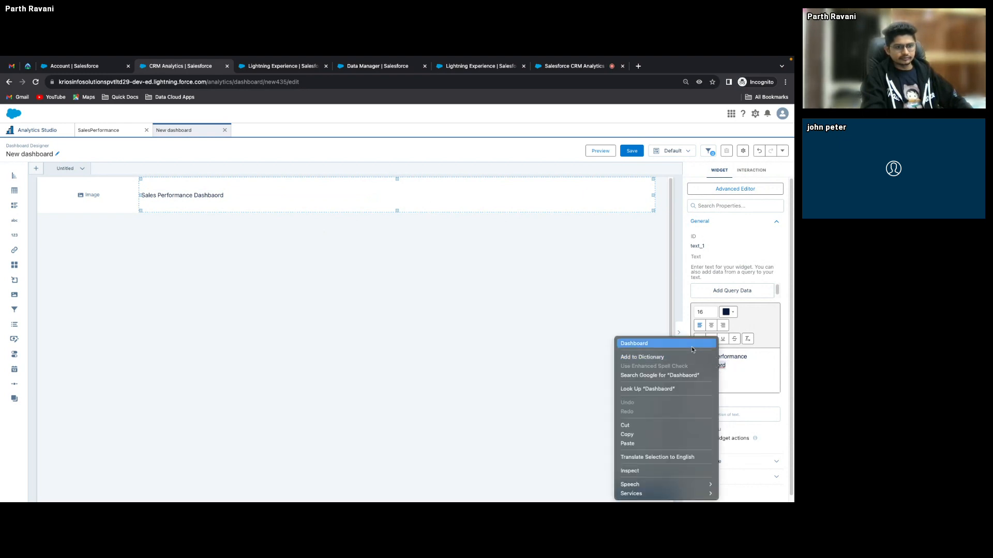
left_click(636, 340)
Center the header text "Sales Performance Dashboard" and make it bold.
left_click_drag(734, 366, 688, 356)
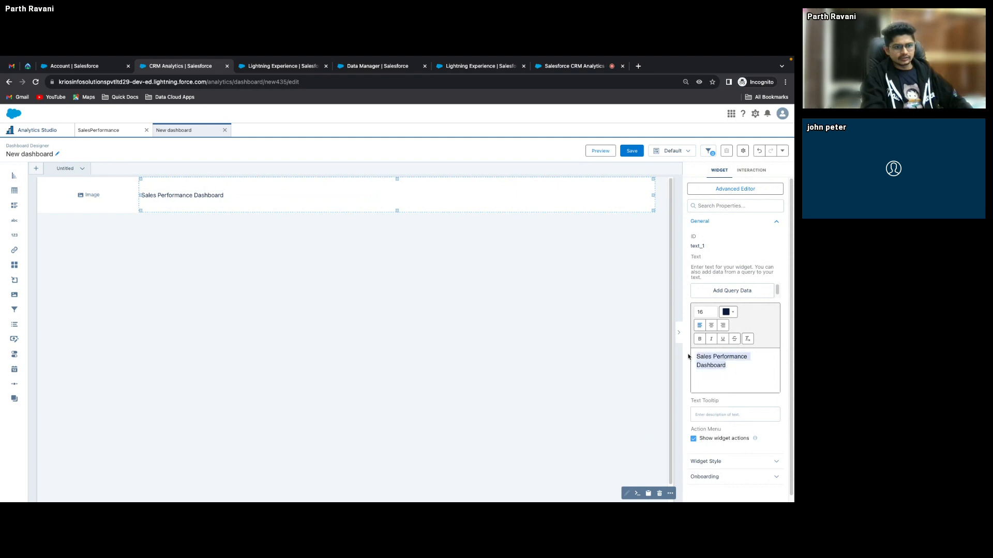
left_click(711, 325)
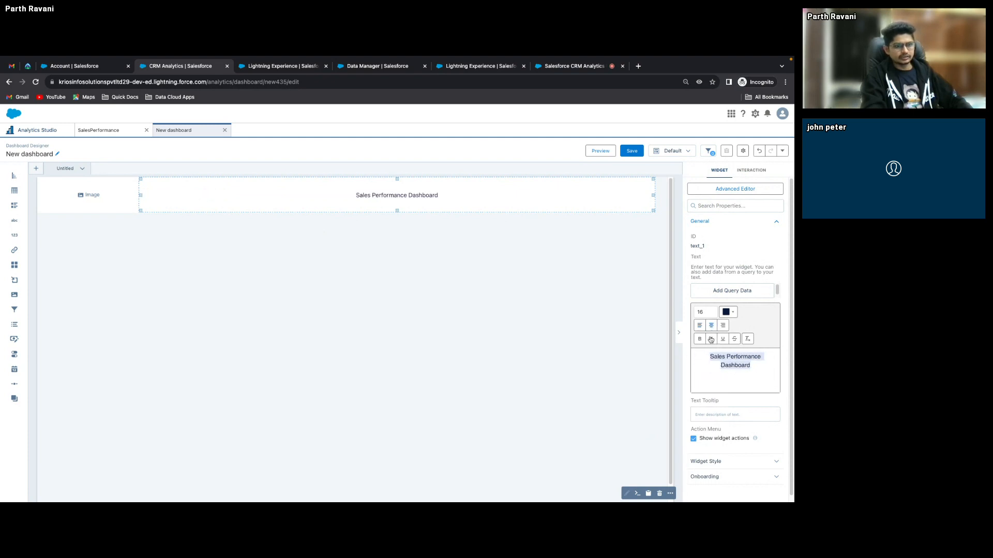
left_click(700, 340)
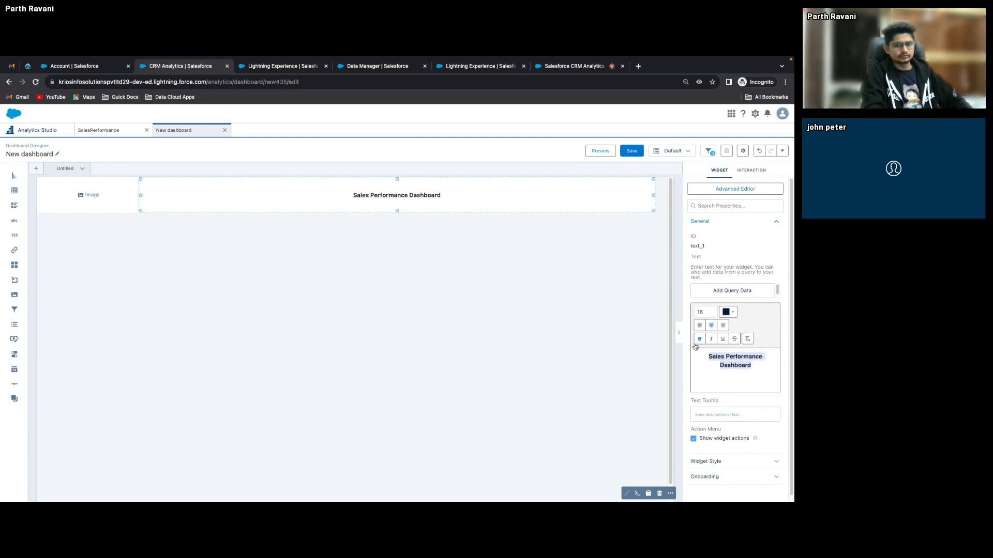
Color the header title text dark blue from the default color palette.
left_click(729, 312)
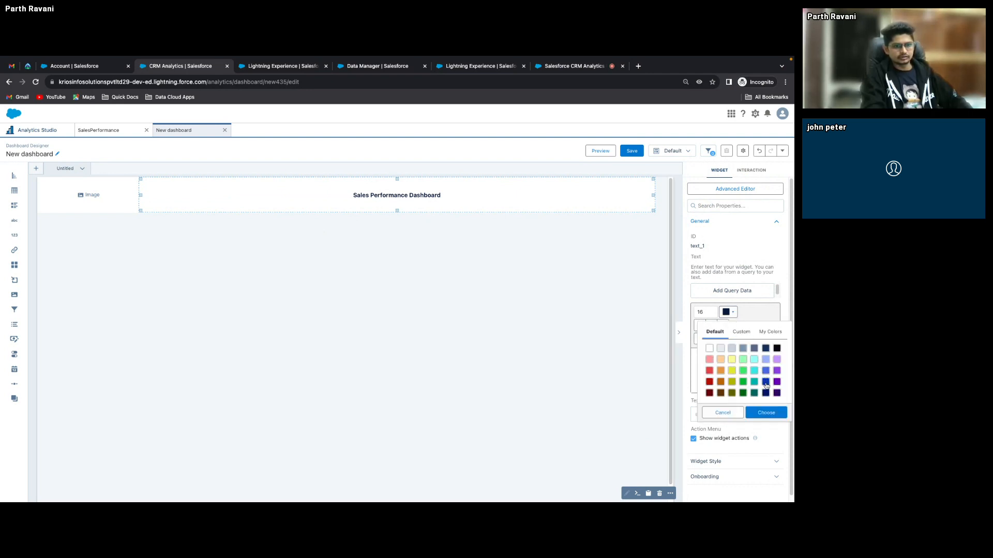
left_click(766, 385)
left_click(767, 413)
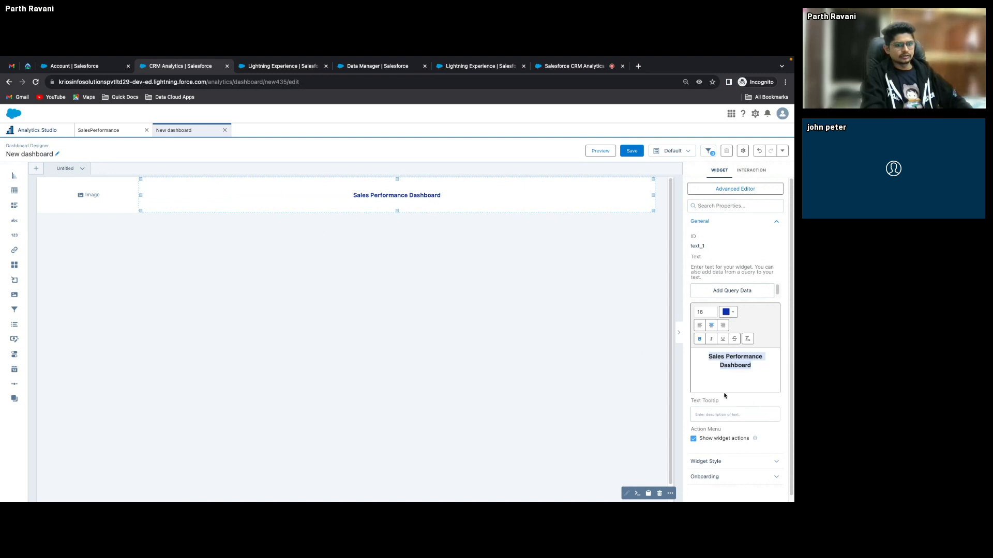
left_click(548, 372)
Recolor the whole header title in the greyish slate blue from the default palette.
left_click(481, 202)
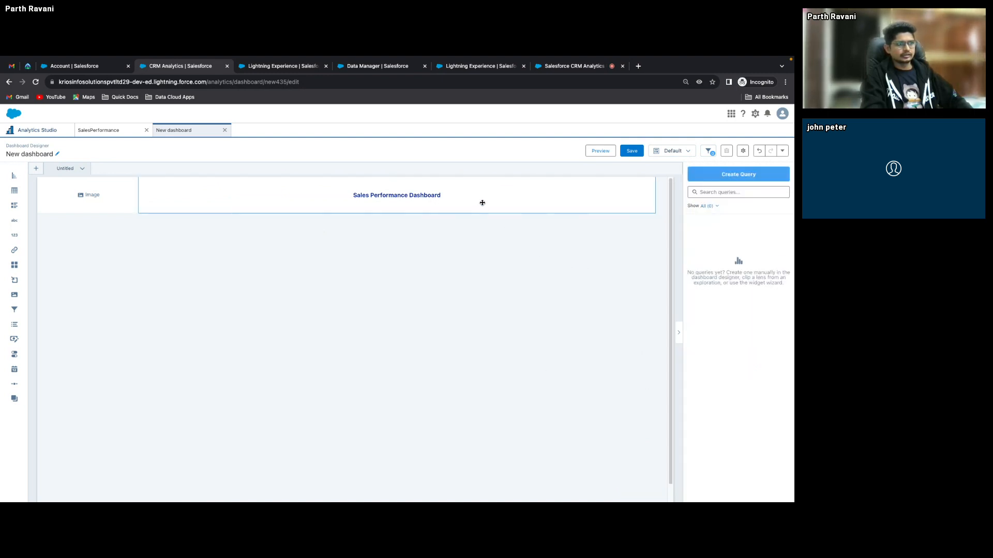
left_click_drag(754, 367, 706, 357)
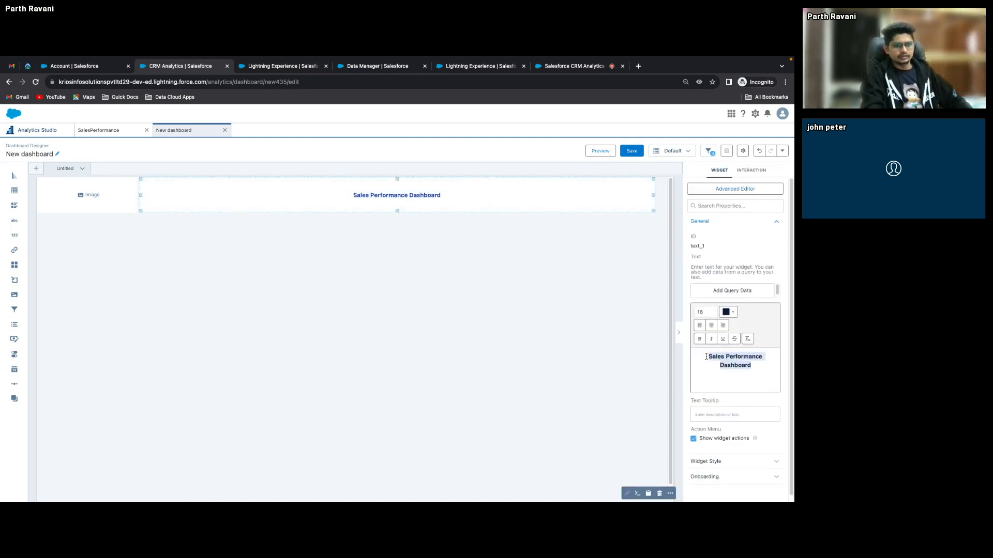
left_click(728, 312)
left_click(755, 349)
left_click(767, 412)
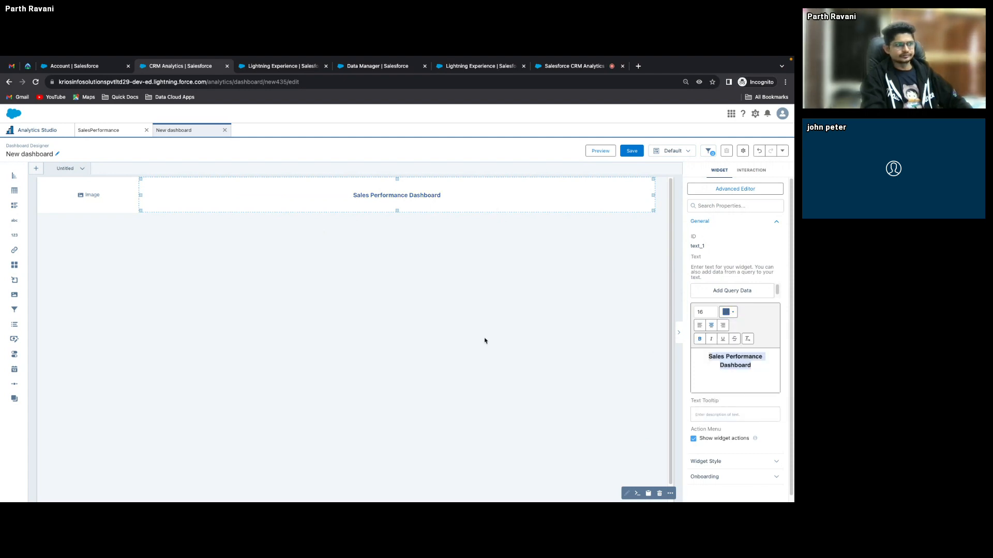
left_click(513, 345)
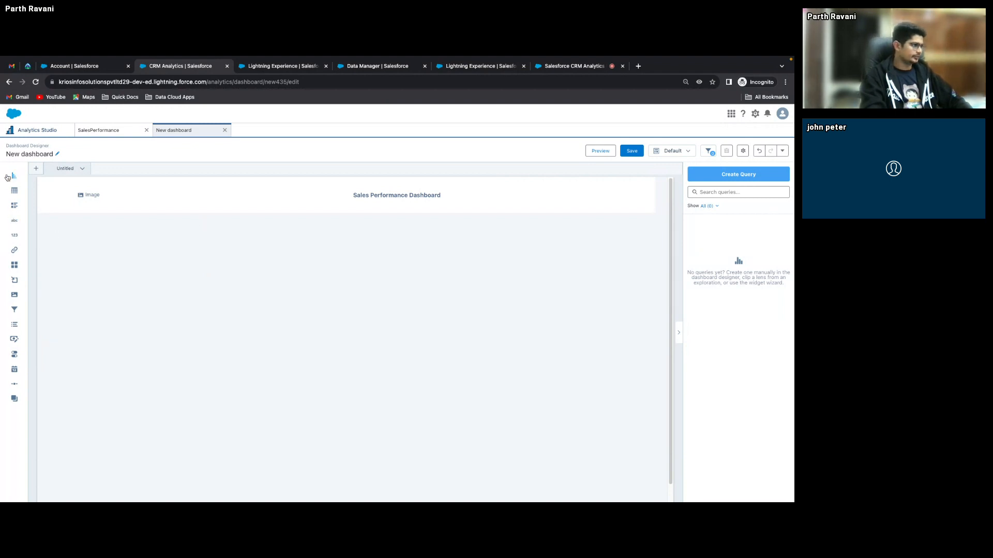
Place five Filter widgets side by side in a row directly beneath the header.
left_click_drag(17, 315, 44, 221)
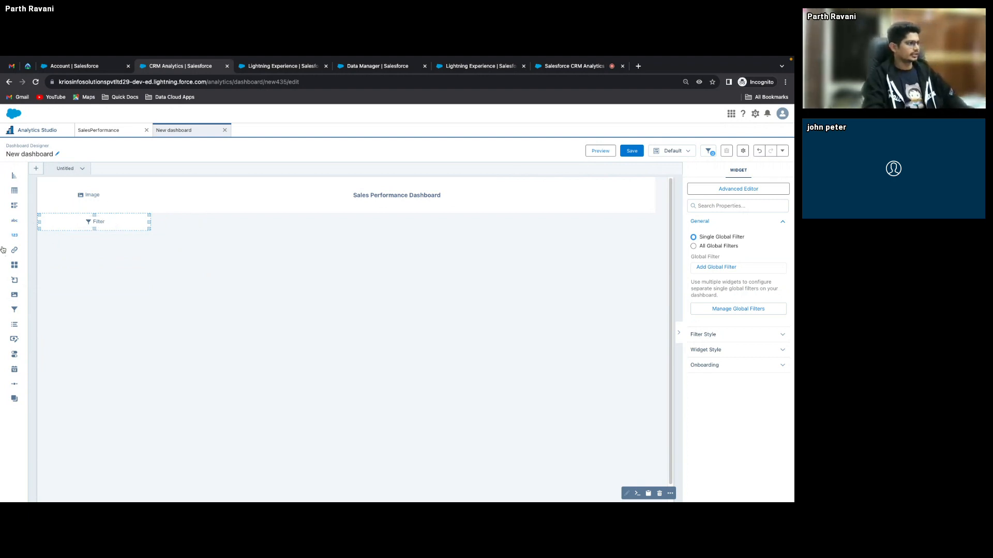
left_click_drag(16, 312, 161, 218)
left_click_drag(23, 307, 271, 225)
left_click_drag(19, 316, 391, 226)
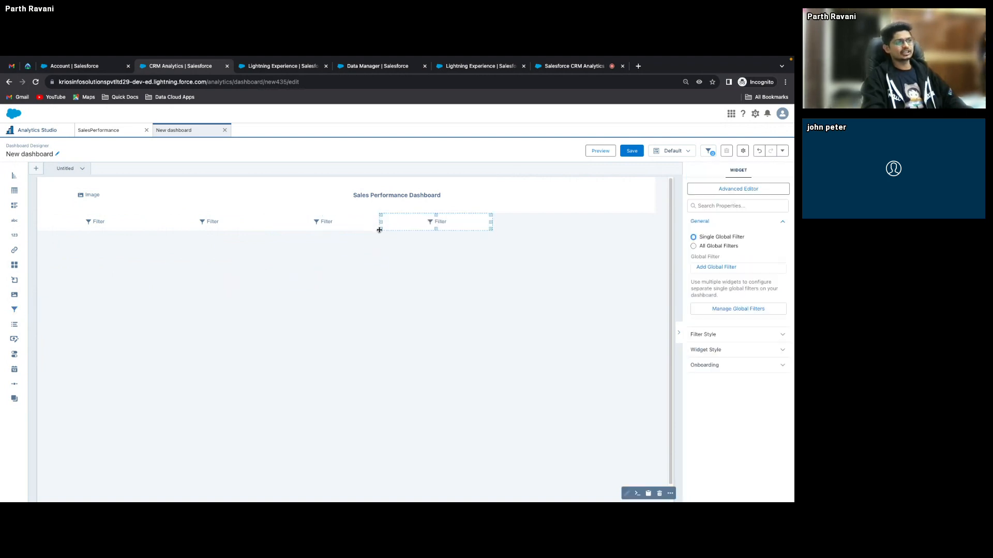
left_click_drag(15, 309, 504, 227)
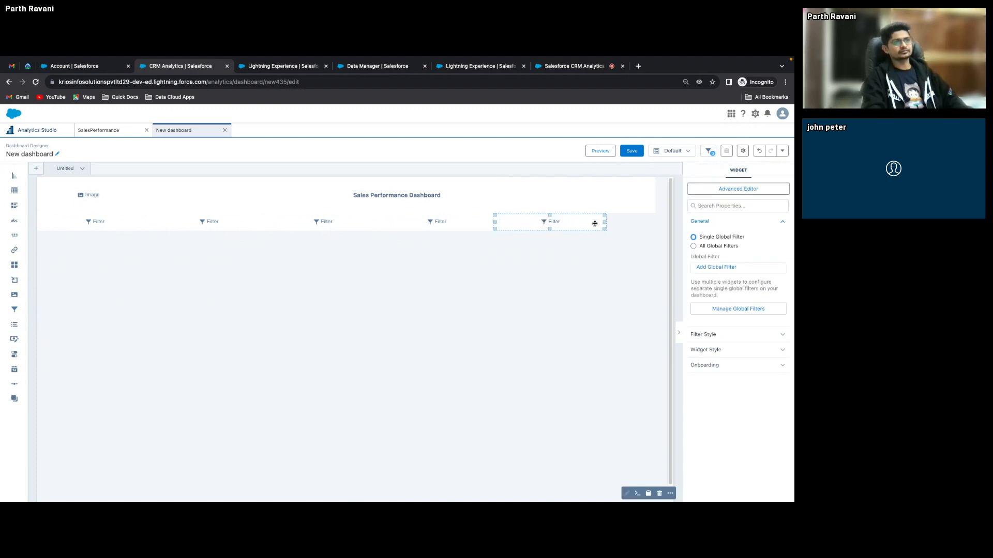
Widen the last four Filter widgets and shift them so the filter row spans the full header width without gaps.
left_click_drag(596, 221, 528, 226)
left_click(544, 222)
left_click(418, 222)
left_click_drag(418, 222, 391, 225)
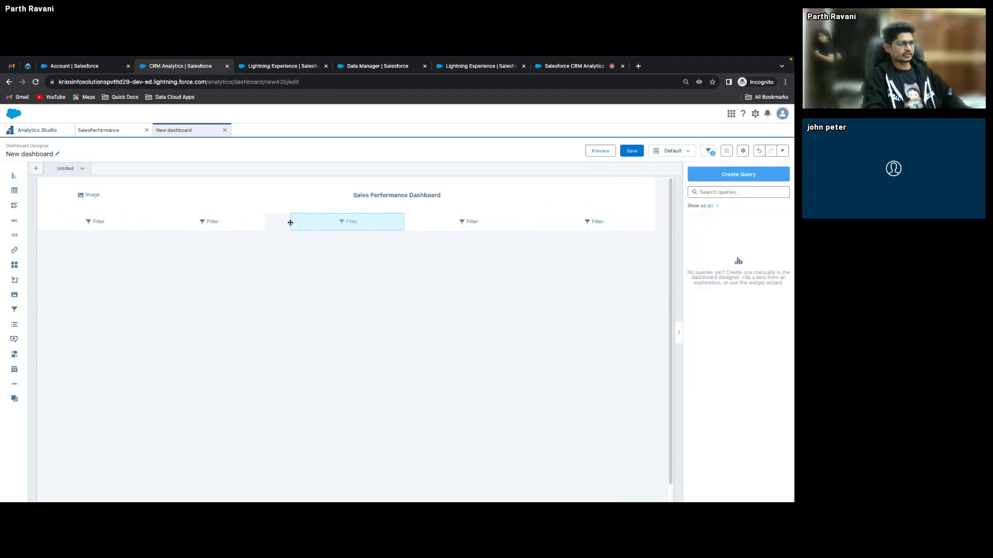
left_click(291, 222)
mouse_move(292, 222)
left_mouse_down()
mouse_move(260, 223)
mouse_move(274, 225)
left_mouse_up()
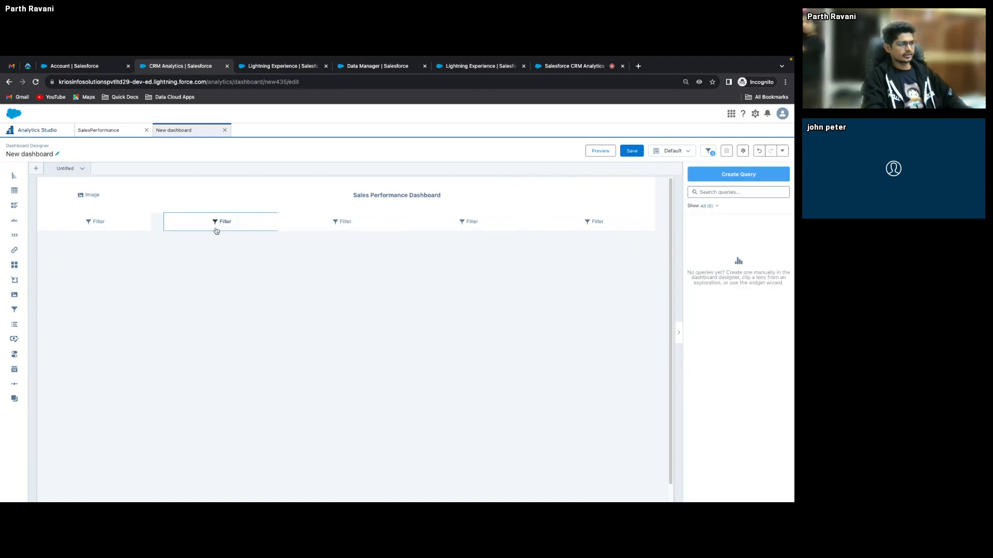
left_click_drag(164, 223, 151, 223)
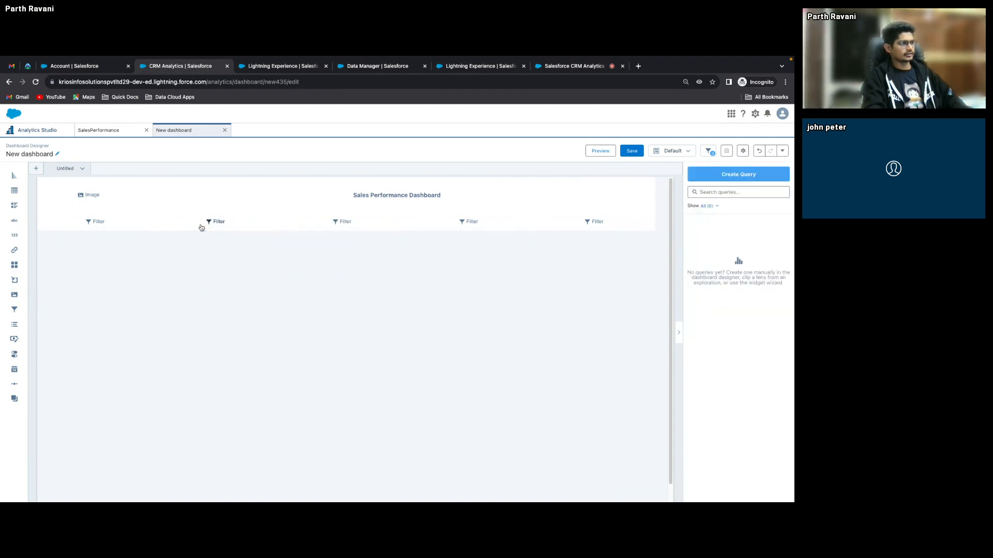
Start a global filter for the second Filter widget using the Sales Performance dataset as its data source.
left_click(209, 226)
left_click(208, 225)
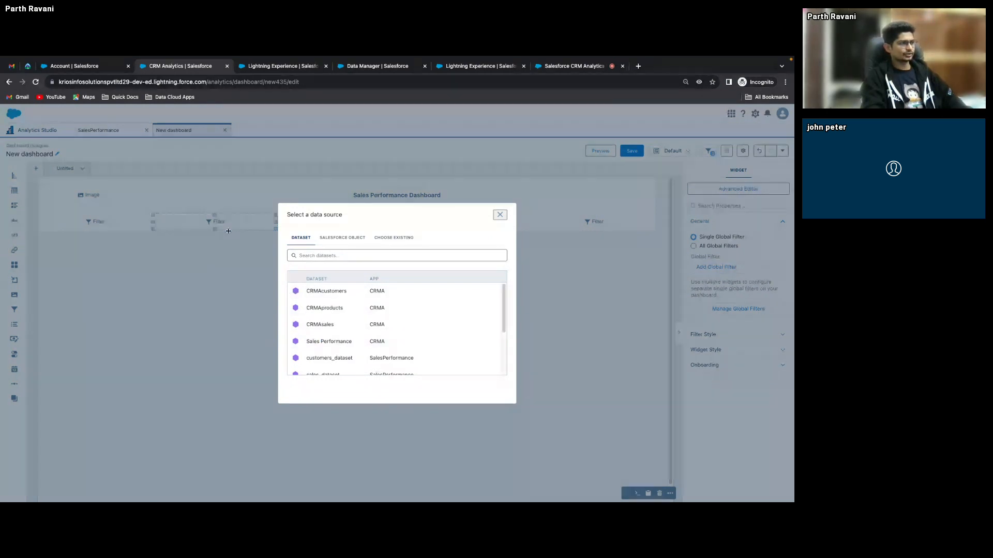
left_click(323, 345)
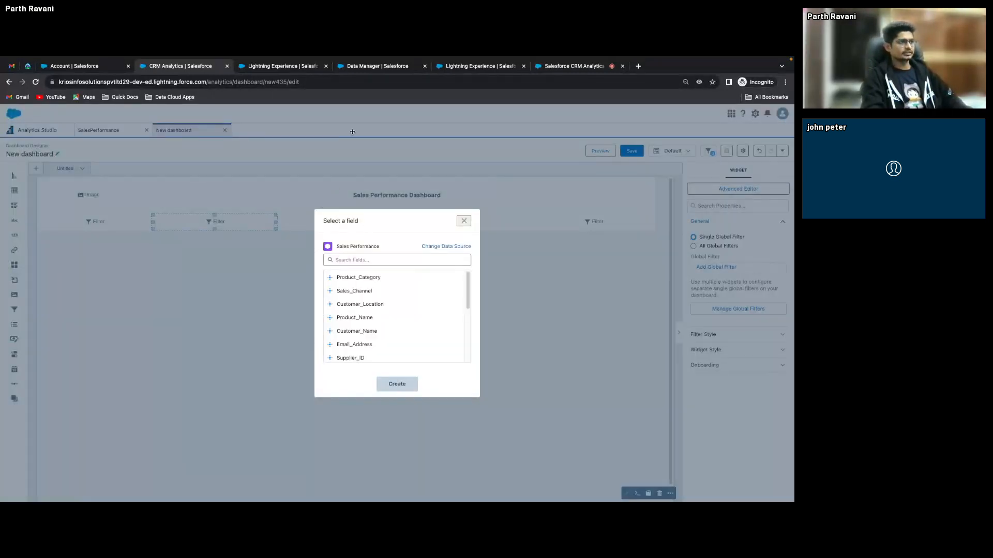
left_click(377, 67)
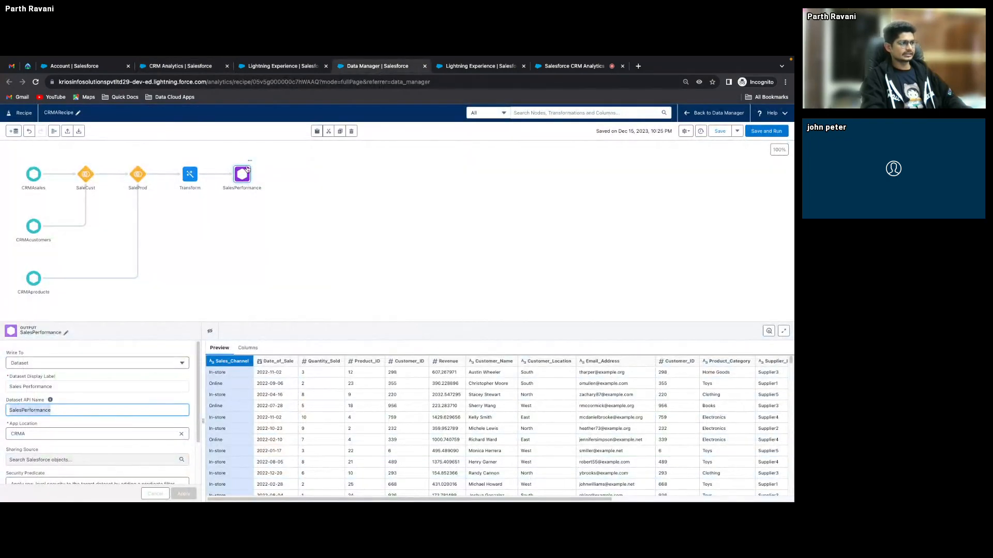
left_click(295, 66)
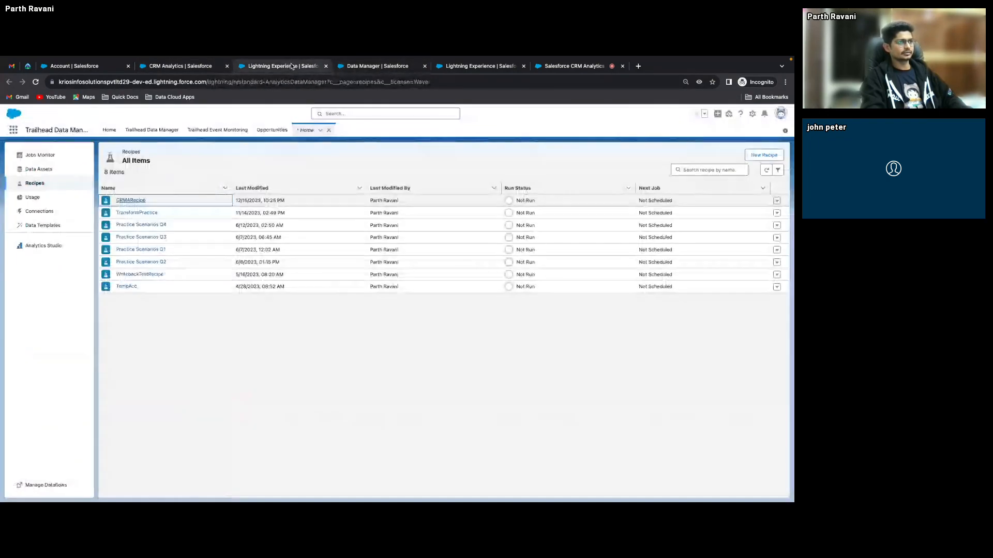
left_click(463, 67)
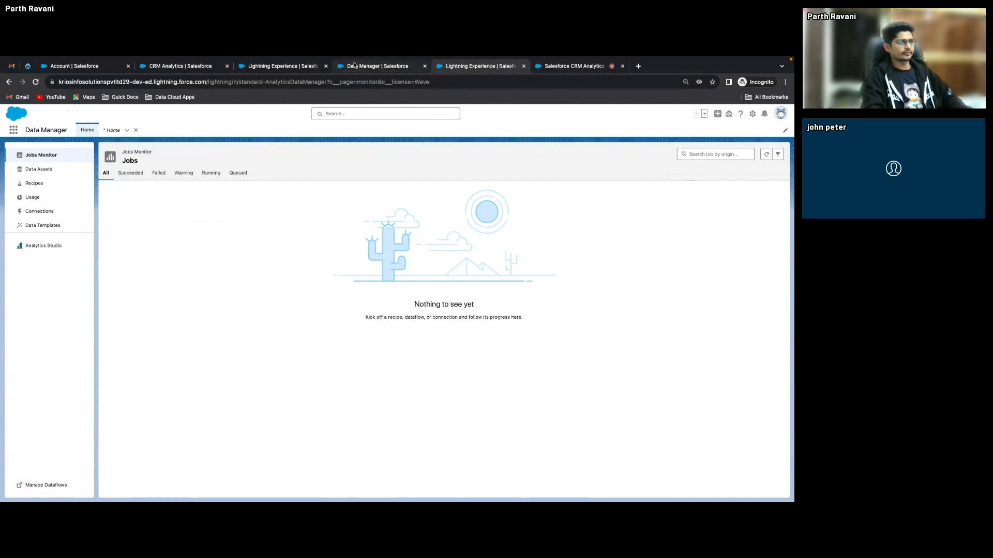
left_click(308, 66)
left_click(192, 66)
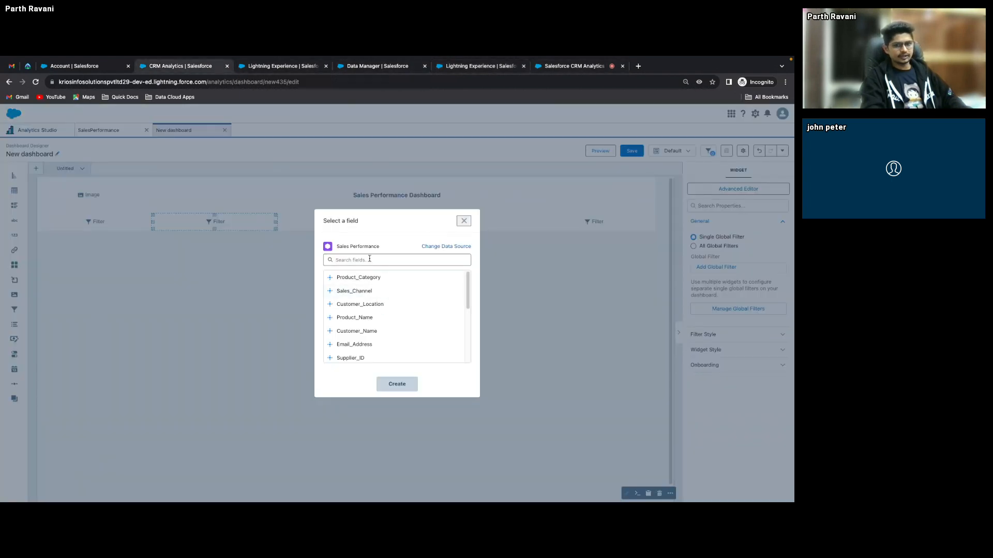
key("ctrl+s")
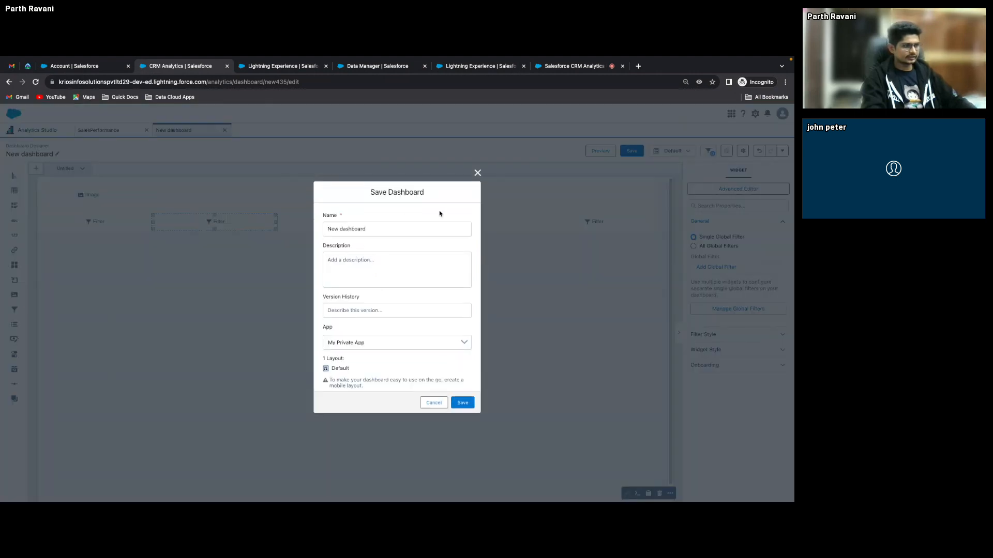
left_click(477, 174)
Search the fields for "sa" and create the second widget's global filter on Sales_Channel.
left_click(395, 260)
type("sa")
left_click(386, 277)
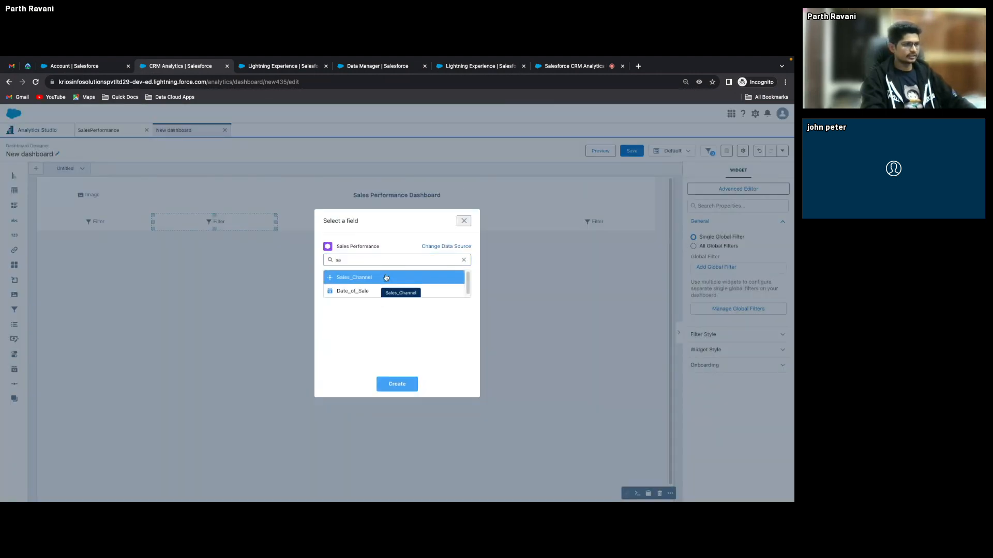
left_click(397, 384)
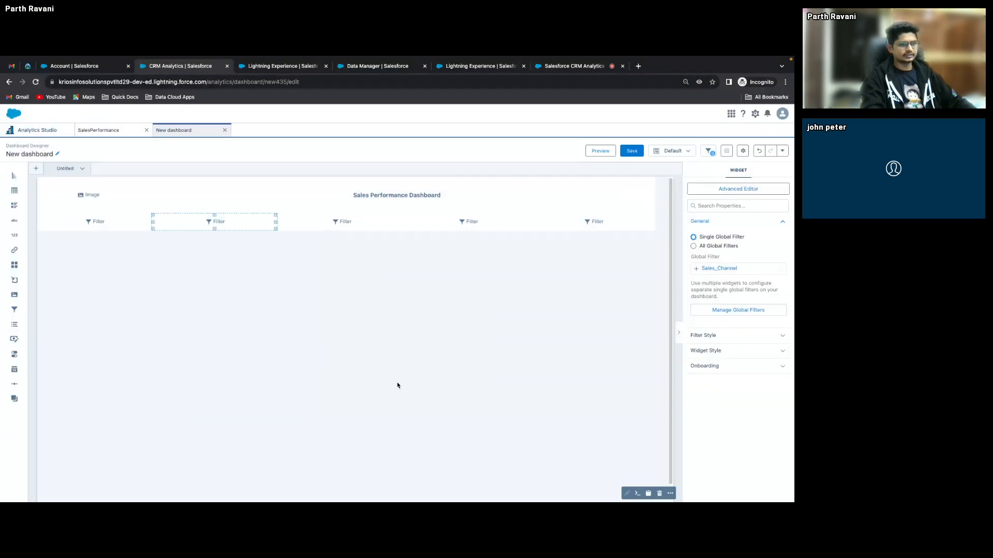
Create a global filter on Product_Category from the Sales Performance dataset for the first Filter widget.
left_click(98, 222)
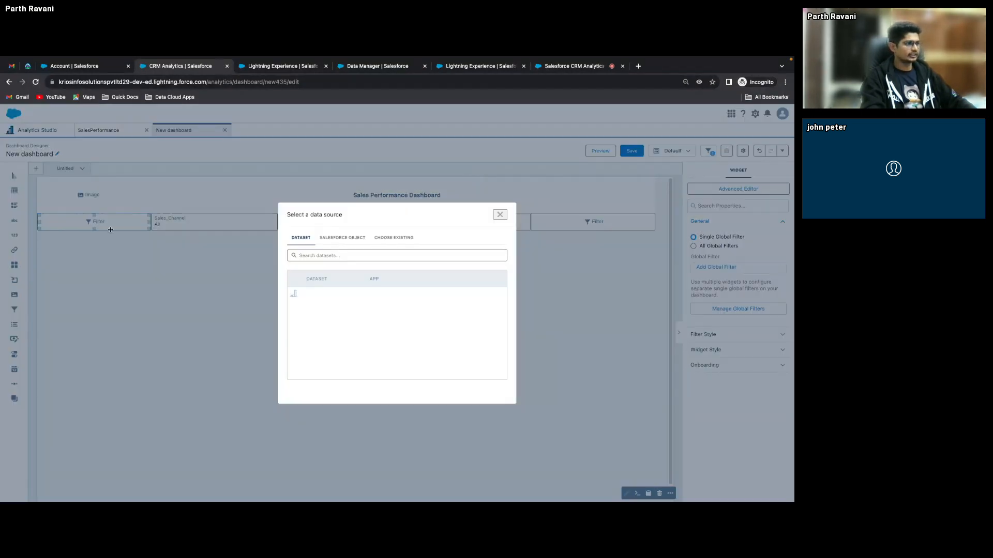
left_click(333, 303)
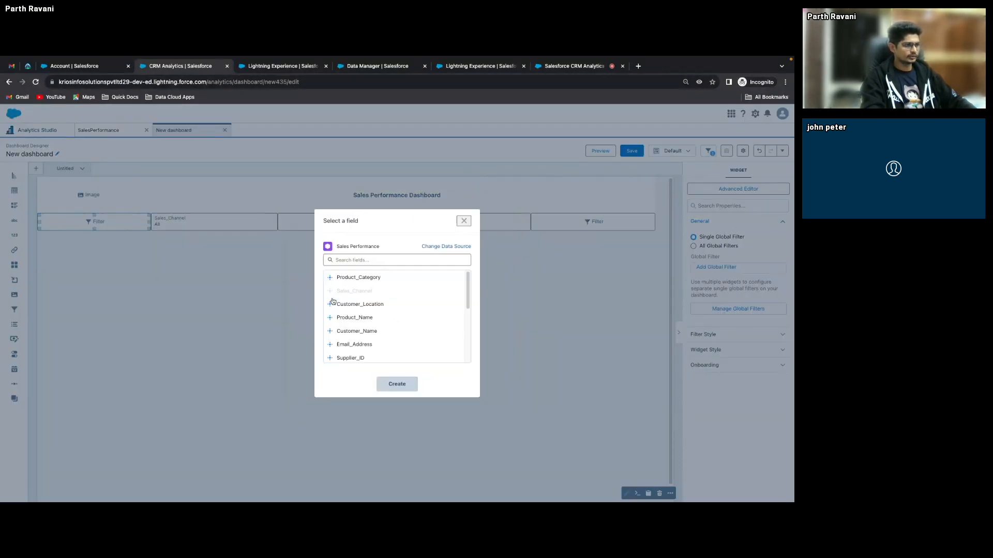
left_click(356, 261)
left_click(362, 278)
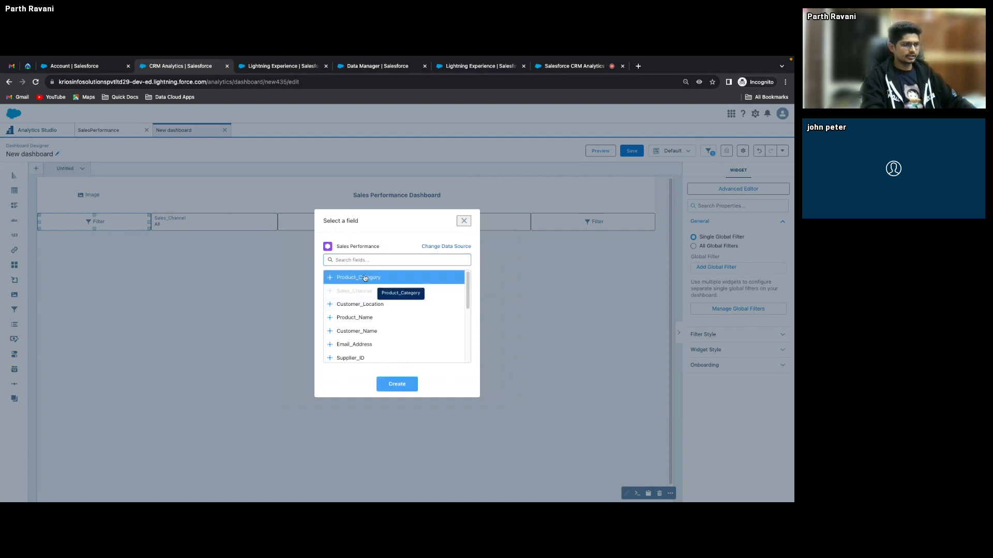
left_click(397, 384)
Create a global filter on Customer_Location from the Sales Performance dataset for the third Filter widget.
left_click(341, 222)
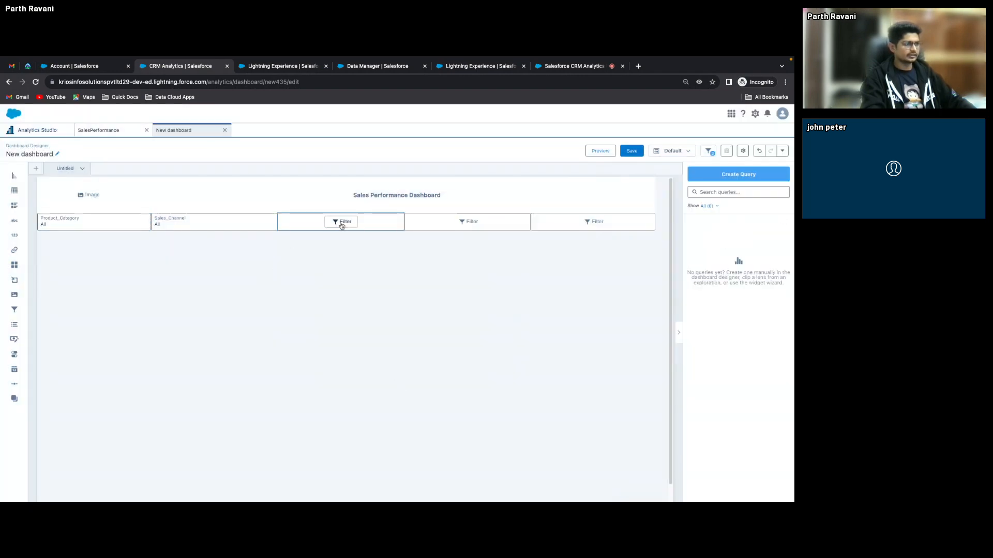
left_click(348, 256)
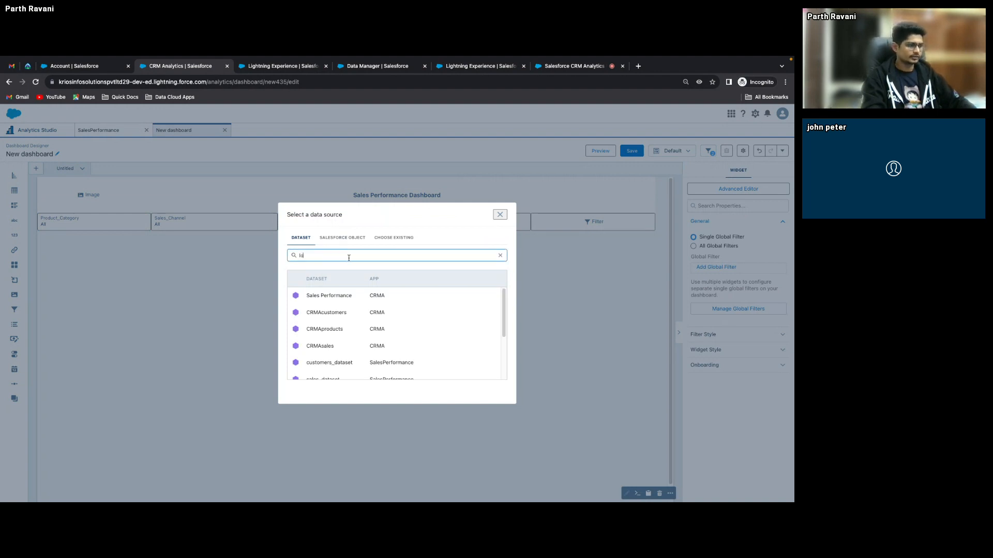
type("lo")
key("BackSpace")
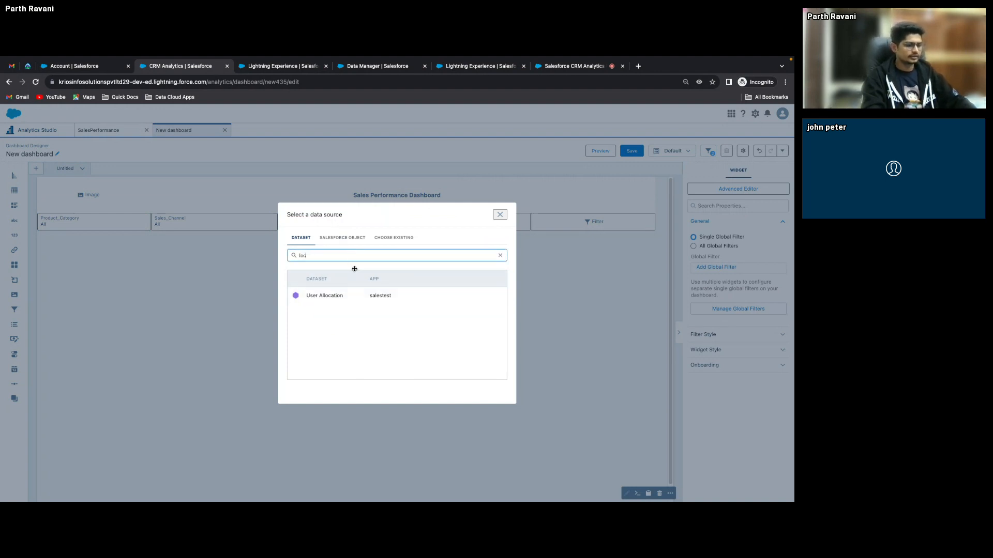
key("BackSpace")
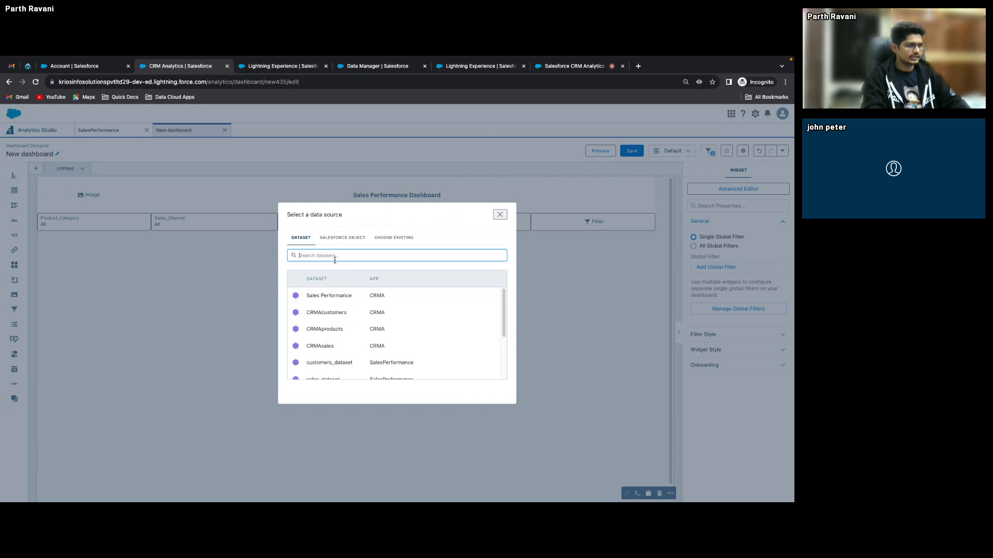
left_click(335, 299)
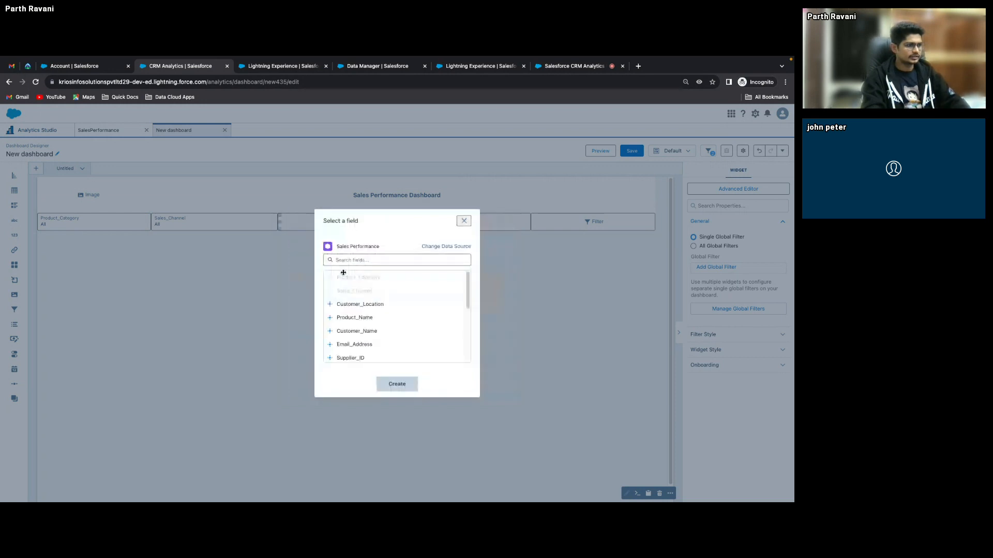
left_click(361, 304)
left_click(397, 384)
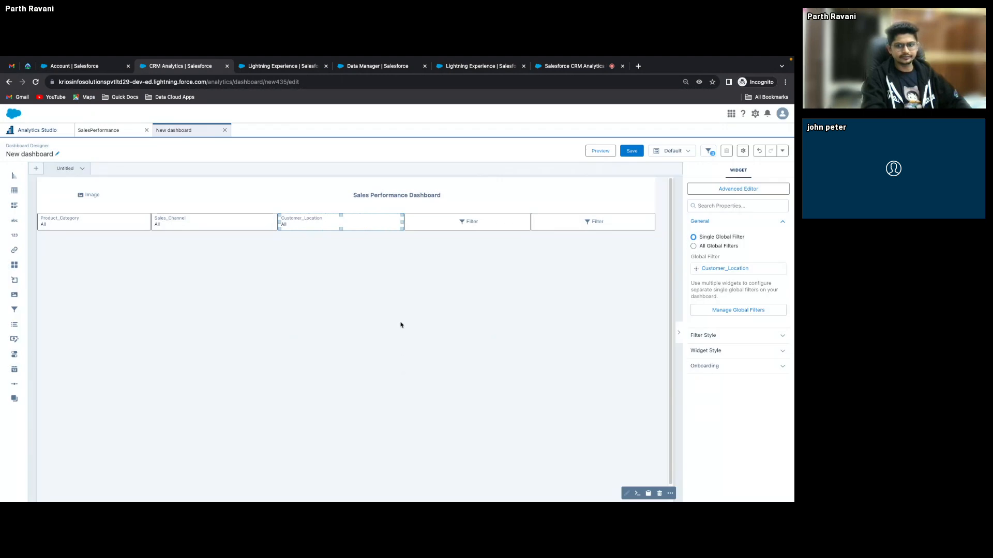
left_click(468, 223)
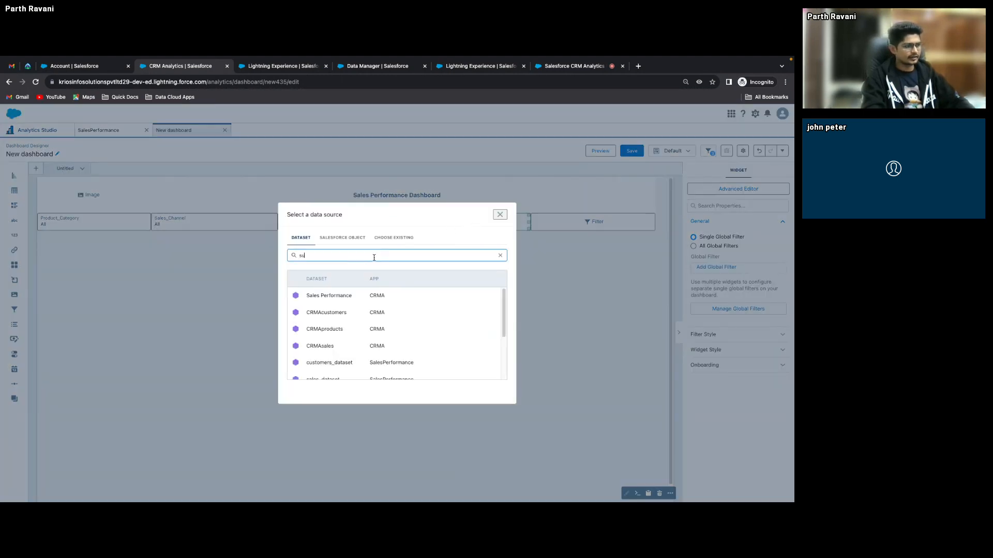
left_click(499, 215)
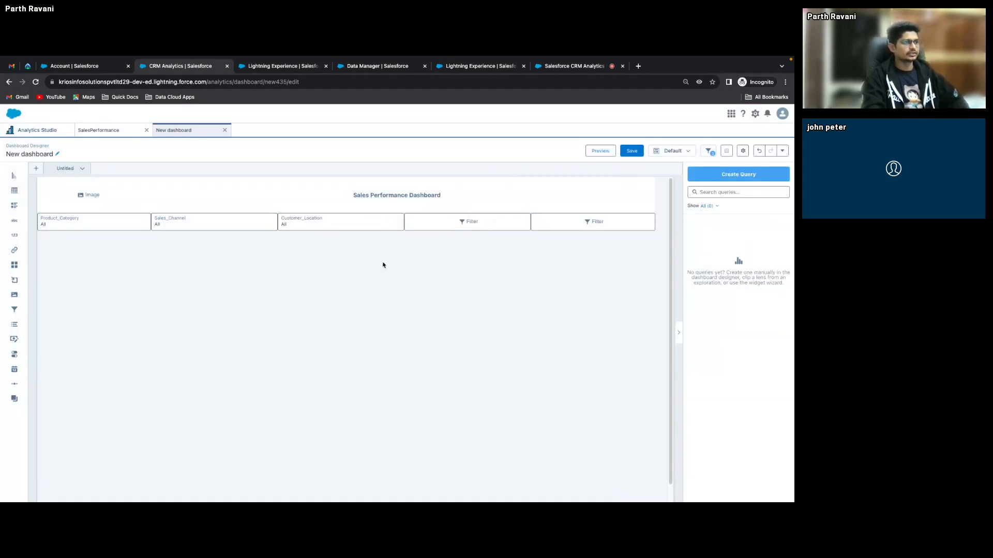
Extend the header one column to the right, shift the last four filters to match, and widen the Product_Category filter to close the gap.
left_click(653, 189)
left_click_drag(650, 221, 664, 194)
left_click(649, 195)
left_click_drag(526, 224, 536, 222)
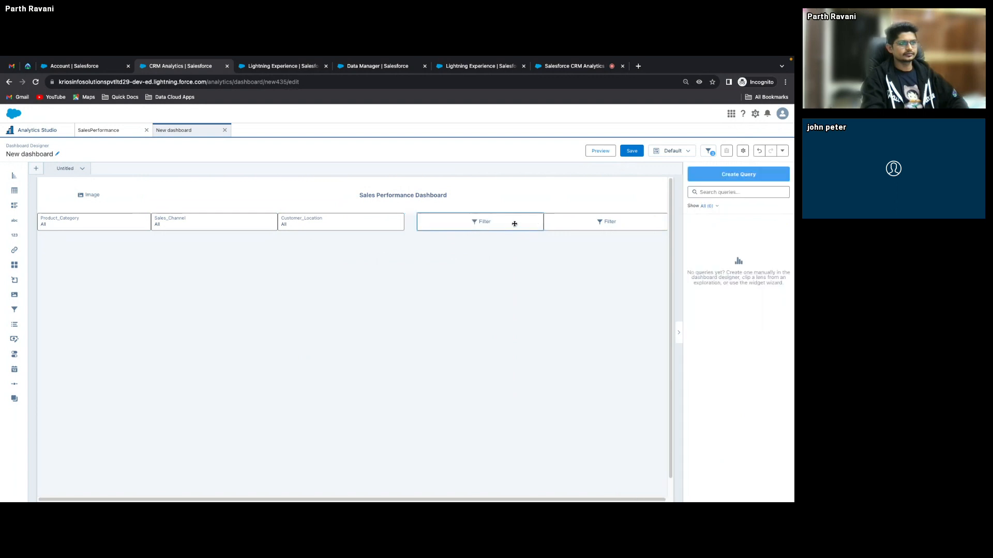
left_click_drag(400, 226, 402, 230)
left_click_drag(275, 225, 287, 226)
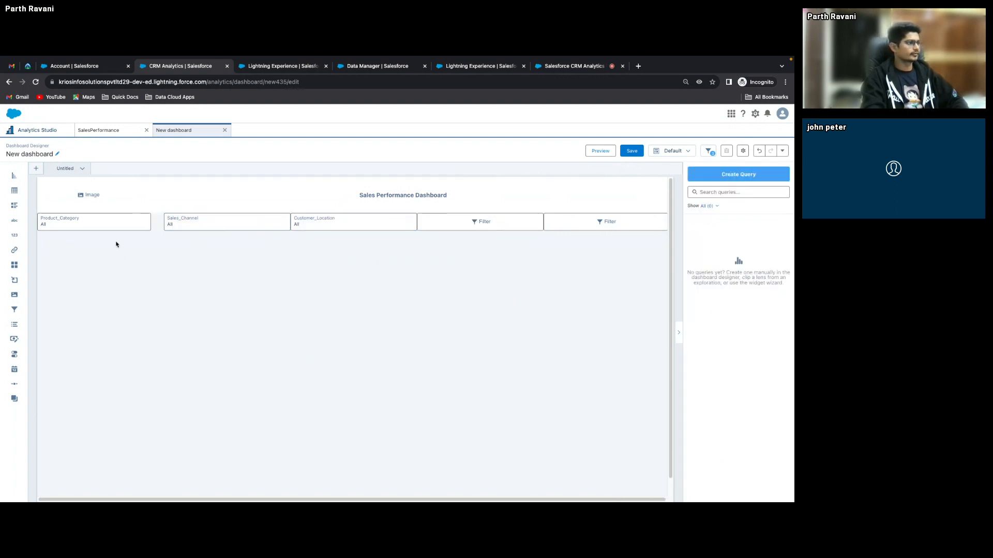
left_click(138, 225)
left_click_drag(149, 222, 162, 222)
left_click(137, 262)
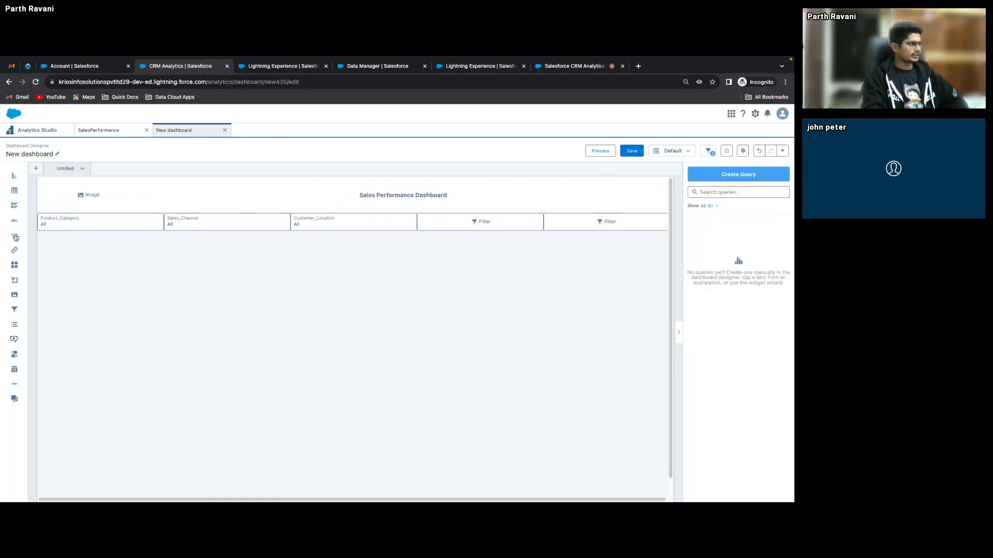
Place a Number widget directly beneath the Product_Category filter and enlarge it in width and height.
left_click_drag(15, 235, 48, 244)
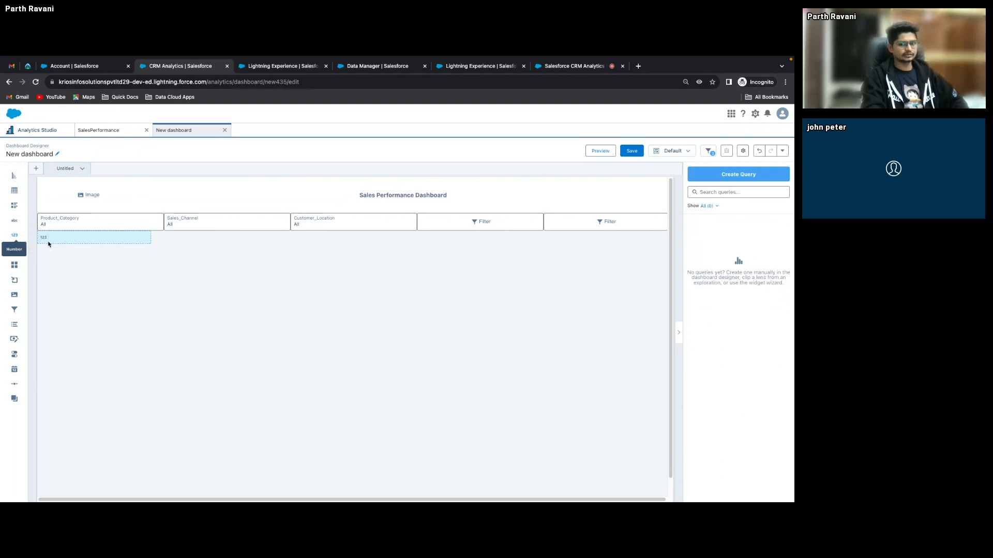
left_click_drag(48, 244, 48, 242)
left_click_drag(148, 235, 202, 238)
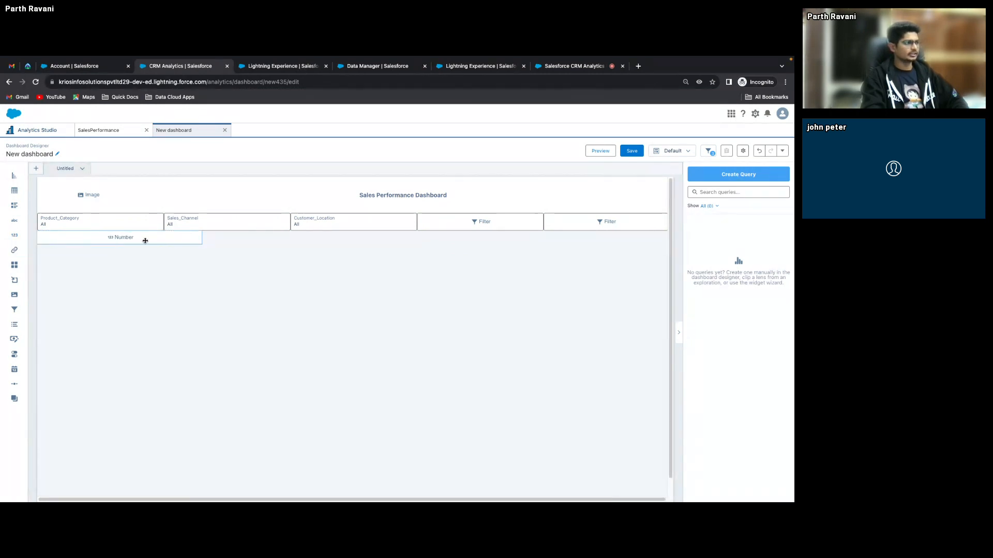
left_click(129, 243)
left_click_drag(122, 244, 126, 264)
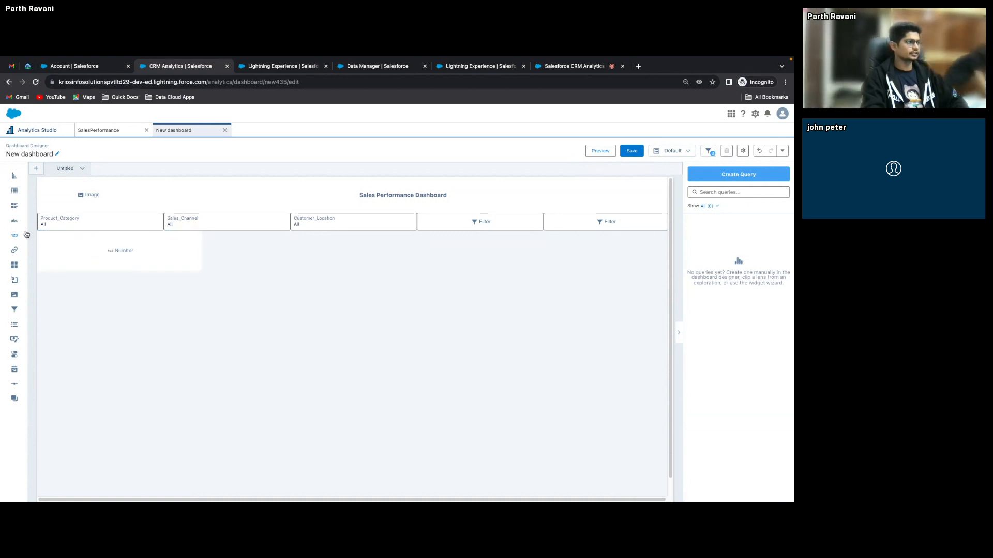
Place a second Number widget directly beside the first and widen it to the same size.
left_click_drag(14, 235, 259, 266)
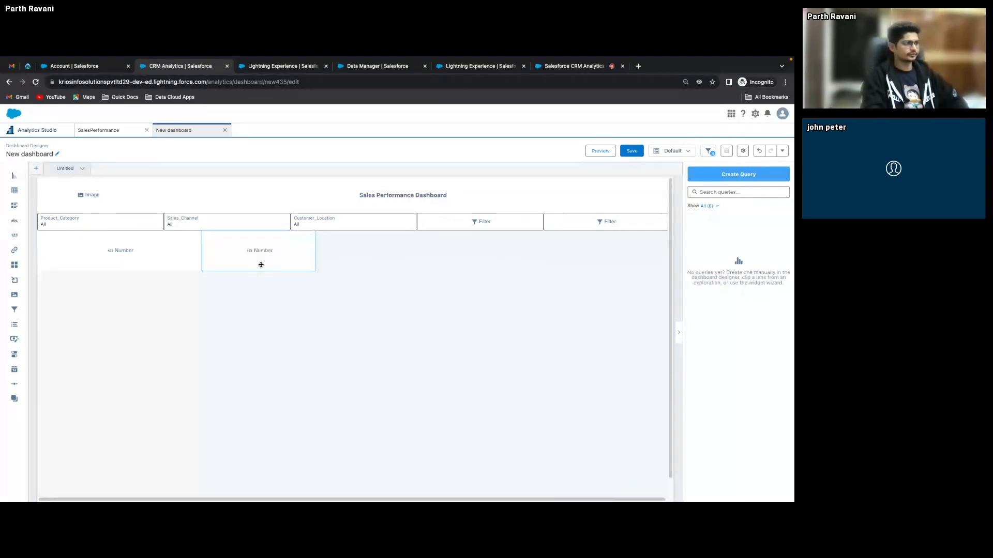
left_click_drag(314, 248, 348, 251)
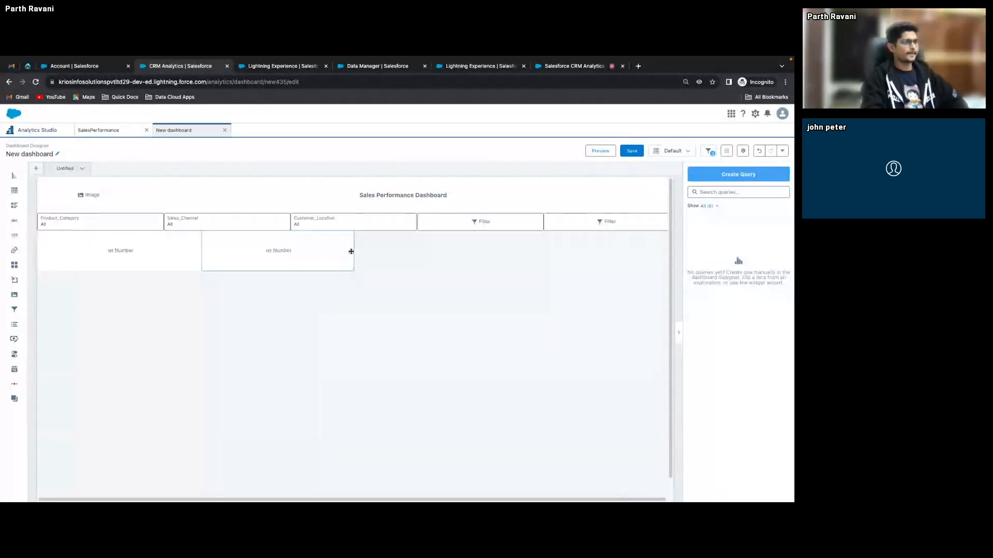
left_click(151, 262)
left_click_drag(238, 250, 113, 287)
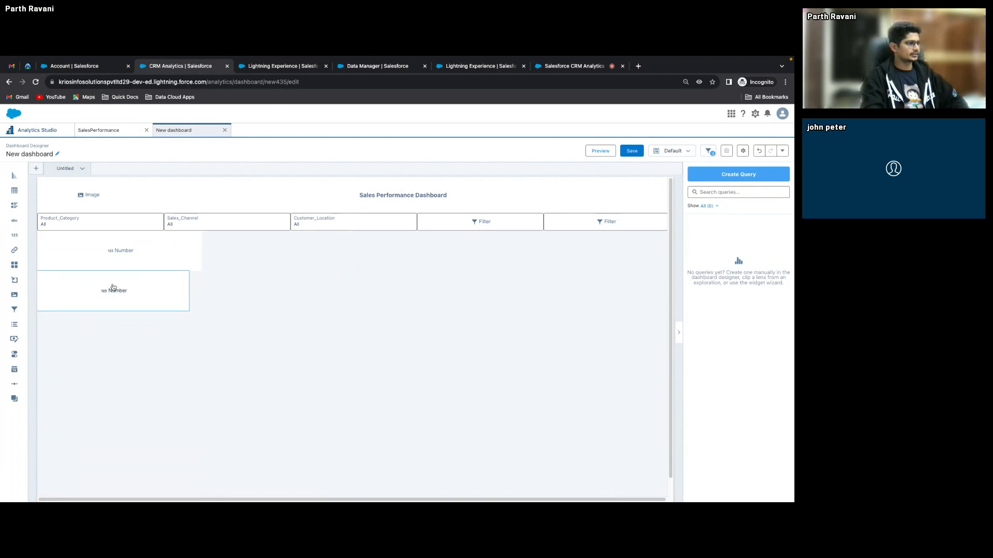
left_click(198, 251)
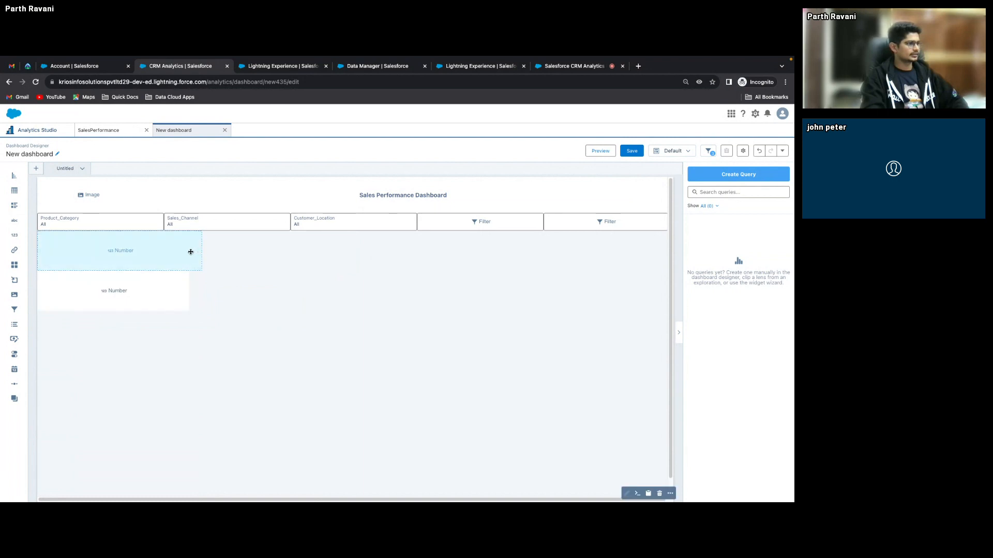
left_click_drag(181, 291, 357, 254)
left_click(223, 249)
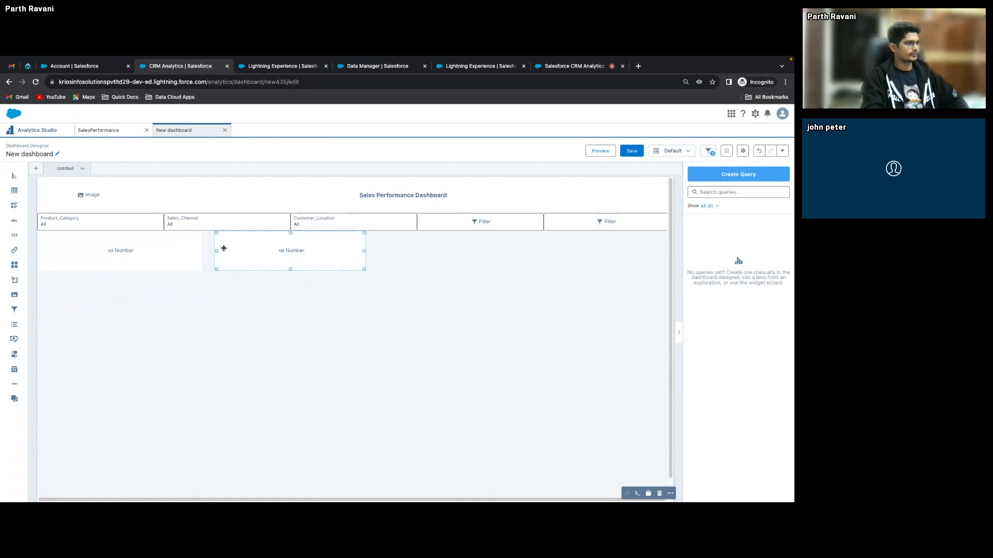
left_click_drag(215, 251, 212, 252)
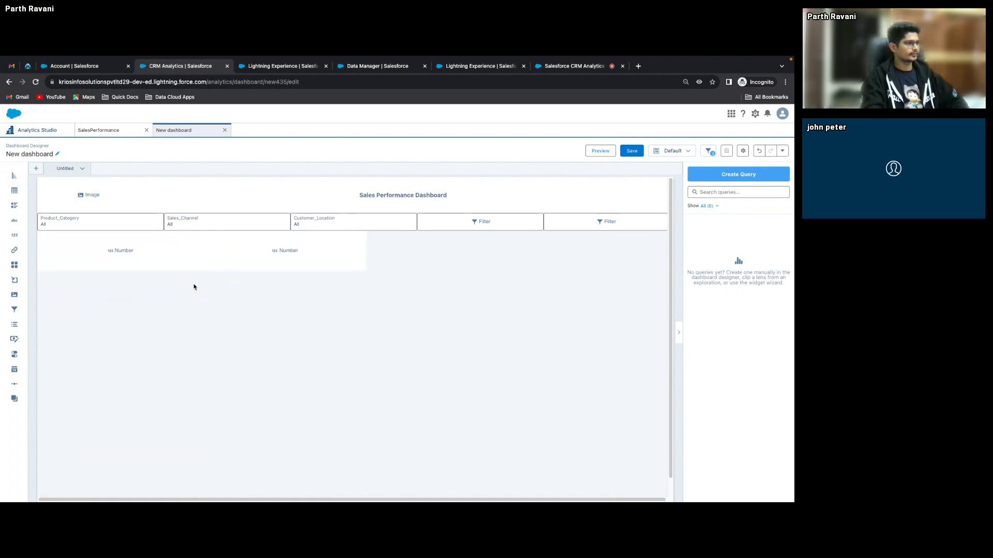
Set the first Number widget to show the Sum of Revenue from the Sales Performance dataset.
left_click(125, 252)
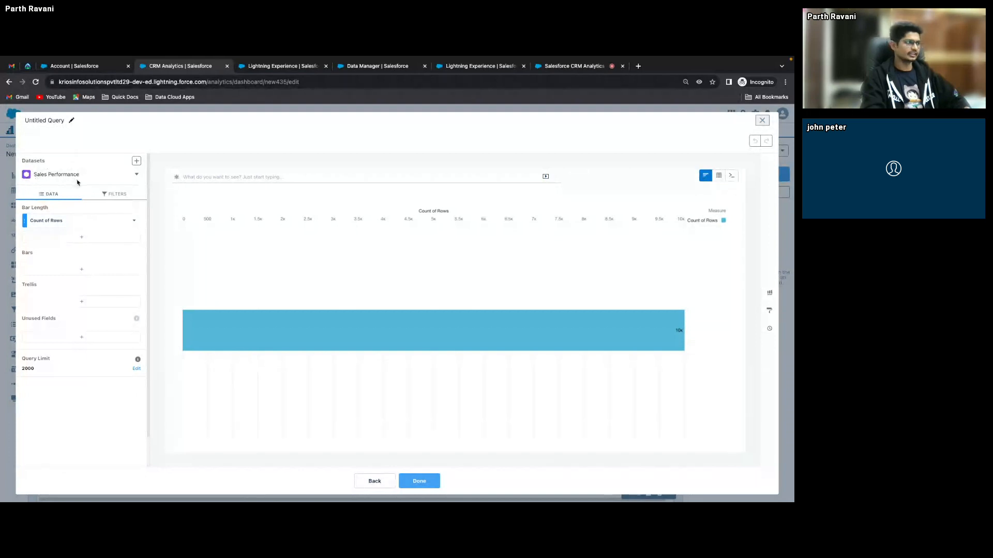
left_click(134, 221)
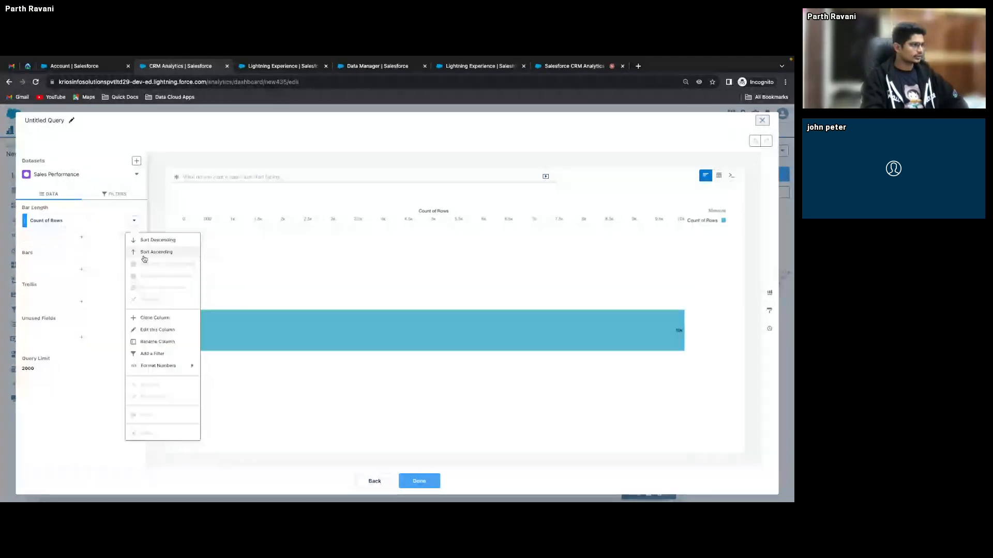
left_click(145, 263)
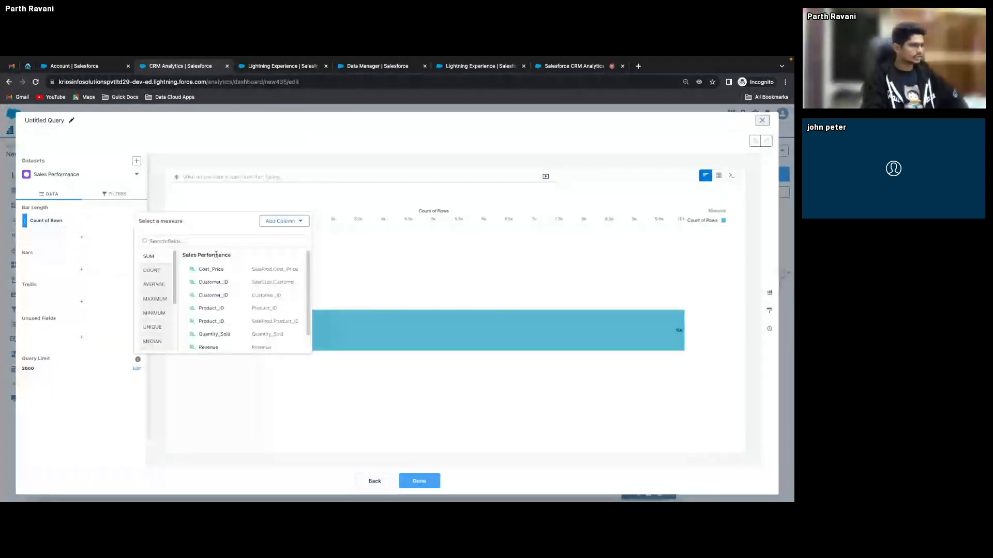
left_click(209, 348)
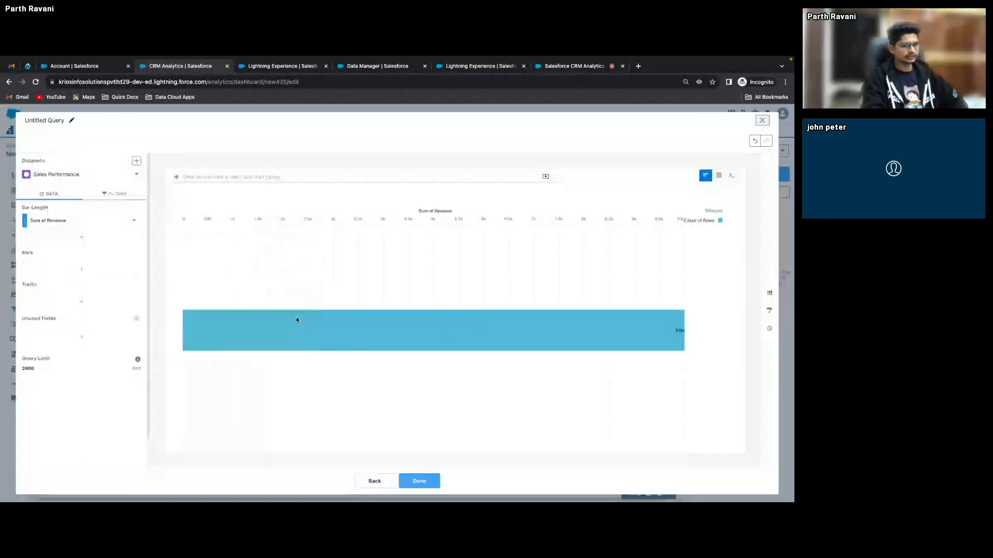
left_click(422, 480)
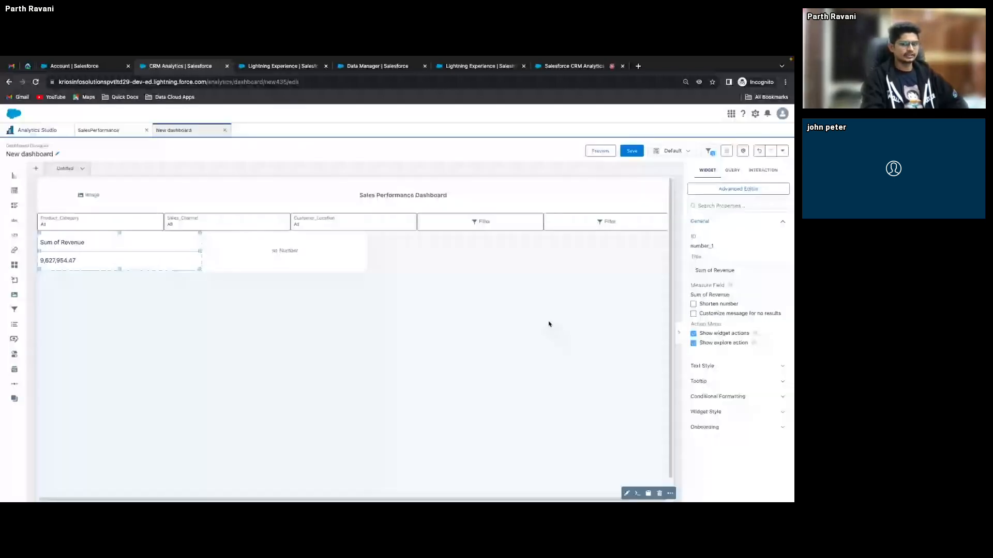
Reduce the Sum of Revenue widget's height slightly and set its text alignment to Center.
left_click(737, 367)
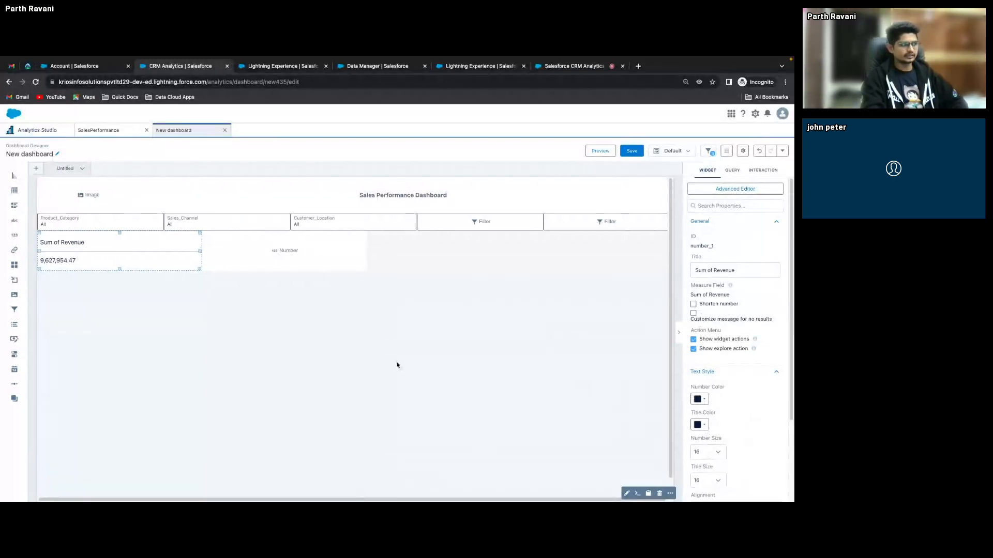
left_click_drag(114, 260, 117, 260)
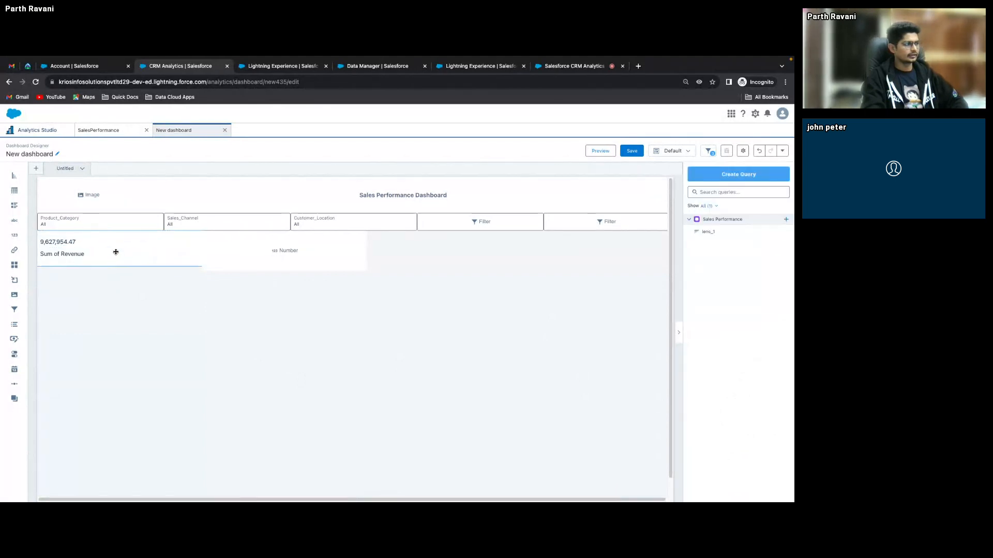
left_click(720, 367)
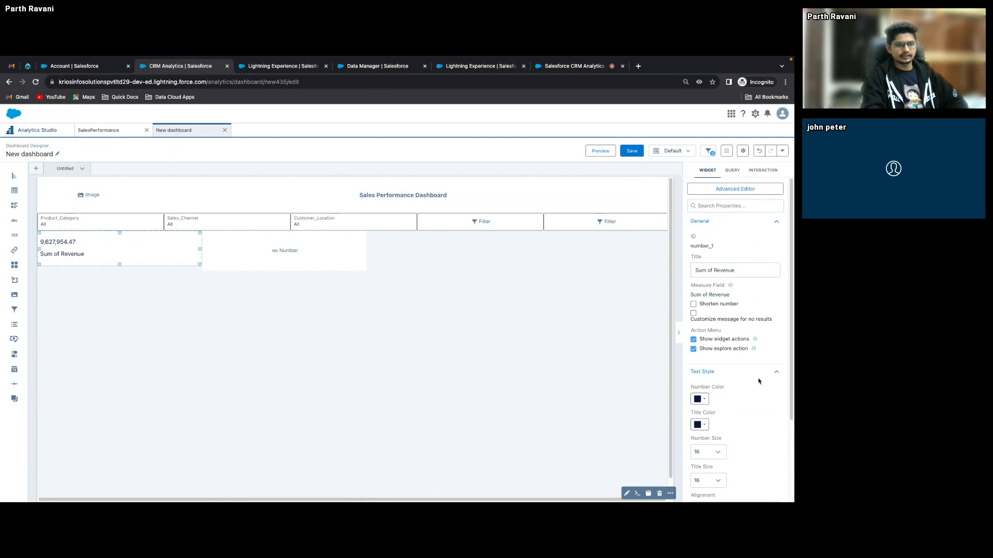
scroll(737, 408, "down", 2)
left_click(737, 407)
left_click(718, 429)
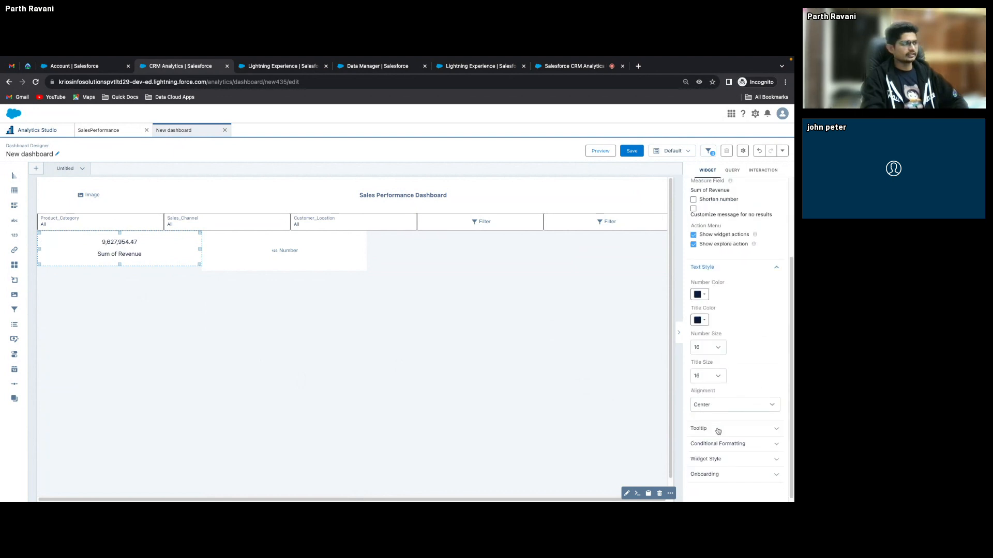
left_click(396, 383)
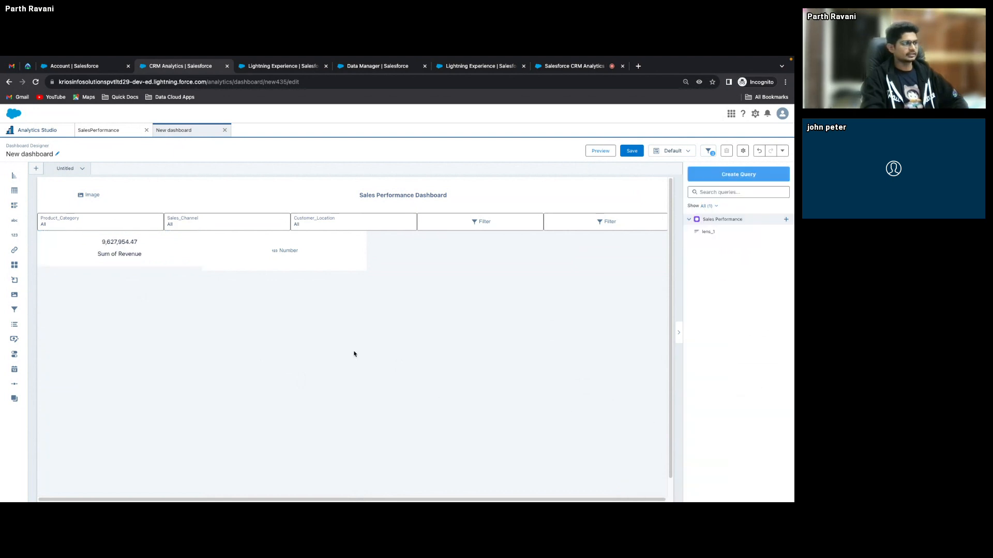
Give the Sum of Revenue widget a border on all four sides.
left_click(167, 260)
left_click(718, 412)
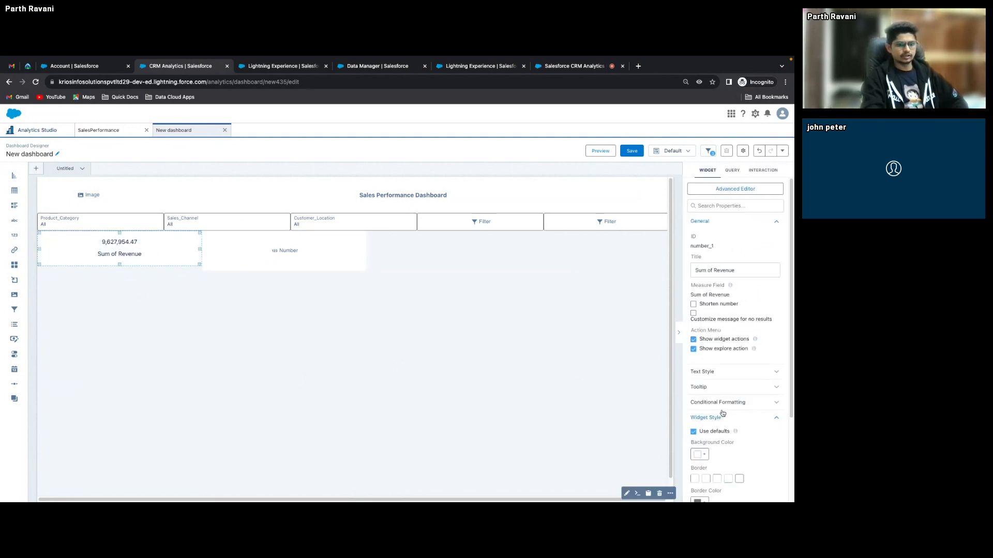
left_click(739, 479)
left_click(402, 372)
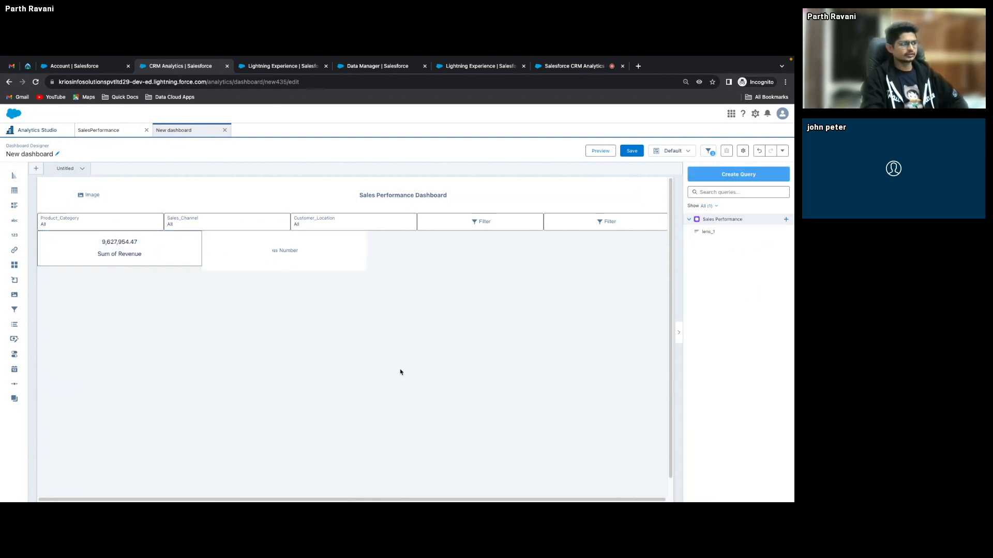
Reduce the second Number widget's height to match the Sum of Revenue widget.
left_click(291, 266)
left_click_drag(284, 268, 283, 261)
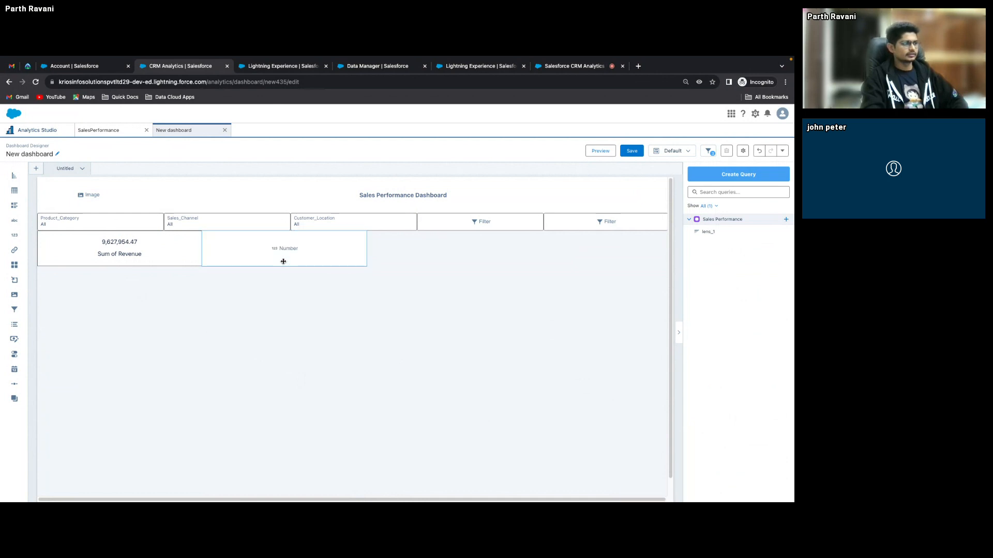
left_click(337, 255)
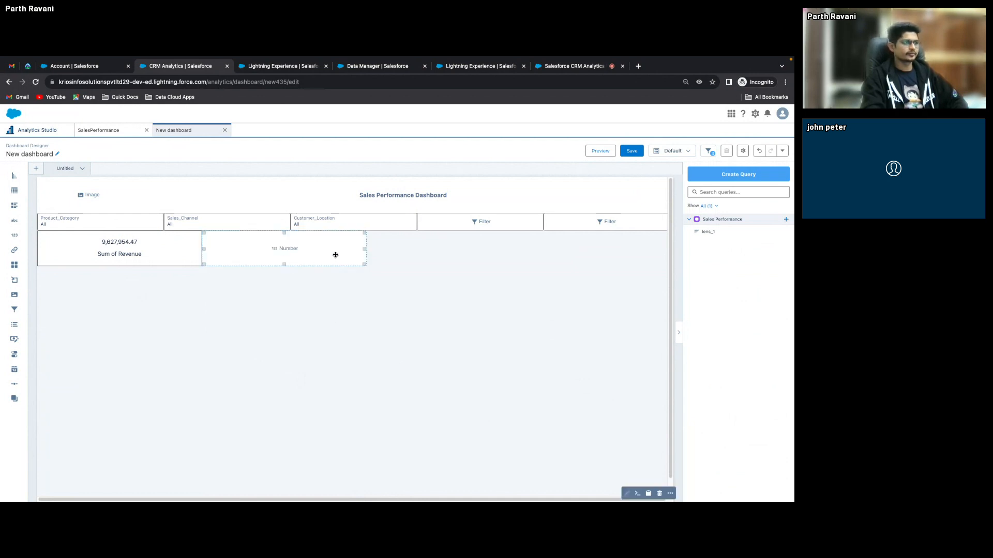
Set the second Number widget to show the Sum of Quantity_Sold from the Sales Performance dataset.
left_click(273, 250)
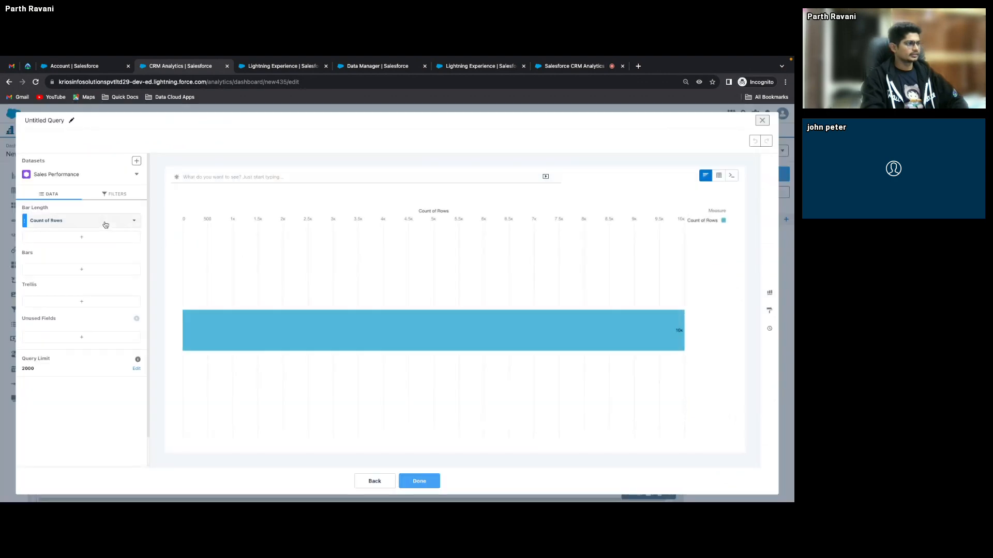
left_click(105, 224)
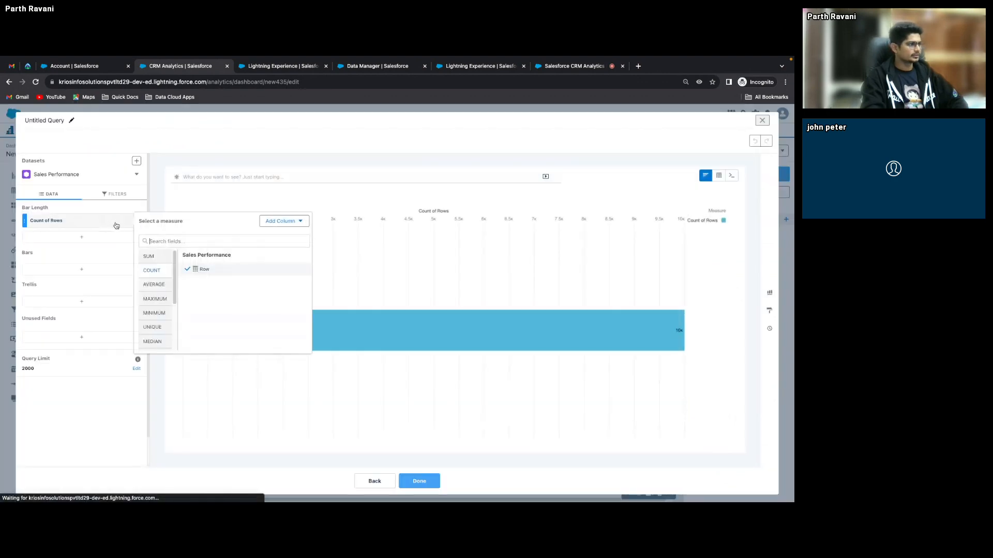
left_click(149, 257)
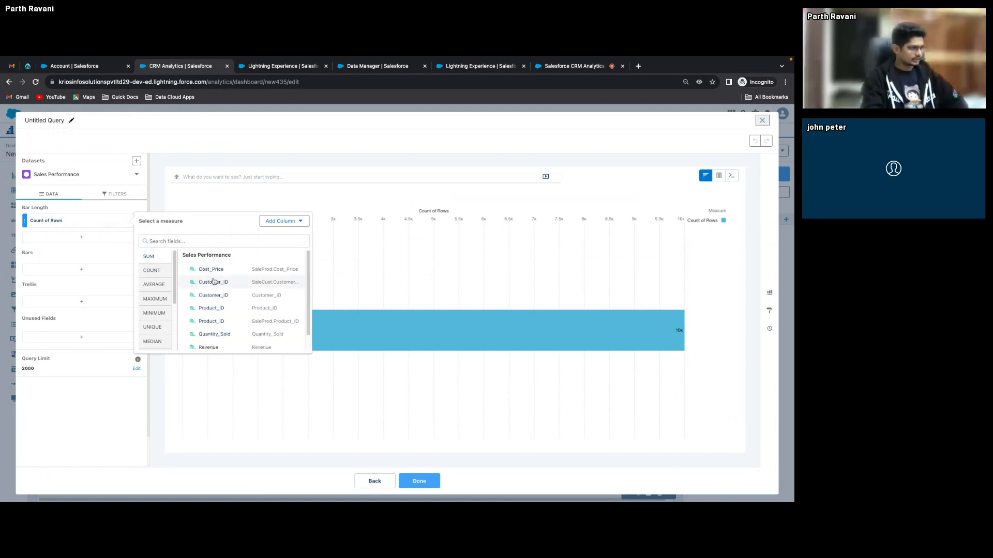
left_click(217, 335)
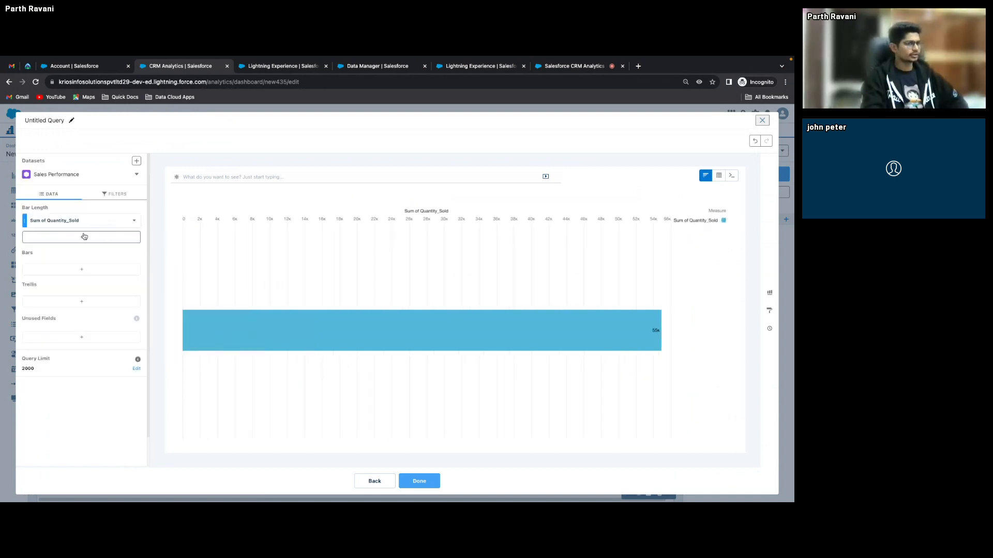
left_click(421, 486)
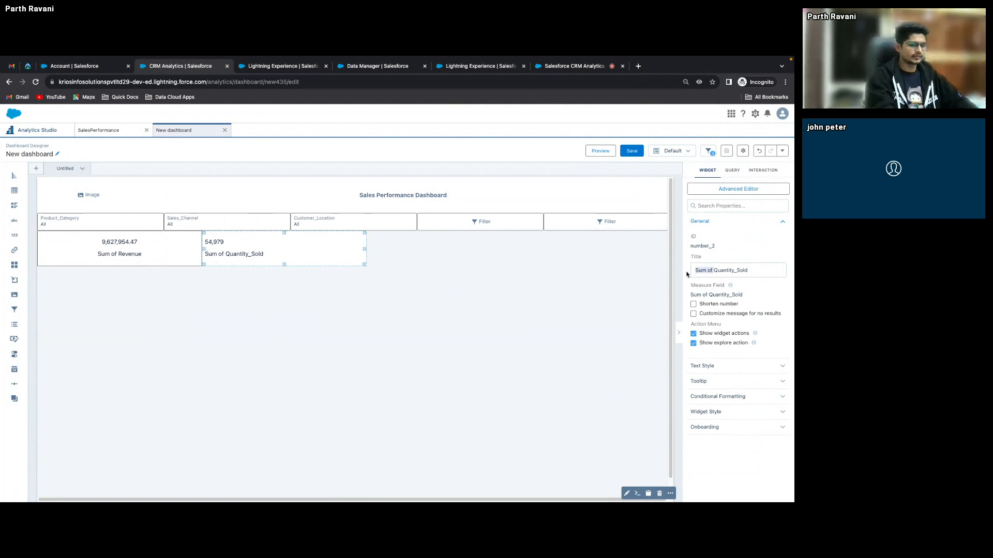
Change the second Number widget's title to "Total Products Sold".
key("BackSpace")
type("Total ")
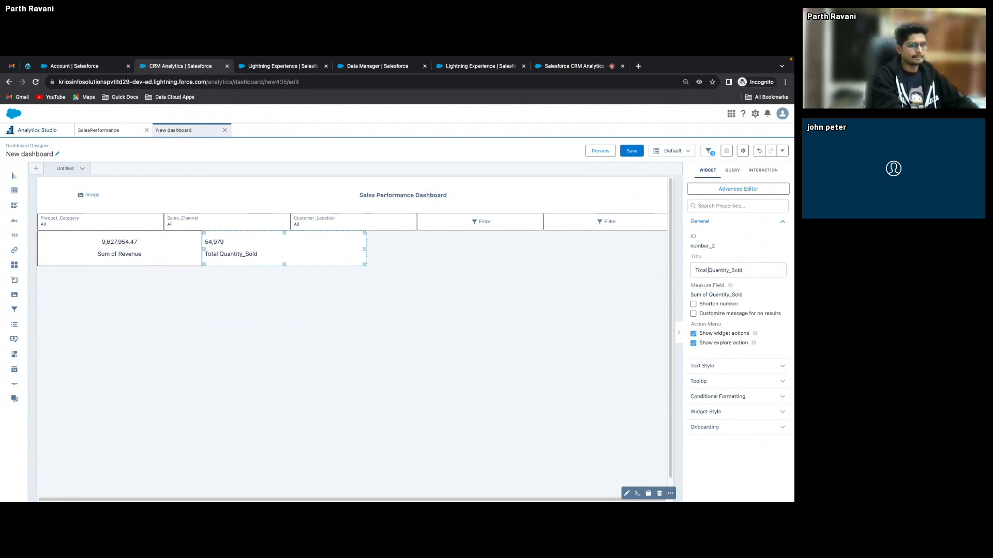
type("Products")
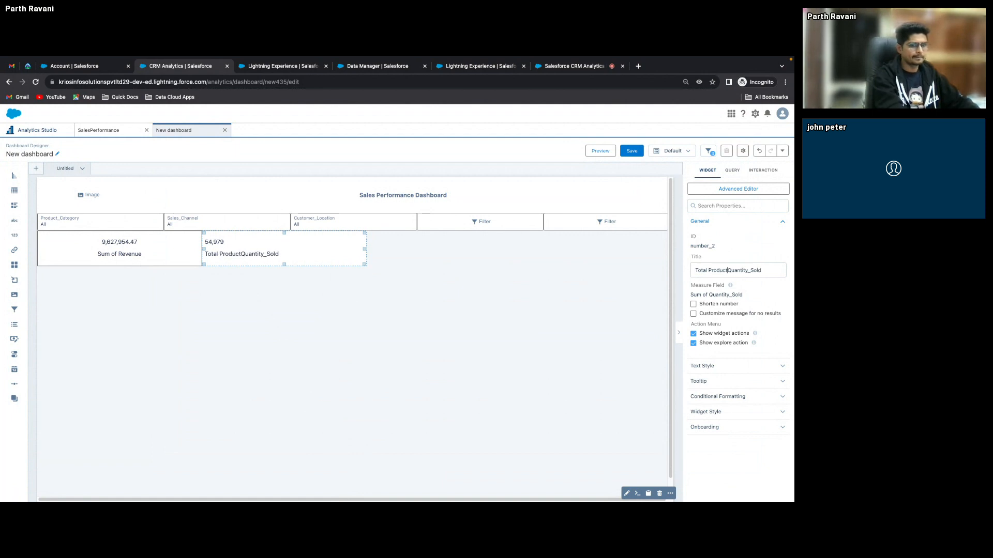
key("Delete")
key("Delete")
key("Delete")
key("Delete")
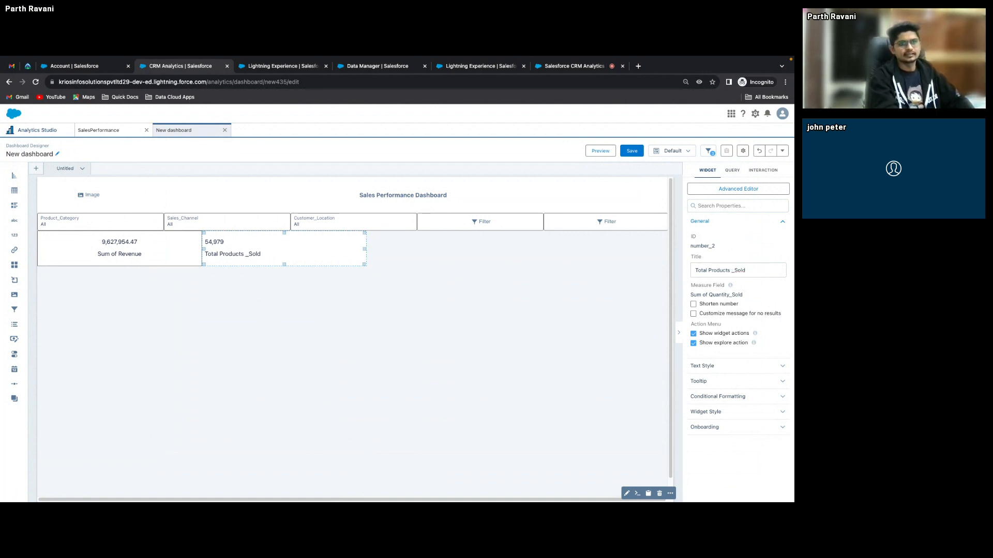
type("D")
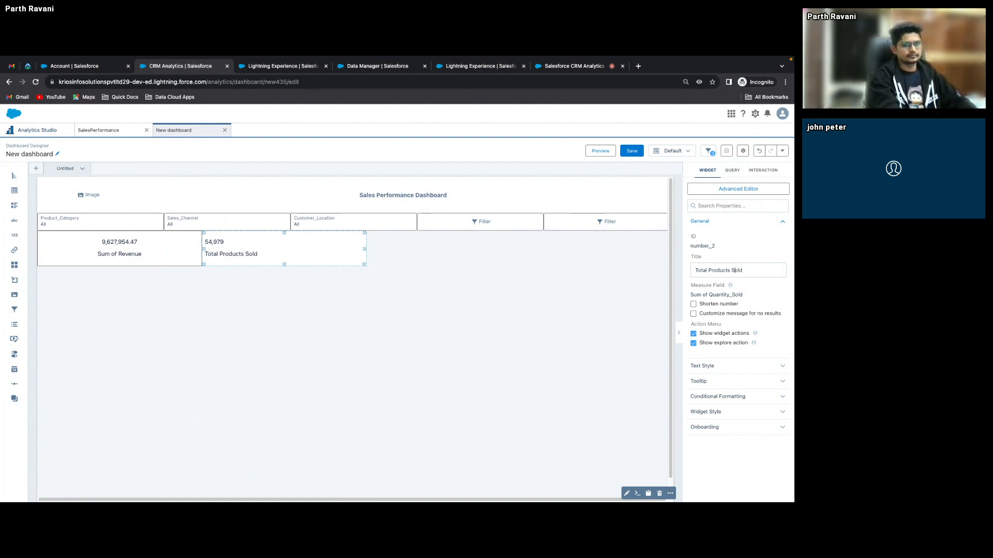
left_click(520, 271)
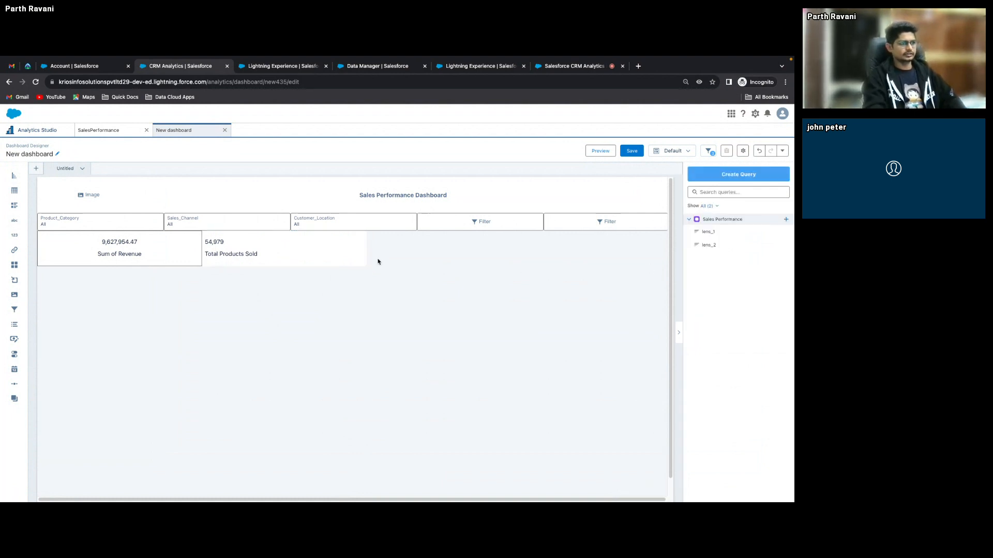
Set the text alignment of the Total Products Sold widget to Center.
left_click(352, 252)
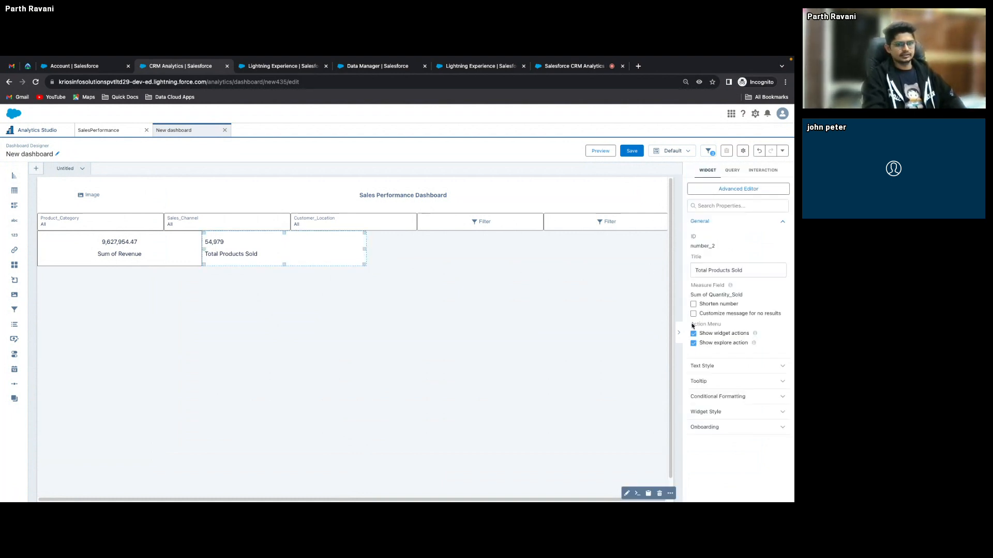
left_click(731, 367)
scroll(746, 403, "down", 3)
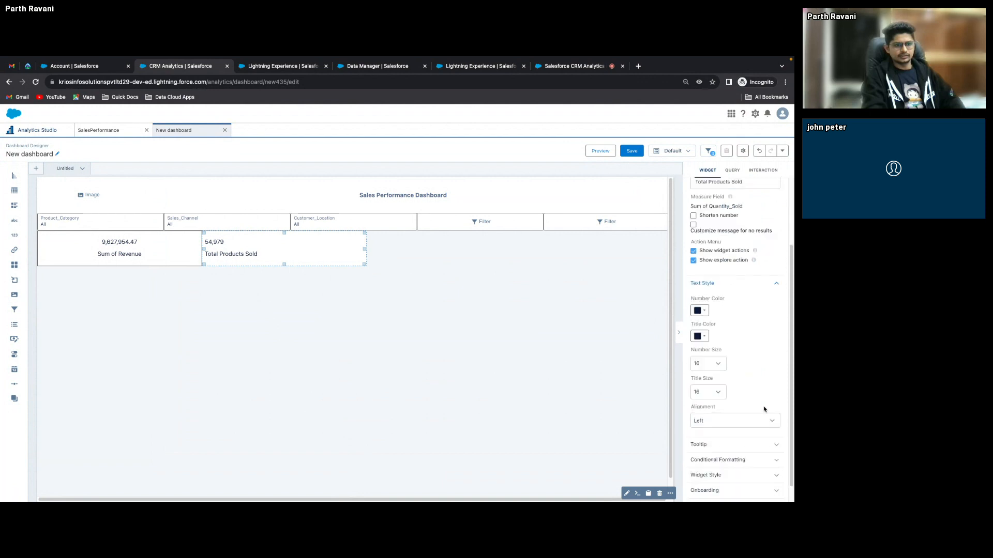
left_click(733, 402)
left_click(718, 427)
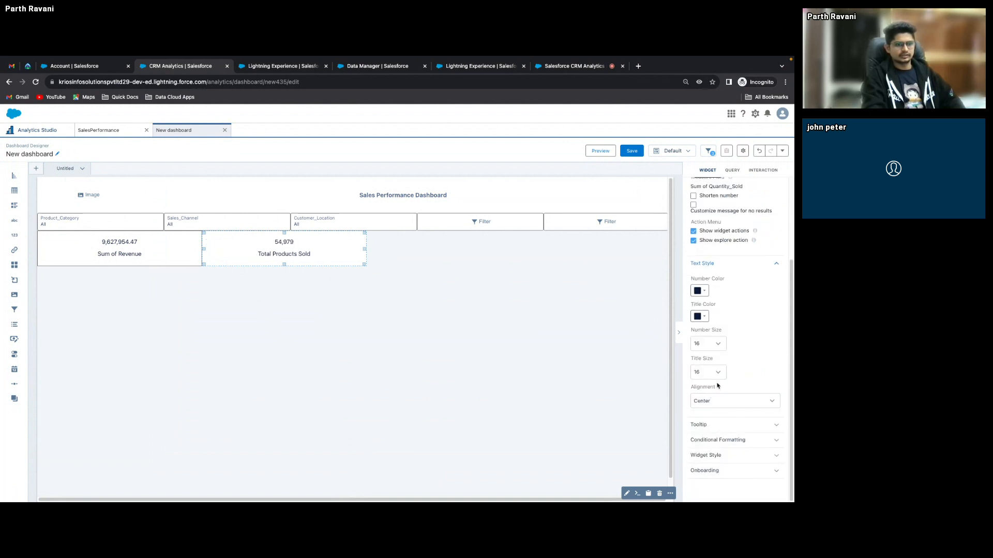
Apply a border on all sides of the Total Products Sold widget through its widget style.
left_click(741, 455)
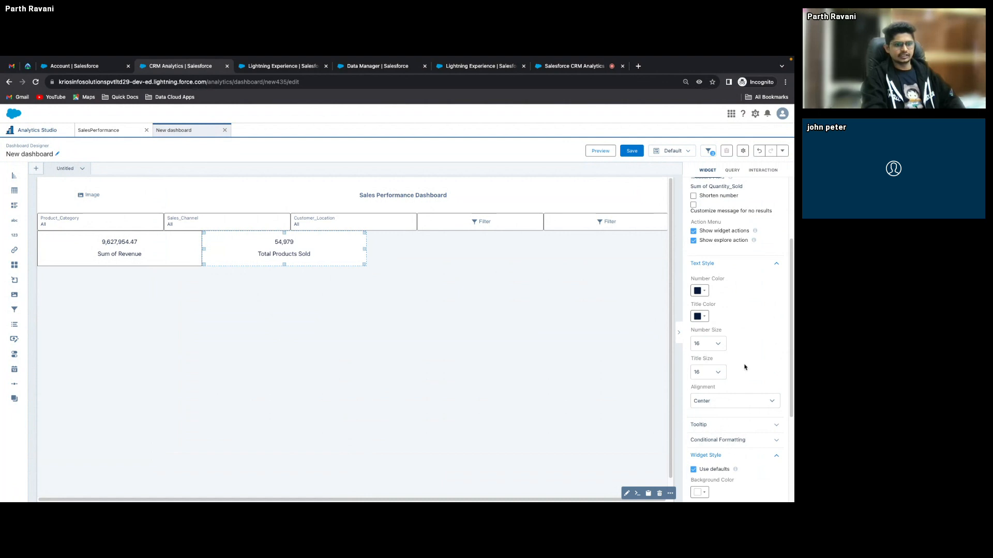
scroll(737, 337, "down", 2)
scroll(719, 233, "down", 1)
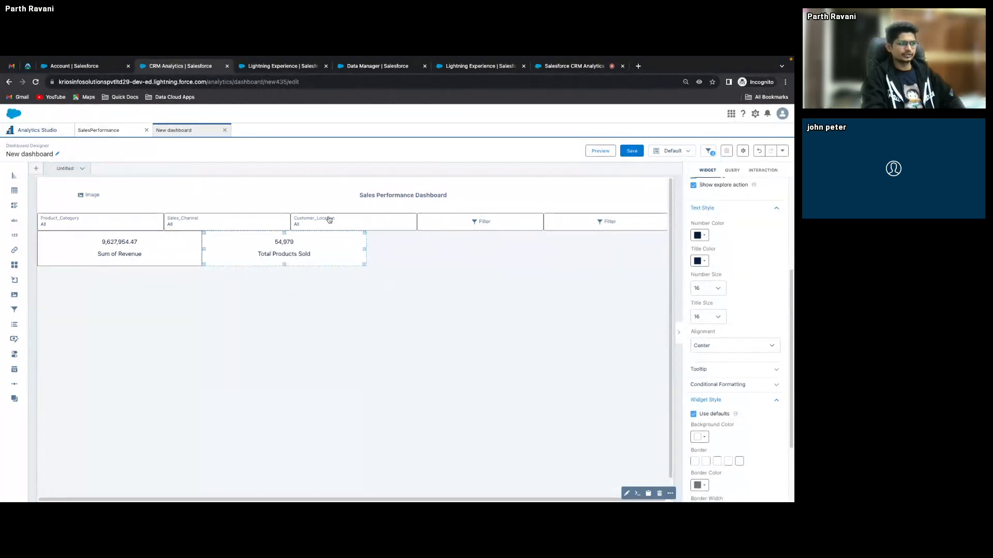
left_click(160, 260)
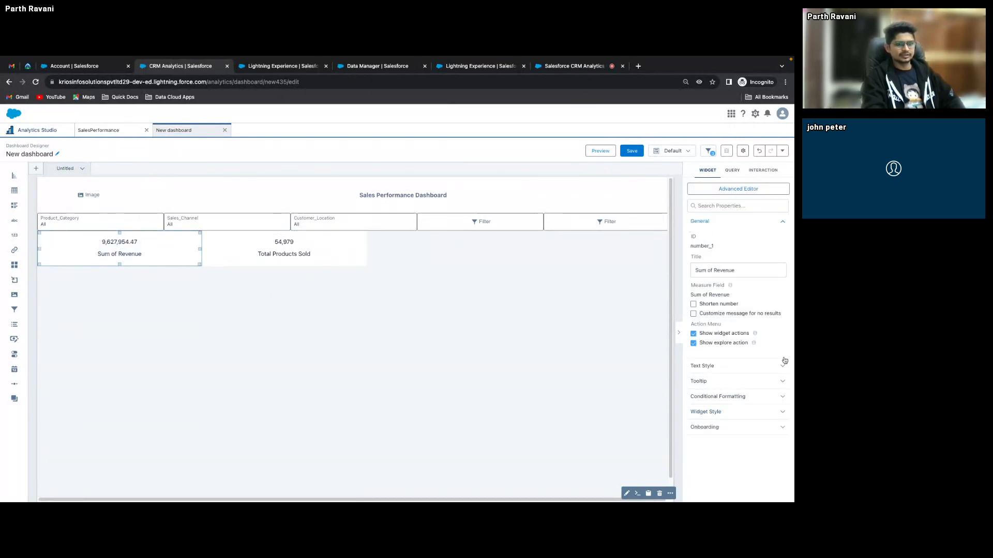
left_click(231, 245)
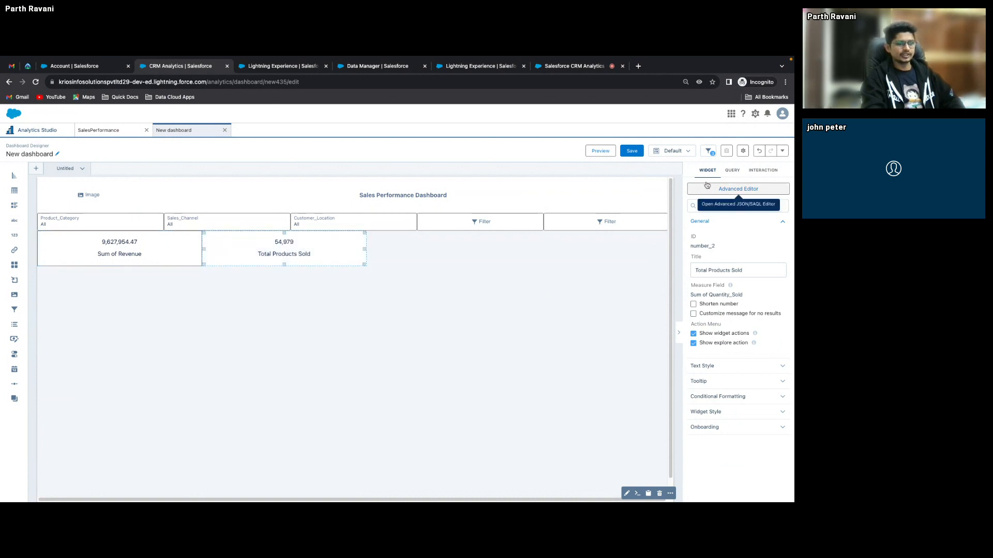
left_click(721, 367)
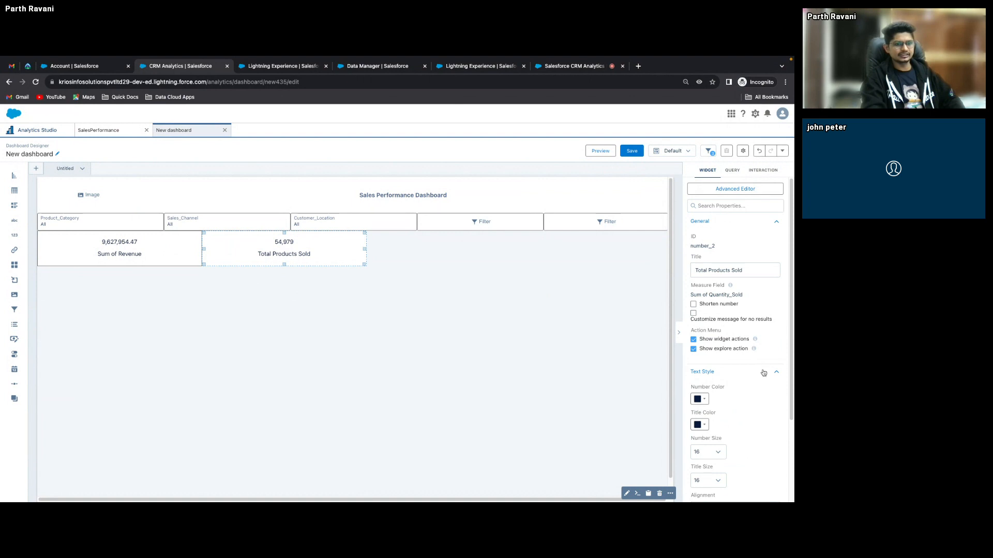
left_click(763, 372)
left_click(750, 398)
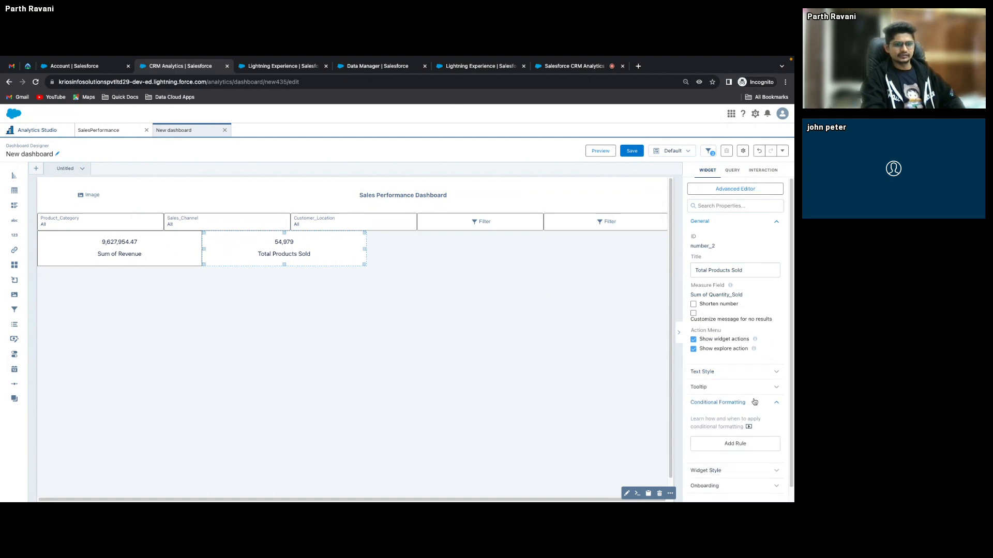
left_click(760, 402)
left_click(758, 401)
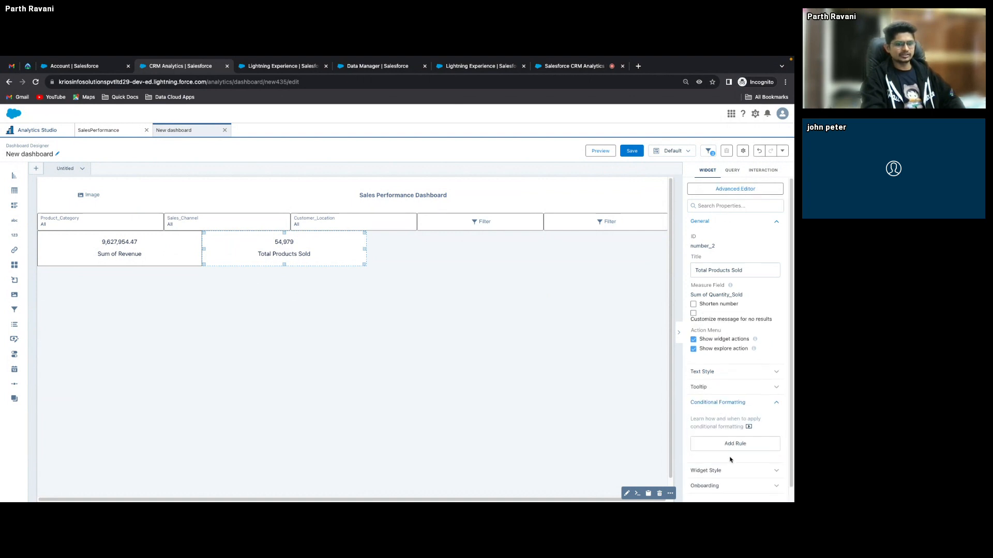
left_click(765, 406)
left_click(733, 414)
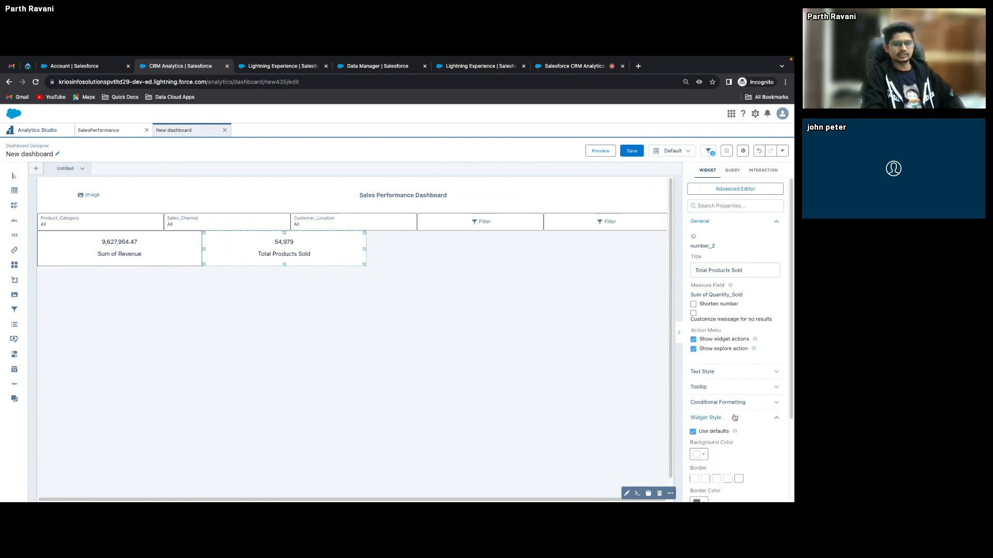
left_click(740, 480)
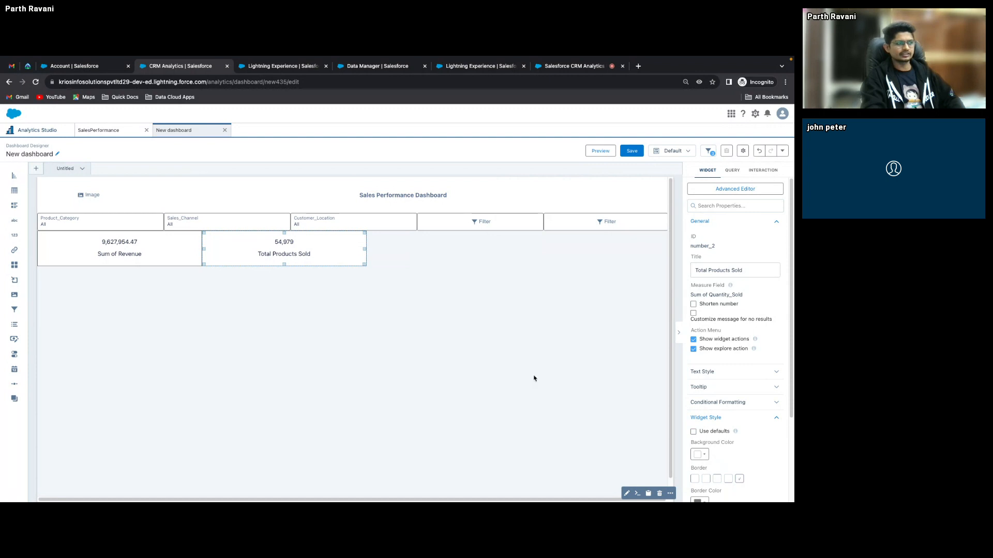
left_click(471, 344)
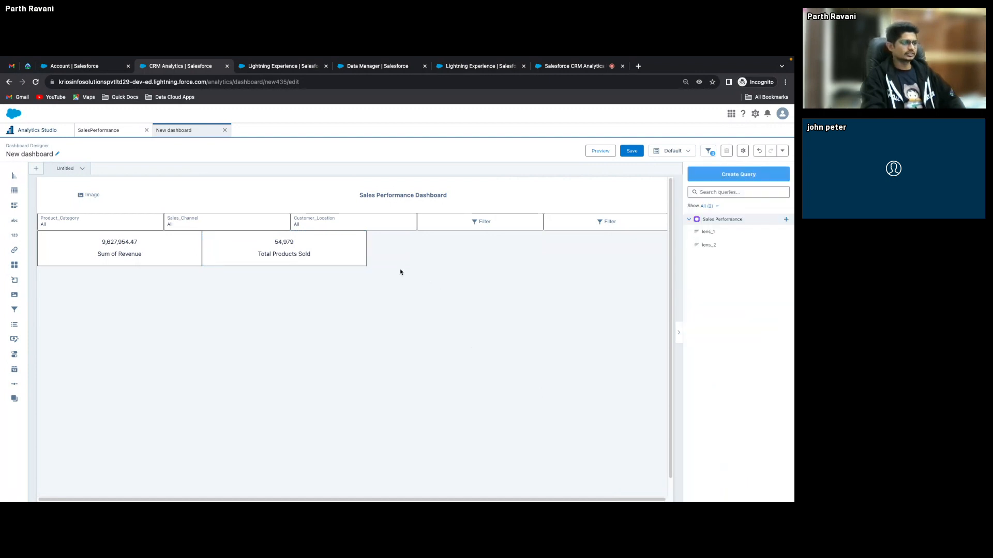
left_click(365, 248)
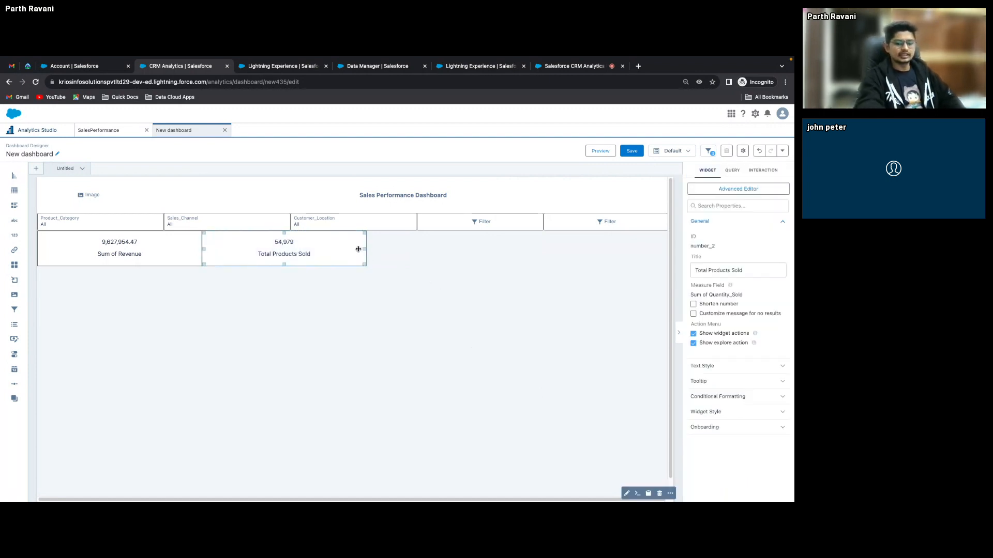
key("ctrl+v")
key("ctrl+v")
left_click_drag(357, 268, 521, 248)
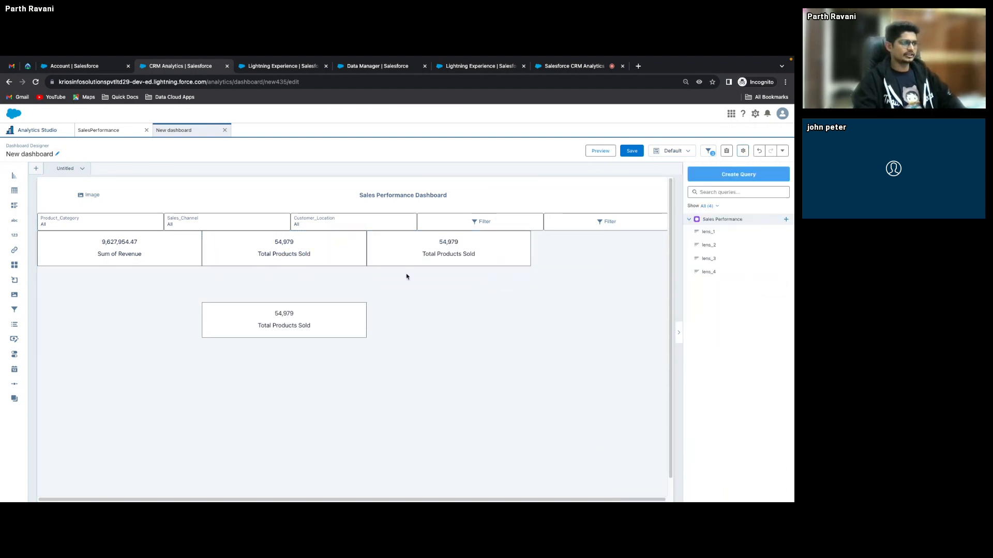
left_click_drag(324, 317, 528, 301)
left_click(526, 246)
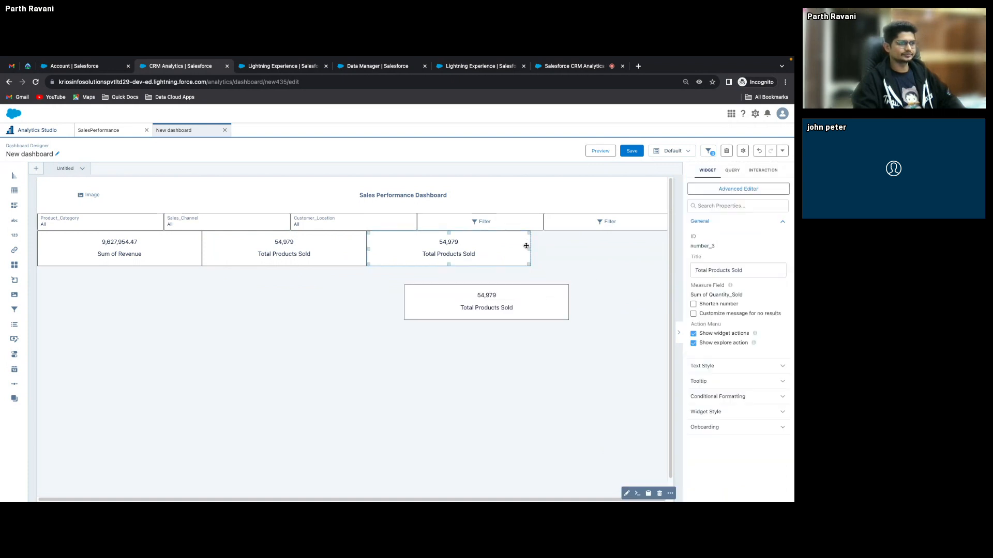
left_click(529, 248)
left_click(517, 247)
key("Delete")
left_click(508, 291)
key("Delete")
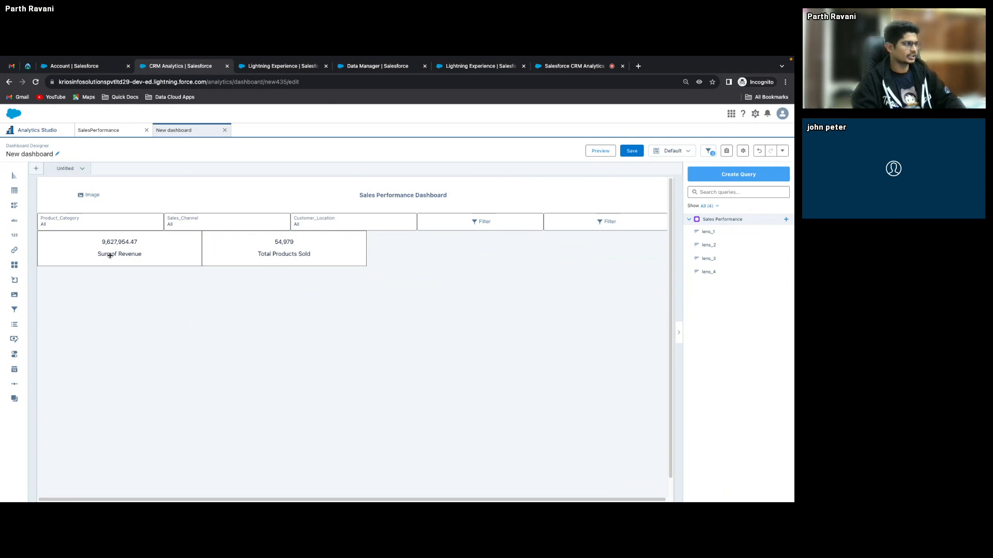
Add a Chart widget beside the Total Products Sold widget, making it taller and wide enough to fill the rest of the row.
left_click_drag(15, 176, 369, 258)
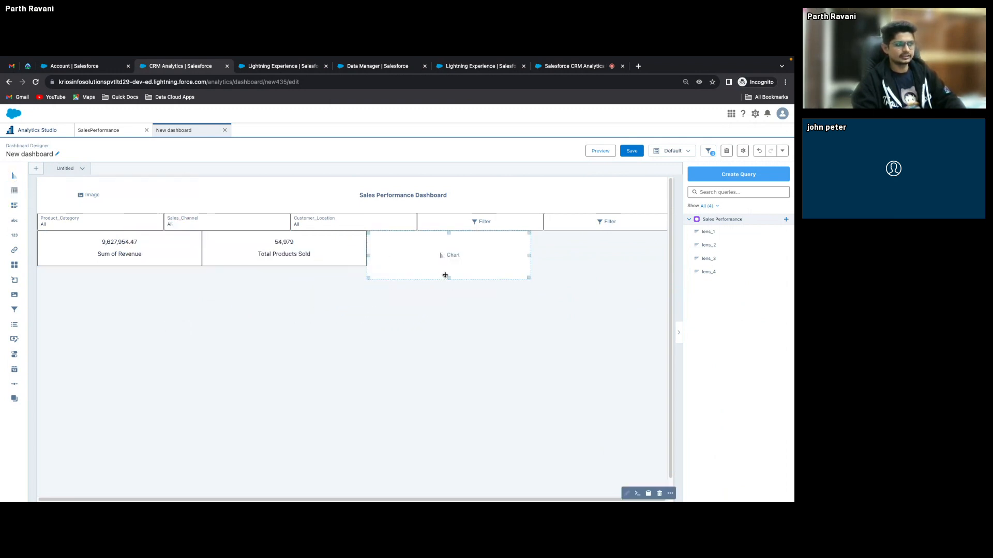
left_click_drag(448, 278, 457, 368)
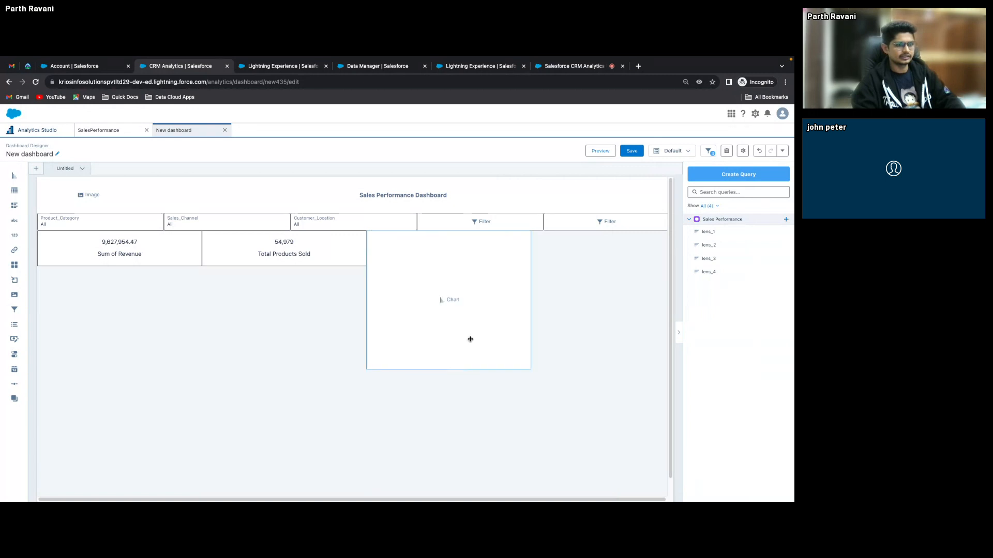
left_click_drag(513, 289, 655, 308)
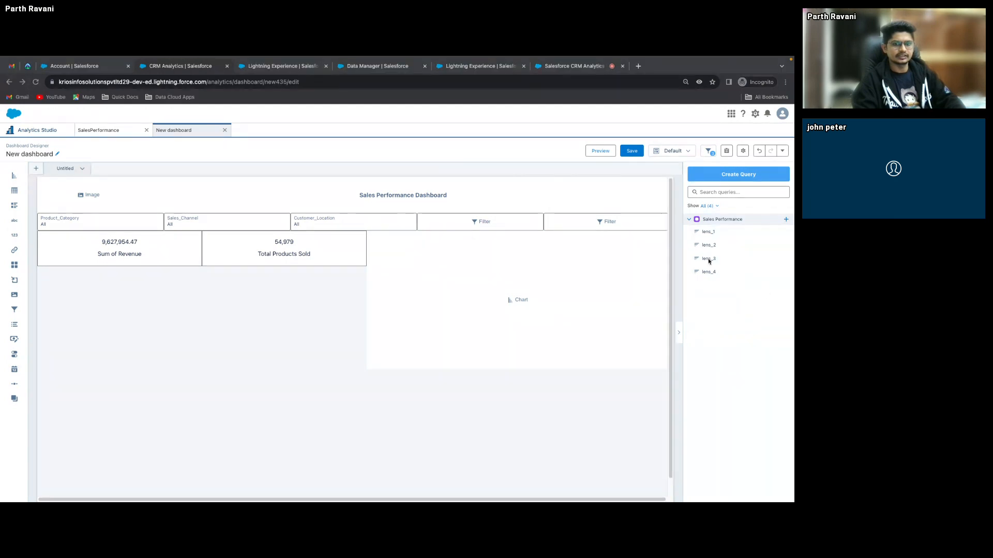
Start a chart query on the Sales Performance dataset with its bars grouped by Product_Name.
left_click(519, 301)
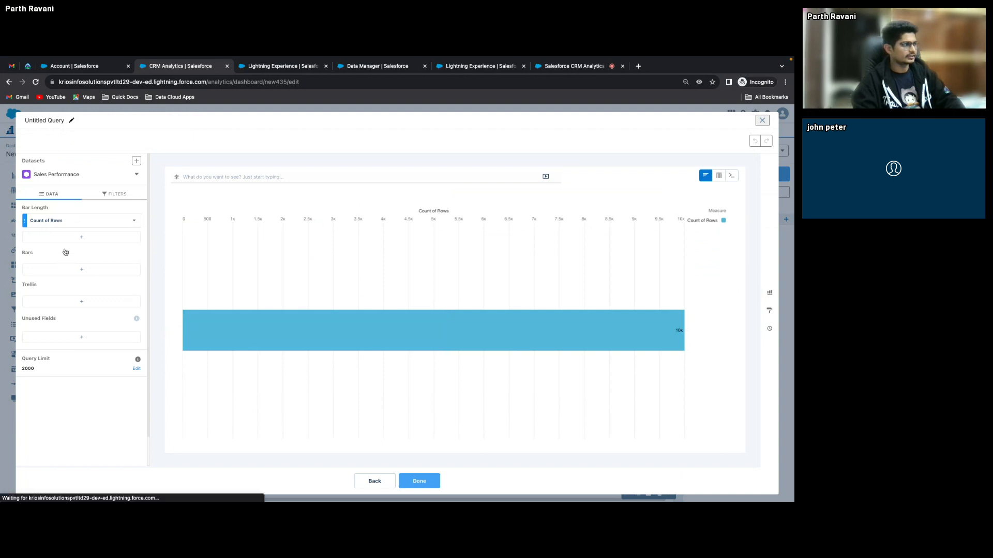
left_click(78, 269)
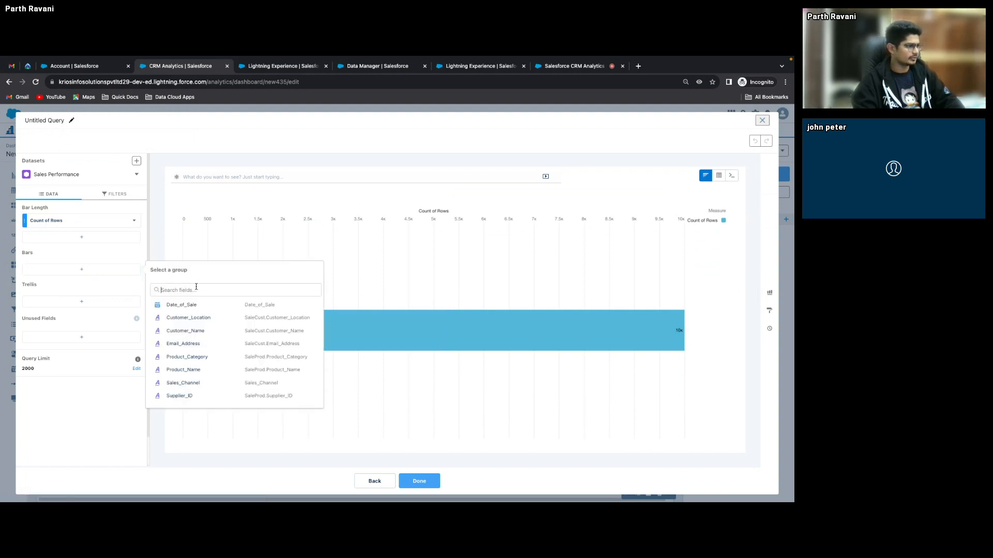
type("pro")
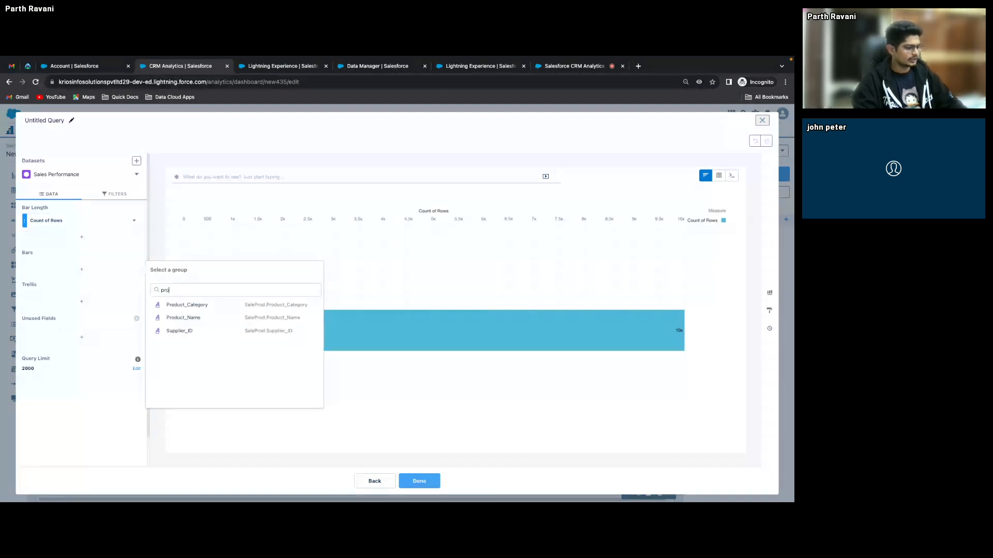
type("duct")
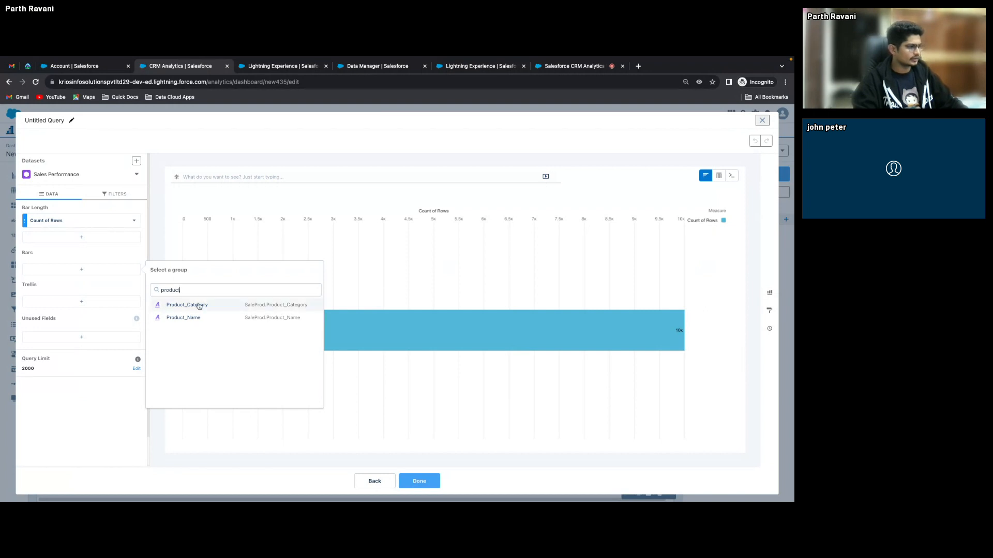
left_click(199, 319)
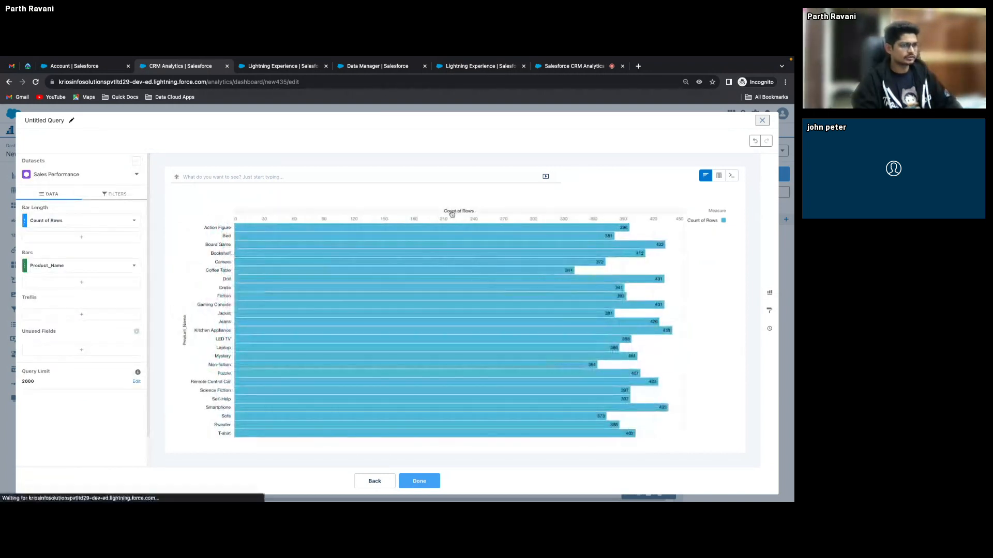
Set the chart's bar length to the Sum of Revenue and finish the query.
left_click(78, 221)
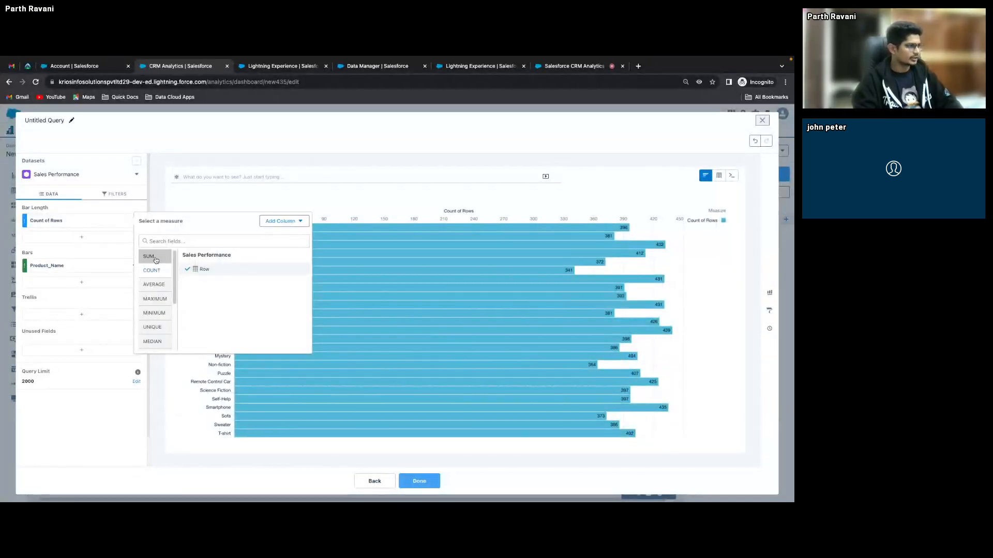
left_click(157, 260)
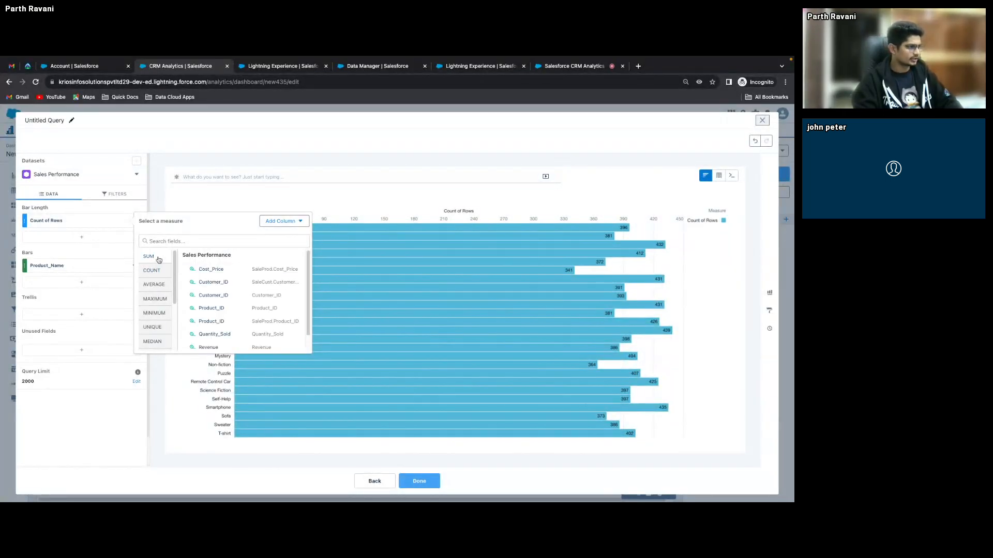
left_click(209, 348)
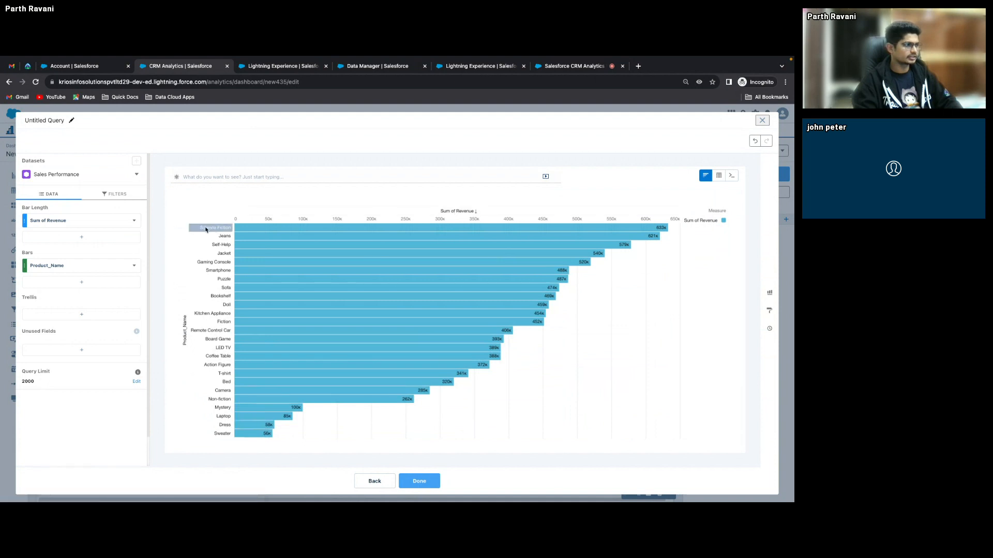
mouse_move(235, 231)
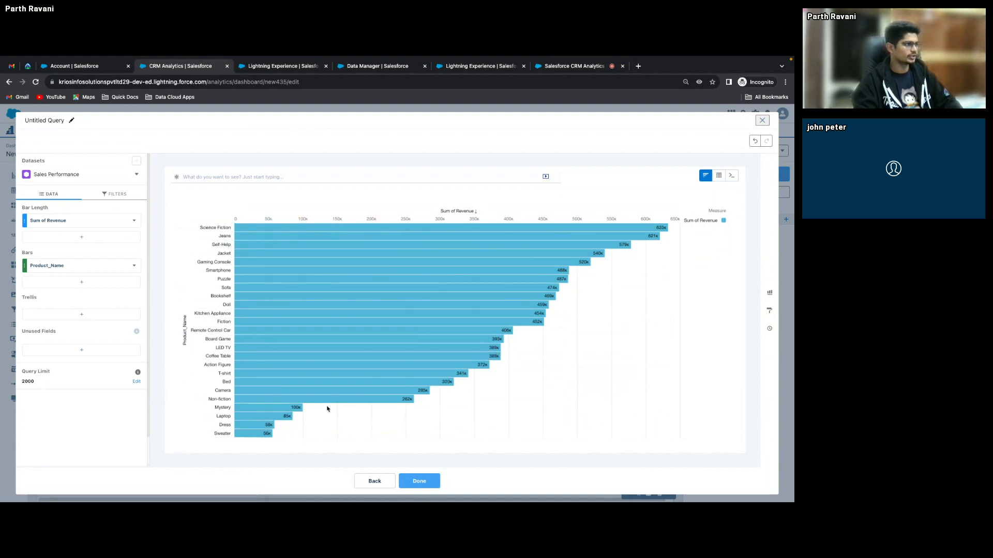
left_click(423, 482)
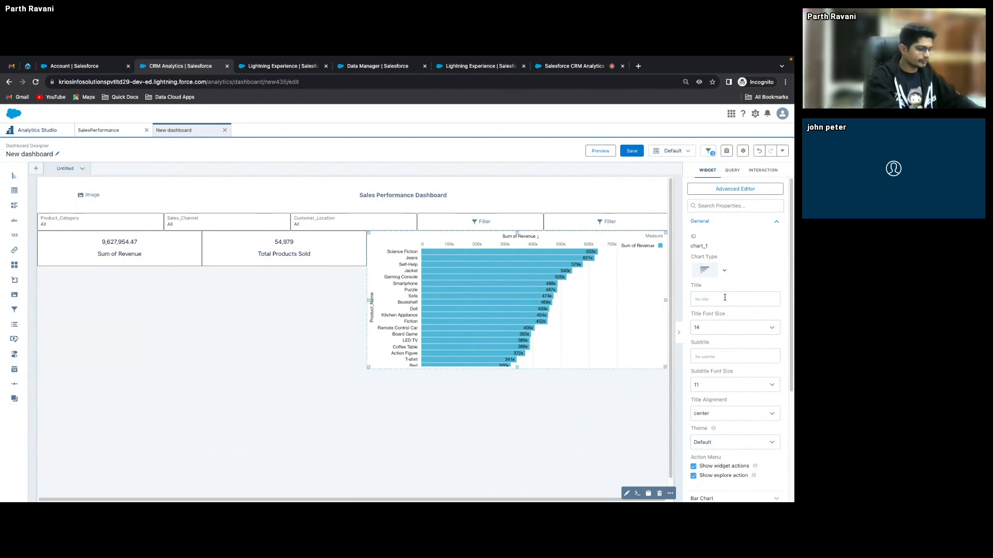
Title the chart "Top Selling Products".
type("Top Selling Products")
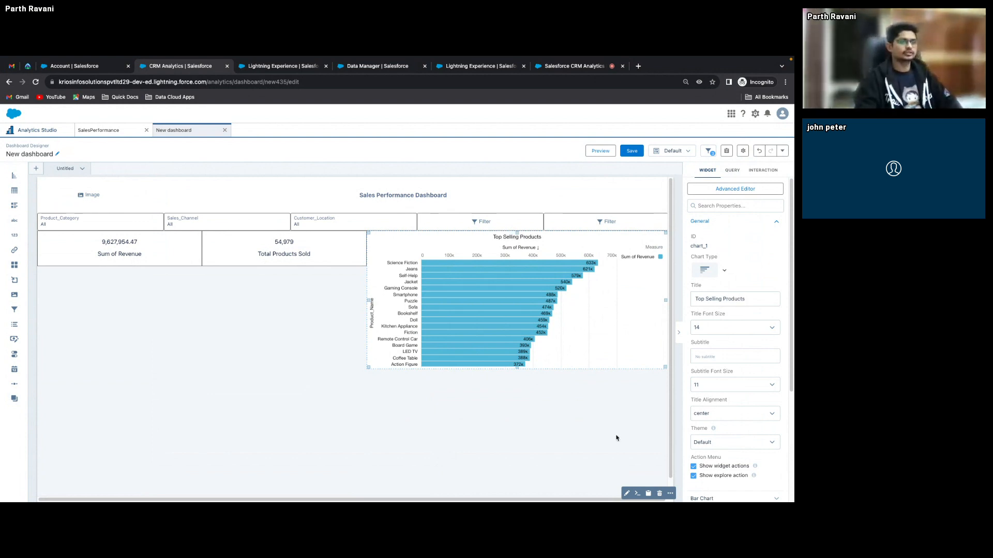
left_click(610, 437)
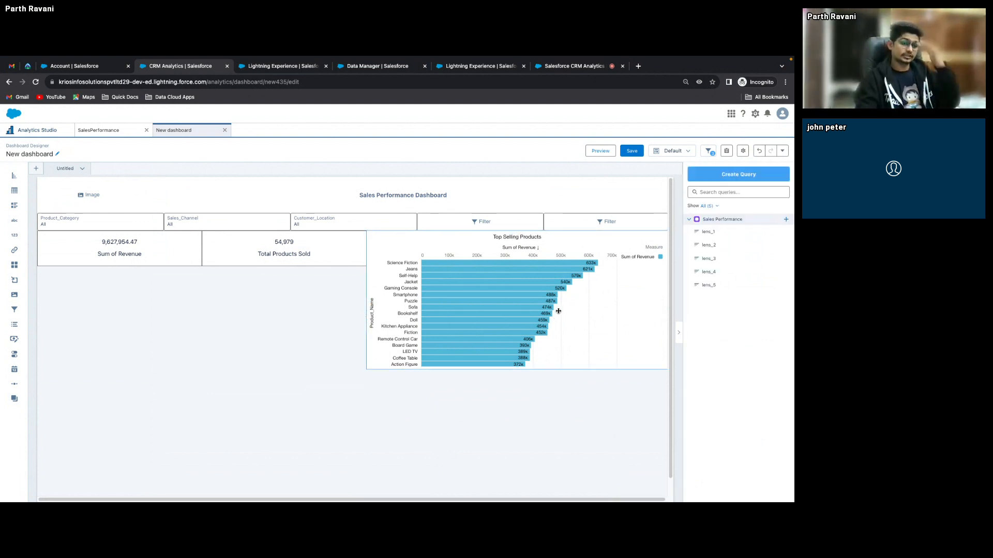
Try the Column and Stacked Bar types on the Top Selling Products chart, and return it to the Bar type.
left_click(509, 315)
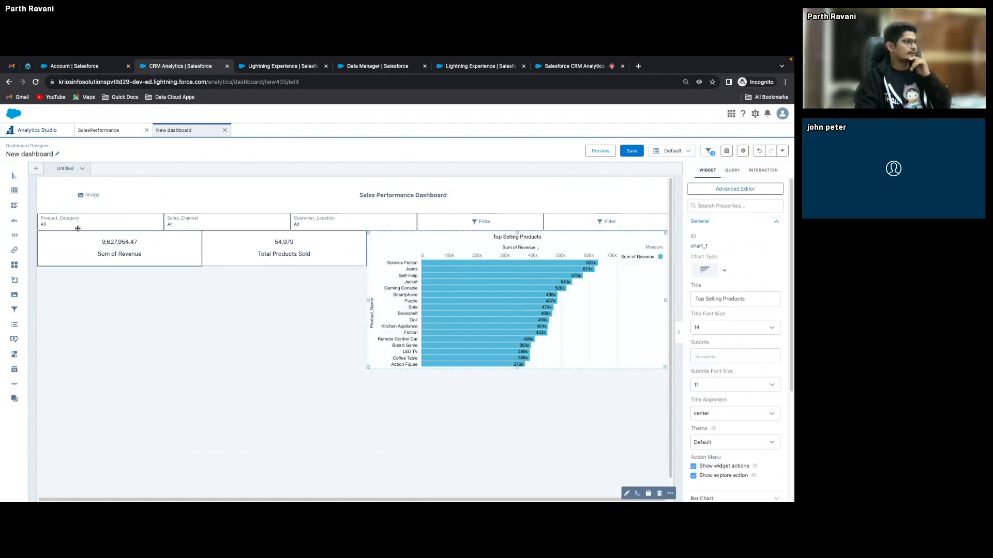
double_click(412, 281)
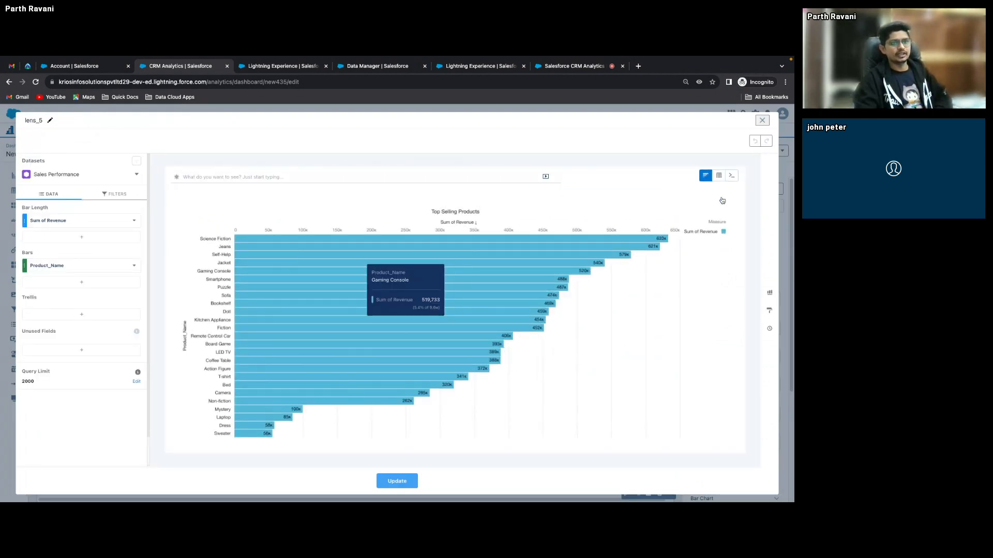
left_click(770, 294)
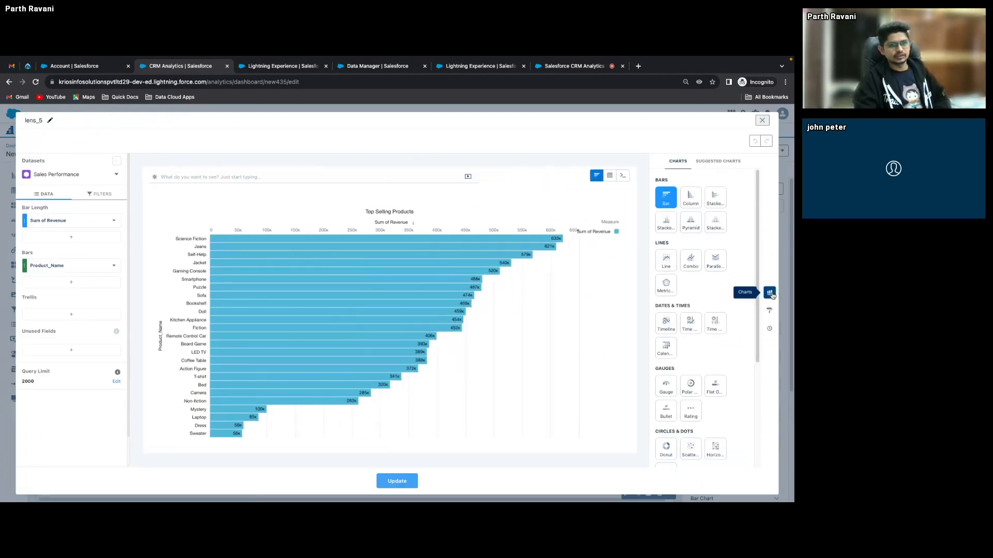
left_click(696, 205)
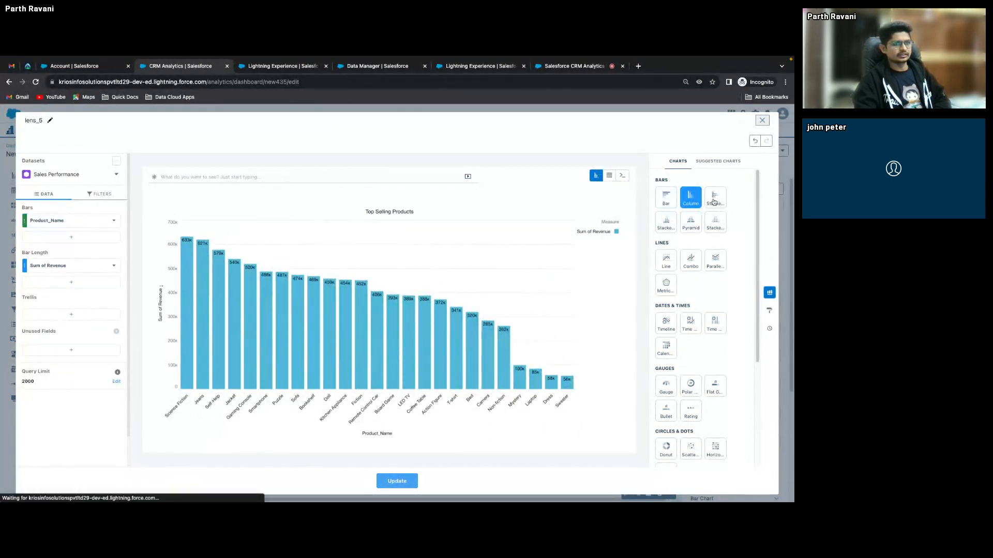
left_click(714, 204)
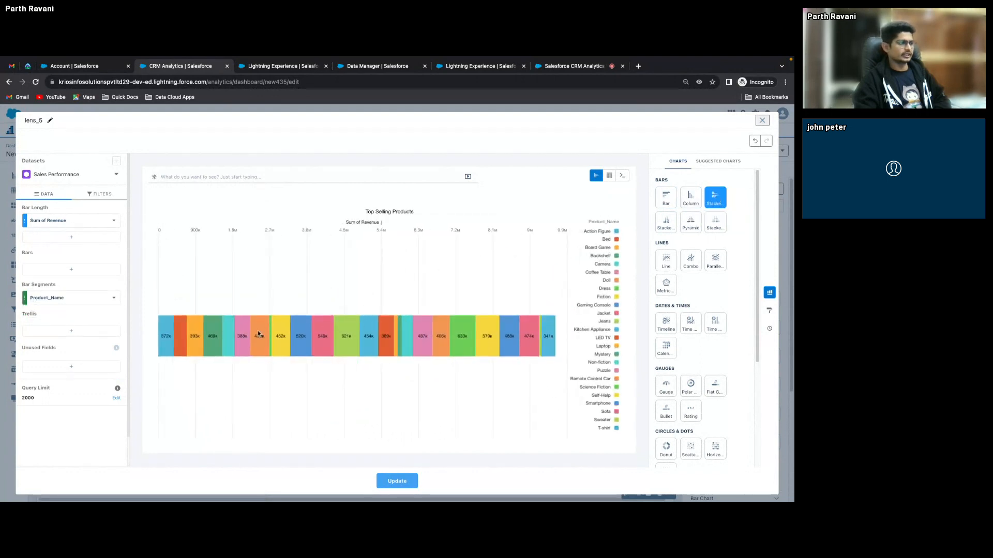
left_click_drag(34, 306, 220, 292)
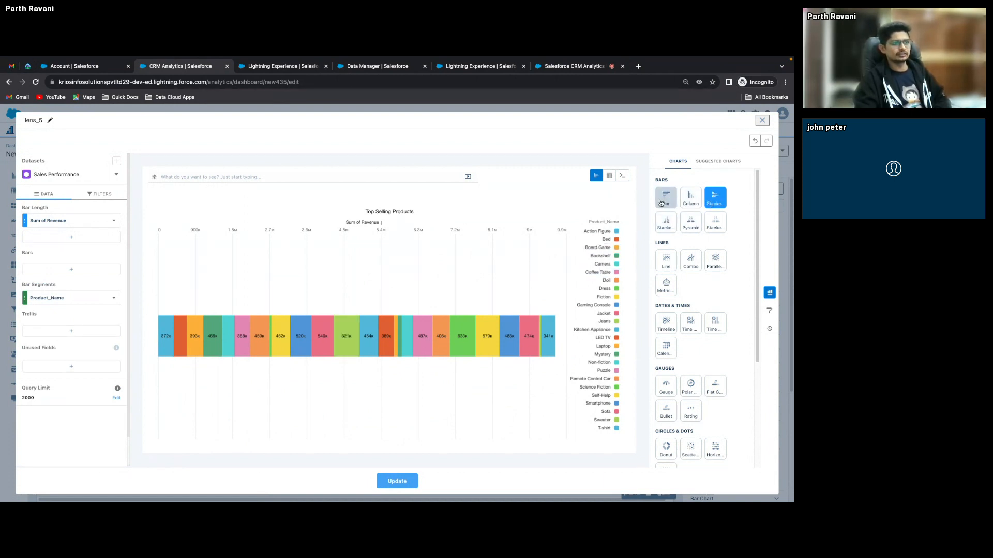
left_click(660, 202)
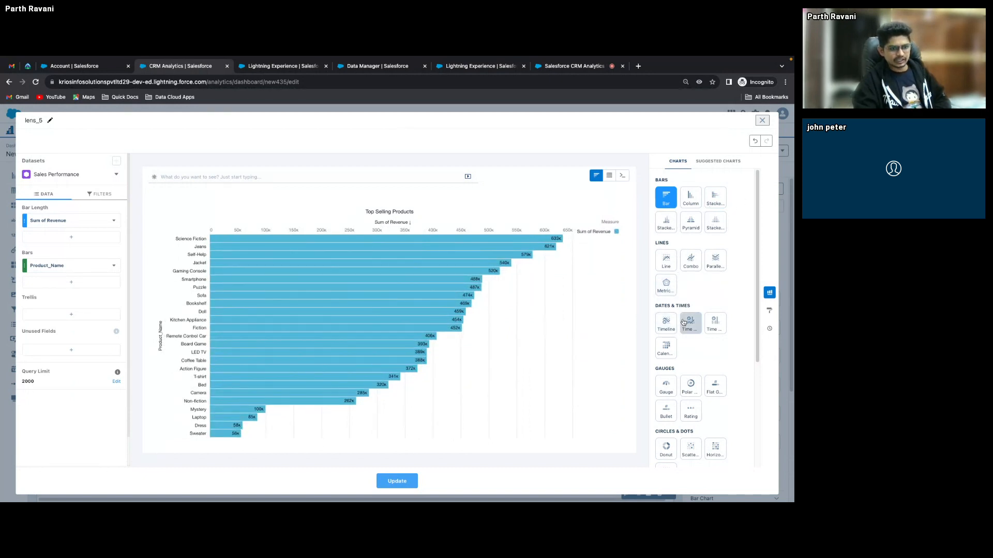
Examine the available chart types and the suggested charts for the Top Selling Products query, and update the query.
scroll(750, 342, "down", 1)
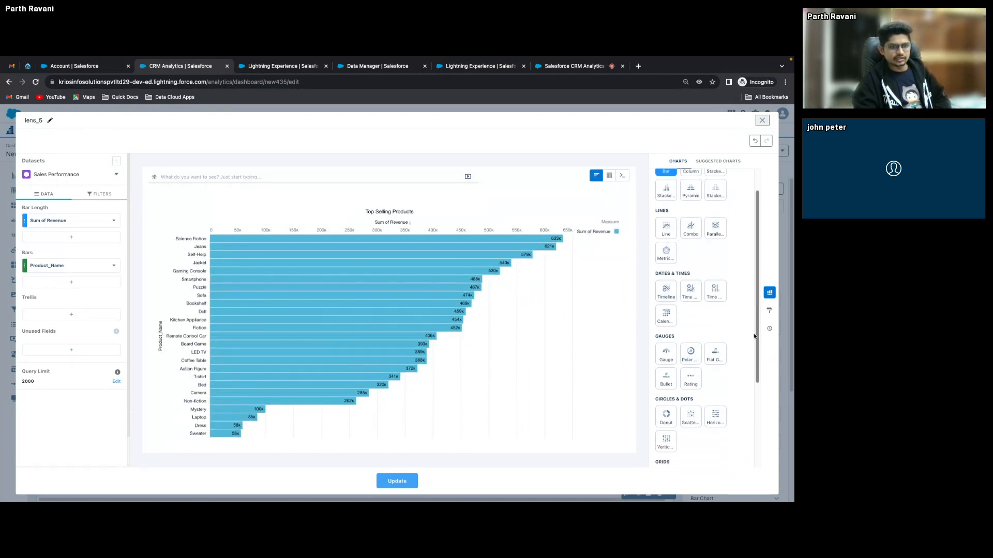
scroll(753, 345, "up", 1)
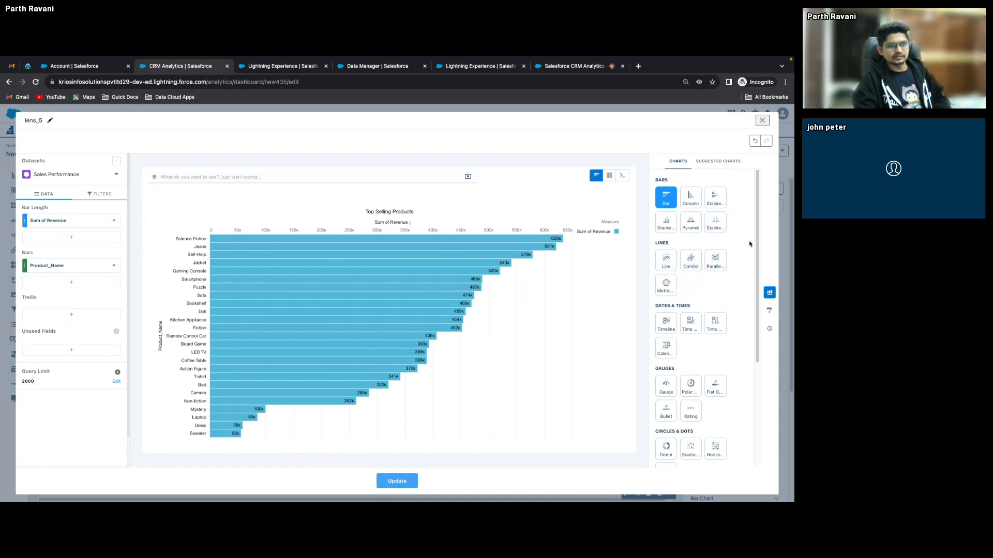
scroll(752, 230, "down", 3)
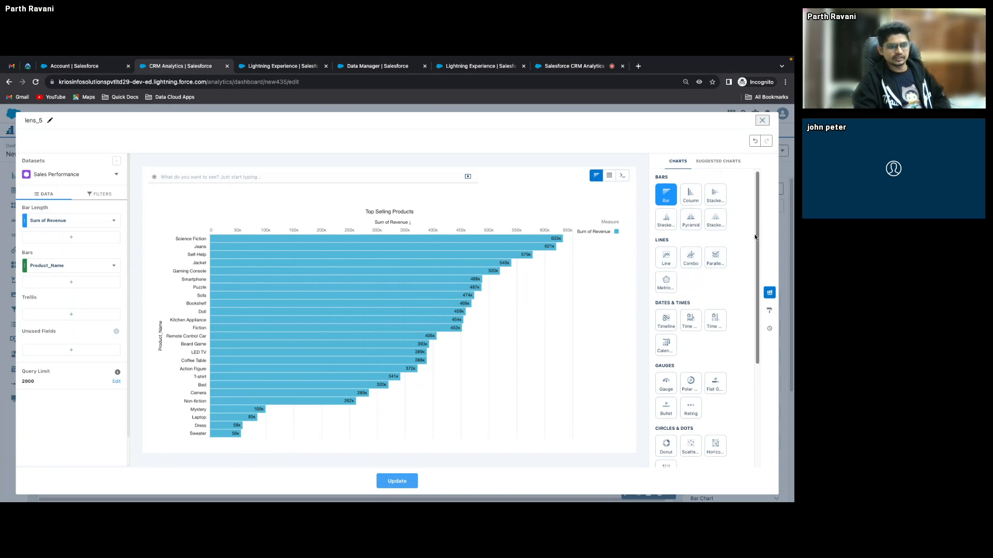
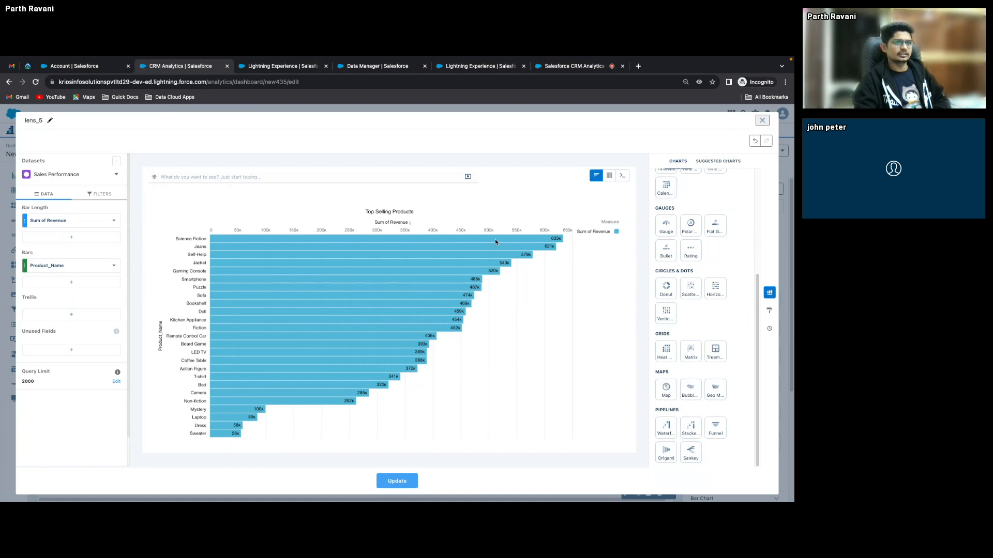
left_click(705, 162)
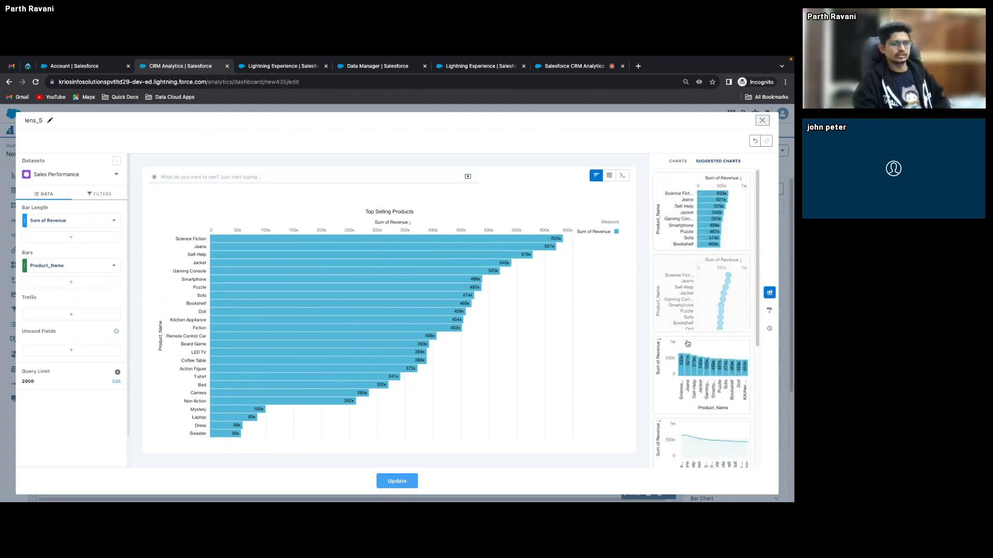
scroll(705, 290, "down", 4)
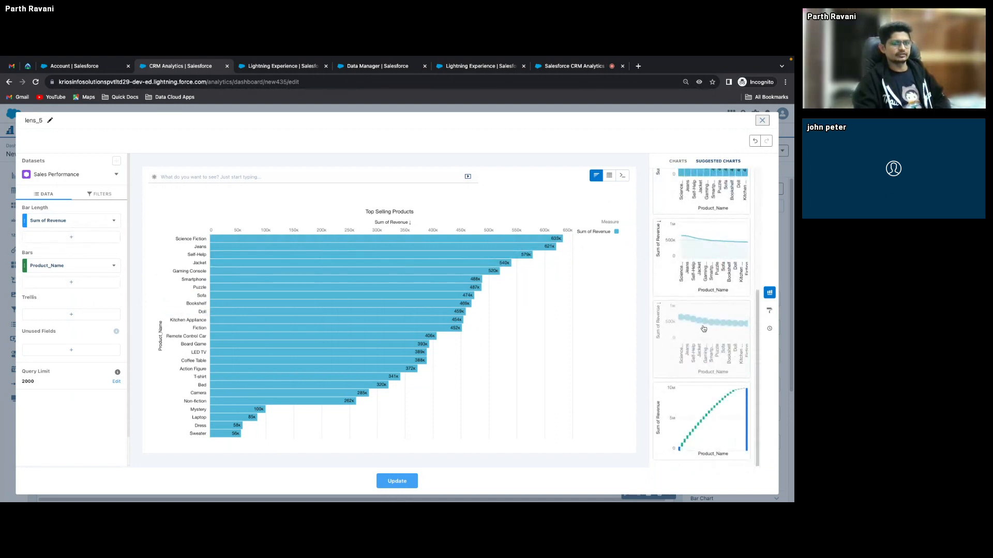
scroll(704, 329, "up", 4)
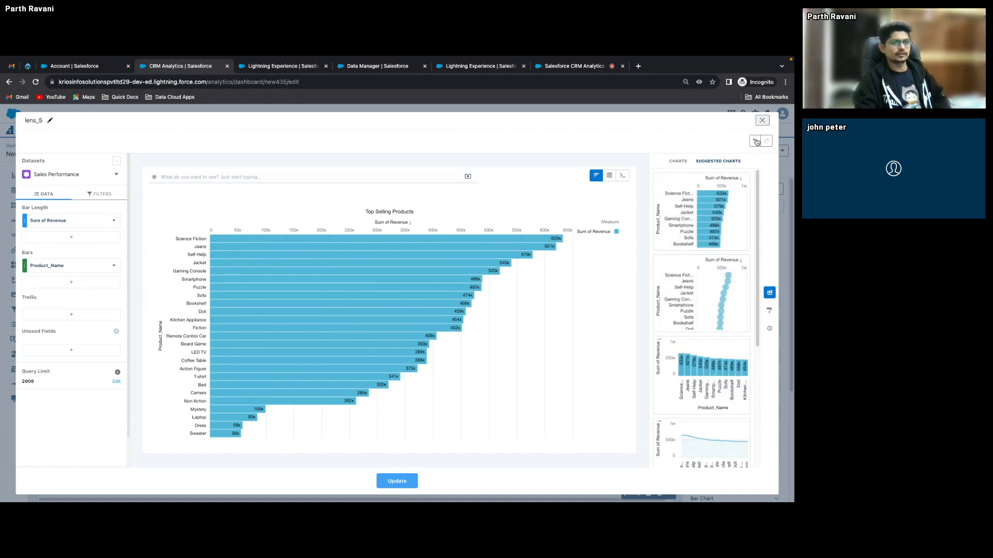
left_click(761, 122)
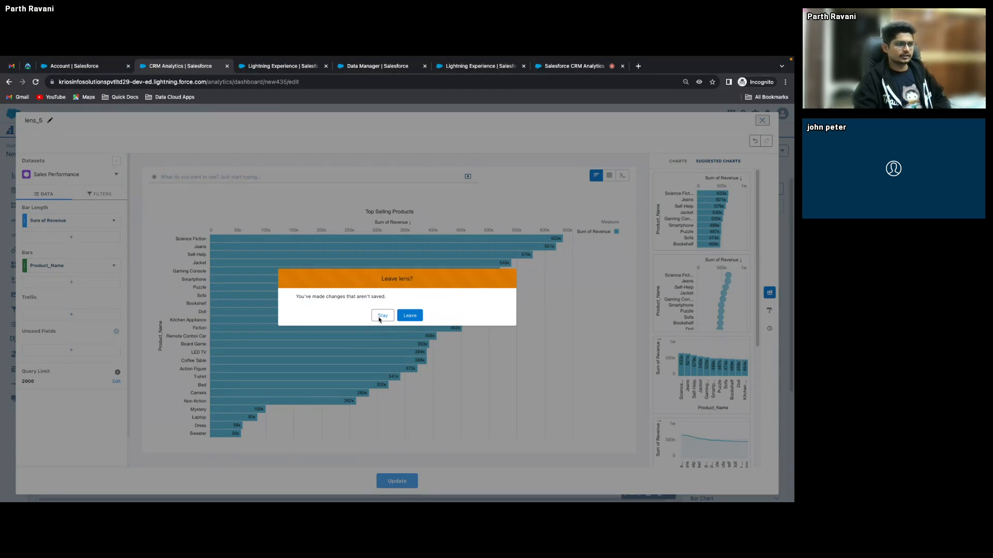
left_click(382, 315)
left_click(396, 482)
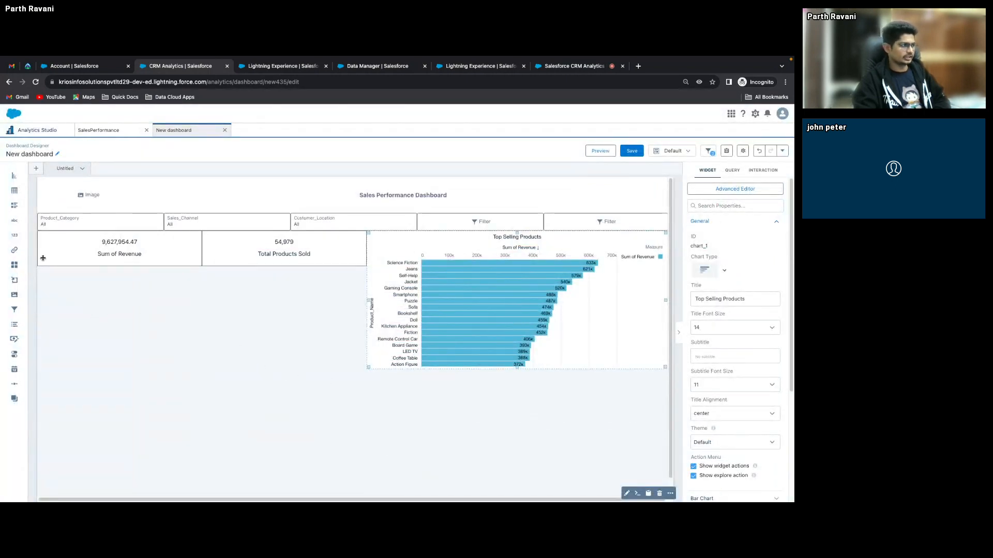
Add a Chart widget below the two Number widgets, enlarging it to their combined width and the Top Selling Products chart's lower edge.
left_click_drag(14, 176, 51, 292)
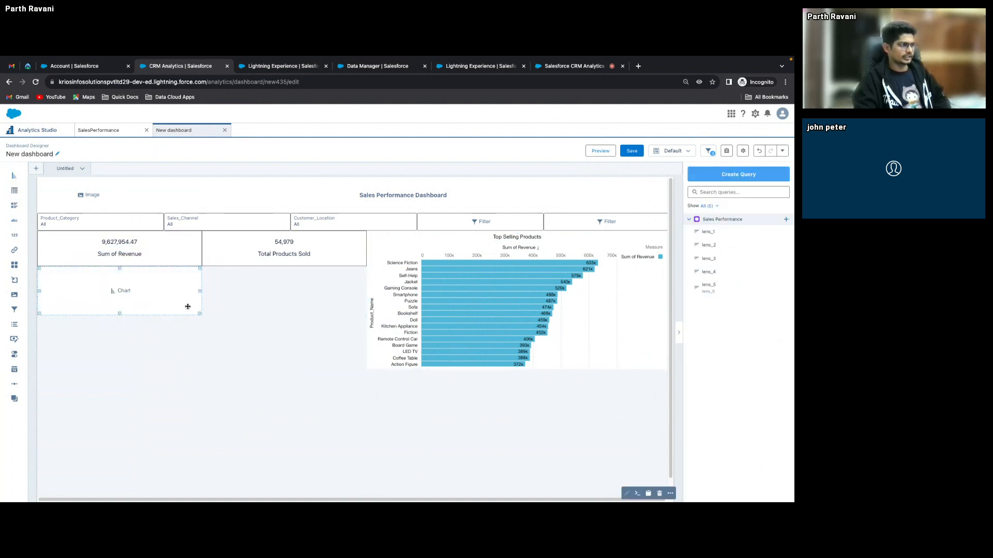
left_click_drag(200, 315, 246, 333)
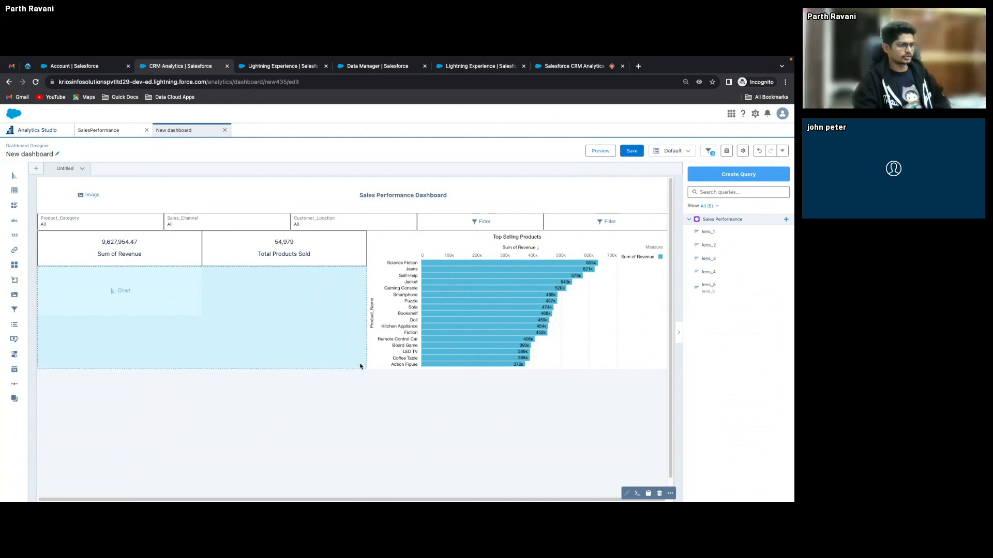
Start the new chart's query on the Sales Performance dataset with its bars grouped by Date_of_Sale (Year-Month).
left_click(195, 319)
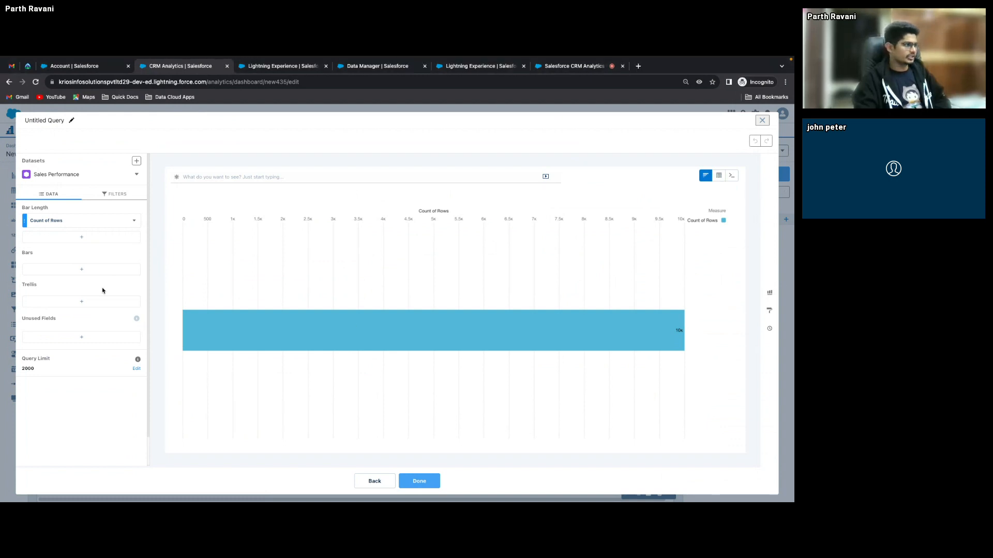
left_click(101, 271)
left_click(195, 305)
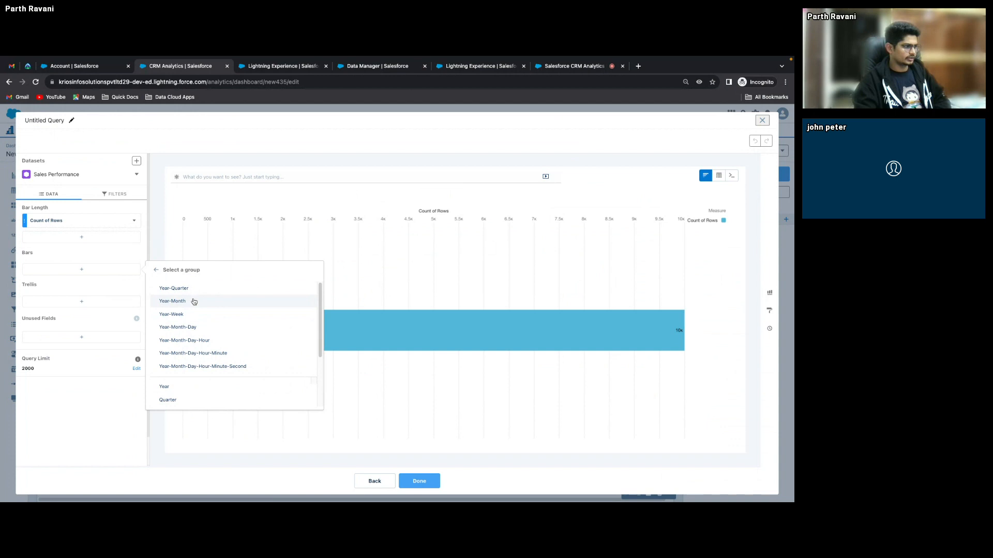
left_click(193, 302)
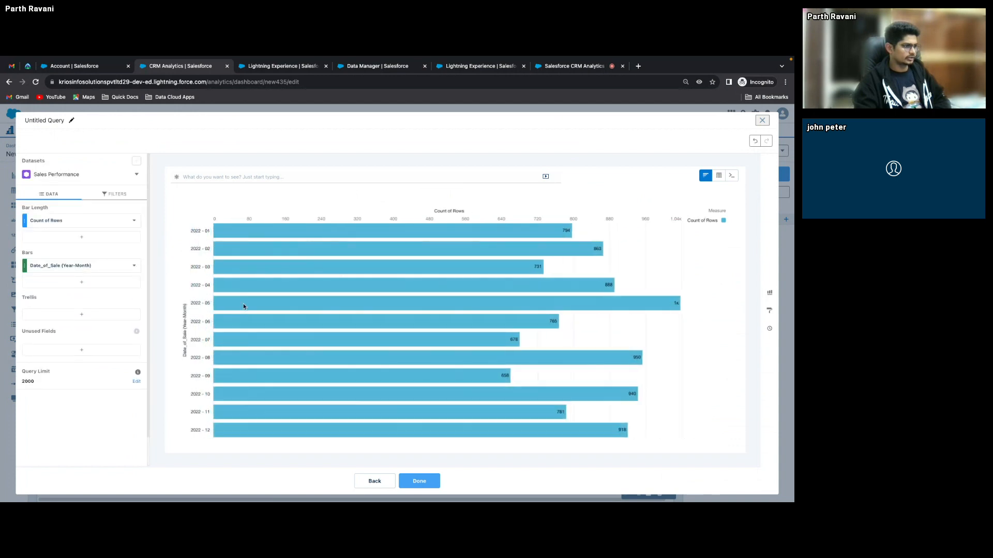
Change the monthly sales chart to a Line chart and finish its query.
left_click(770, 293)
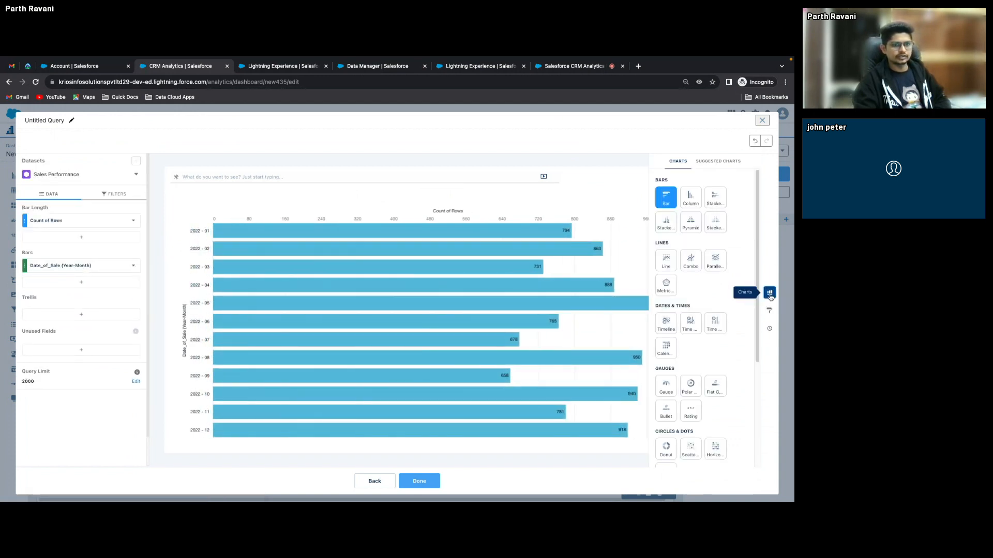
left_click(666, 264)
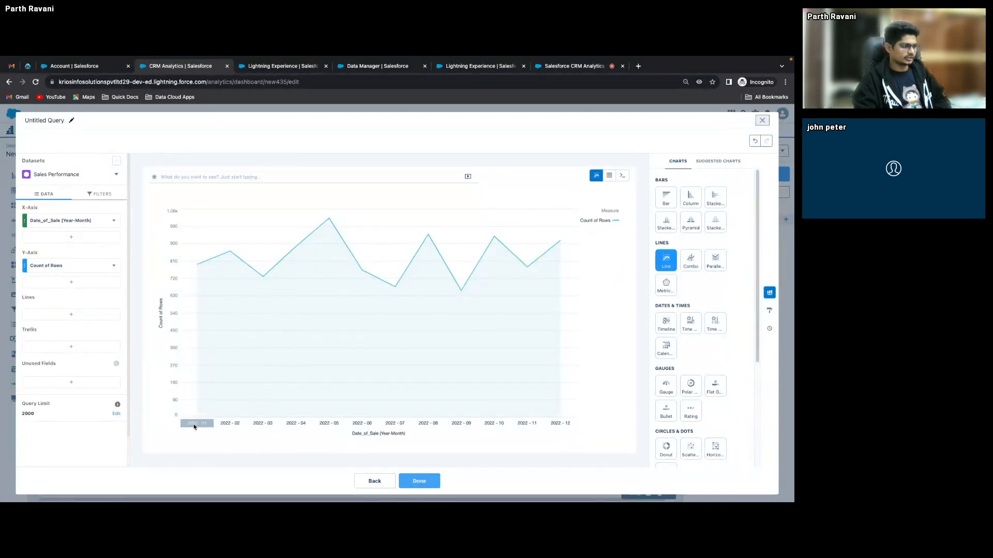
left_click(428, 482)
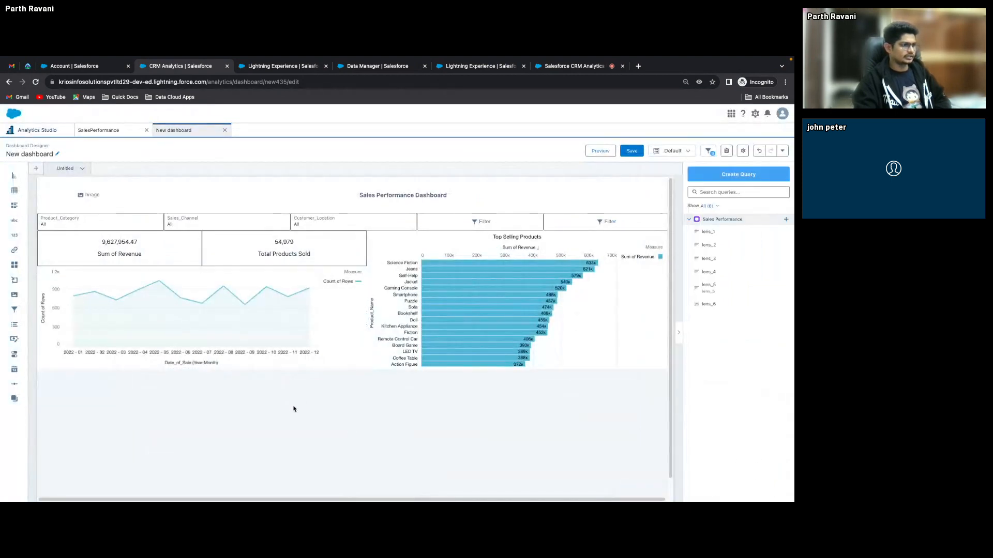
Save the dashboard as "Sales Performance Dashboard" in the SalesPerformance app and view it in that app's dashboard list.
left_click(640, 153)
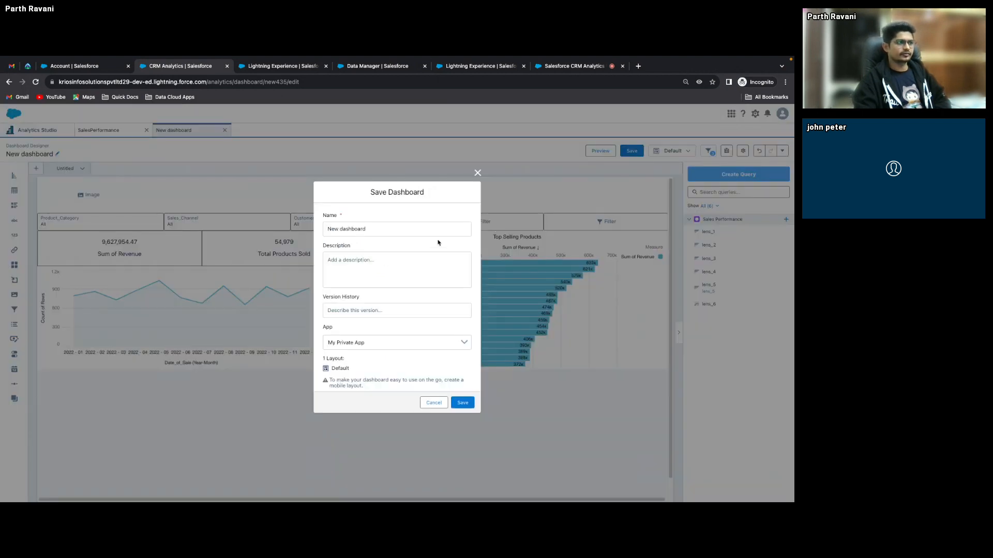
triple_click(407, 229)
type("Sales Performance")
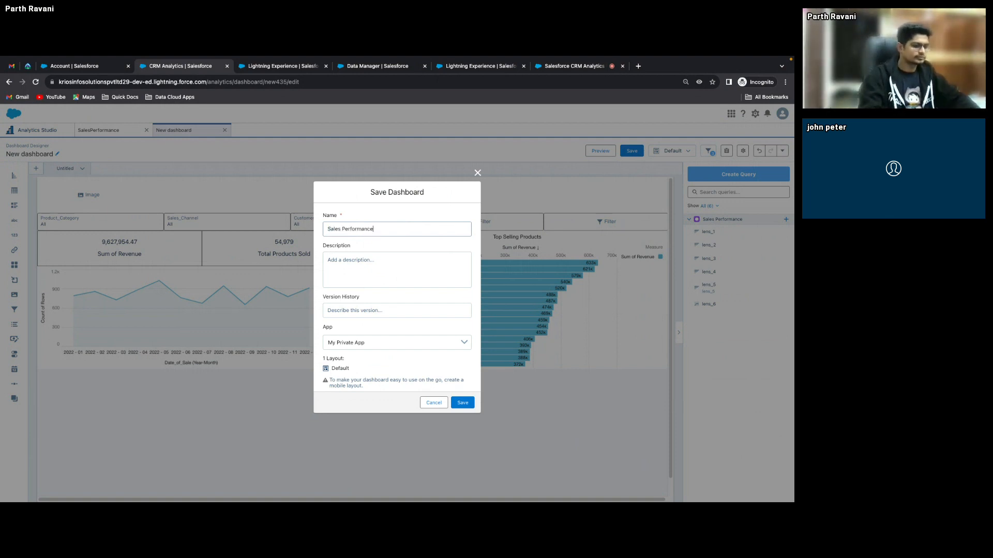
type(" Dashboard")
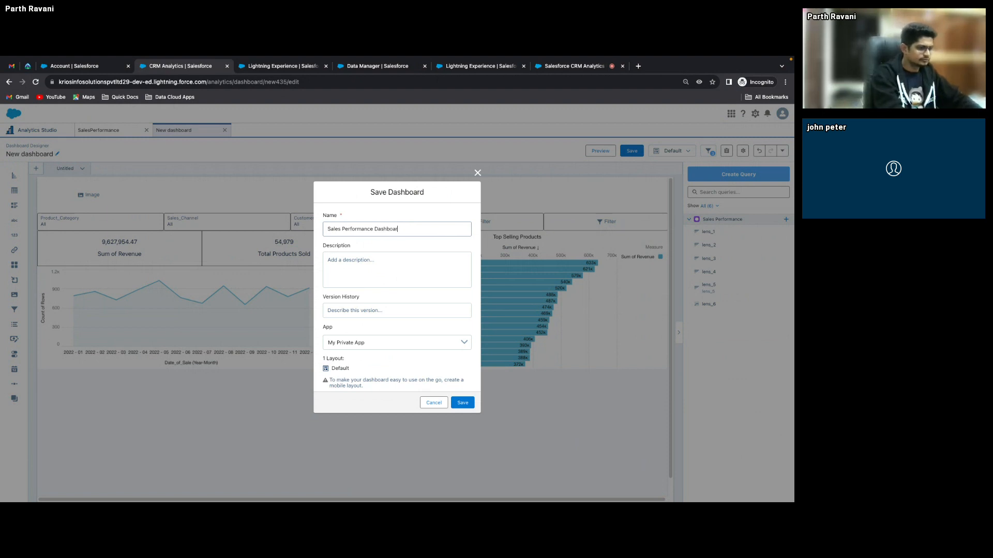
left_click(407, 341)
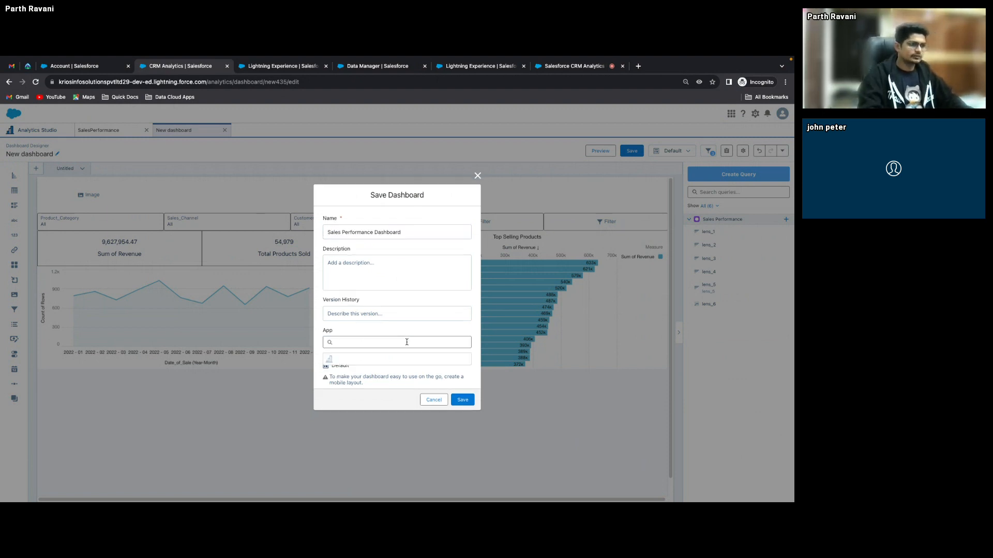
left_click(390, 377)
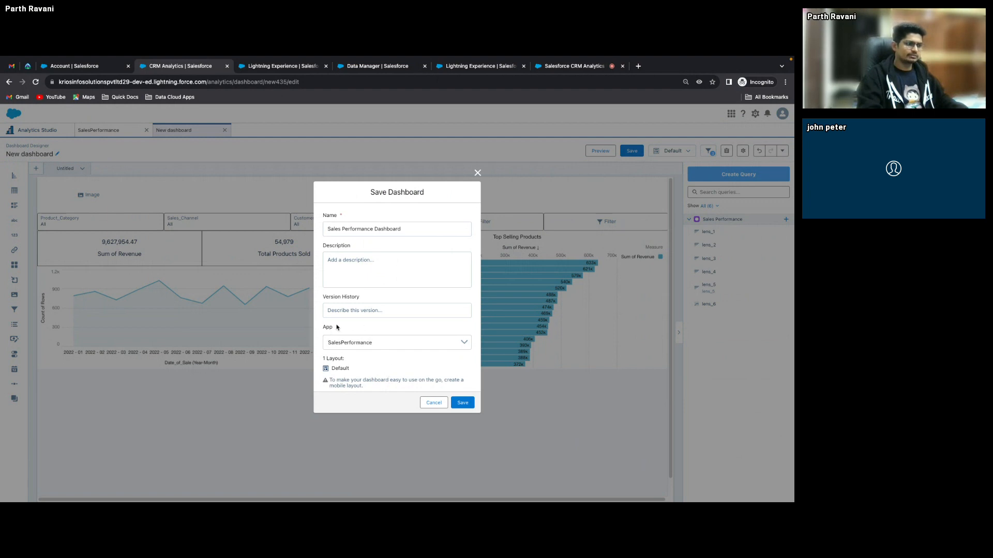
left_click(454, 400)
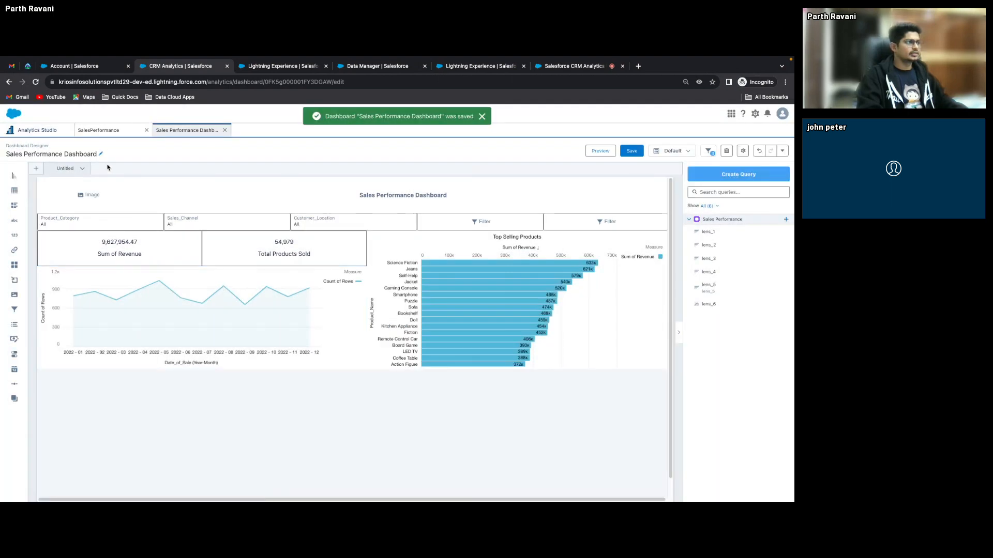
left_click(101, 130)
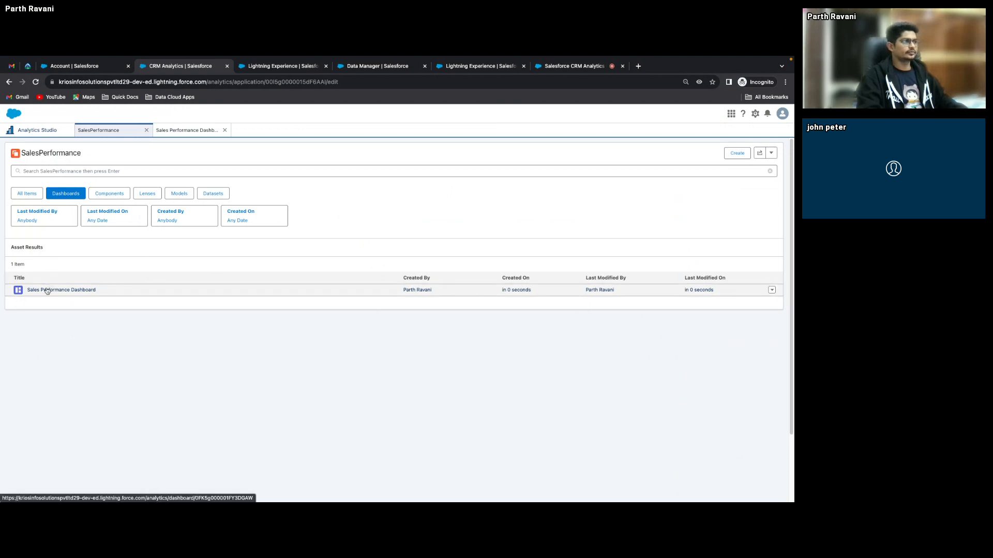
Return to the browser page showing Setup's Account object and switch it to the Sales app.
left_click(278, 66)
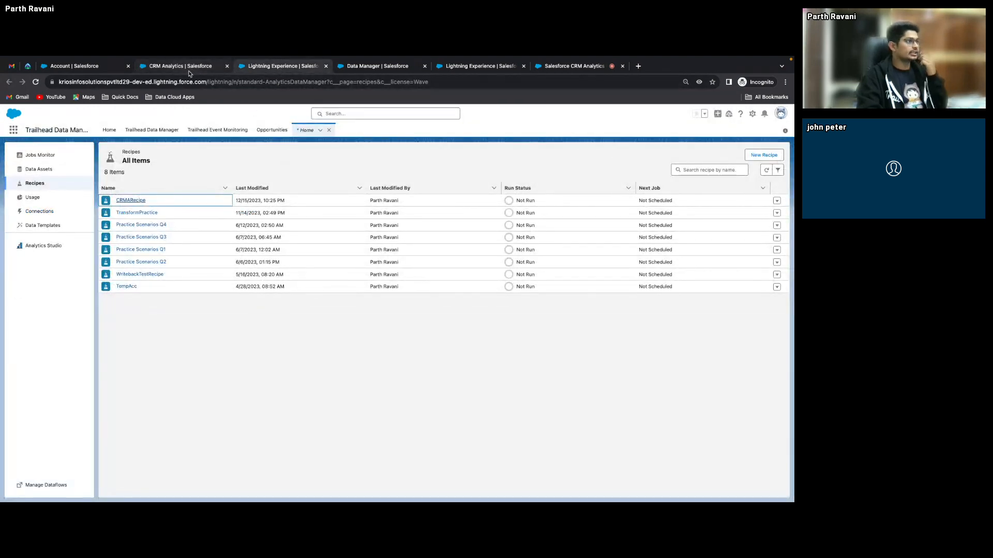
left_click(89, 71)
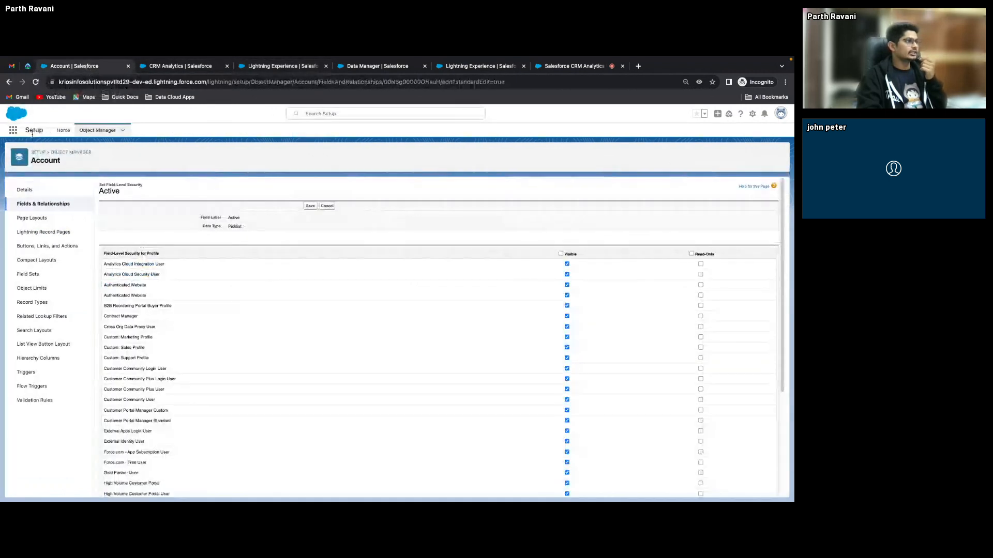
left_click(13, 130)
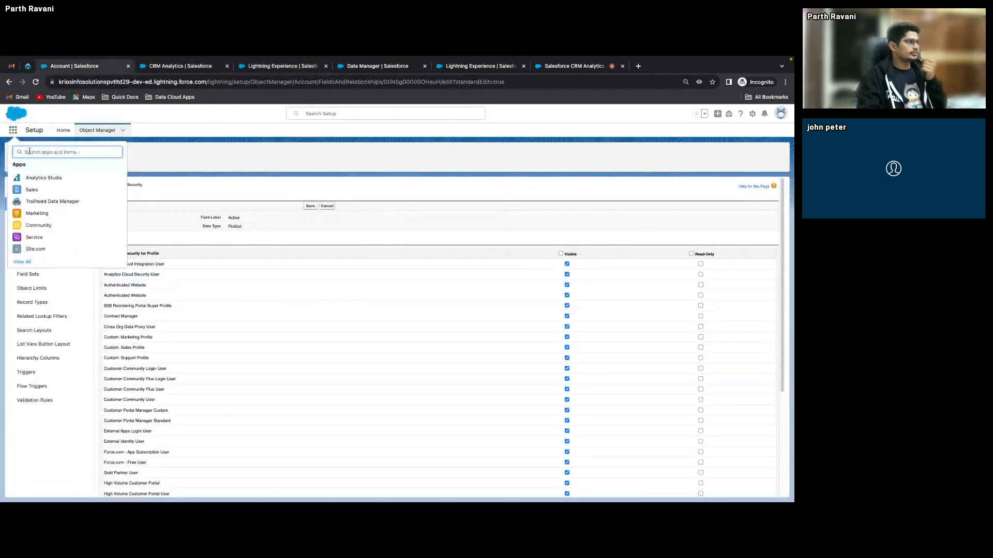
left_click(36, 190)
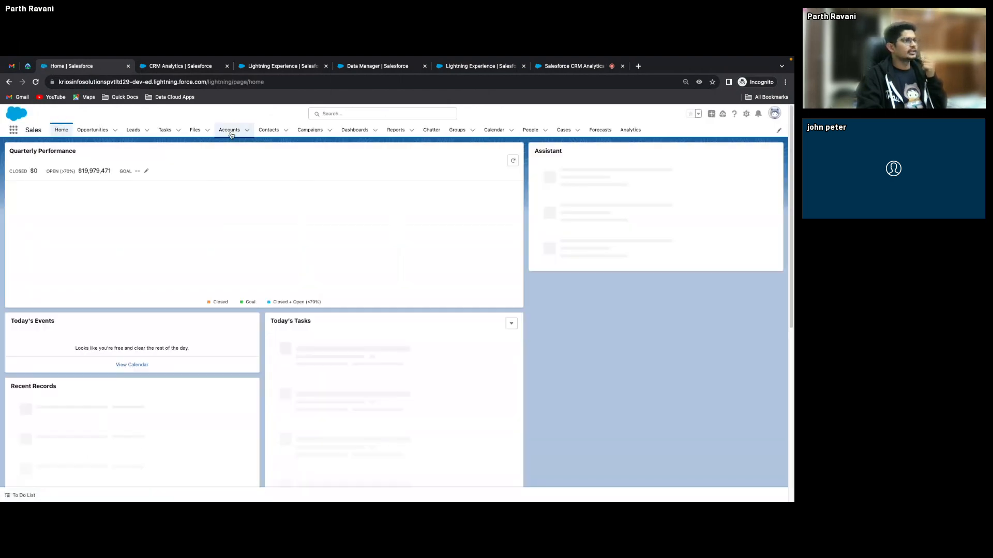
Open the Abbott358 Inc record from the All Accounts list view.
left_click(236, 133)
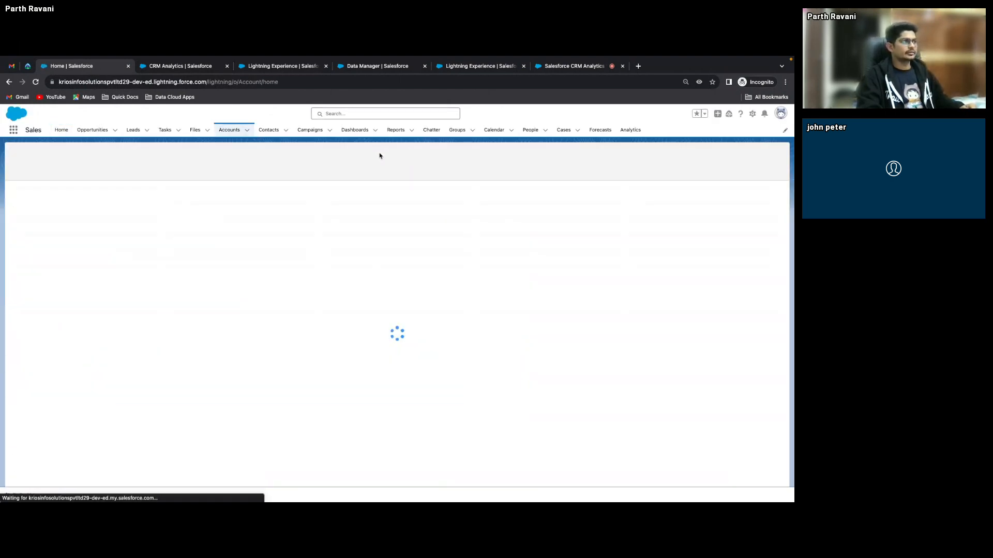
left_click(79, 161)
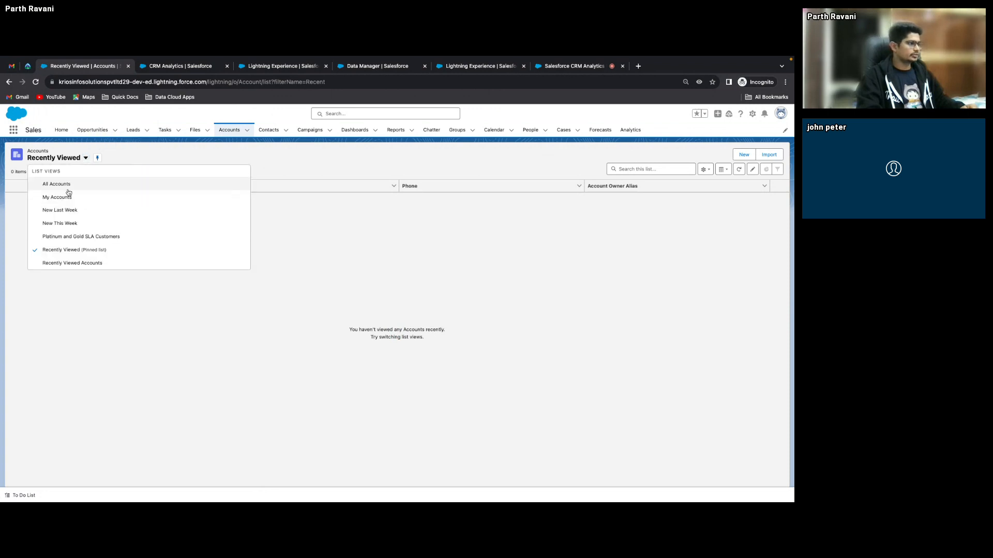
left_click(69, 185)
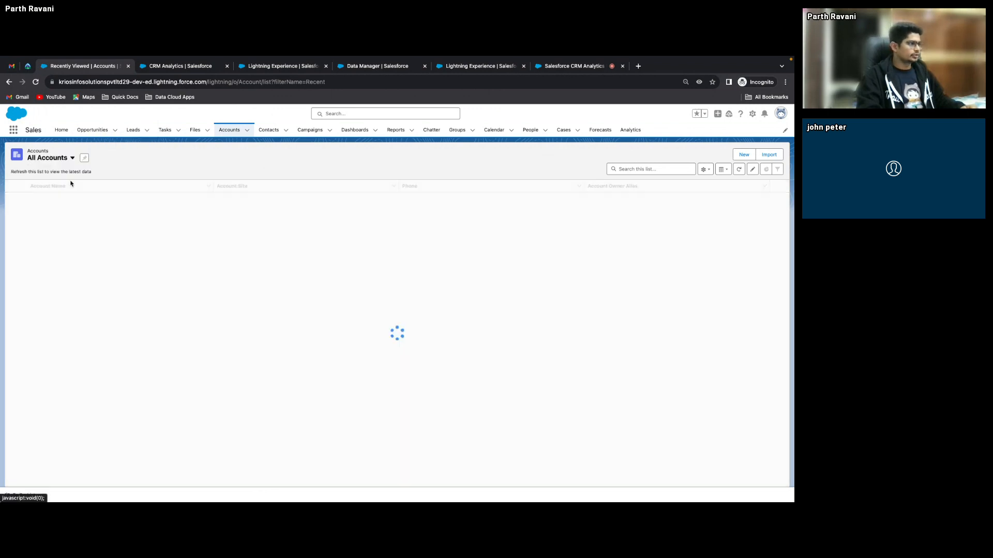
left_click(54, 206)
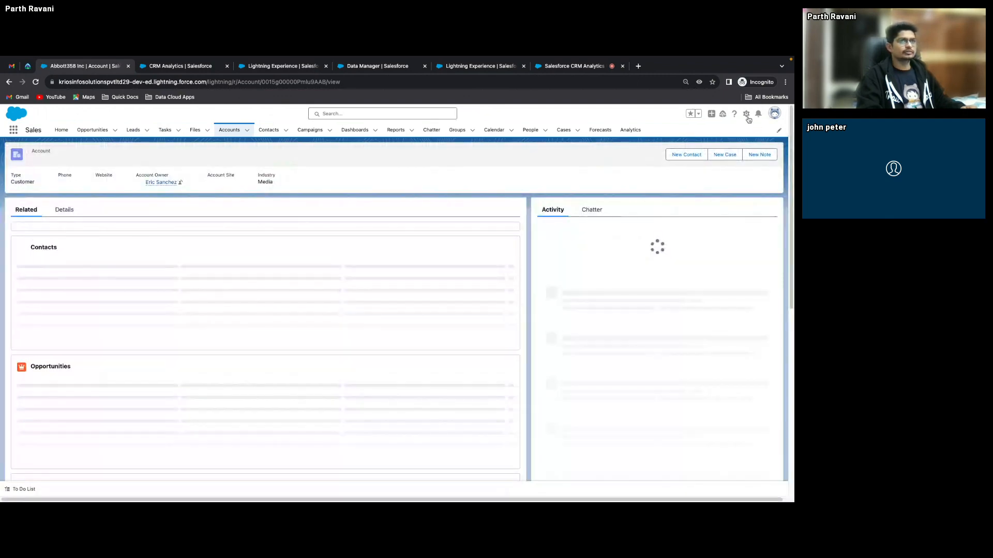
Edit the account's record page and add a CRM Analytics Dashboard component between the record header and the Related tab section.
left_click(746, 114)
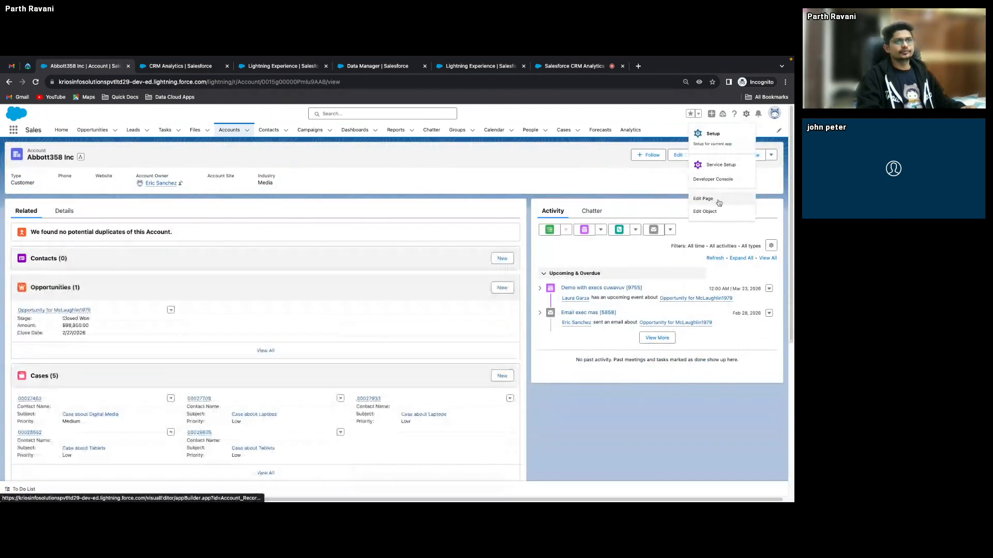
left_click(727, 154)
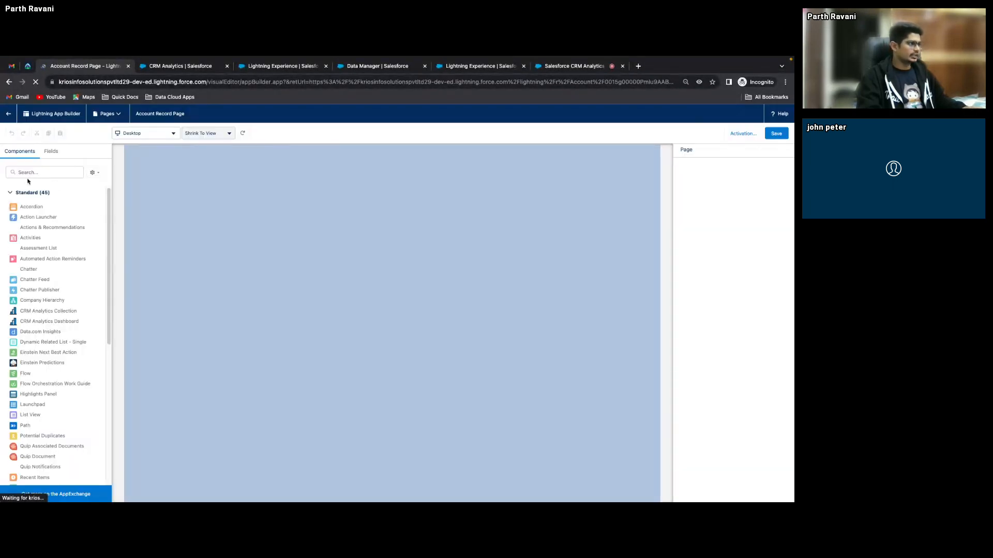
left_click(25, 173)
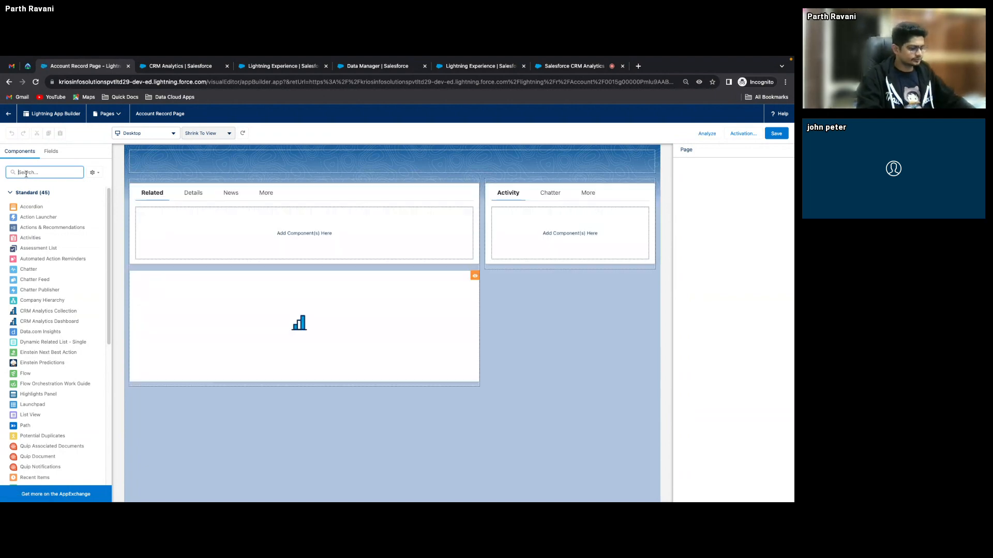
type("analy")
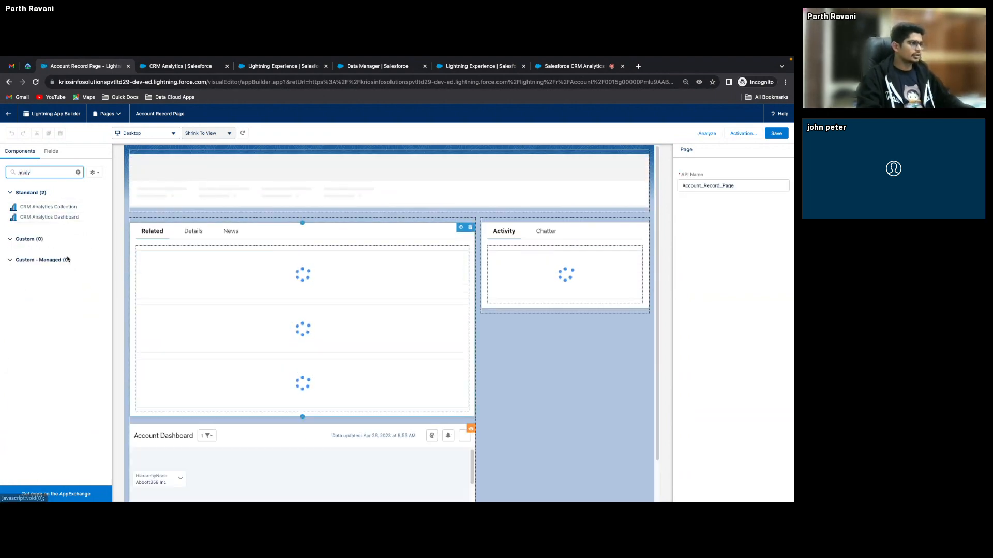
scroll(248, 283, "down", 2)
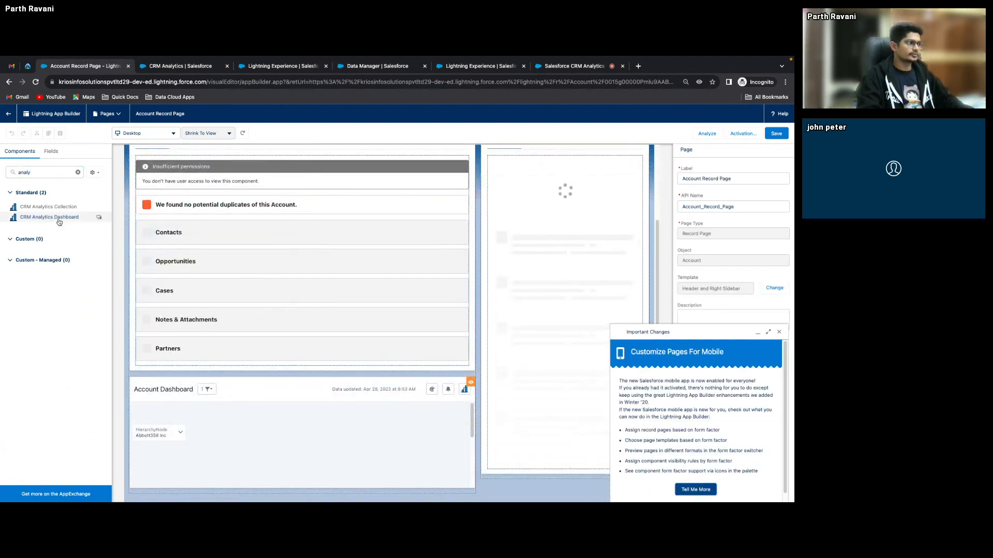
left_click_drag(60, 218, 153, 224)
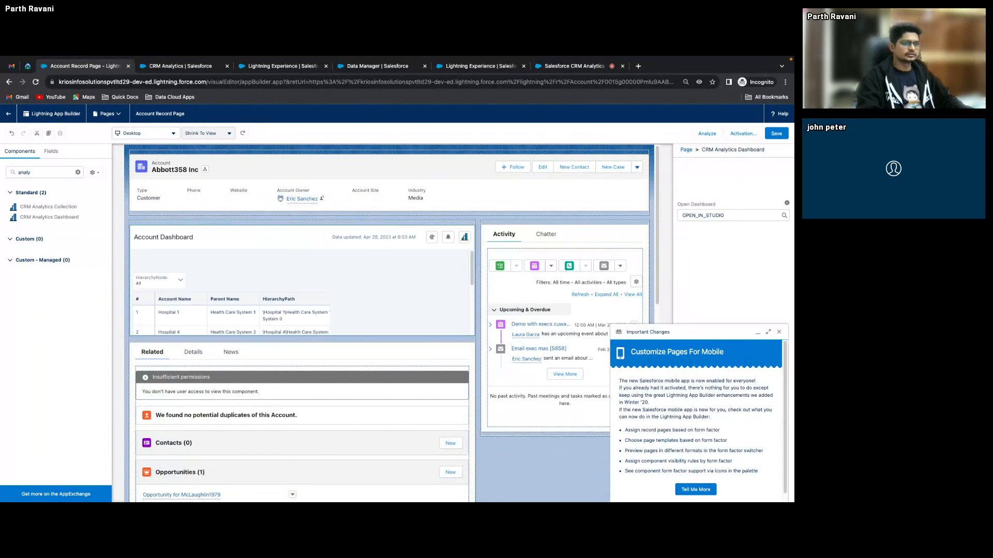
left_click(780, 332)
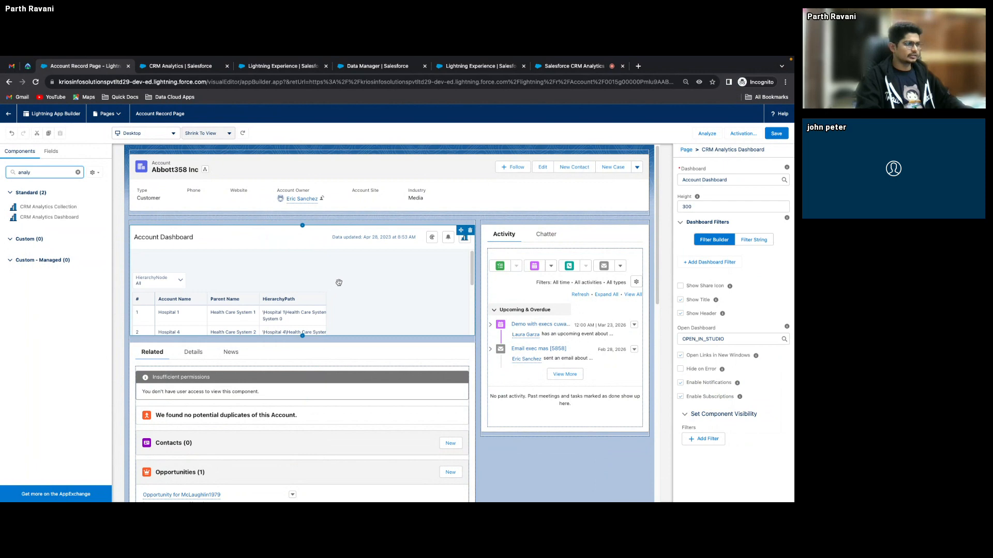
Set the new component's dashboard to Sales Performance Dashboard.
left_click(759, 179)
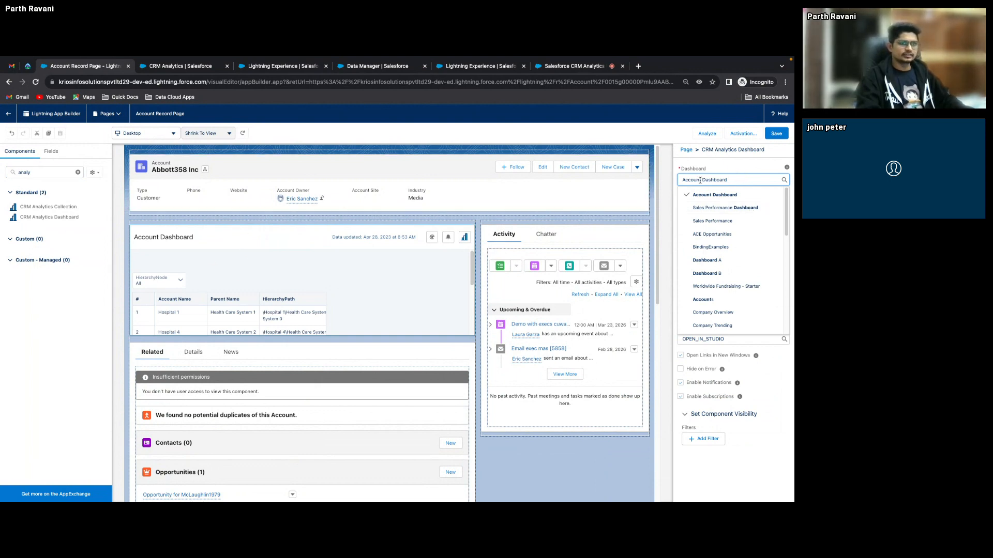
left_click(737, 170)
left_click(747, 178)
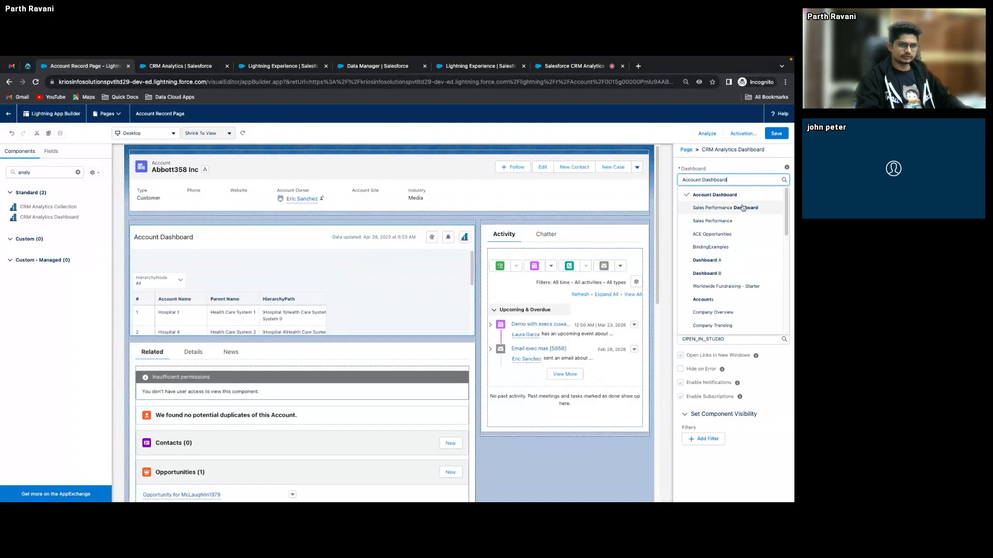
left_click(742, 208)
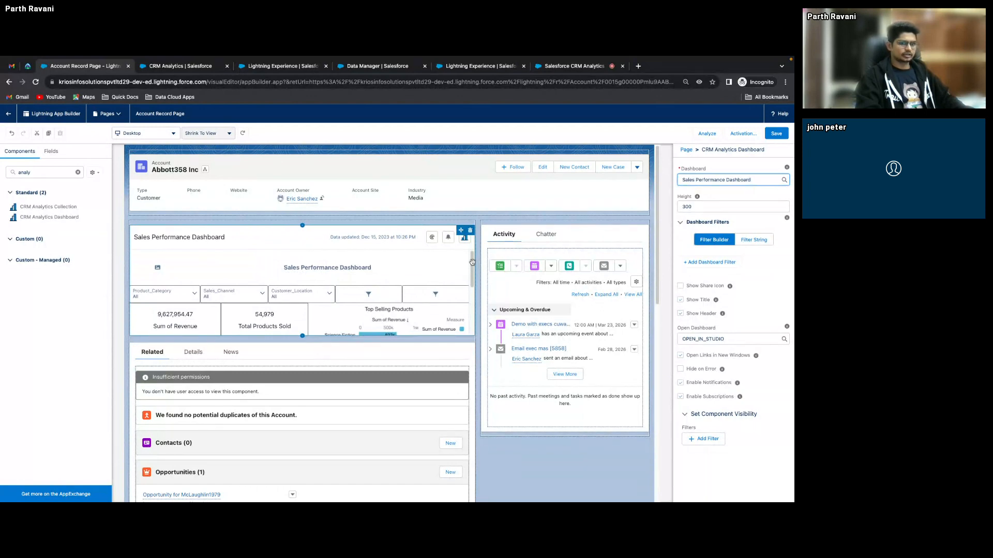
Set the dashboard component's height to 600 after trying 800.
left_click(708, 206)
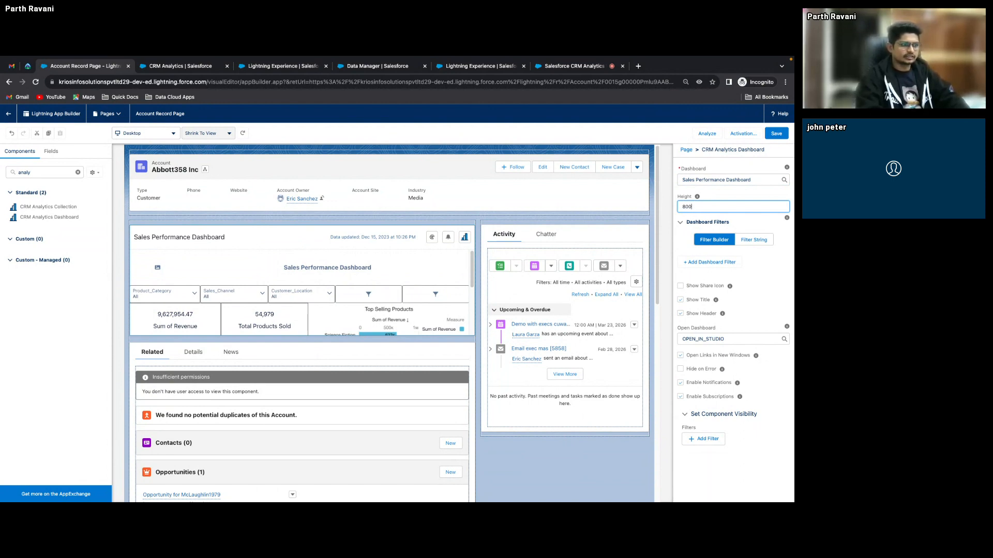
left_click(752, 222)
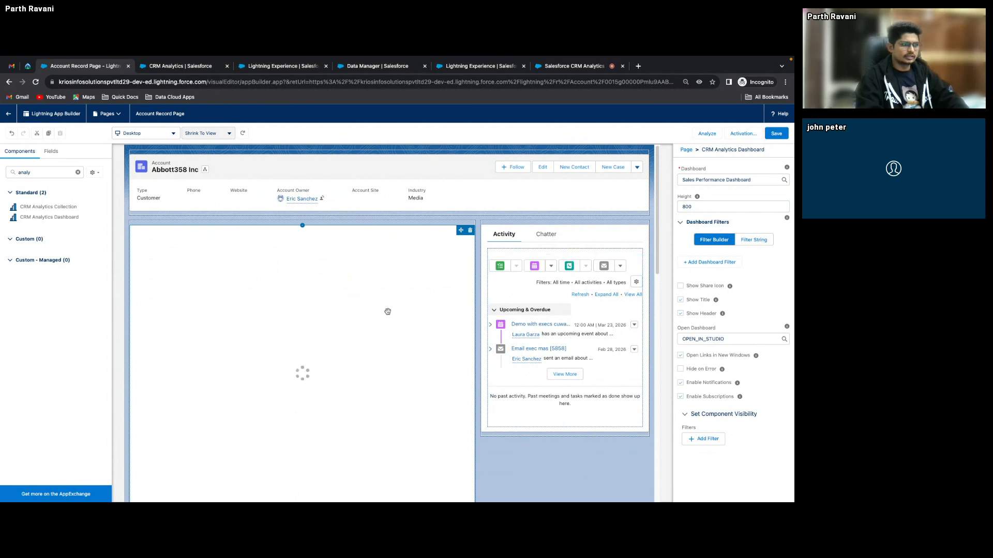
left_click(697, 205)
scroll(228, 381, "down", 2)
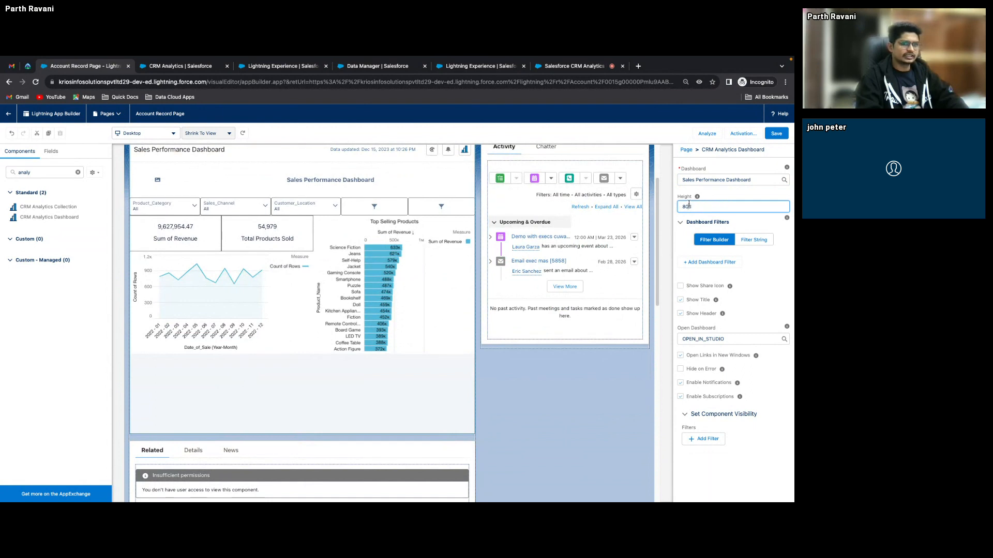
key("BackSpace")
type("60")
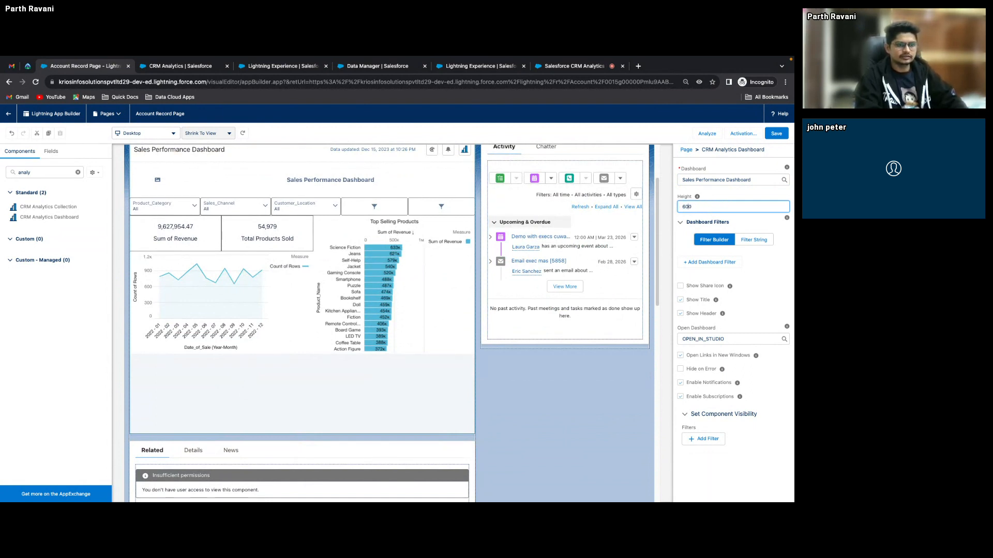
left_click(751, 220)
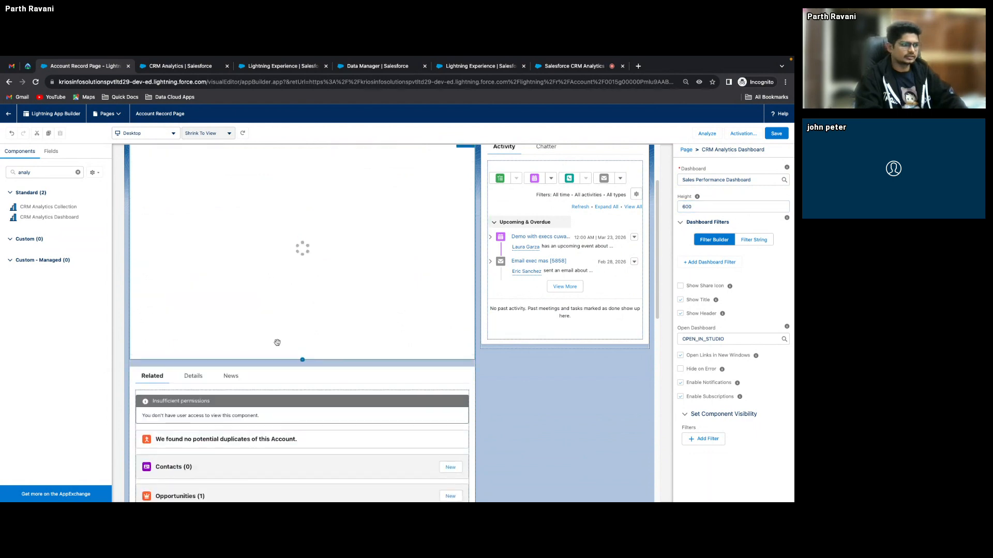
Check how the embedded dashboard fits the layout and save the Account Record Page.
scroll(404, 304, "down", 1)
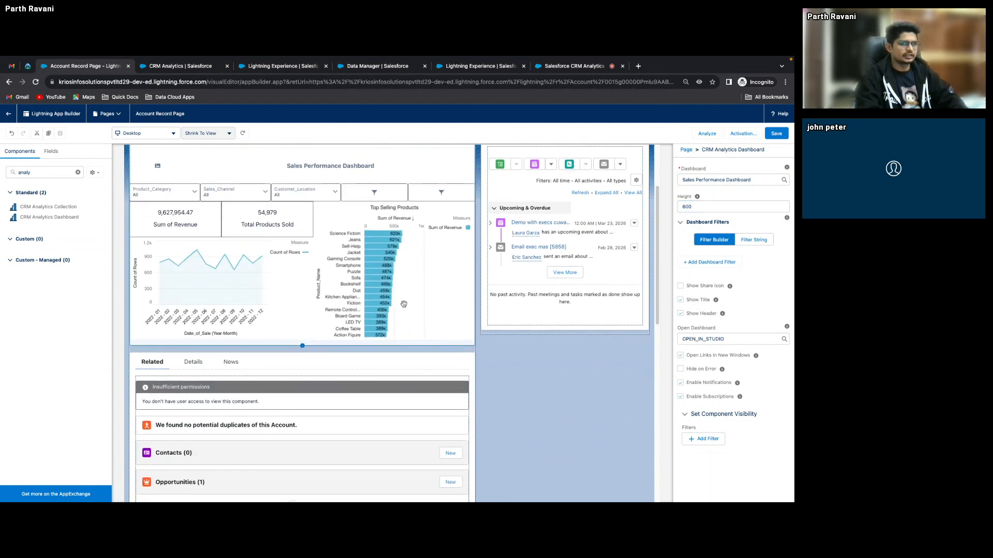
scroll(404, 304, "up", 2)
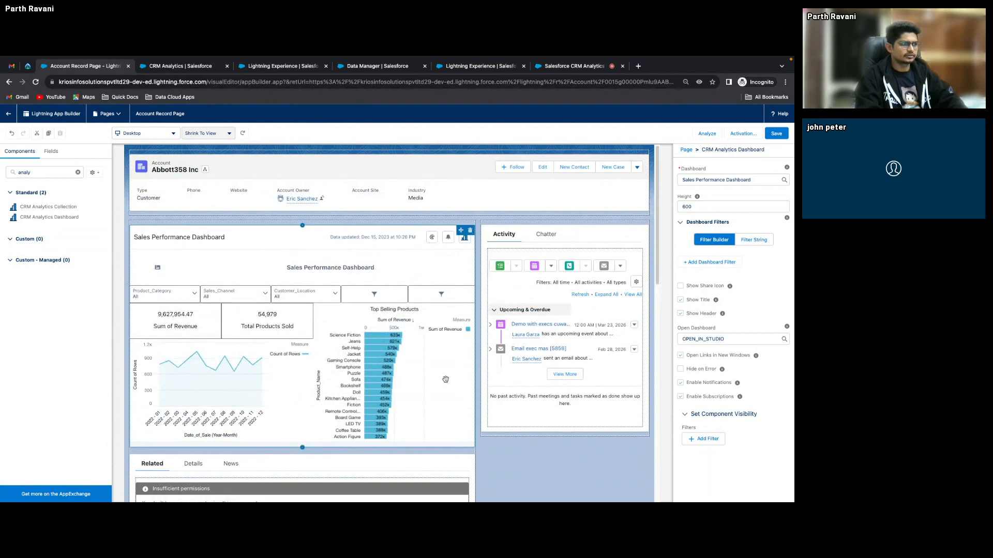
left_click(518, 449)
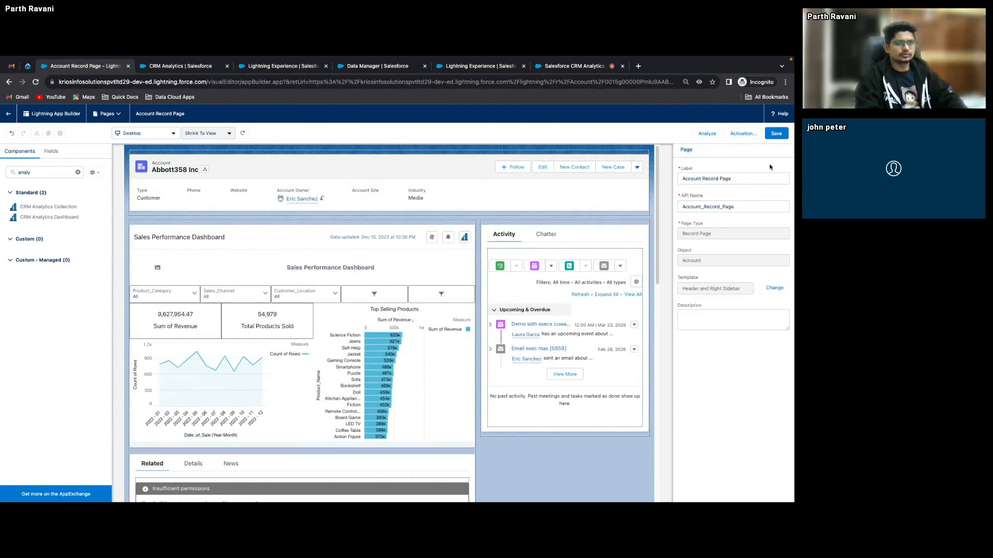
left_click(777, 135)
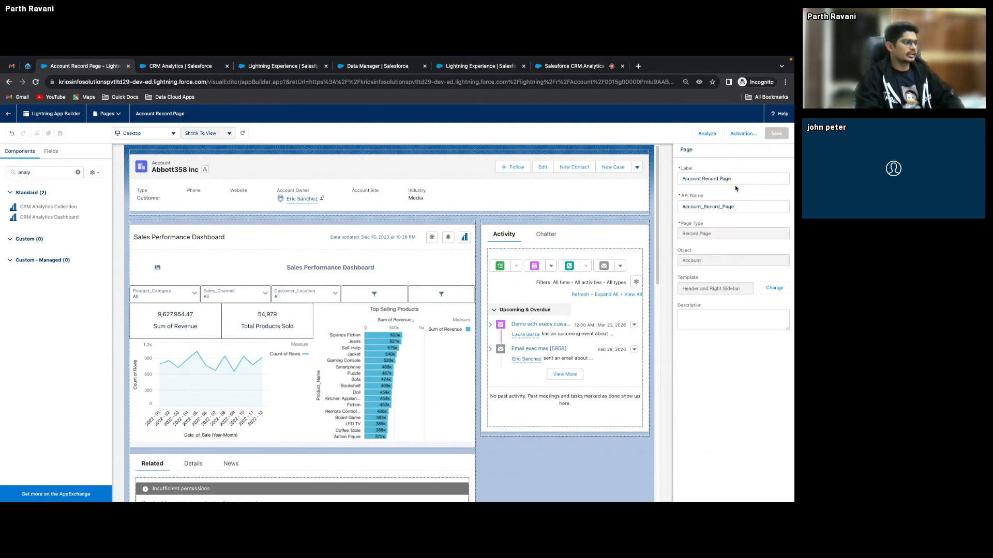
Review the Data Source Field options for a new filter on the embedded dashboard and cancel the filter.
left_click(345, 344)
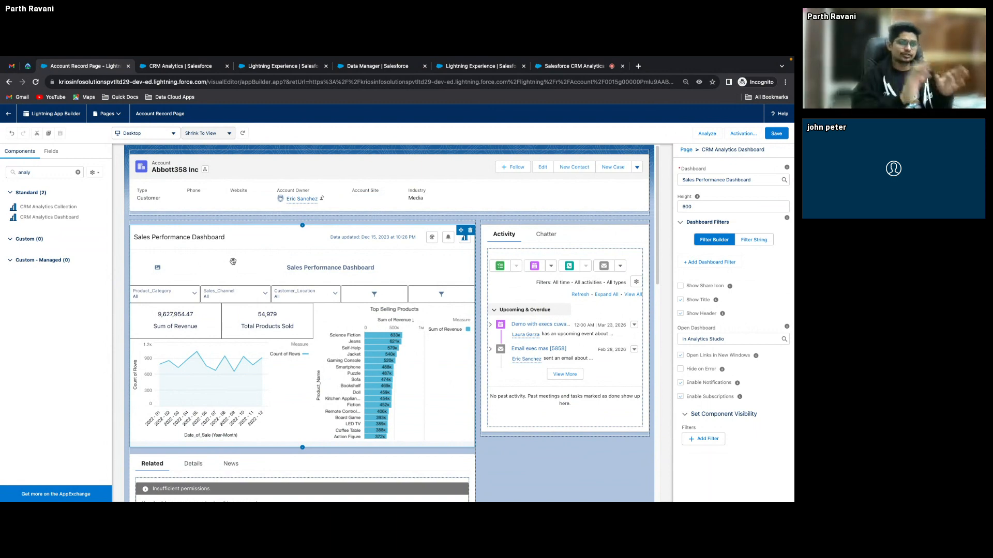
left_click(709, 262)
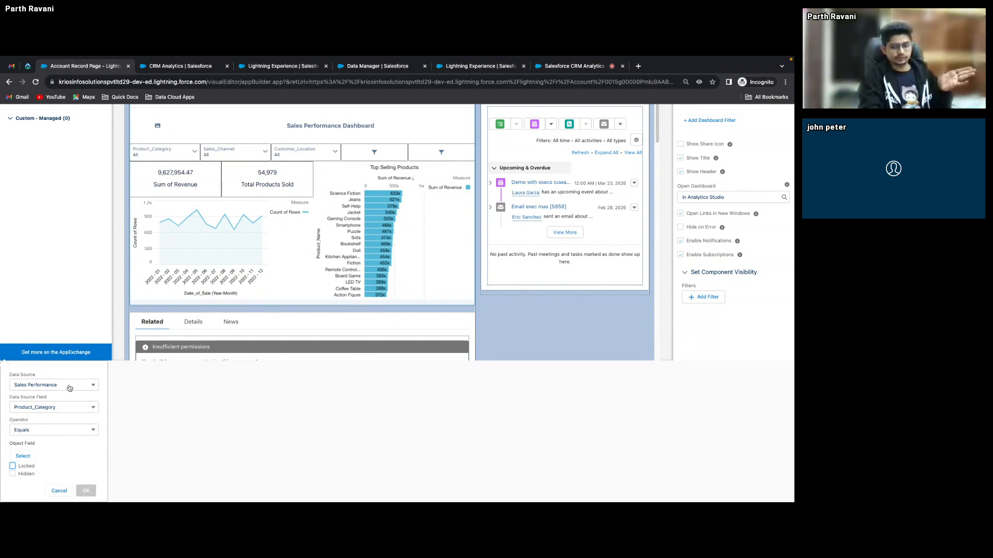
left_click(46, 412)
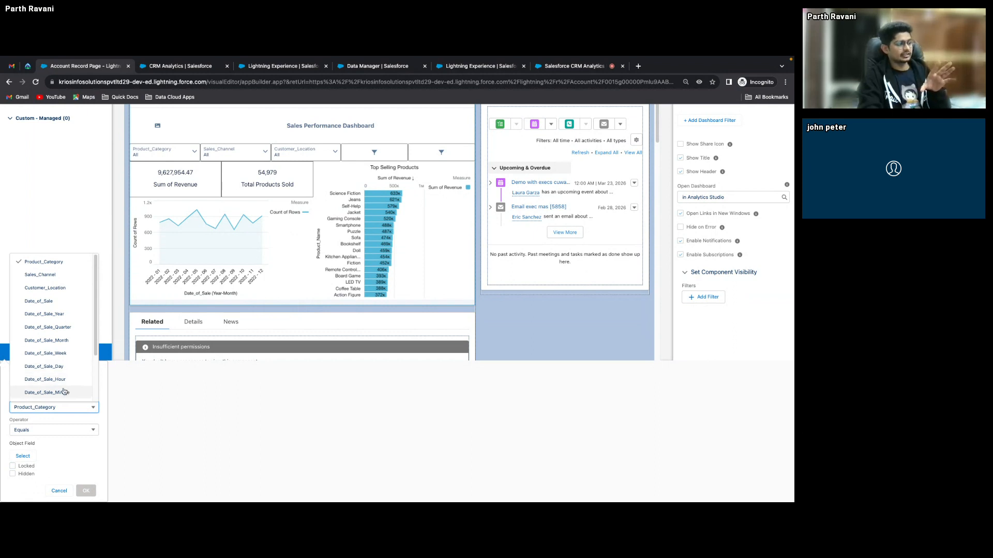
left_click(58, 490)
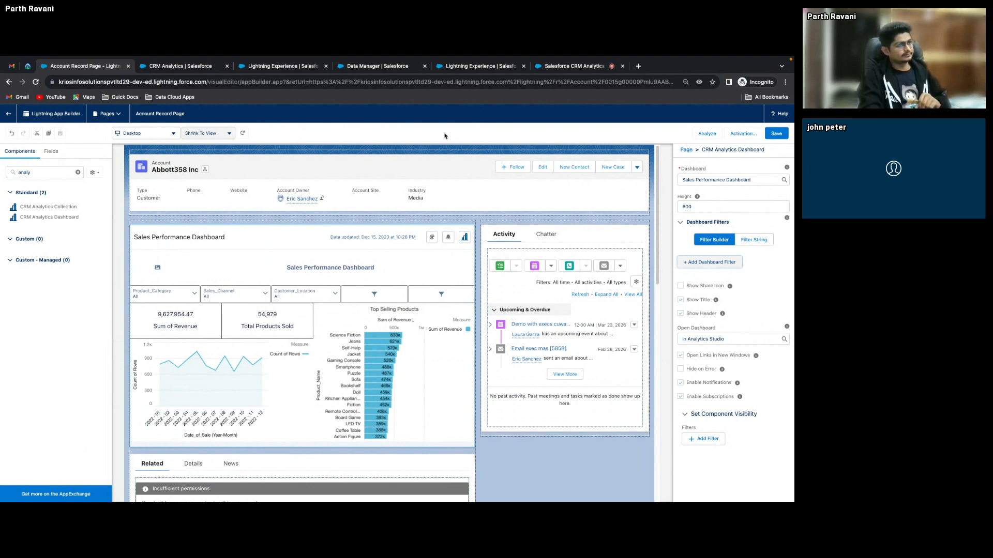
Switch to the online workshop meeting page and stop sharing the screen.
left_click(558, 67)
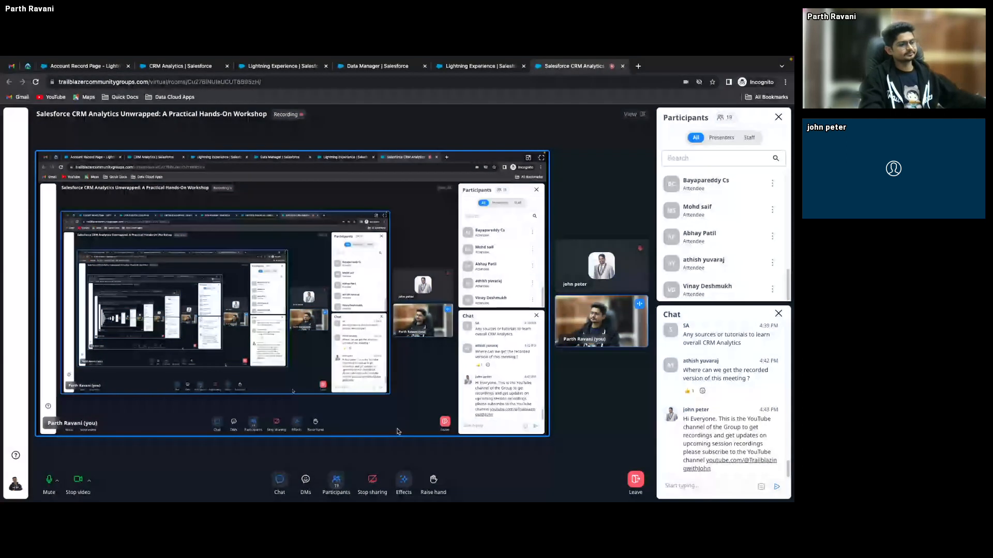
left_click(373, 481)
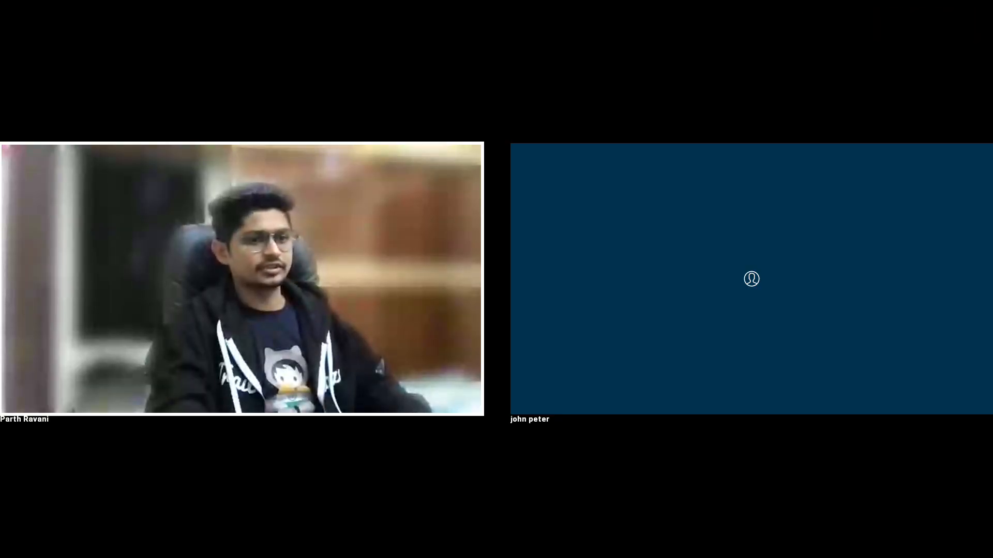